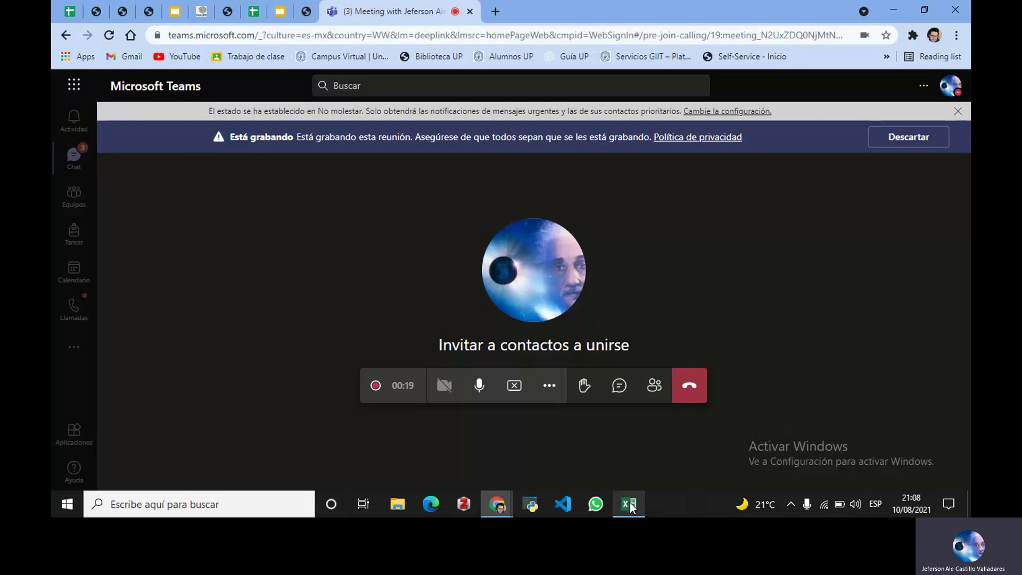
# - Switch to the Jardin workbook in Excel and bring the crop table and the garden problem statement into view
pyautogui.click(629, 505)
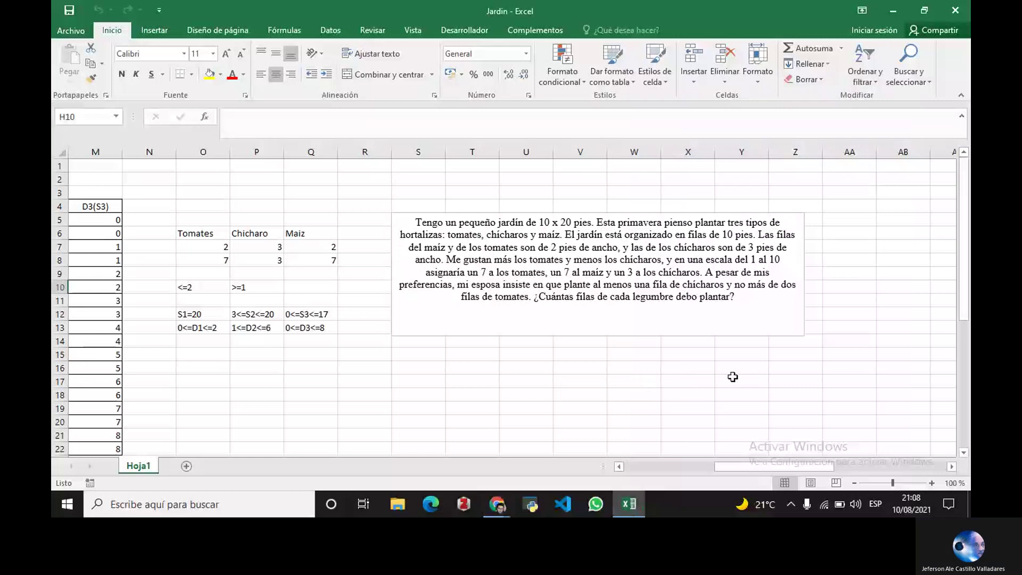
pyautogui.keyDown('ctrl'); pyautogui.scroll(1, 732, 377); pyautogui.keyUp('ctrl')
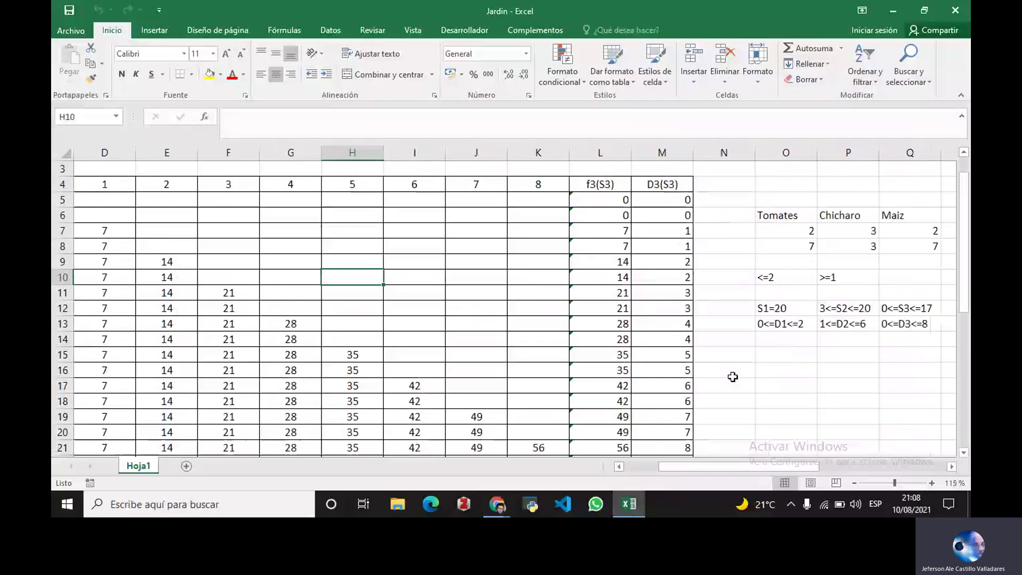
pyautogui.hscroll(5, 732, 377)
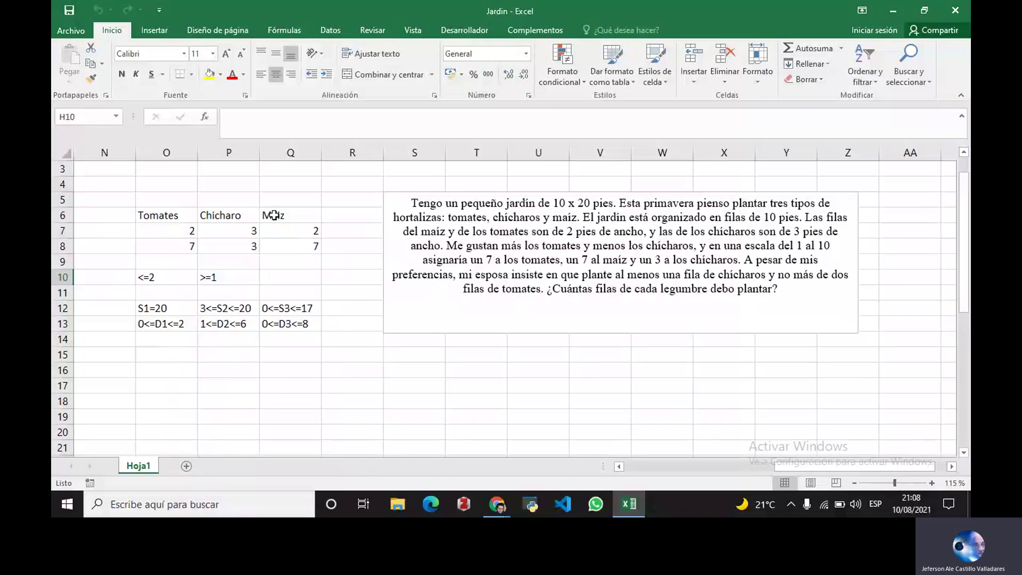
# - Center the Tomates, Chicharo and Maiz headings in O6:Q6 and apply all borders to them
pyautogui.moveTo(161, 214); pyautogui.dragTo(274, 211)
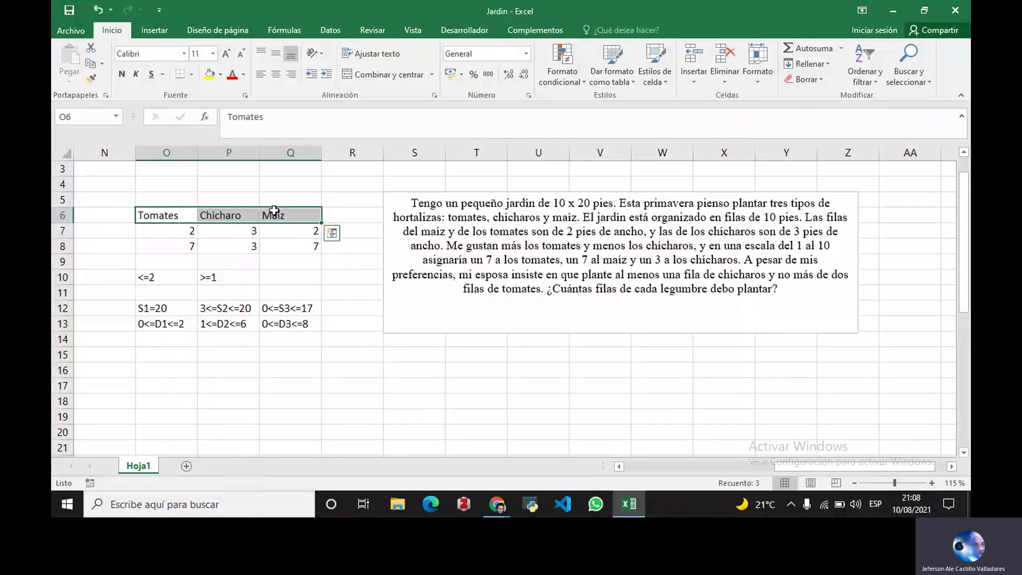
pyautogui.click(276, 74)
pyautogui.click(192, 79)
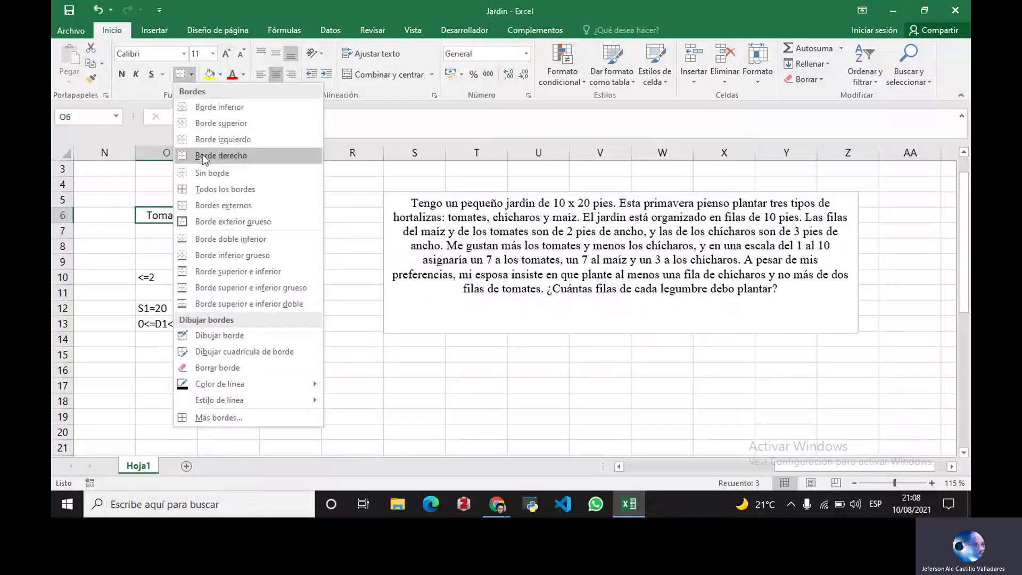
pyautogui.click(228, 221)
pyautogui.click(352, 385)
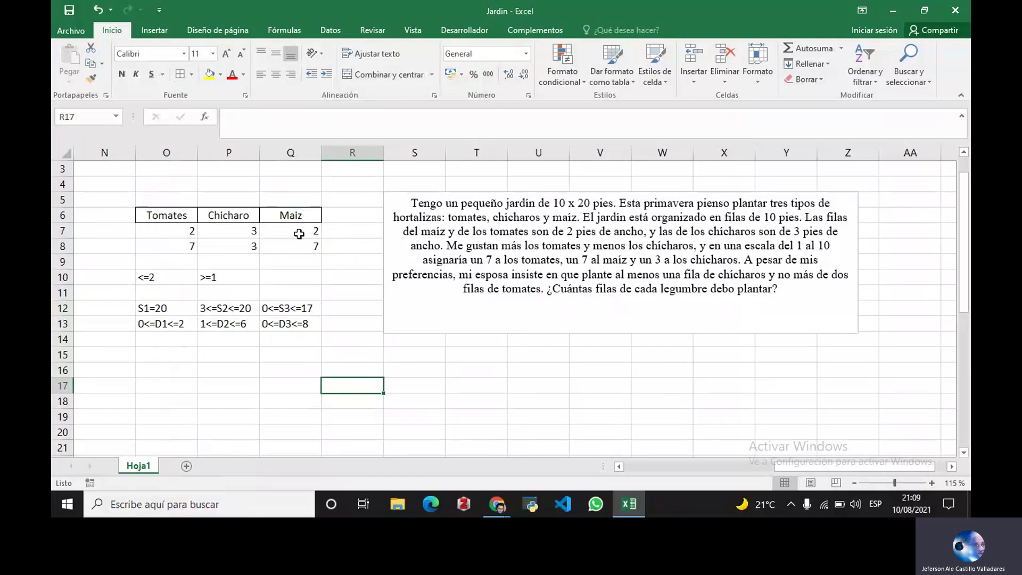
# - Label the row of crop widths "Ancho" in cell N7
pyautogui.click(116, 227)
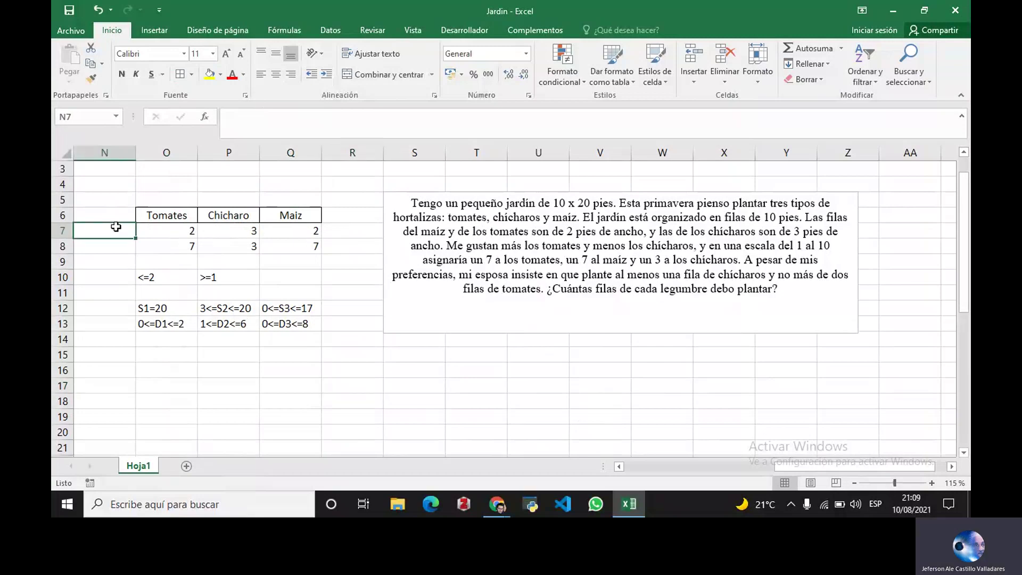
pyautogui.write('Ancho')
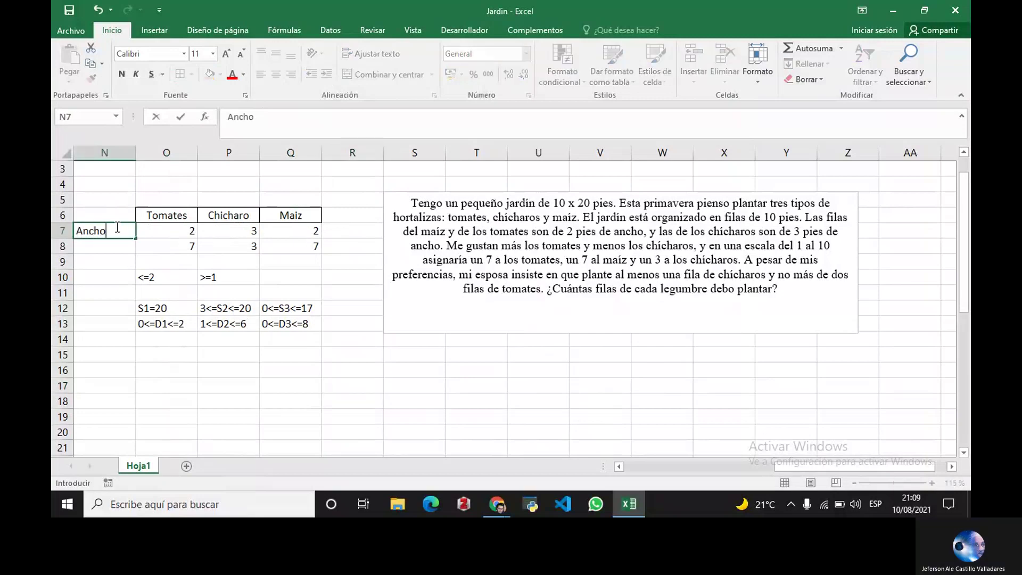
pyautogui.press('Tab')
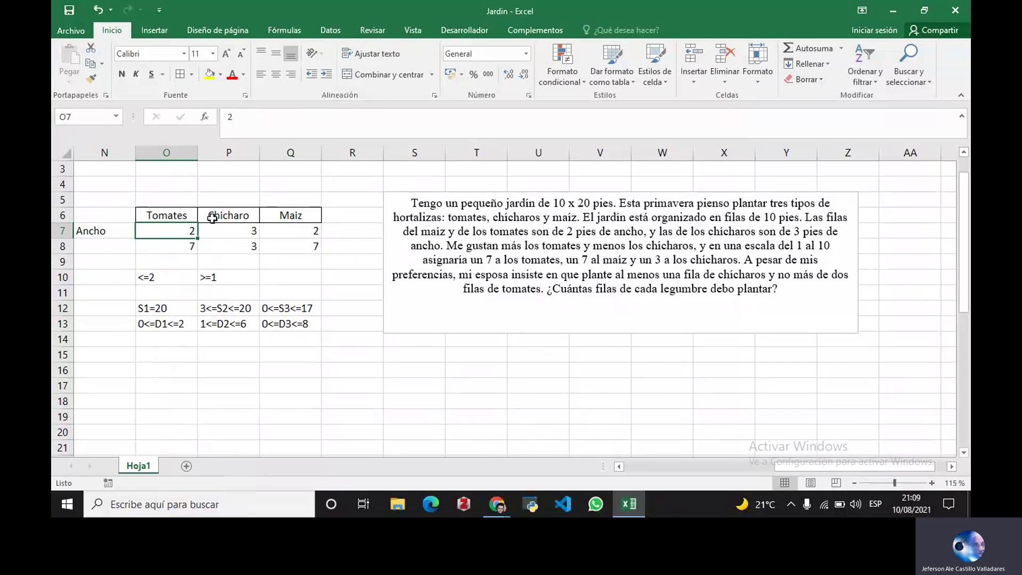
pyautogui.click(275, 231)
pyautogui.click(163, 229)
pyautogui.click(228, 233)
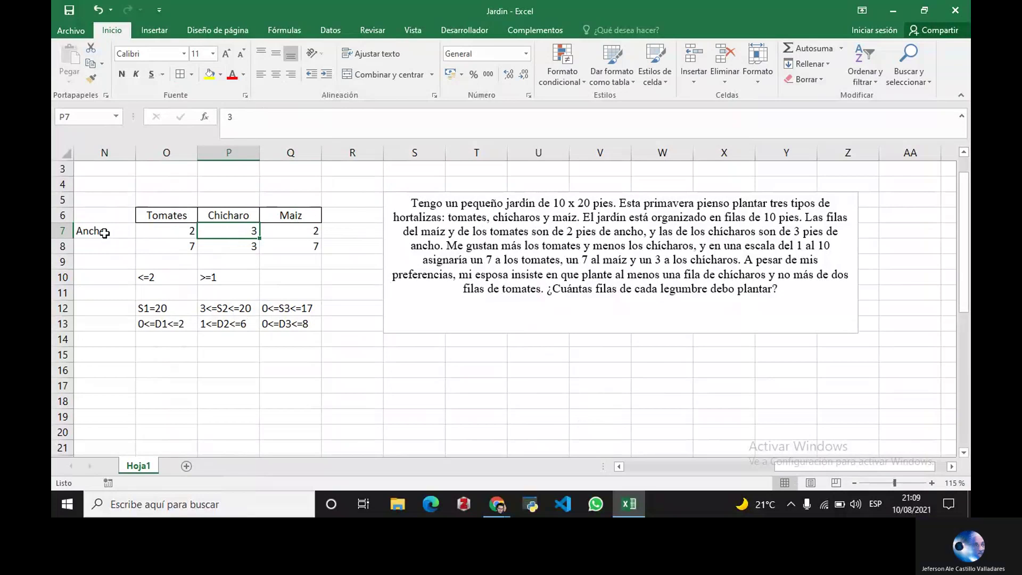
pyautogui.click(186, 230)
pyautogui.moveTo(186, 229); pyautogui.dragTo(276, 230)
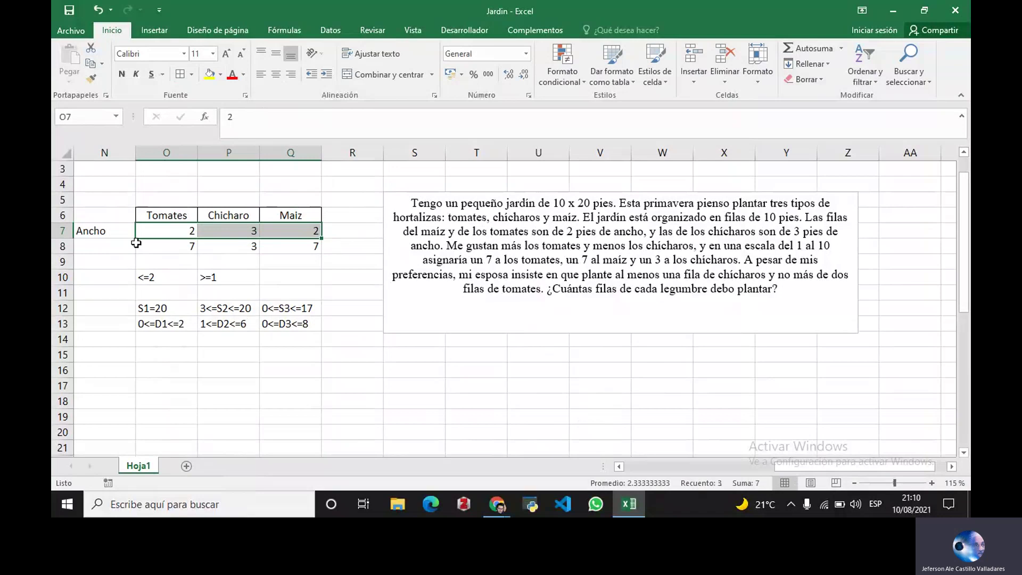
# - Label the row of crop ratings "Preferencias" in cell N8
pyautogui.click(175, 248)
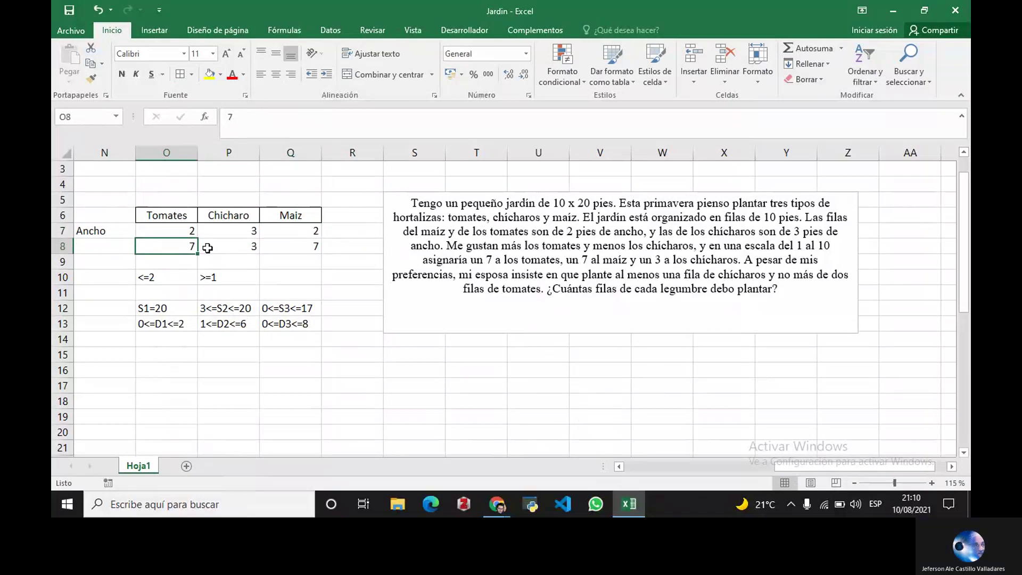
pyautogui.click(289, 245)
pyautogui.click(242, 248)
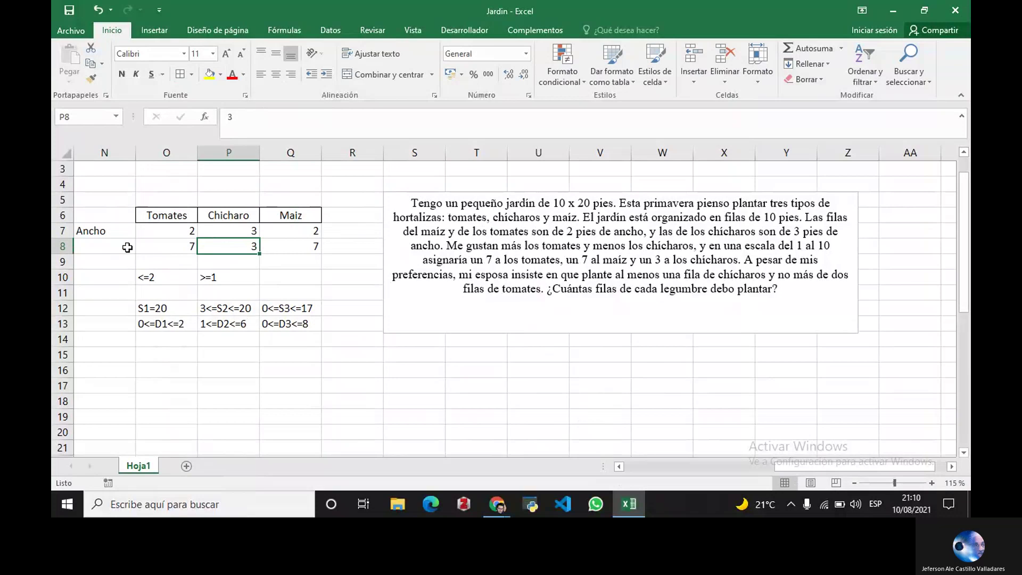
pyautogui.click(109, 247)
pyautogui.write('Pre')
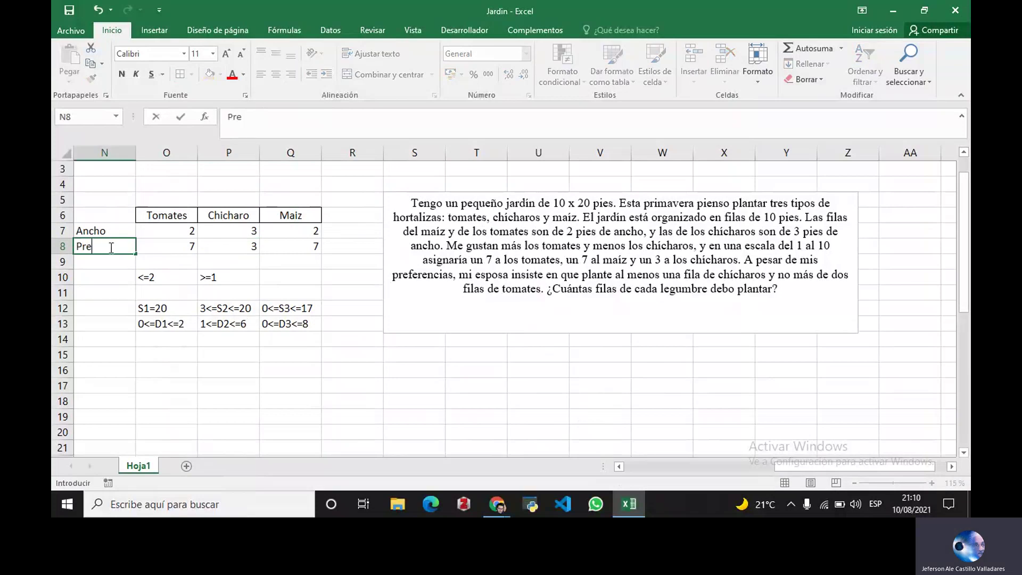
pyautogui.write('ferencias')
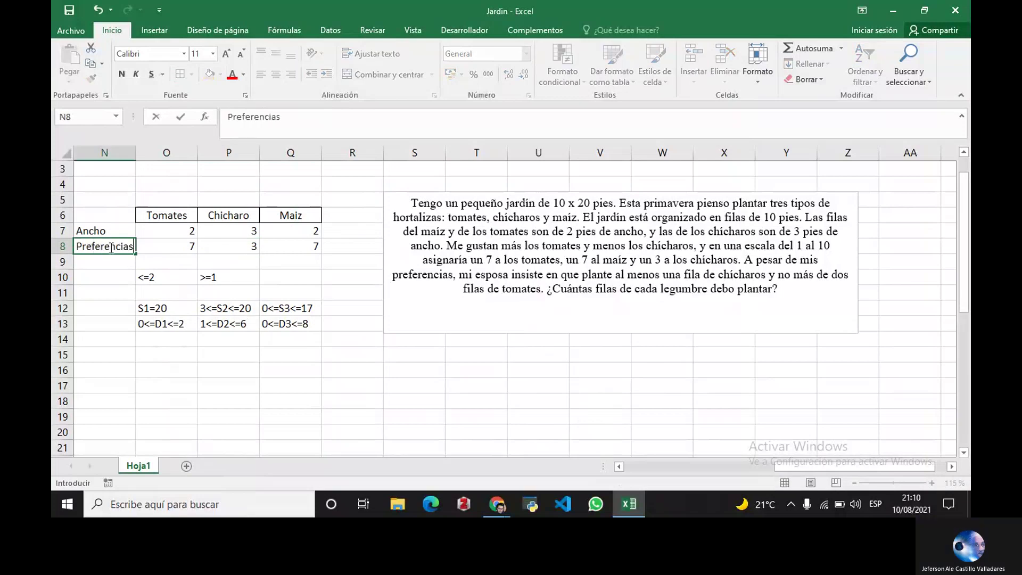
pyautogui.press('Return')
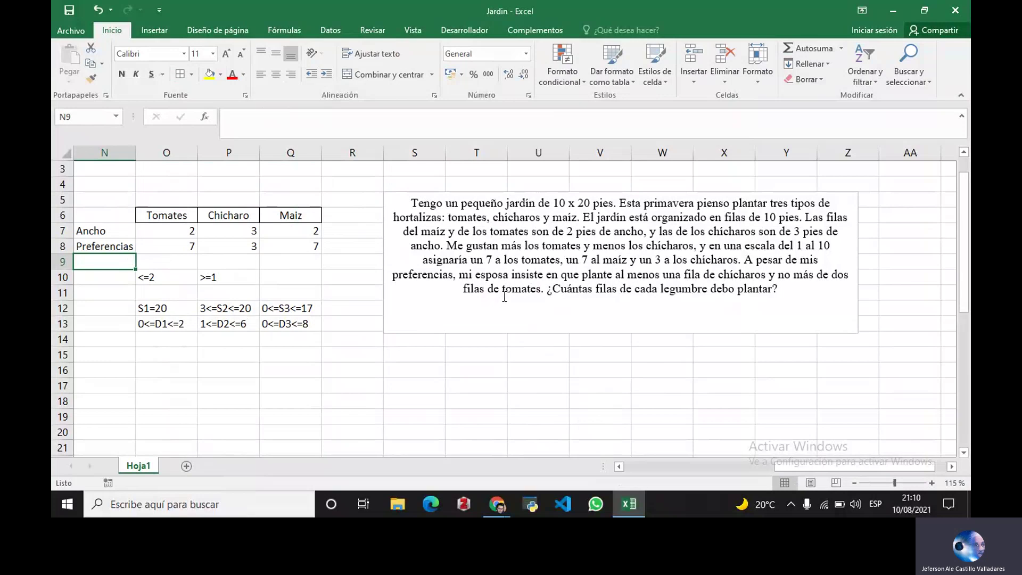
# - Fill the crop headings in O6:Q6 with a light orange theme color
pyautogui.click(157, 276)
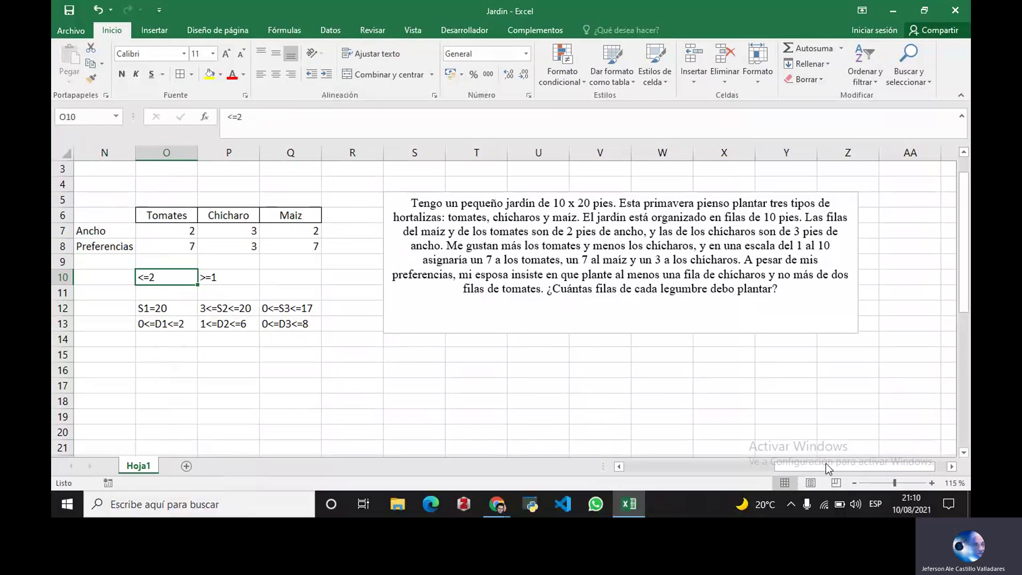
pyautogui.moveTo(826, 465); pyautogui.dragTo(779, 464)
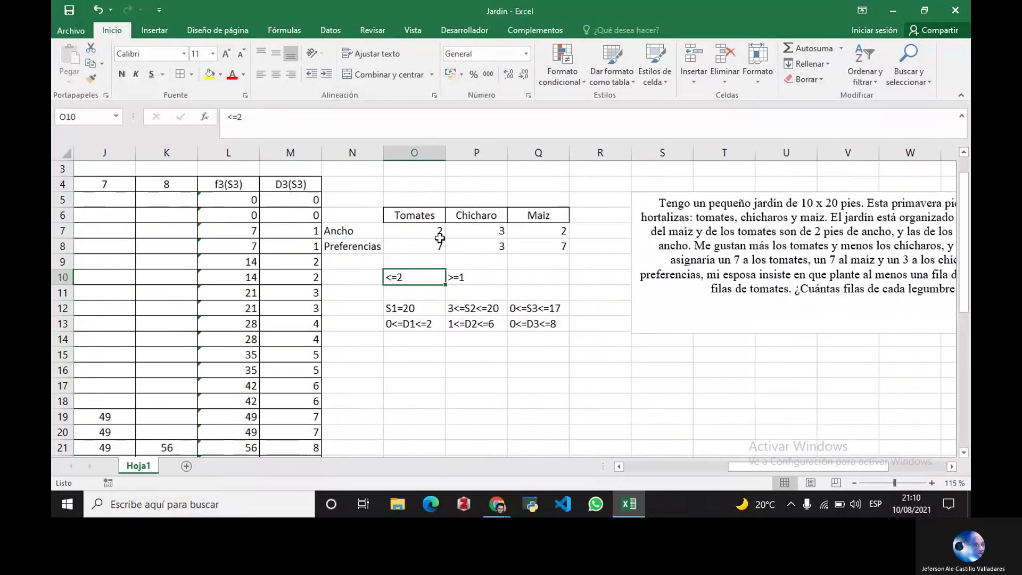
pyautogui.moveTo(387, 215); pyautogui.dragTo(565, 215)
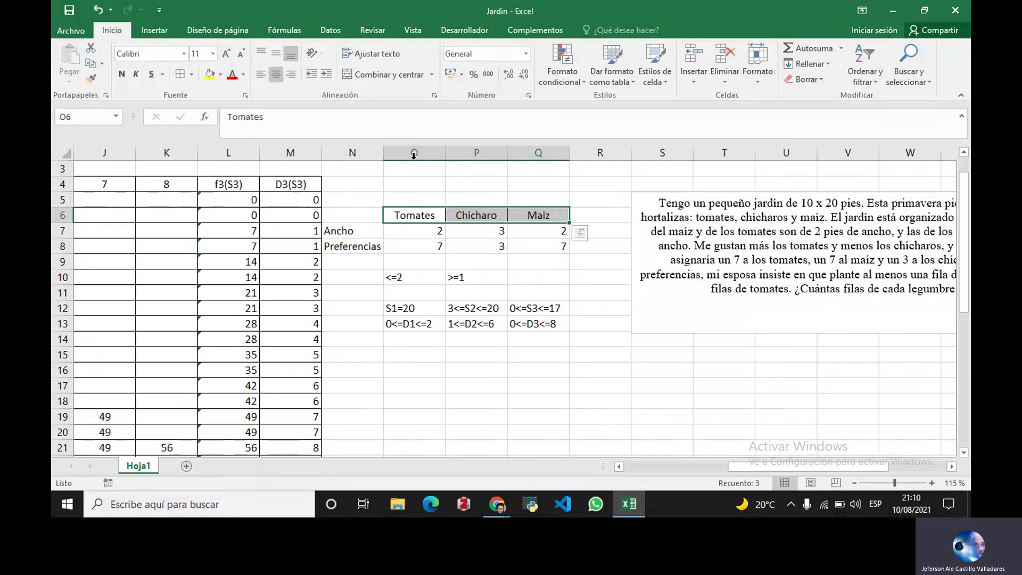
pyautogui.click(220, 74)
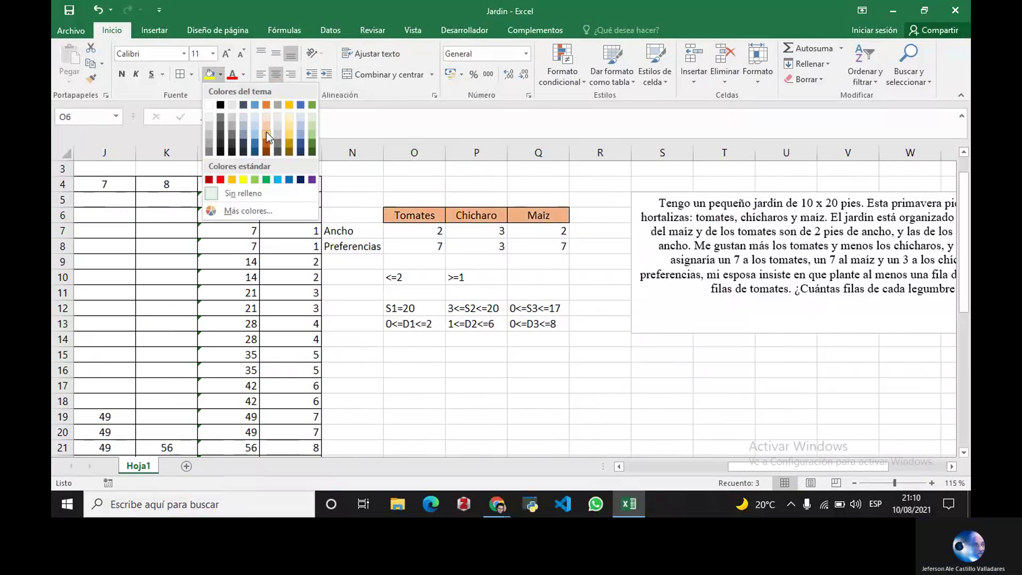
pyautogui.click(266, 134)
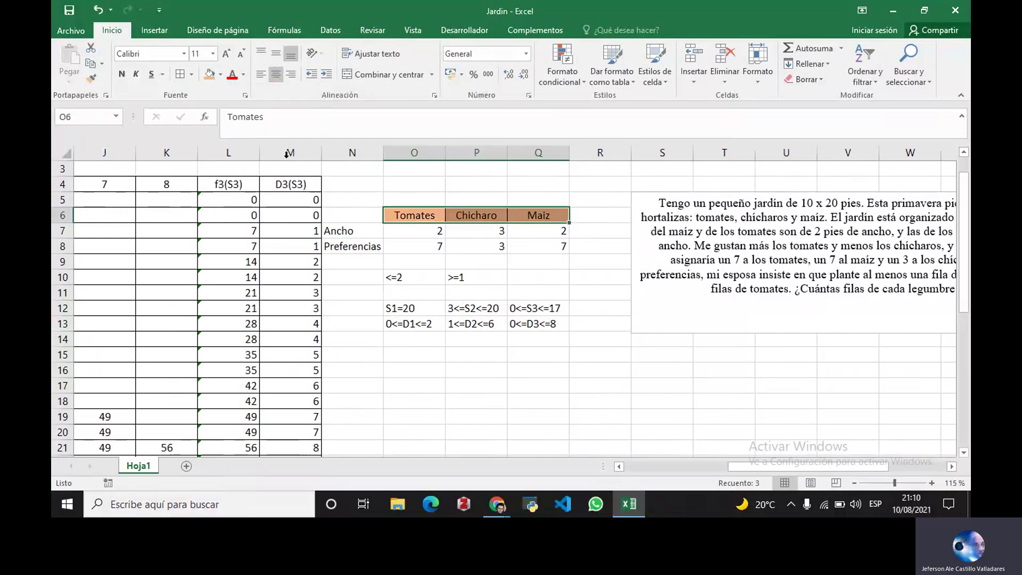
# - Fill the preference values in O8:Q8 with yellow
pyautogui.click(452, 245)
pyautogui.moveTo(362, 231); pyautogui.dragTo(533, 241)
pyautogui.click(585, 248)
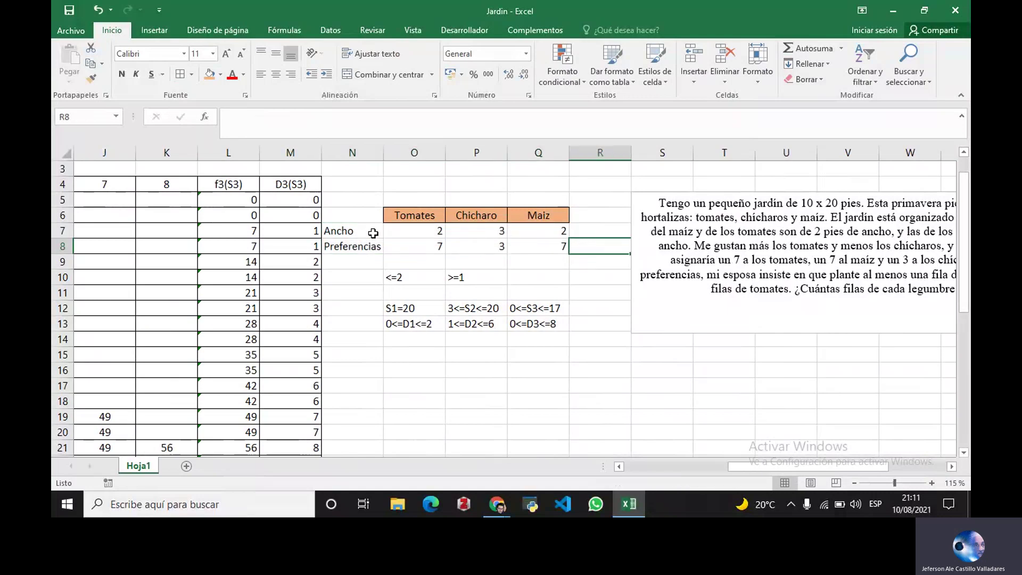
pyautogui.moveTo(361, 248); pyautogui.dragTo(525, 239)
pyautogui.click(413, 243)
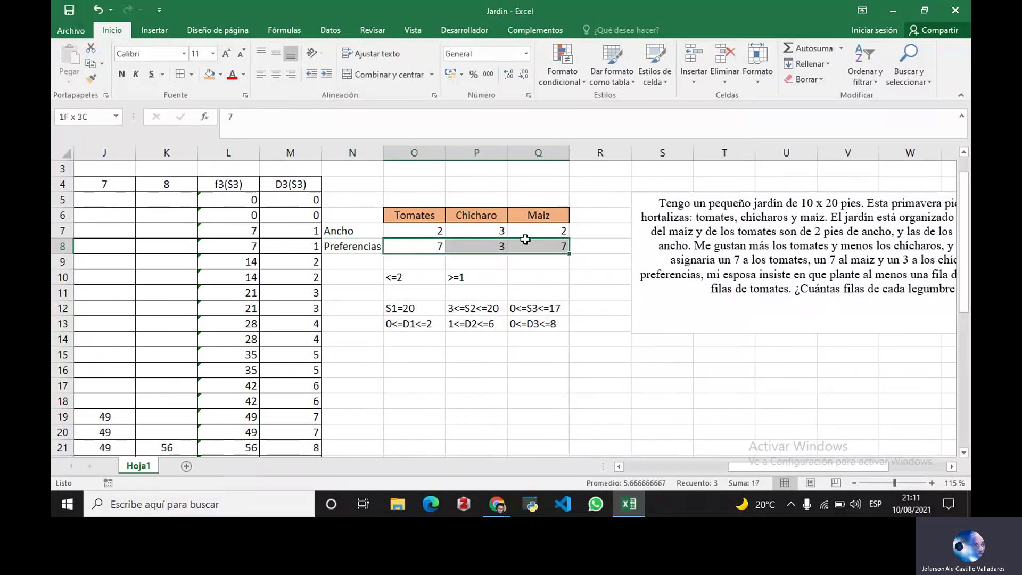
pyautogui.click(219, 76)
pyautogui.click(245, 158)
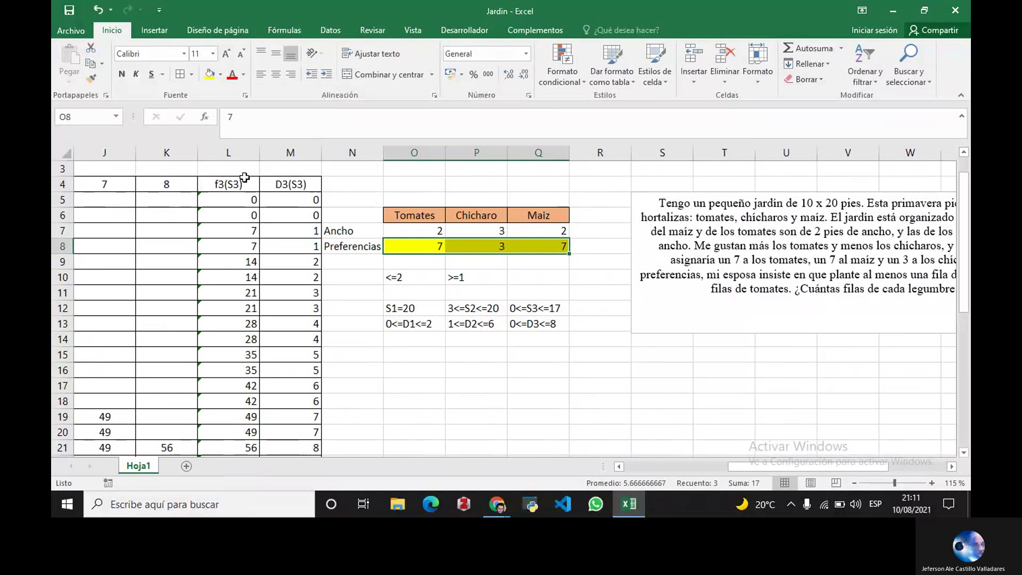
pyautogui.click(572, 368)
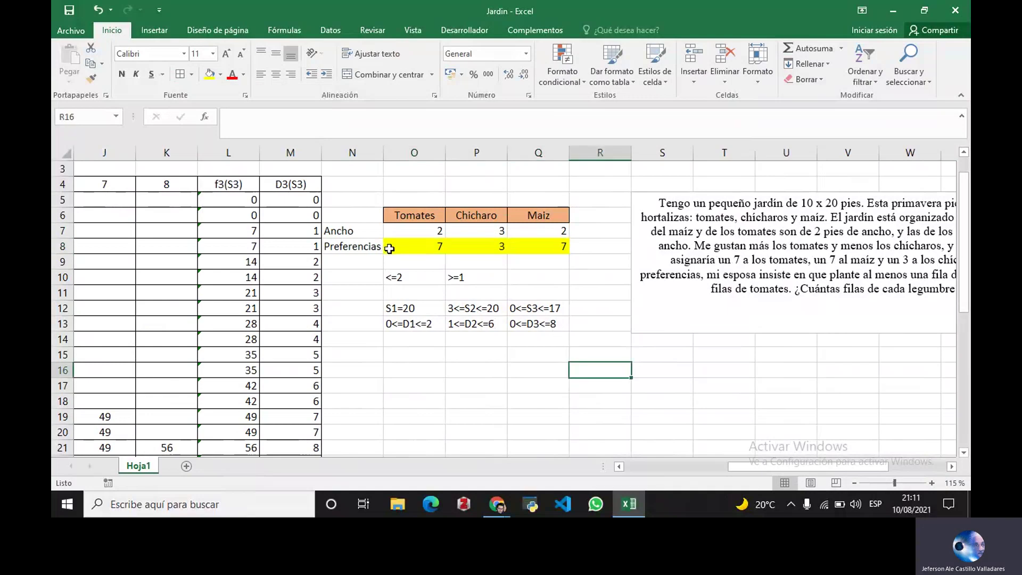
pyautogui.moveTo(389, 249); pyautogui.dragTo(522, 248)
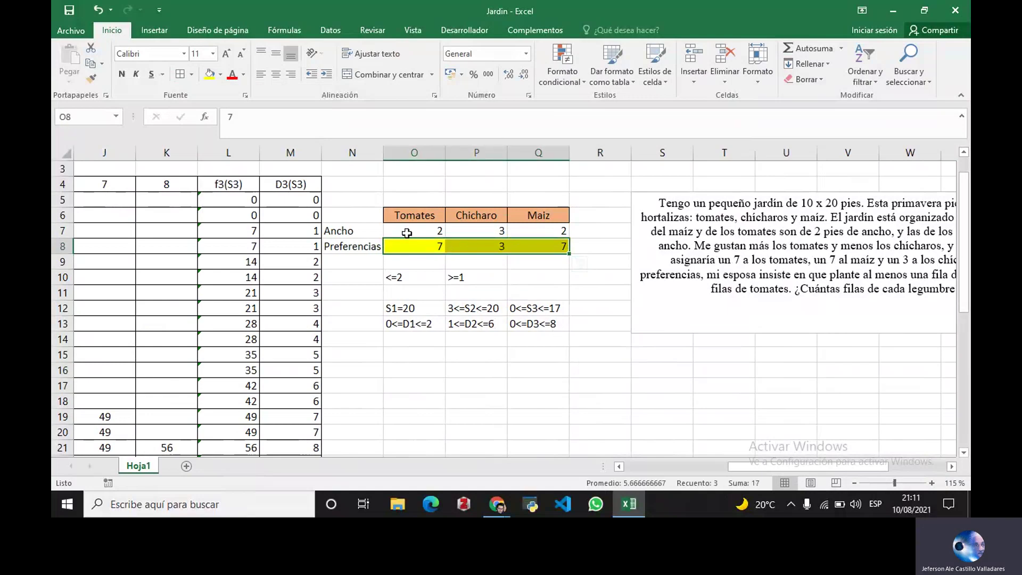
pyautogui.moveTo(407, 232); pyautogui.dragTo(521, 232)
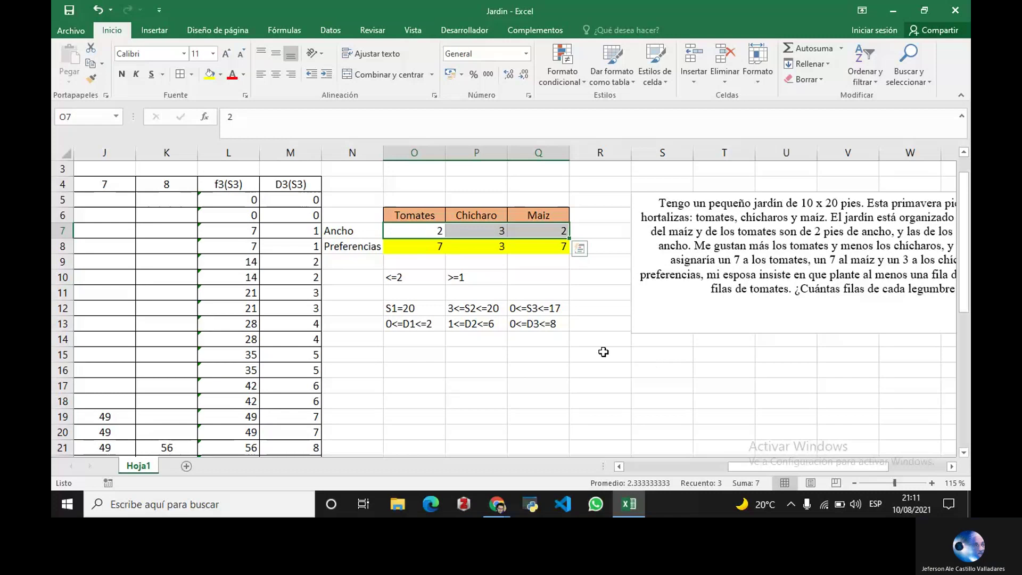
pyautogui.click(574, 367)
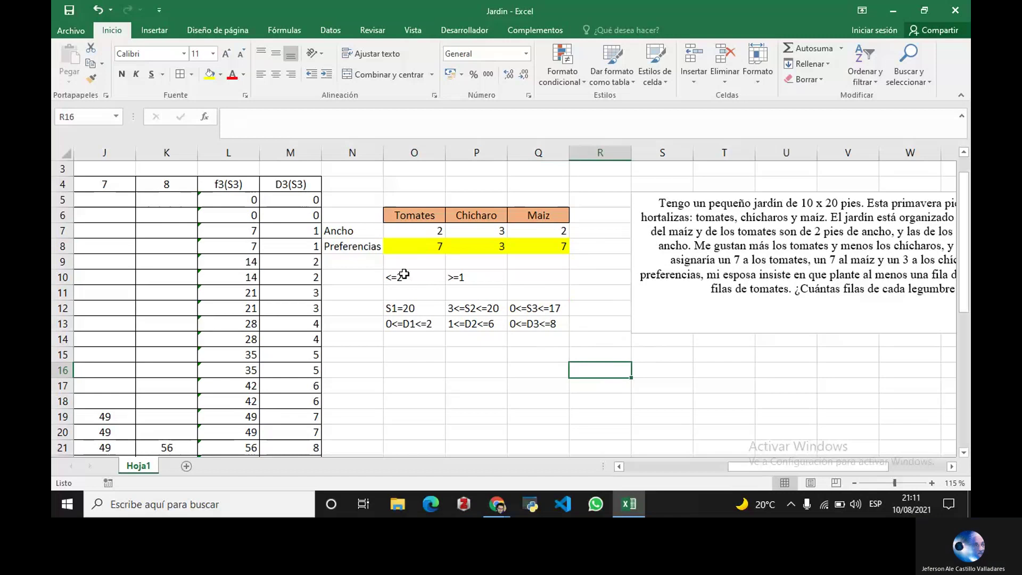
# - Fill the tomato and pea row limits in O10:P10 with light blue
pyautogui.moveTo(403, 274); pyautogui.dragTo(461, 277)
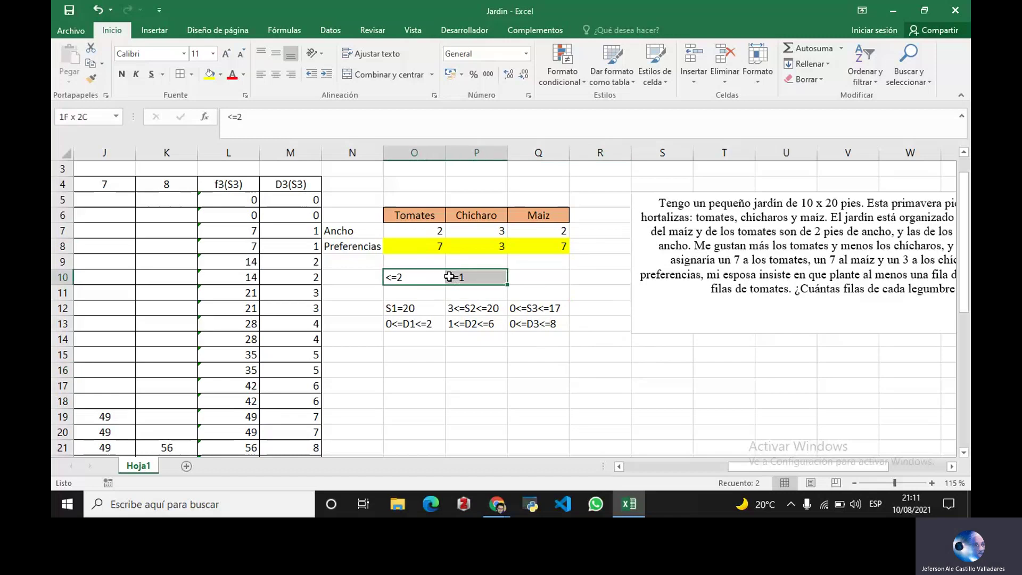
pyautogui.click(221, 74)
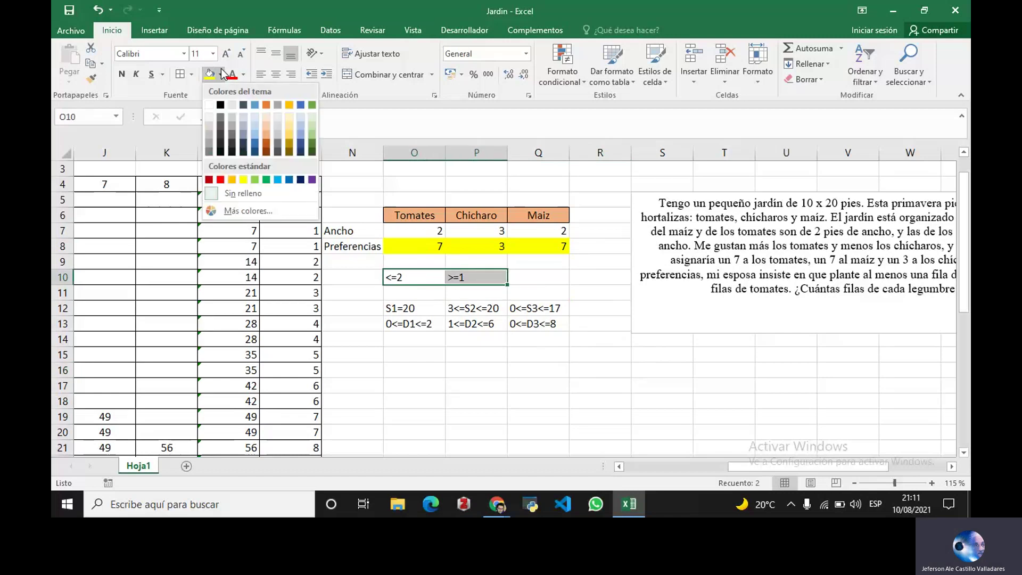
pyautogui.click(278, 180)
pyautogui.click(411, 364)
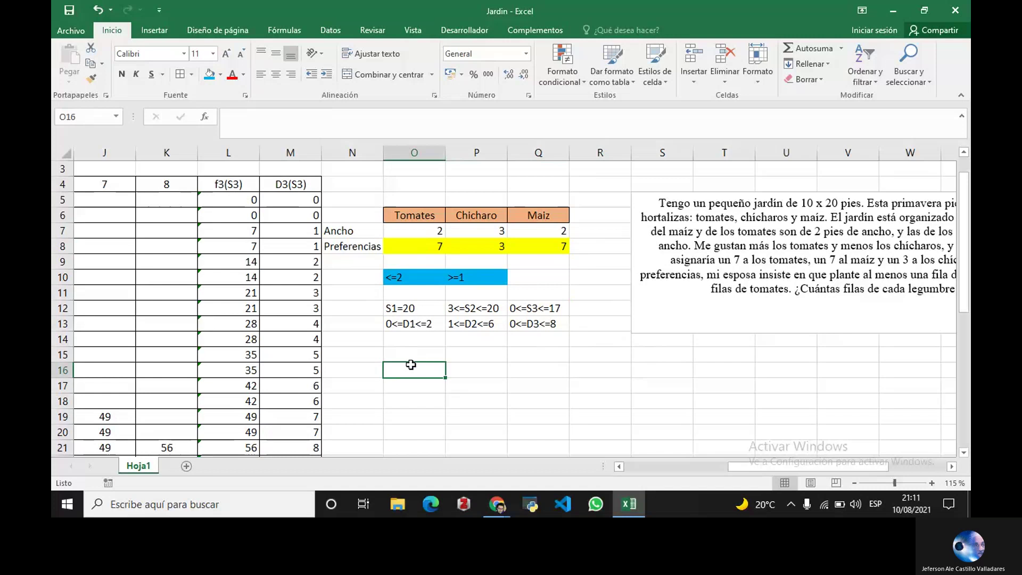
# - Examine the state (S) and decision (D) ranges for each crop in O12:Q13
pyautogui.click(411, 308)
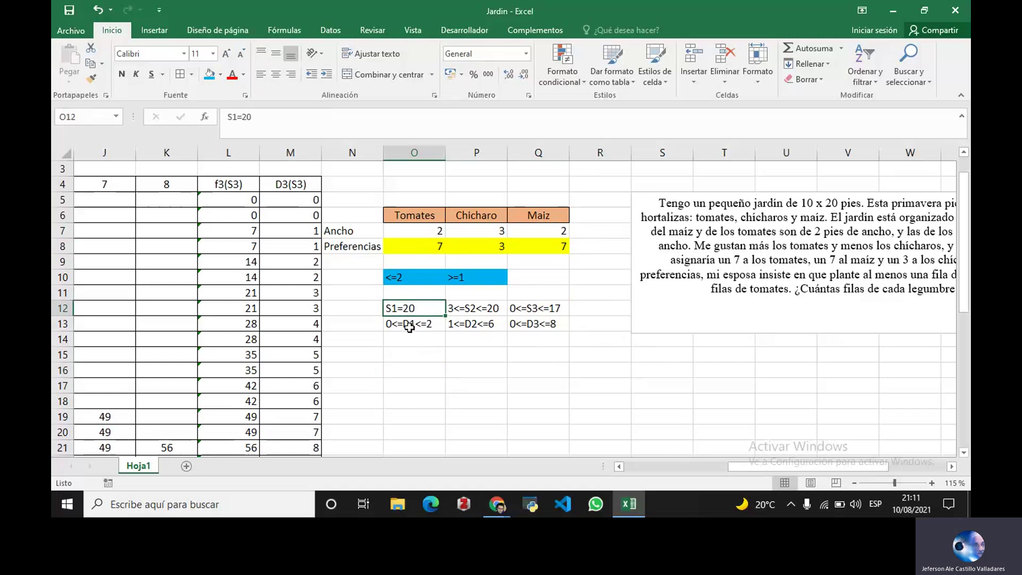
pyautogui.click(410, 325)
pyautogui.click(466, 306)
pyautogui.click(470, 322)
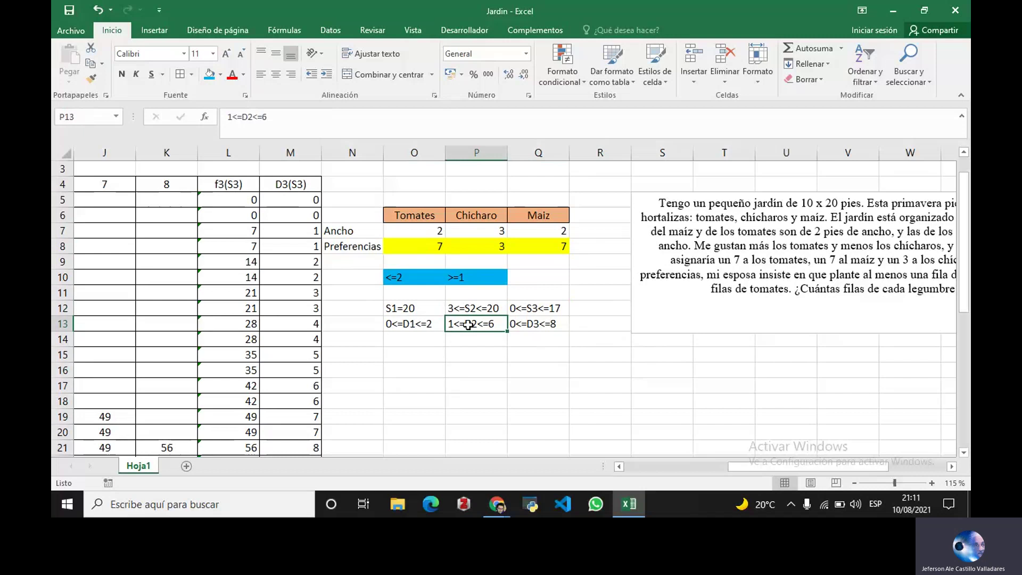
pyautogui.click(405, 307)
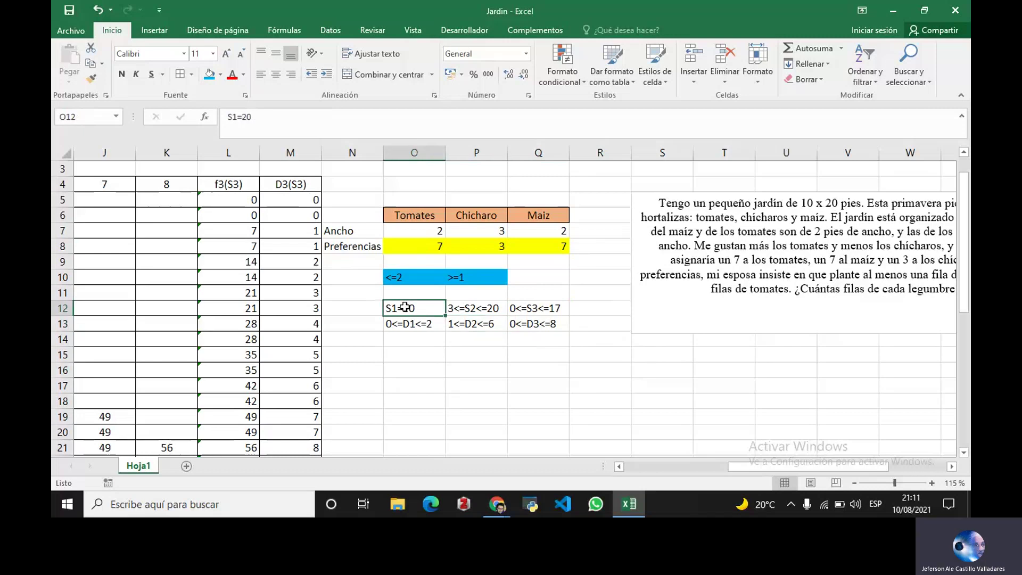
pyautogui.click(462, 309)
pyautogui.click(560, 313)
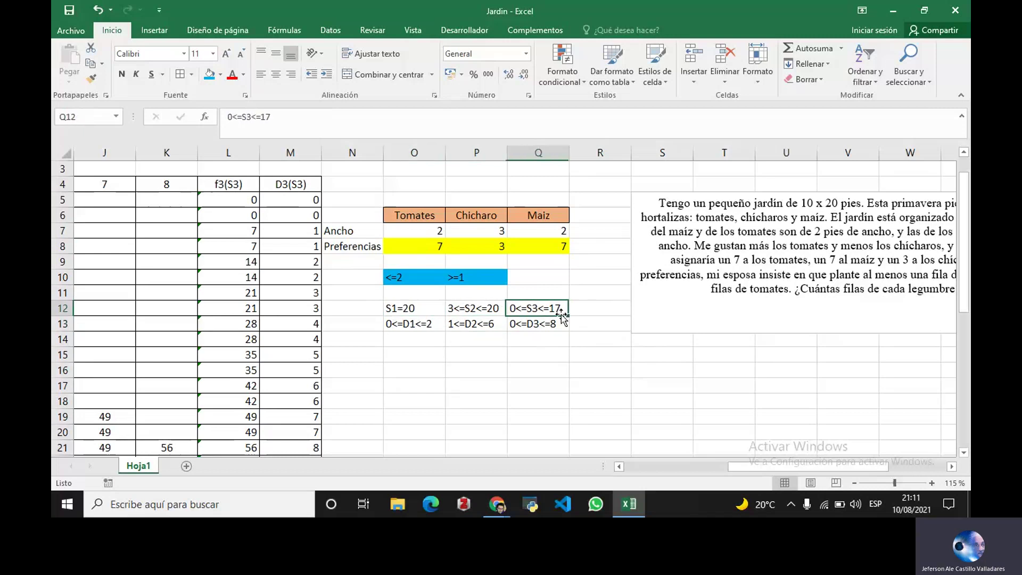
# - Review the decision ranges of the three crops in O13:Q13
pyautogui.click(417, 322)
pyautogui.click(485, 322)
pyautogui.click(534, 323)
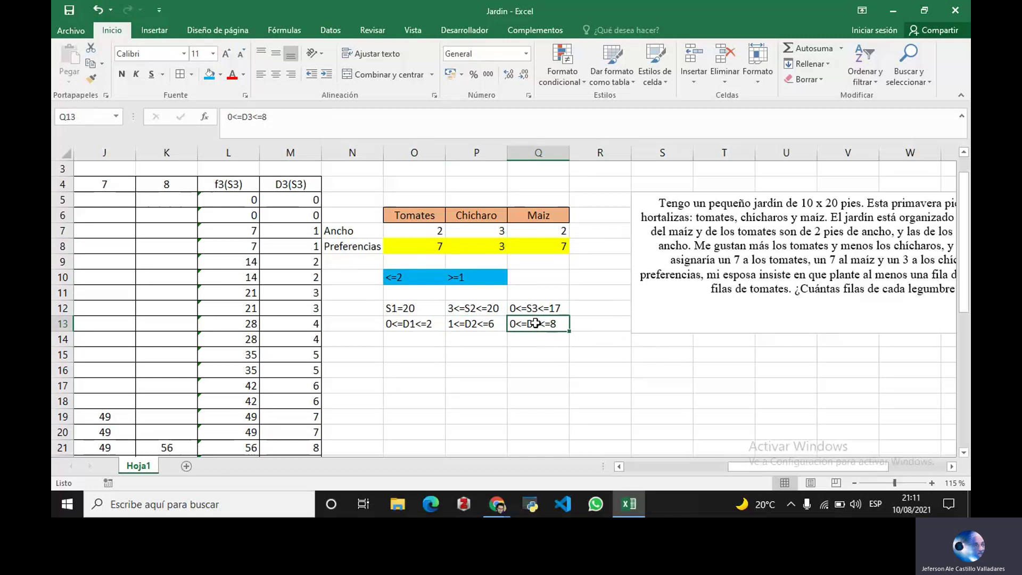
# - Fill the tomato state cell O12 with the standard light green color
pyautogui.click(408, 308)
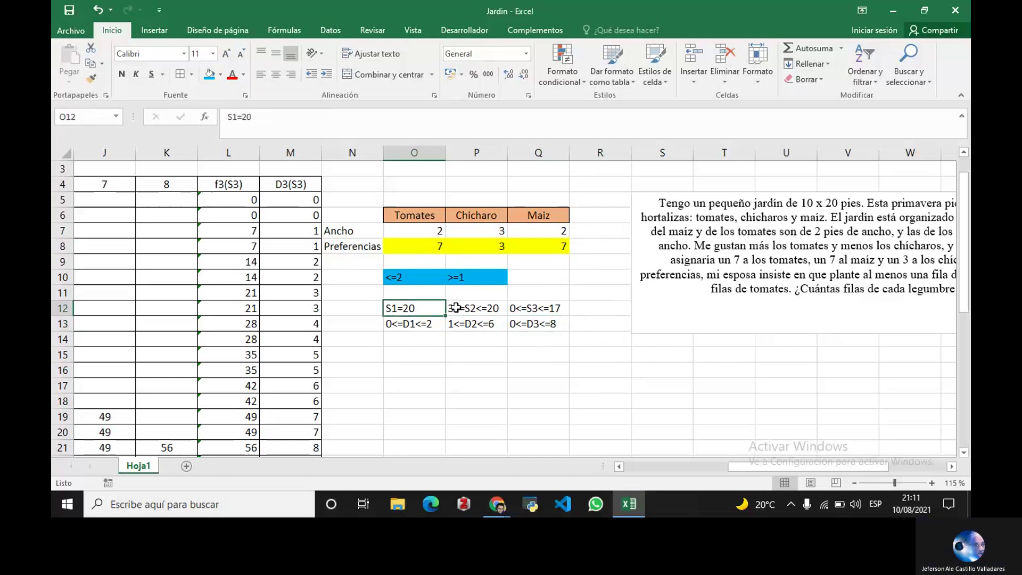
pyautogui.click(221, 75)
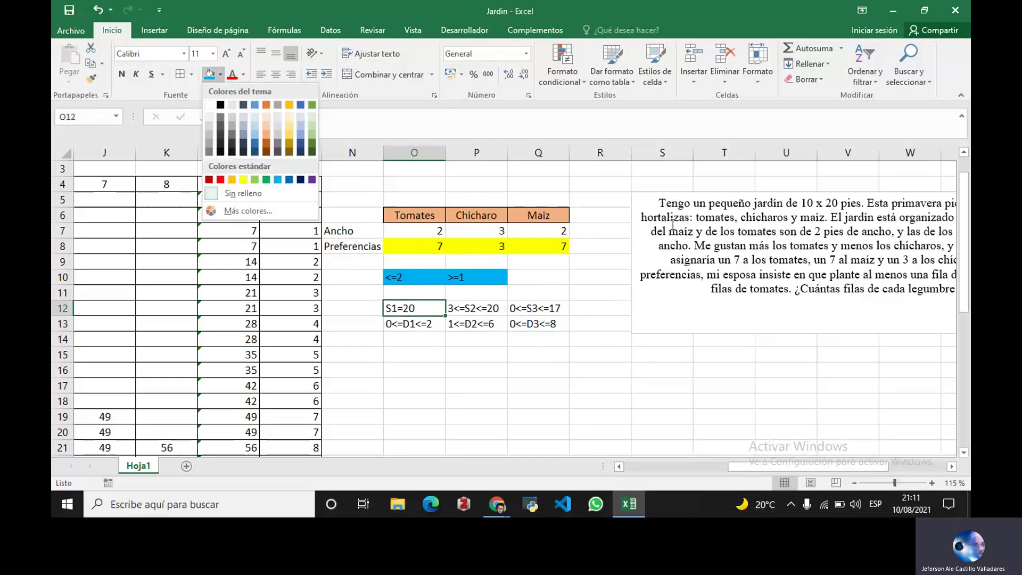
pyautogui.click(255, 179)
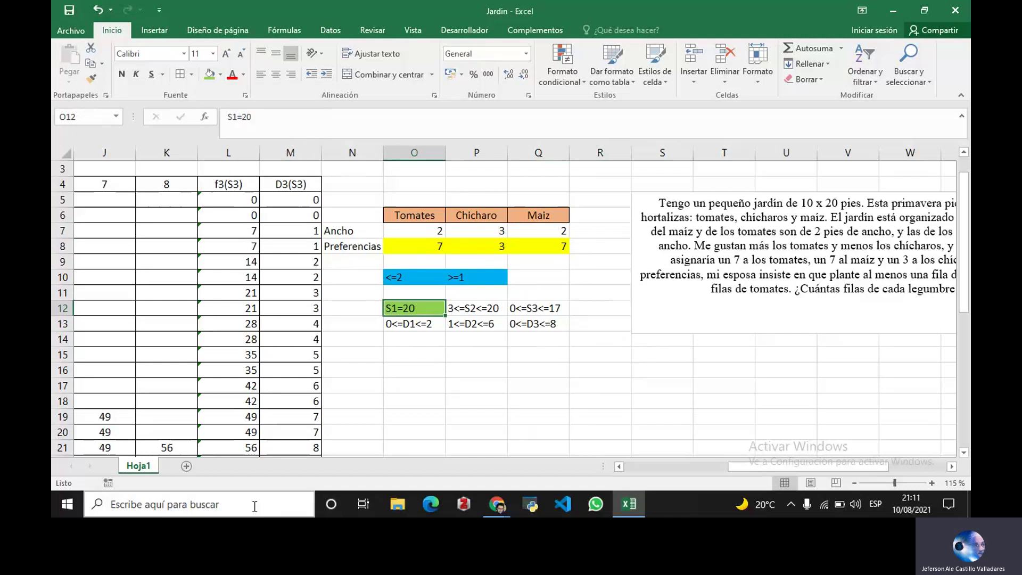
# - Open Paint and sketch the garden with the Pencil as a rectangle labelled 10 for its height and 20 for its width
pyautogui.click(238, 504)
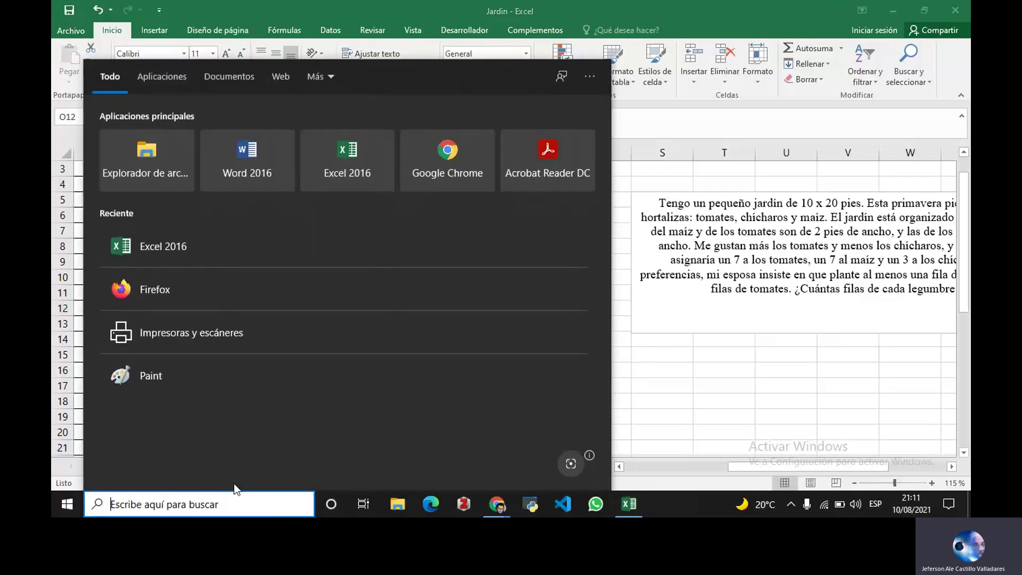
pyautogui.write('paint')
pyautogui.click(153, 124)
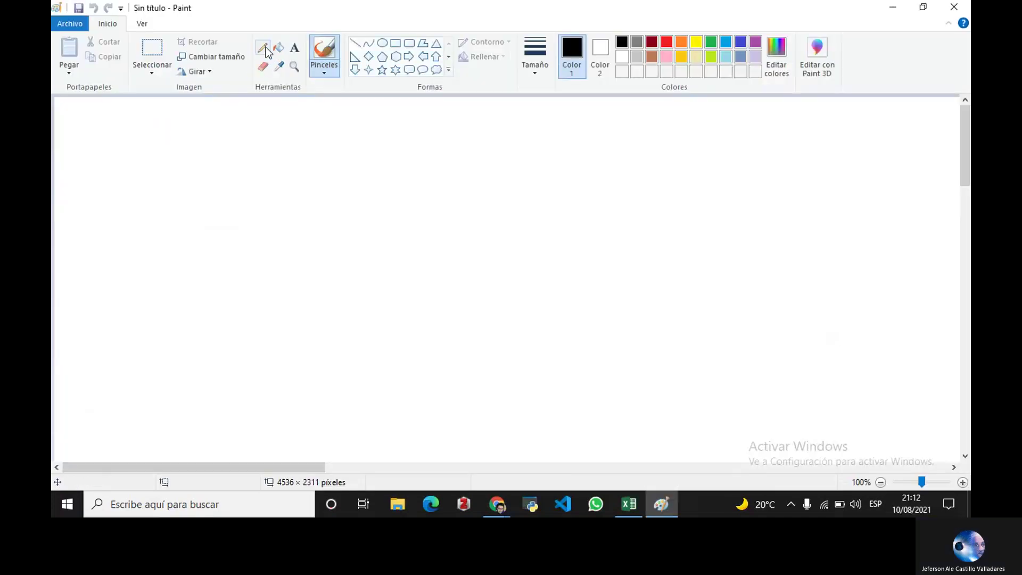
pyautogui.click(262, 47)
pyautogui.moveTo(291, 162); pyautogui.dragTo(288, 287)
pyautogui.moveTo(235, 206)
pyautogui.mouseDown()
pyautogui.moveTo(235, 242)
pyautogui.moveTo(252, 240)
pyautogui.moveTo(251, 209)
pyautogui.mouseUp()
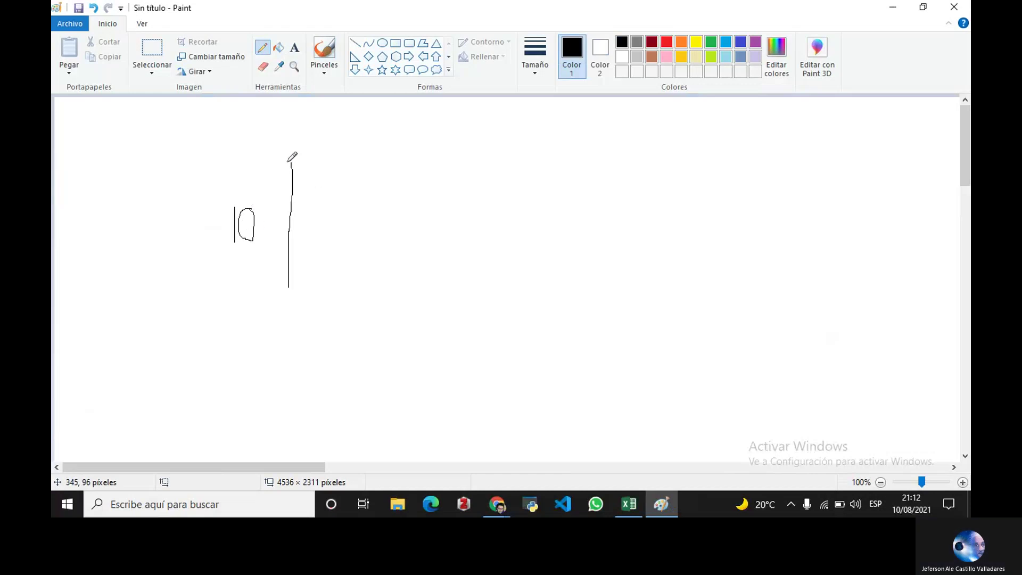
pyautogui.moveTo(288, 162)
pyautogui.mouseDown()
pyautogui.moveTo(498, 165)
pyautogui.moveTo(512, 203)
pyautogui.moveTo(514, 277)
pyautogui.moveTo(288, 281)
pyautogui.mouseUp()
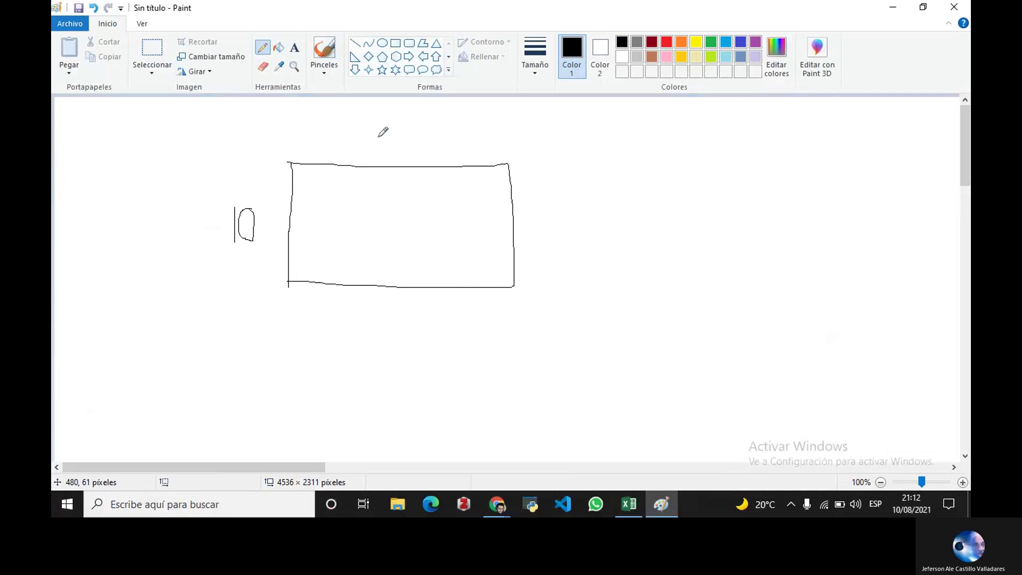
pyautogui.moveTo(378, 124)
pyautogui.mouseDown()
pyautogui.moveTo(411, 151)
pyautogui.moveTo(406, 128)
pyautogui.moveTo(435, 138)
pyautogui.moveTo(424, 118)
pyautogui.mouseUp()
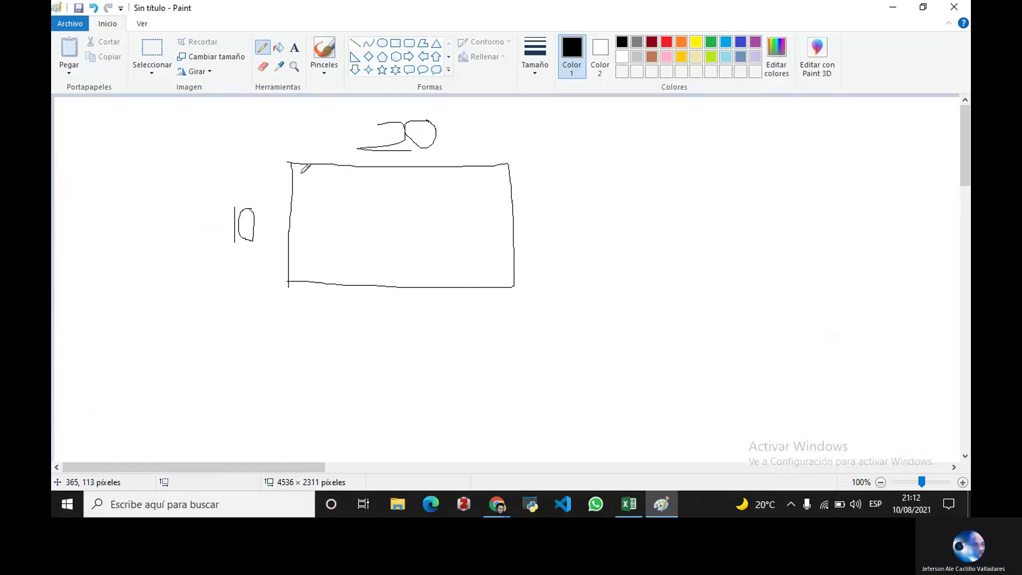
# - Draw eight vertical pencil lines across the inside of the garden rectangle to represent planting rows
pyautogui.moveTo(299, 170)
pyautogui.mouseDown()
pyautogui.moveTo(299, 272)
pyautogui.moveTo(309, 189)
pyautogui.moveTo(308, 274)
pyautogui.mouseUp()
pyautogui.moveTo(328, 175); pyautogui.dragTo(327, 271)
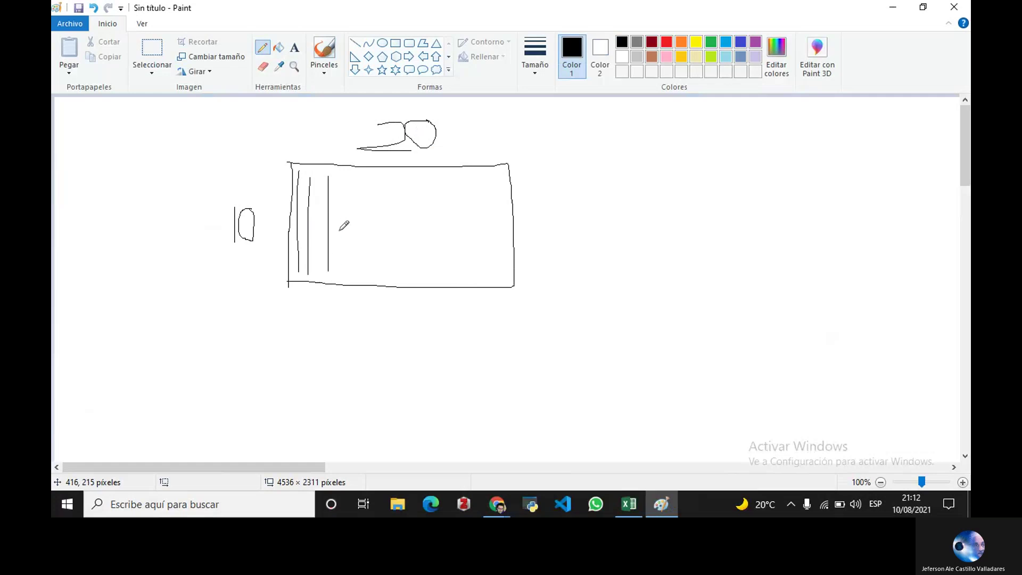
pyautogui.moveTo(353, 179); pyautogui.dragTo(353, 267)
pyautogui.moveTo(384, 172); pyautogui.dragTo(390, 262)
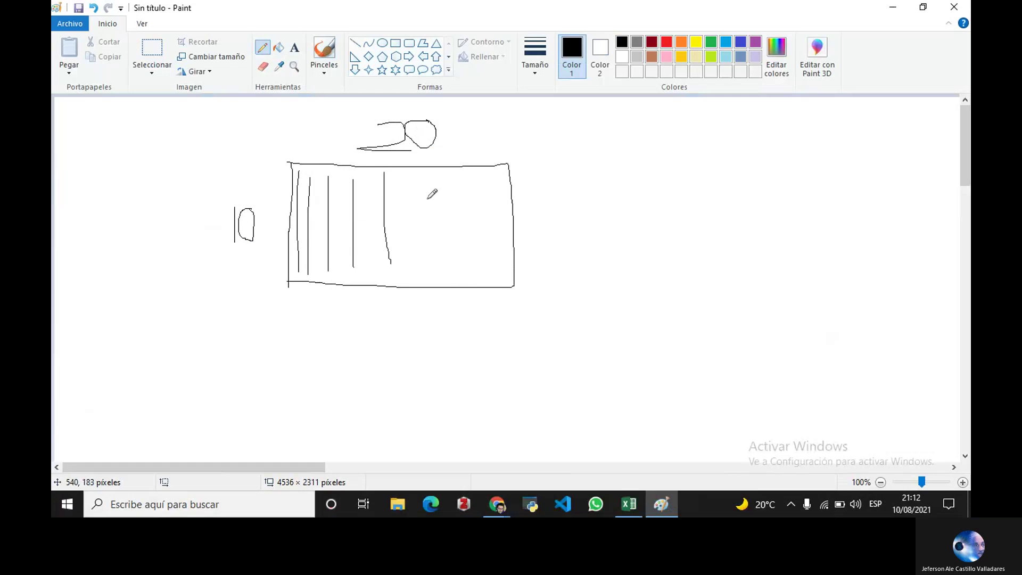
pyautogui.click(433, 186)
pyautogui.moveTo(432, 185); pyautogui.dragTo(437, 284)
pyautogui.moveTo(470, 178); pyautogui.dragTo(472, 269)
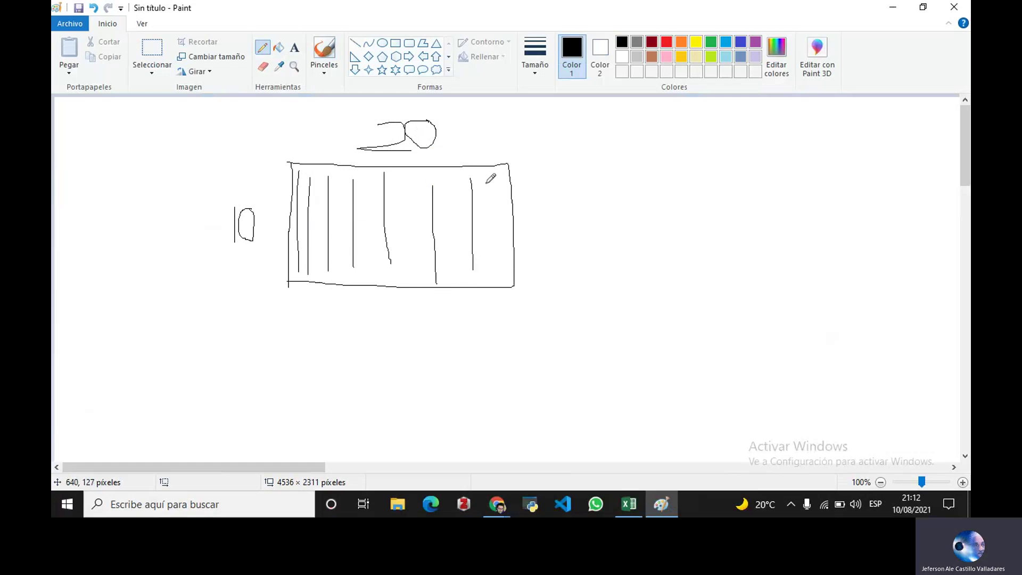
pyautogui.moveTo(485, 184); pyautogui.dragTo(491, 293)
# - Switch back to the Jardin workbook in Excel and fill the tomato decision range in O13 with a light blue theme color
pyautogui.moveTo(628, 515)
pyautogui.click(586, 431)
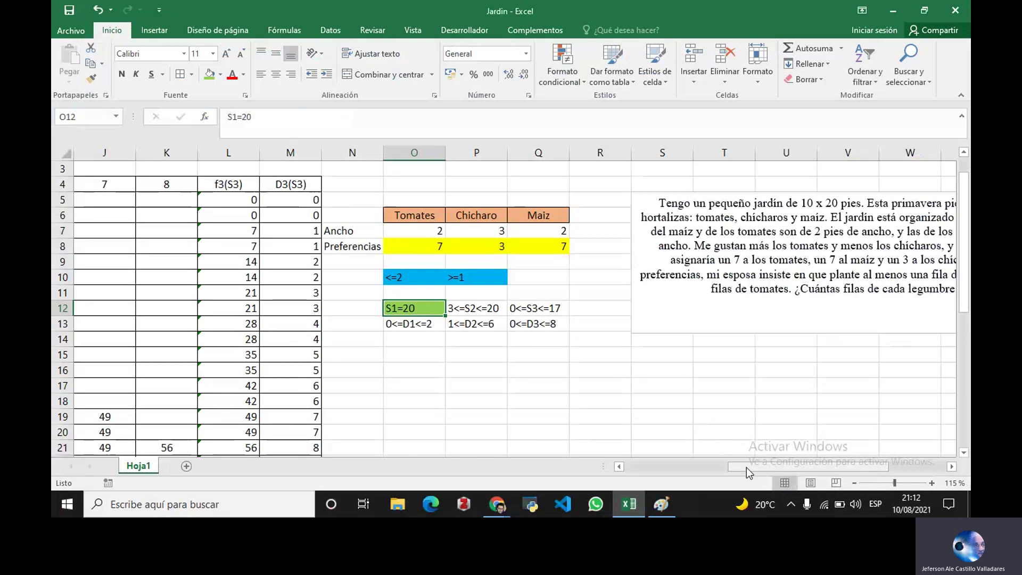
pyautogui.moveTo(746, 467); pyautogui.dragTo(723, 467)
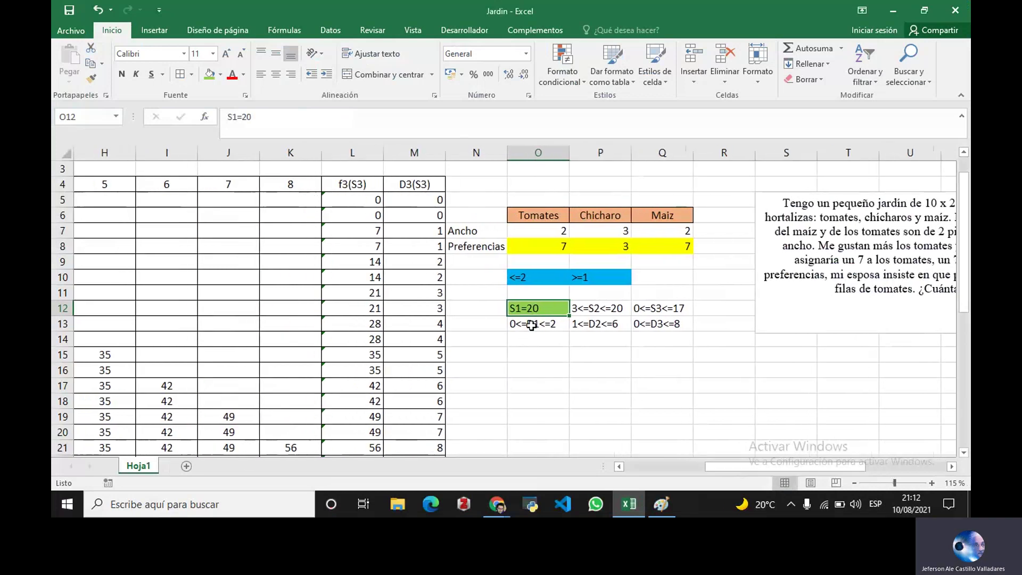
pyautogui.click(531, 323)
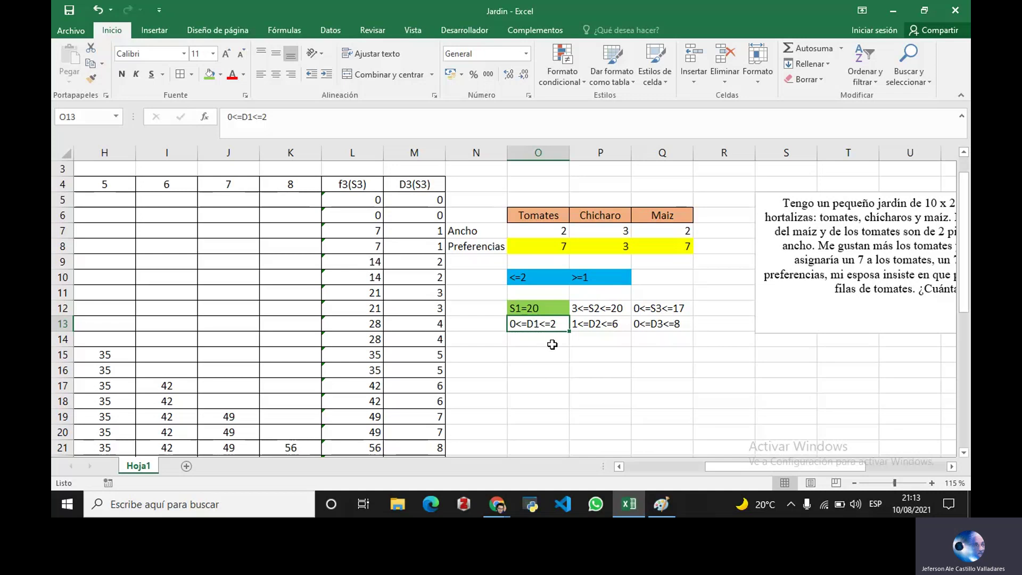
pyautogui.click(220, 75)
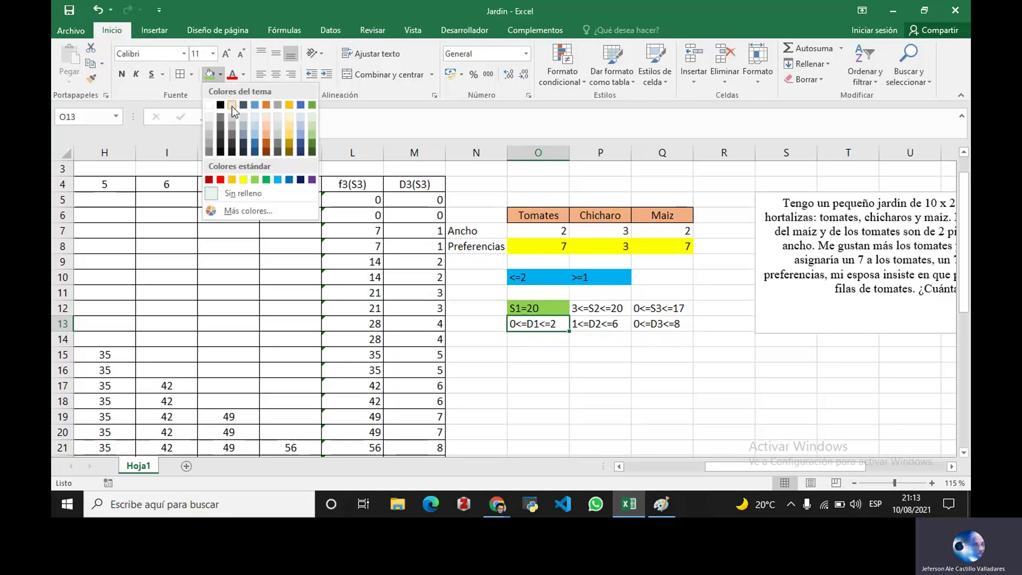
pyautogui.click(255, 137)
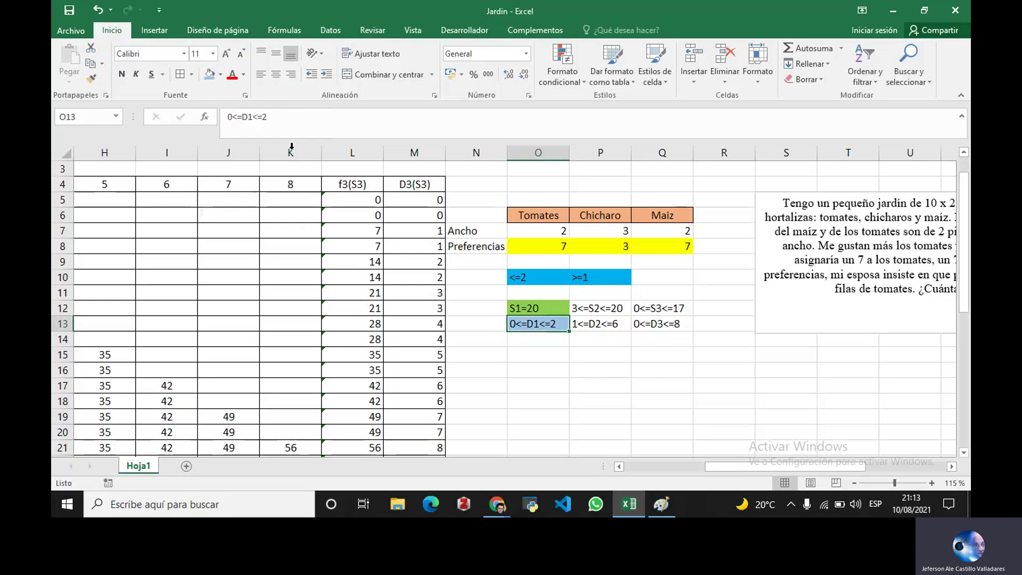
# - Fill the pea state range in P12 with the standard light green color
pyautogui.click(606, 307)
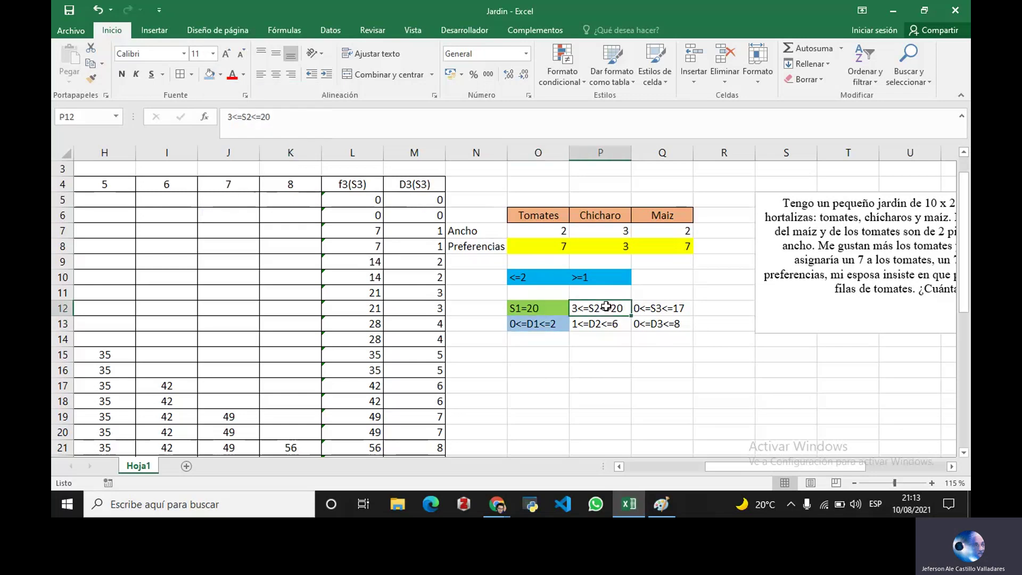
pyautogui.click(219, 75)
pyautogui.click(254, 181)
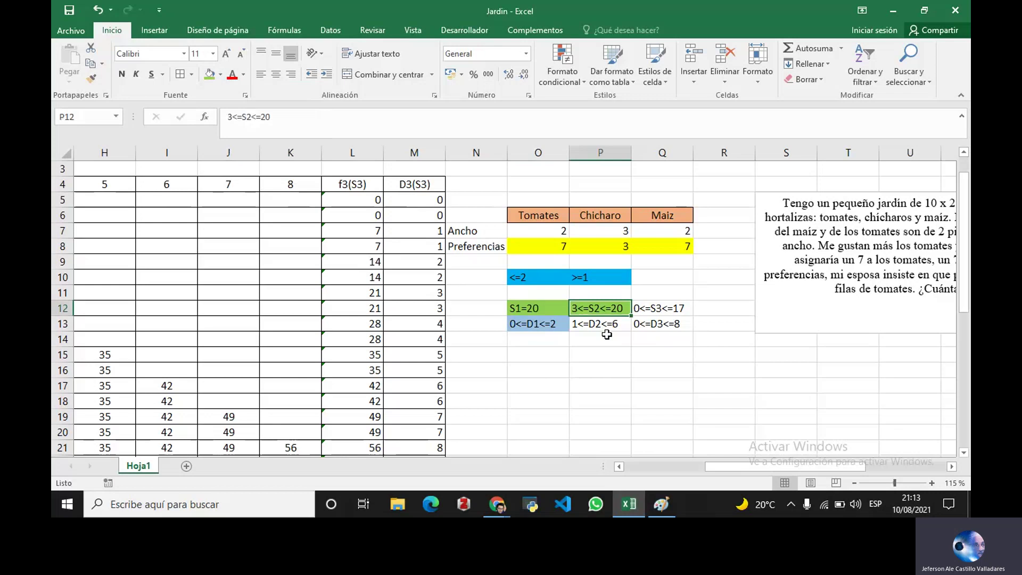
pyautogui.click(602, 350)
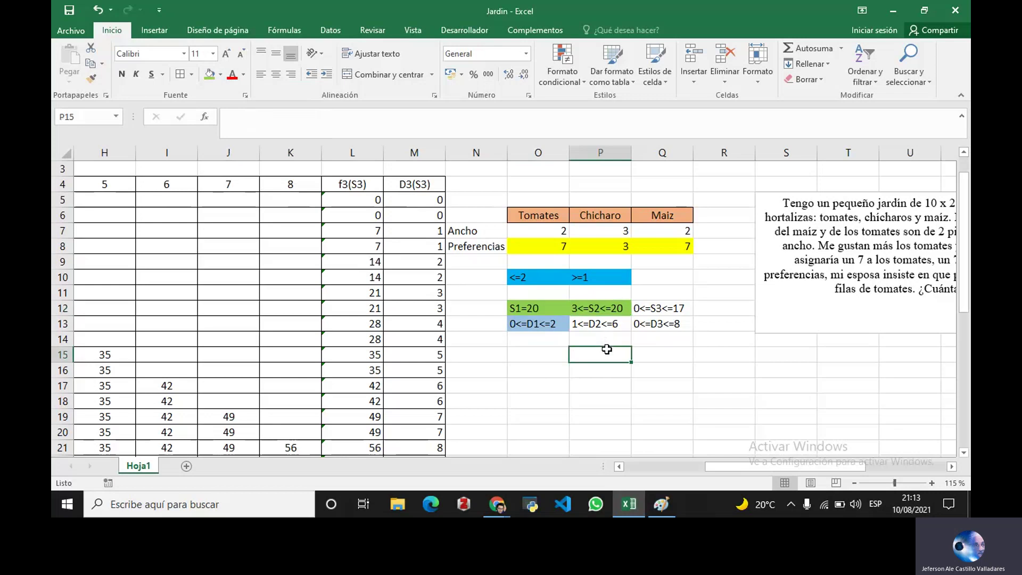
# - Examine the lower and upper limits of the pea state range in P12 and decision range in P13
pyautogui.click(583, 308)
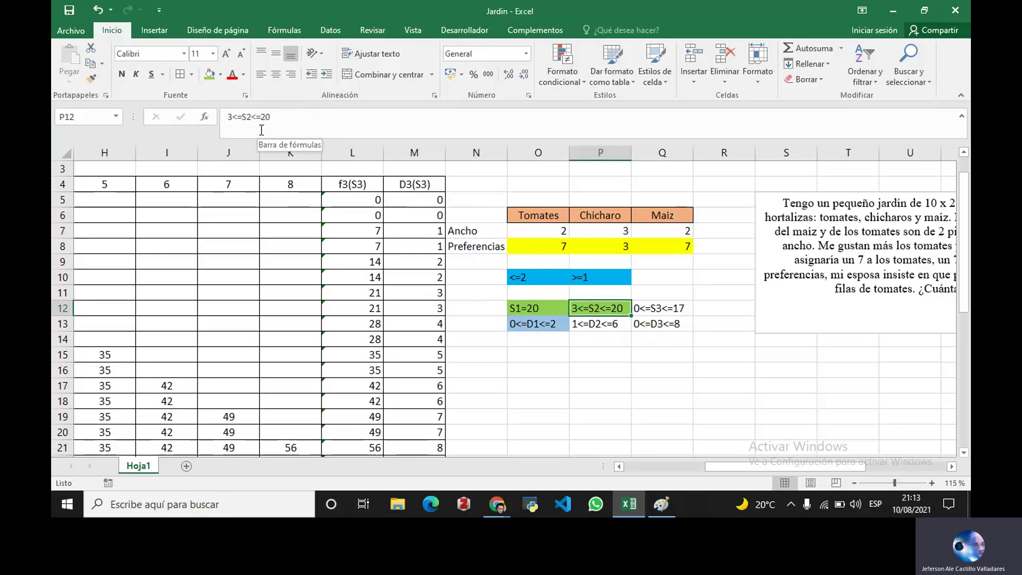
pyautogui.doubleClick(230, 117)
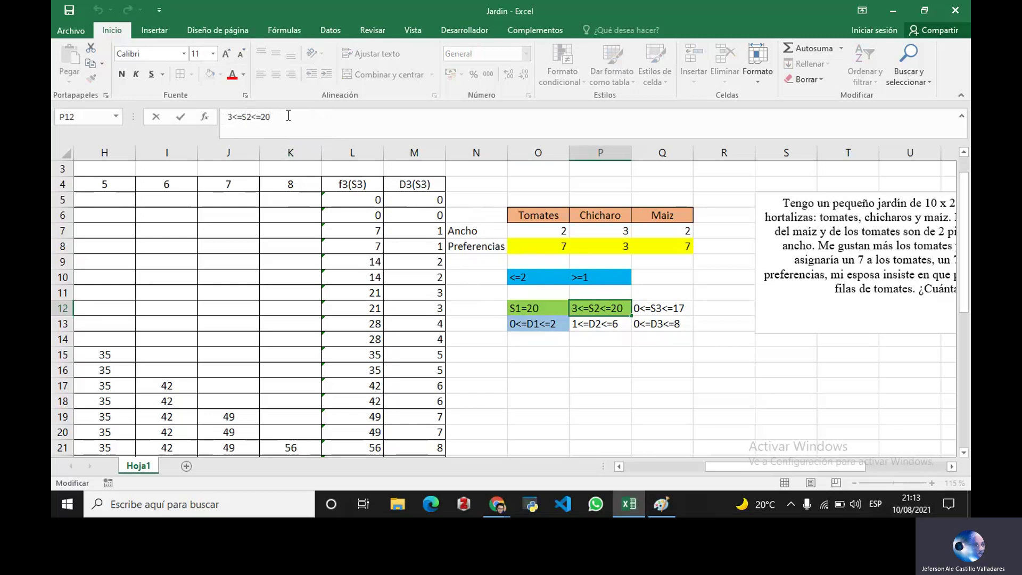
pyautogui.press('Return')
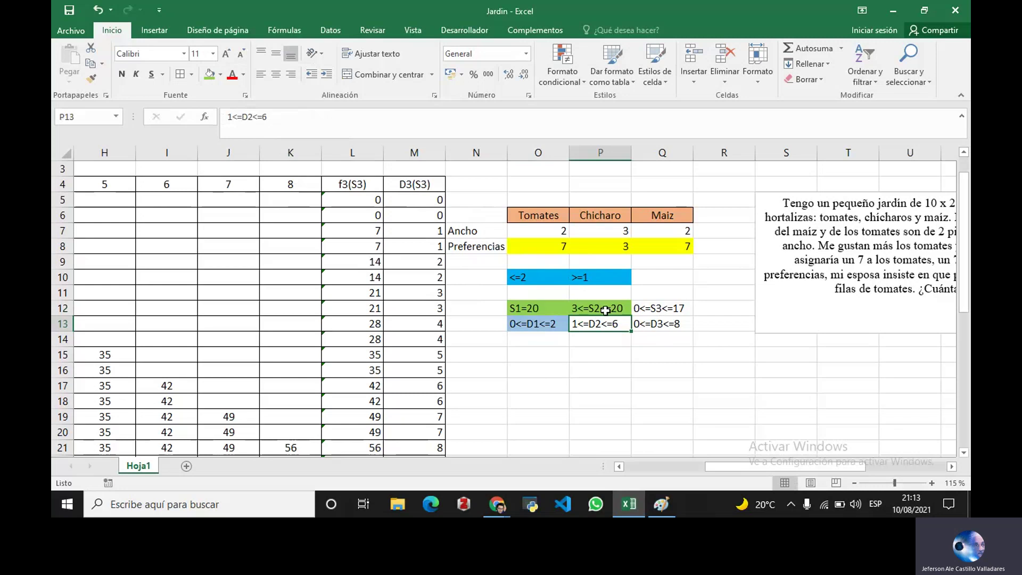
pyautogui.click(614, 310)
pyautogui.click(291, 117)
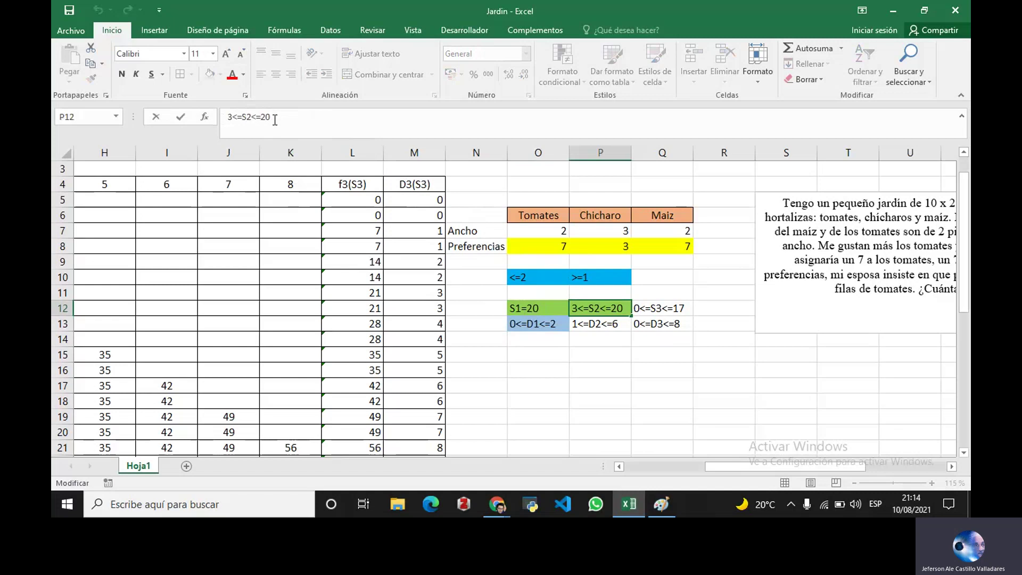
pyautogui.press('Return')
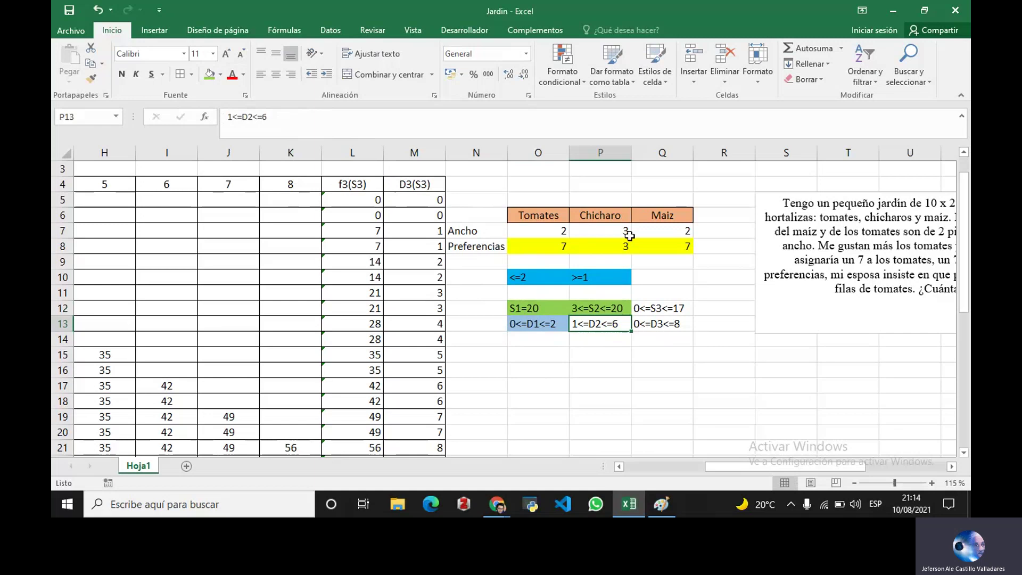
pyautogui.click(302, 122)
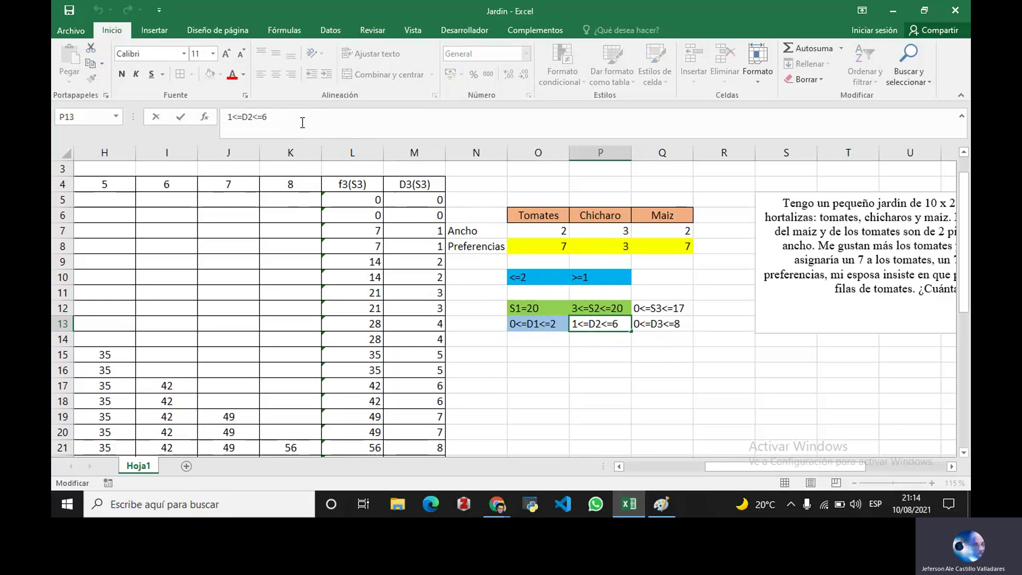
pyautogui.press('Return')
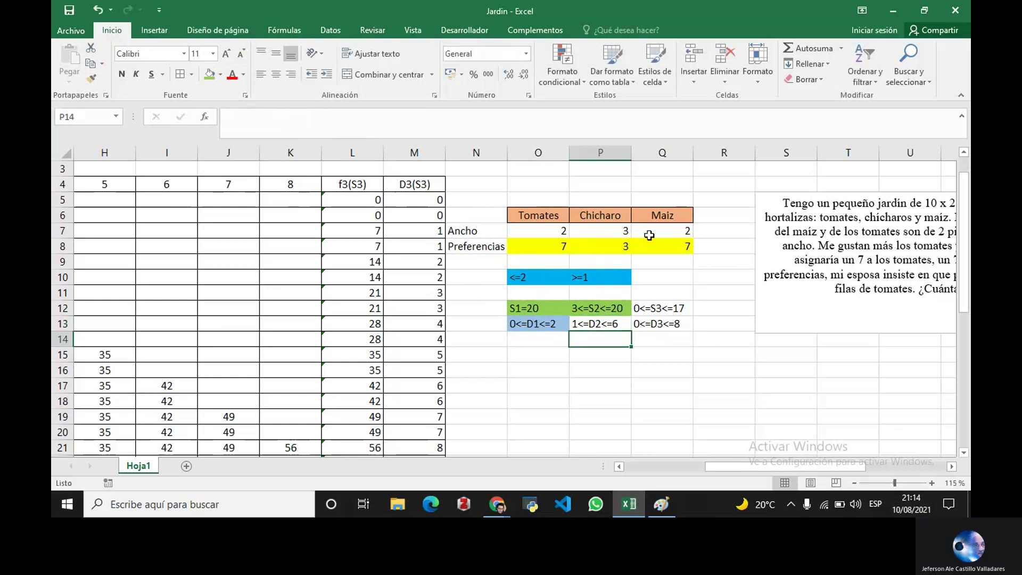
# - Examine the lower and upper limits of the corn state range in Q12 and decision range in Q13
pyautogui.click(658, 307)
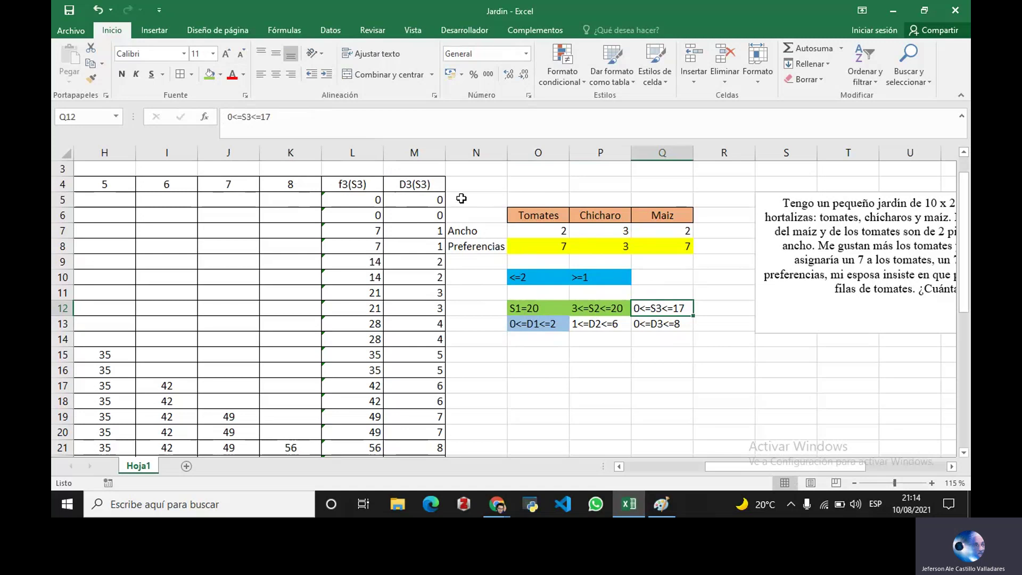
pyautogui.click(238, 117)
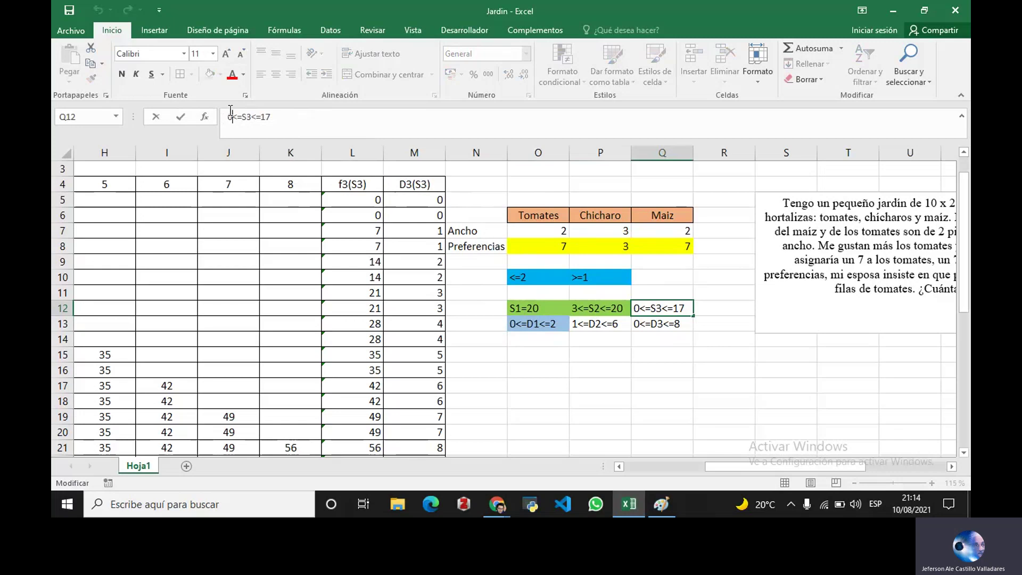
pyautogui.moveTo(227, 117); pyautogui.dragTo(233, 117)
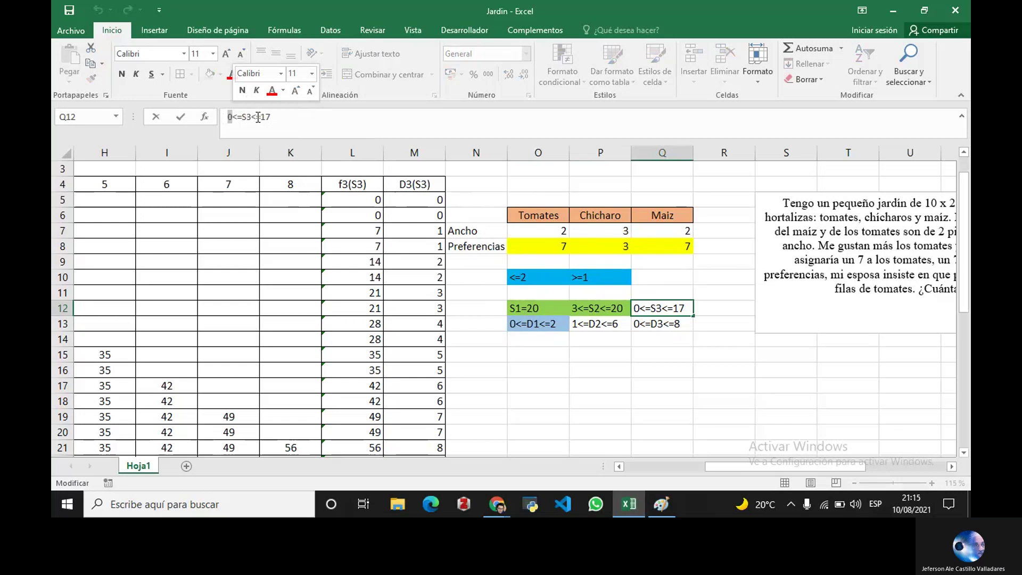
pyautogui.click(257, 117)
pyautogui.moveTo(271, 117); pyautogui.dragTo(272, 116)
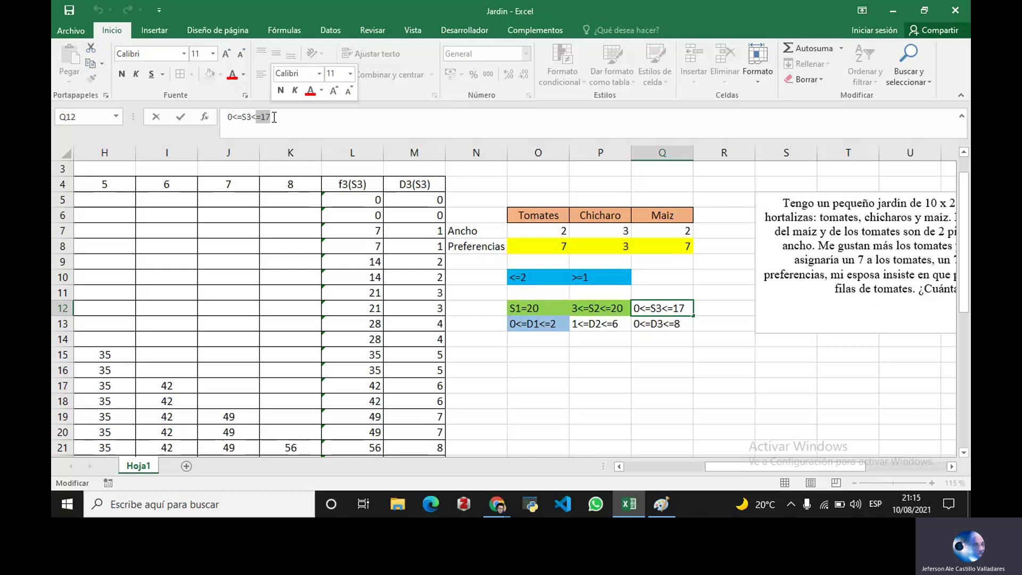
pyautogui.click(274, 117)
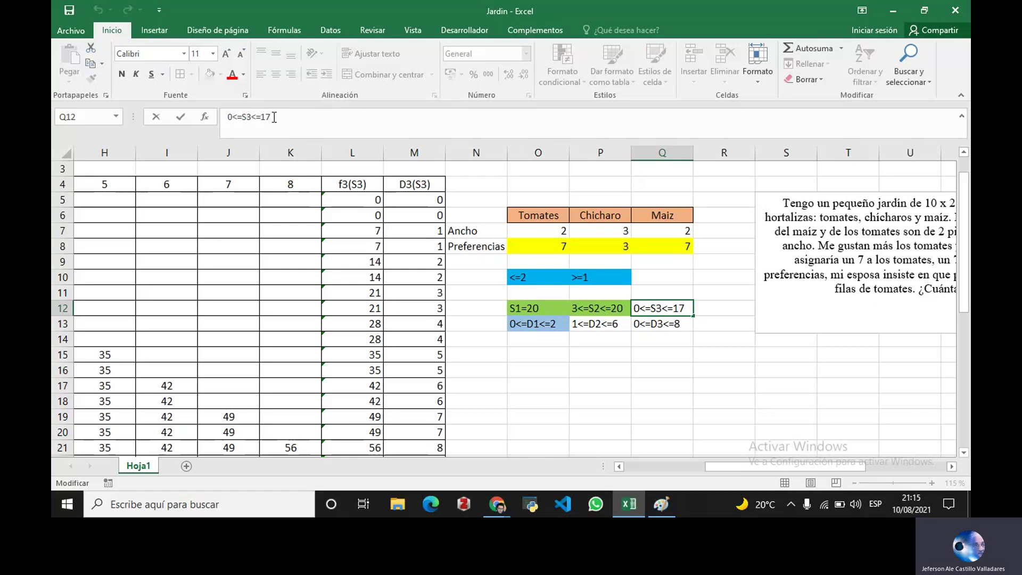
pyautogui.press('Return')
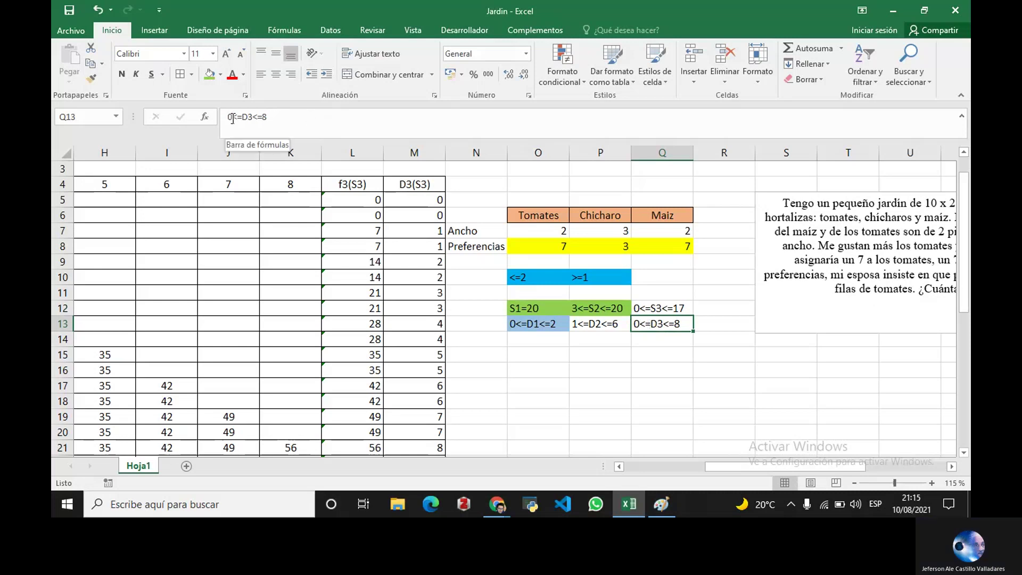
pyautogui.moveTo(233, 118); pyautogui.dragTo(226, 128)
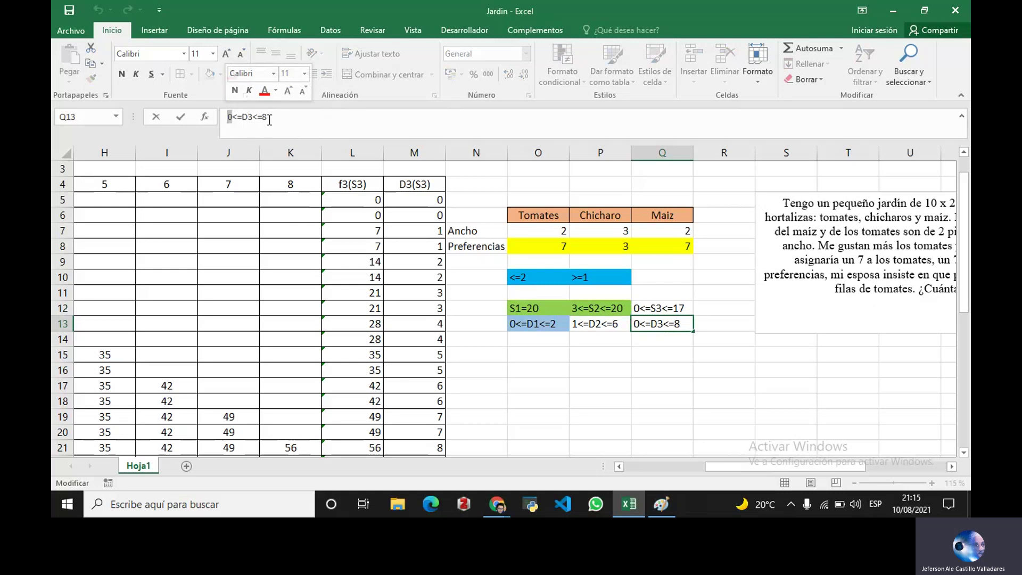
pyautogui.moveTo(270, 118); pyautogui.dragTo(261, 119)
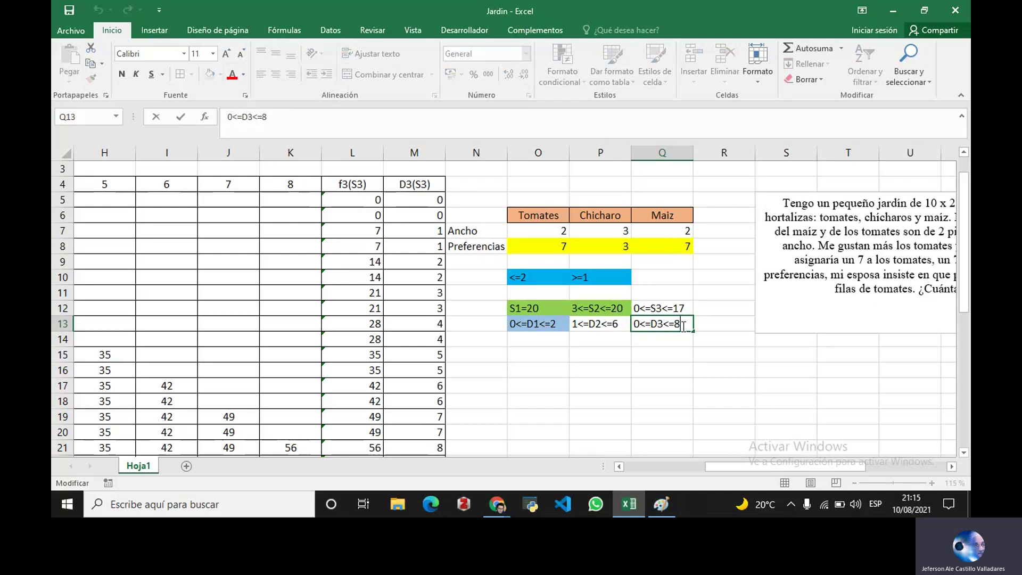
# - Label the tomato, pea and corn columns in O14:Q14 as etapa 1, etapa 2 and etapa 3
pyautogui.press('Return')
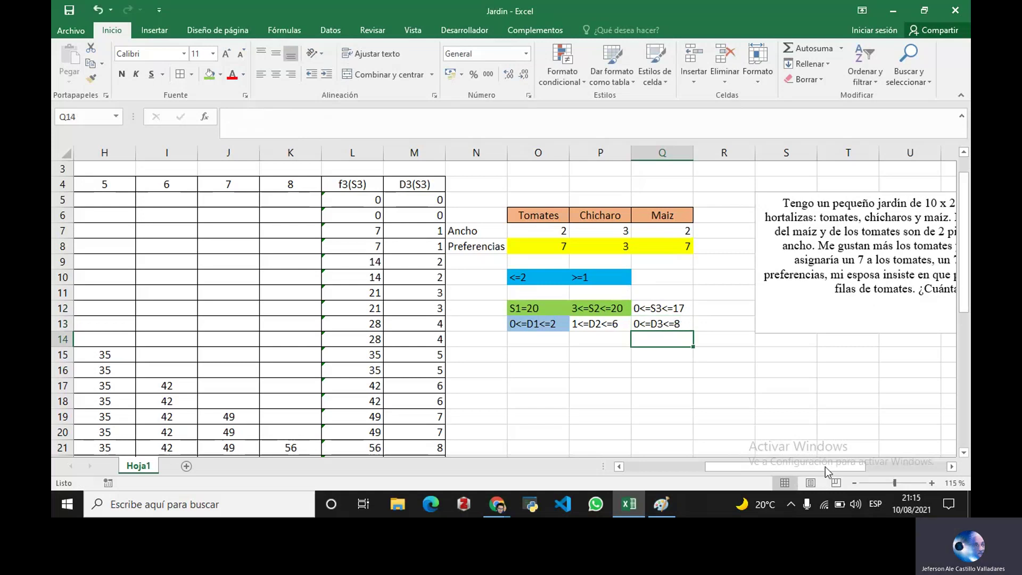
pyautogui.moveTo(825, 467); pyautogui.dragTo(879, 469)
pyautogui.scroll(1, 785, 431)
pyautogui.click(420, 374)
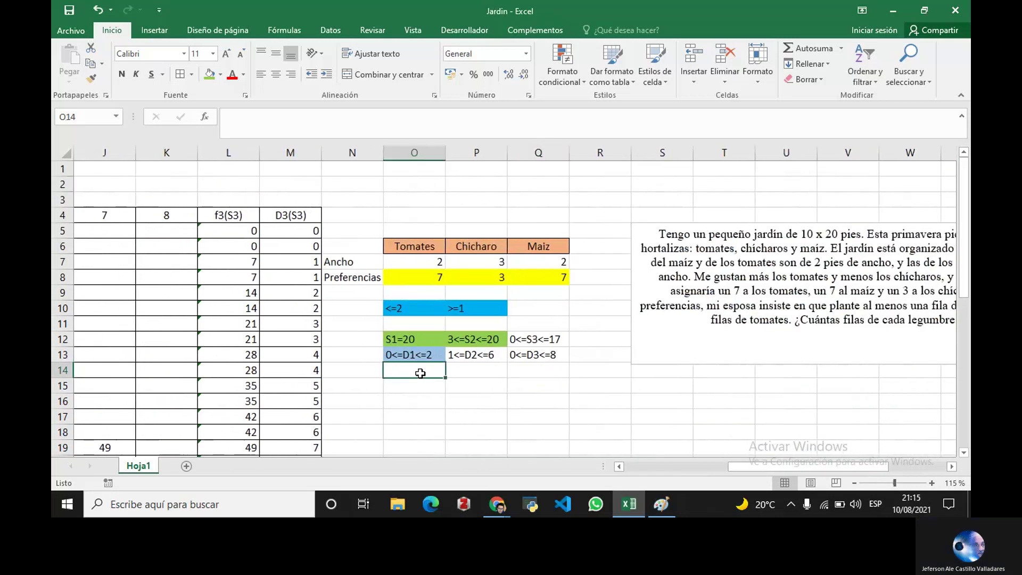
pyautogui.write('etapa 1')
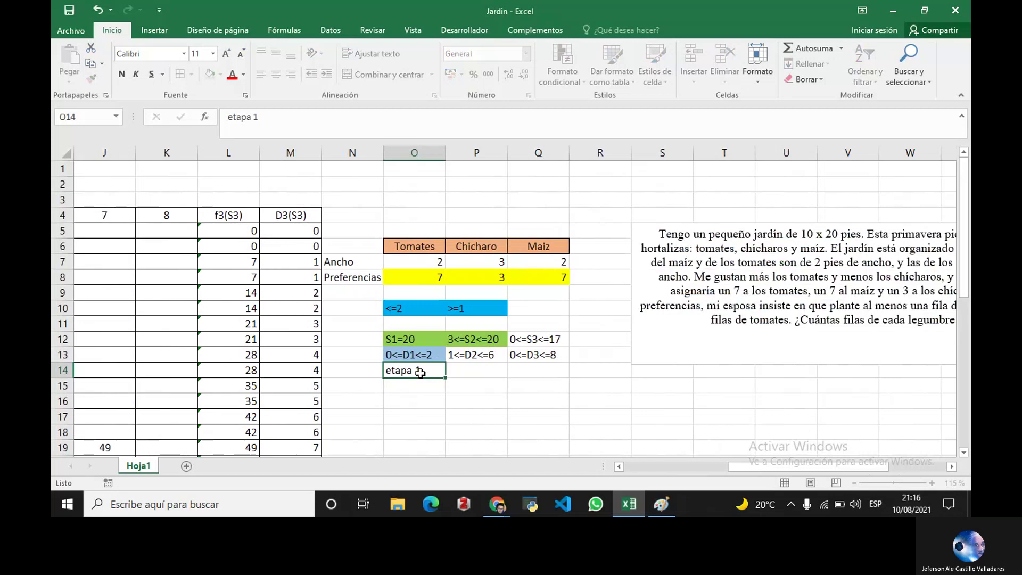
pyautogui.press('Tab')
pyautogui.write('etapa ')
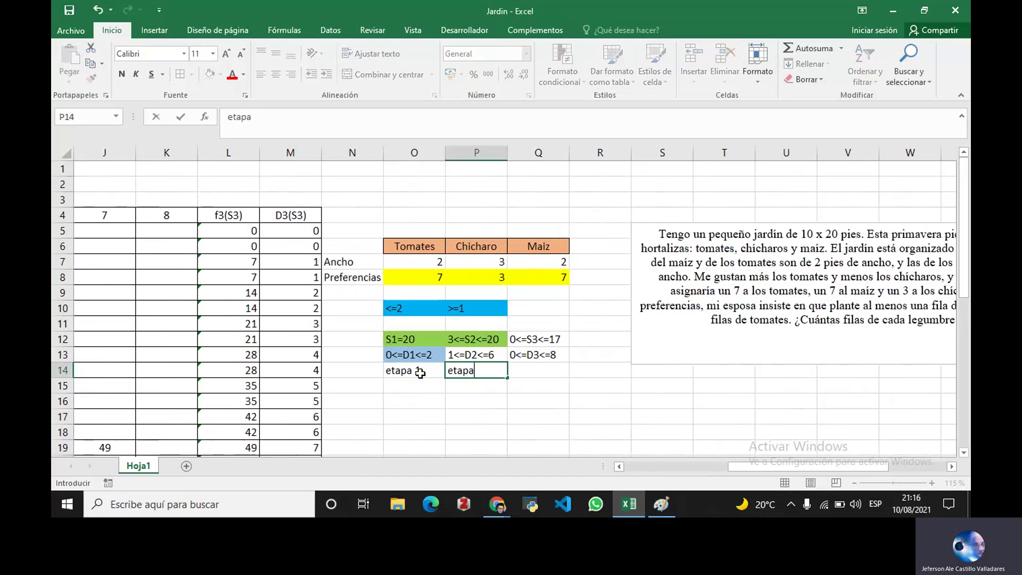
pyautogui.write('2')
pyautogui.press('Tab')
pyautogui.write('et')
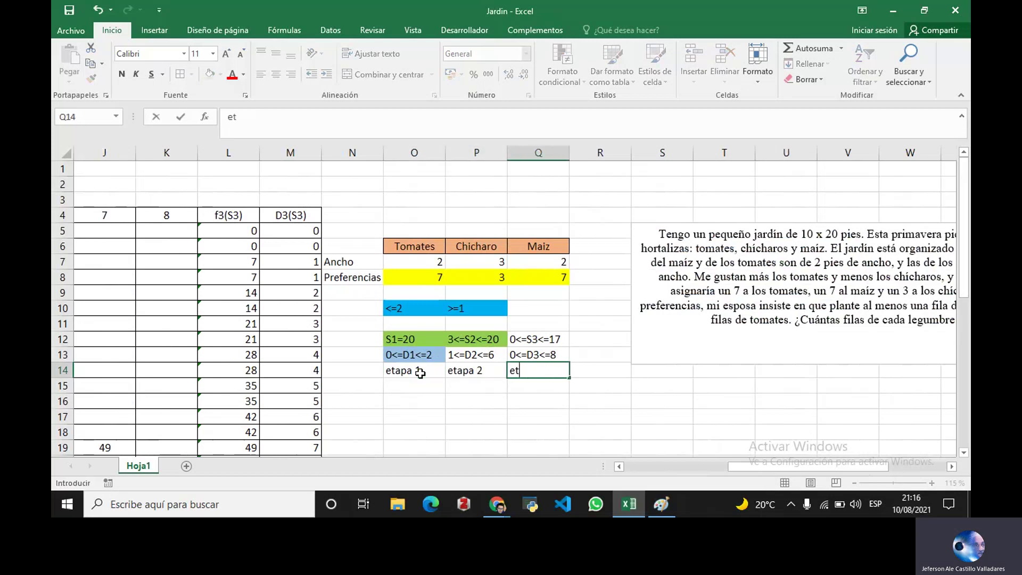
pyautogui.write('apa 3')
pyautogui.press('Tab')
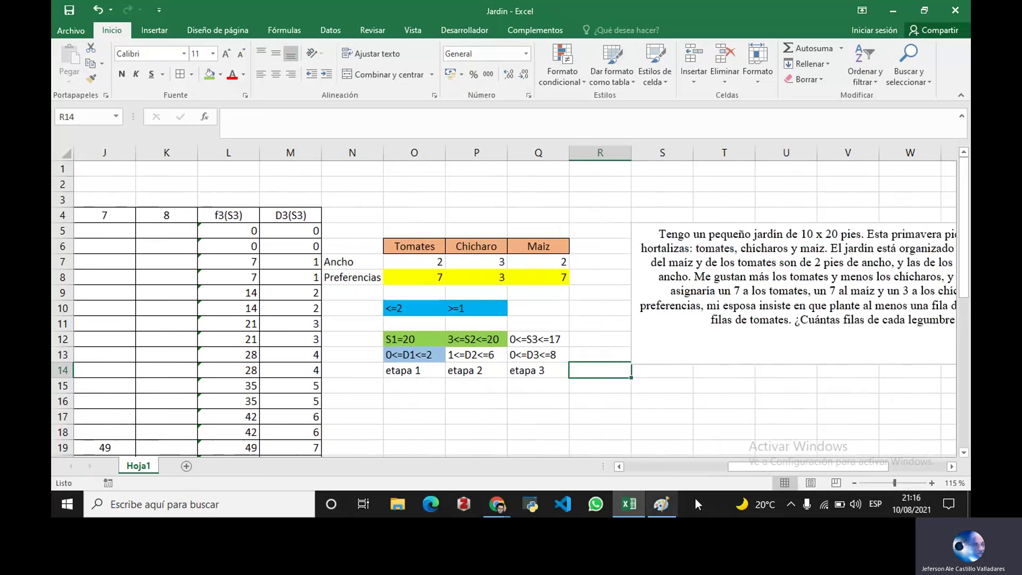
# - Examine the corn stage table's S3 state values in column B and its D3 decision values in row 4
pyautogui.moveTo(766, 467); pyautogui.dragTo(660, 468)
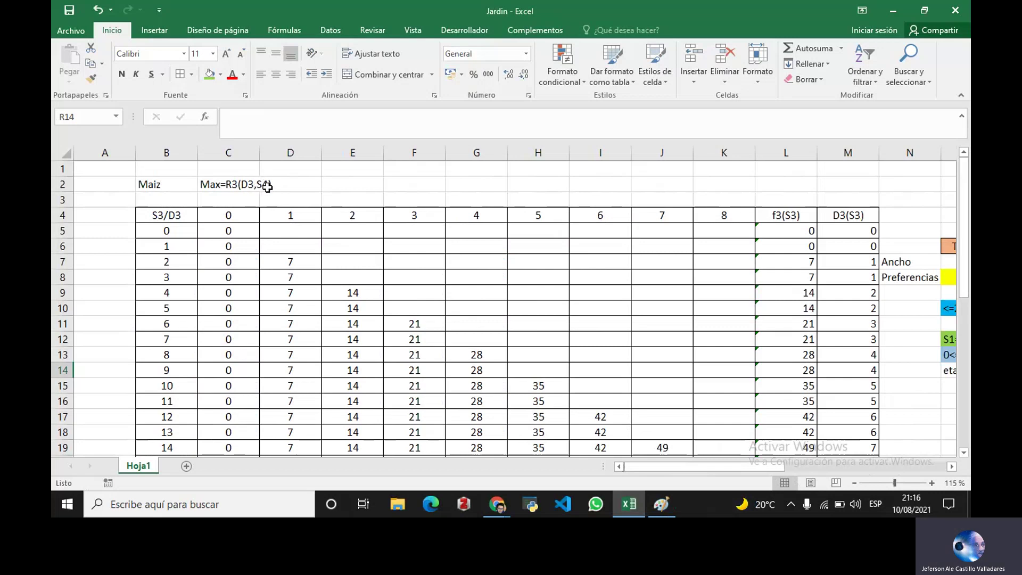
pyautogui.scroll(-1, 267, 187)
pyautogui.scroll(1, 267, 186)
pyautogui.scroll(-1, 268, 186)
pyautogui.scroll(1, 267, 186)
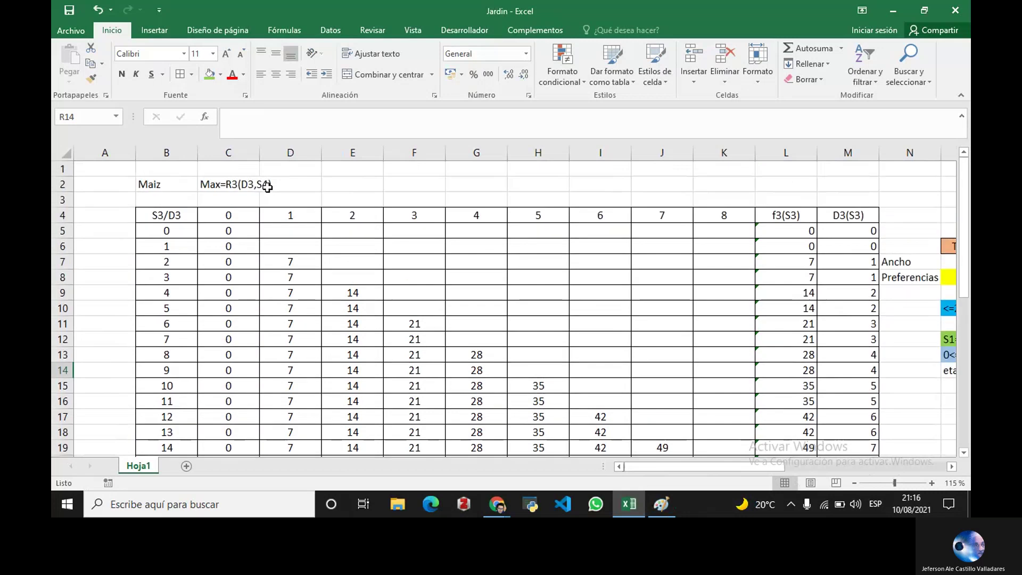
pyautogui.scroll(-1, 267, 186)
pyautogui.moveTo(730, 464); pyautogui.dragTo(673, 446)
pyautogui.scroll(1, 172, 291)
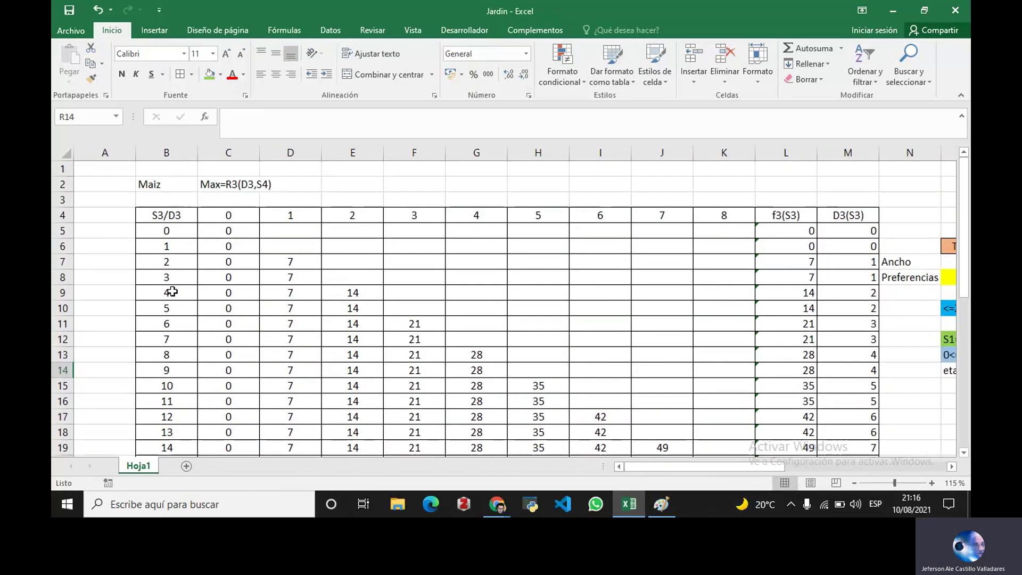
pyautogui.moveTo(166, 235); pyautogui.dragTo(195, 423)
pyautogui.scroll(2, 223, 347)
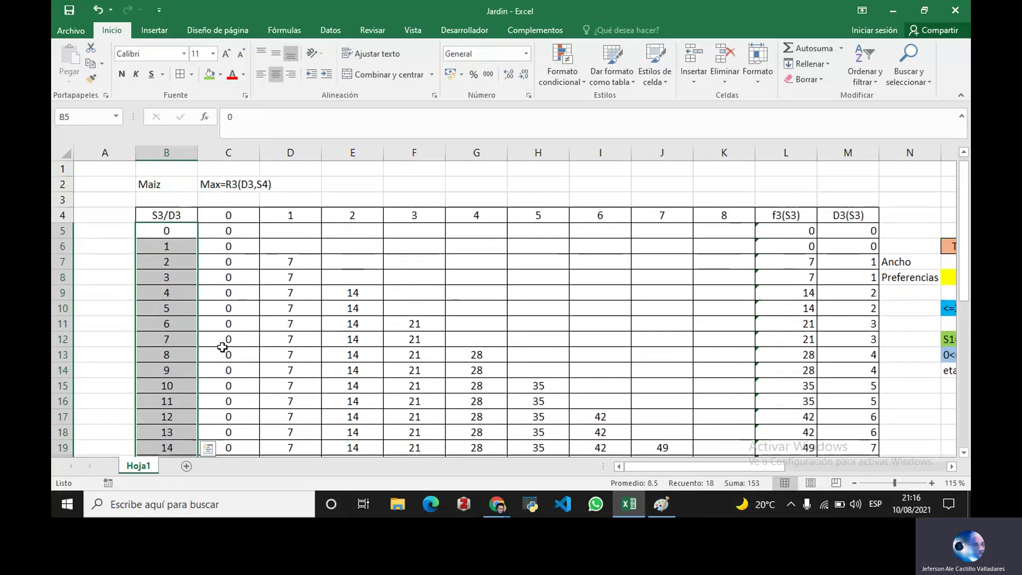
pyautogui.moveTo(225, 219); pyautogui.dragTo(698, 215)
pyautogui.click(538, 245)
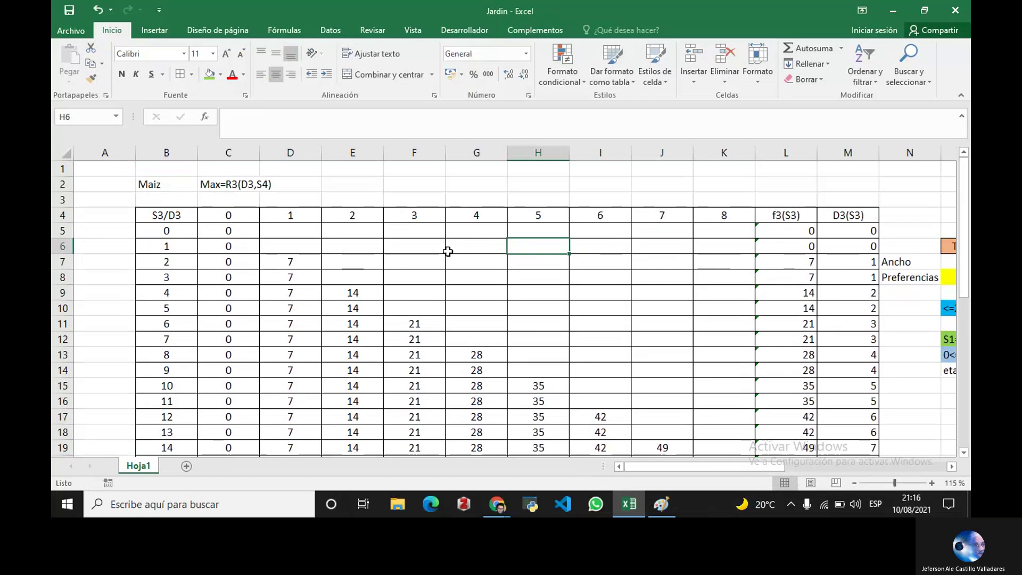
# - Examine the returns for planting zero corn rows in C5:C22 across all S3 states
pyautogui.click(219, 218)
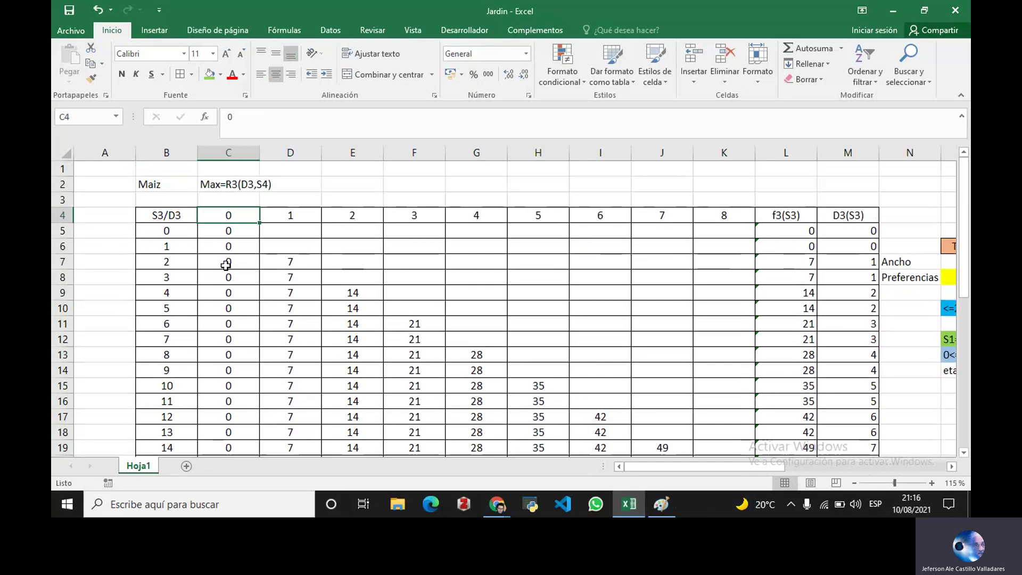
pyautogui.scroll(-1, 226, 256)
pyautogui.click(224, 185)
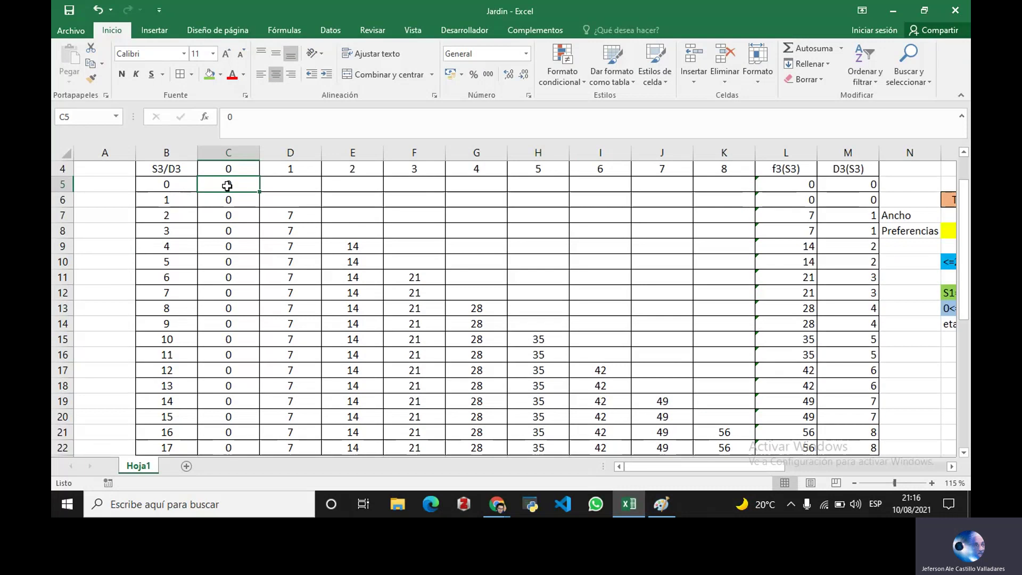
pyautogui.moveTo(227, 192); pyautogui.dragTo(229, 448)
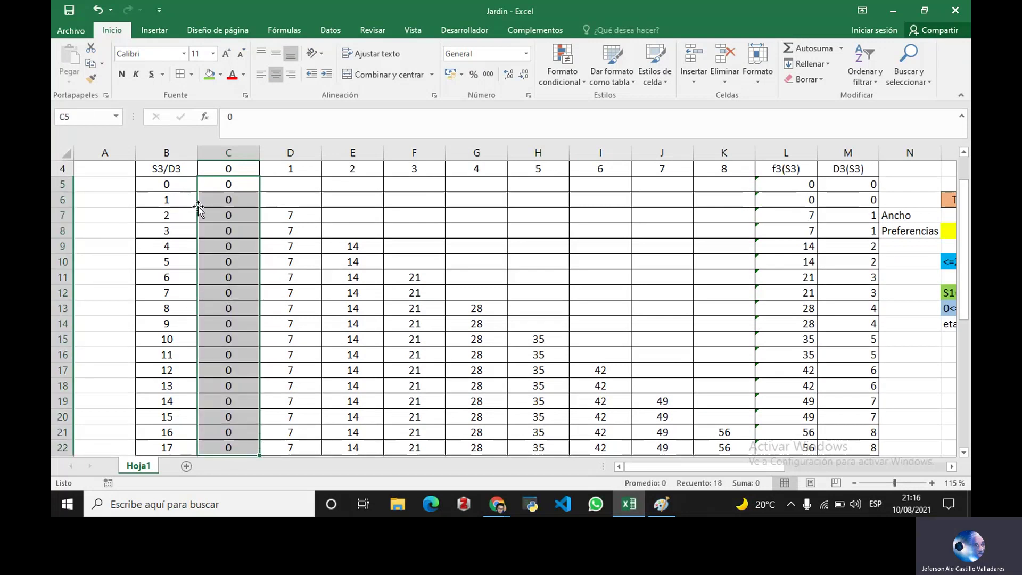
# - Examine the returns for planting one corn row in column D, starting from the two-foot state in row 7
pyautogui.click(294, 219)
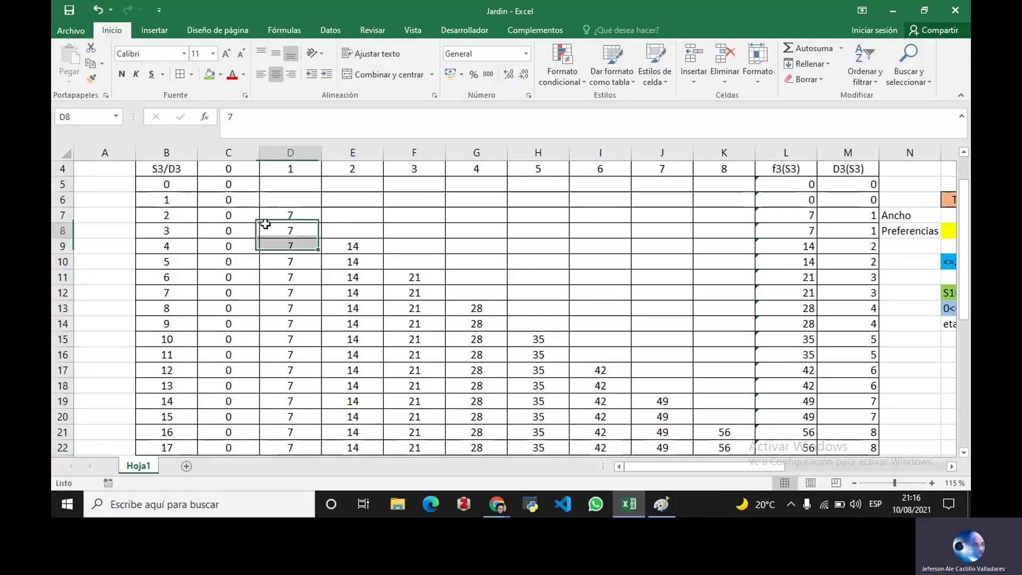
pyautogui.click(266, 230)
pyautogui.scroll(1, 255, 236)
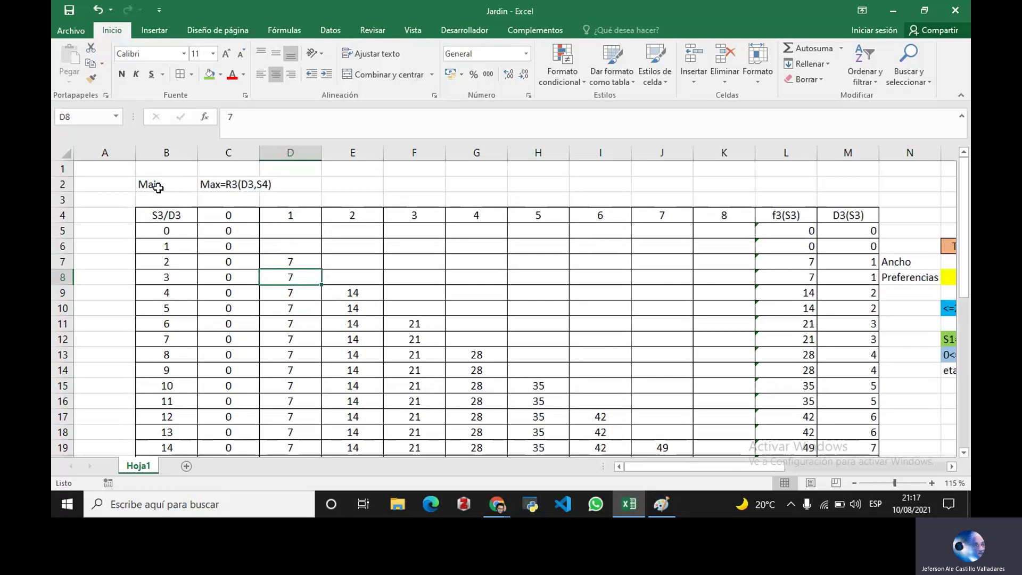
pyautogui.click(123, 261)
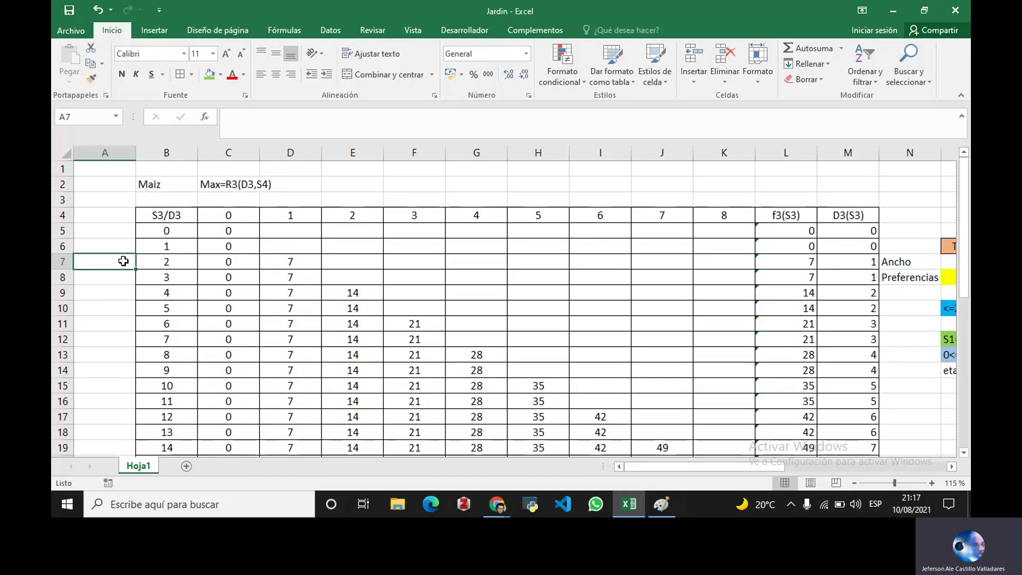
pyautogui.click(159, 260)
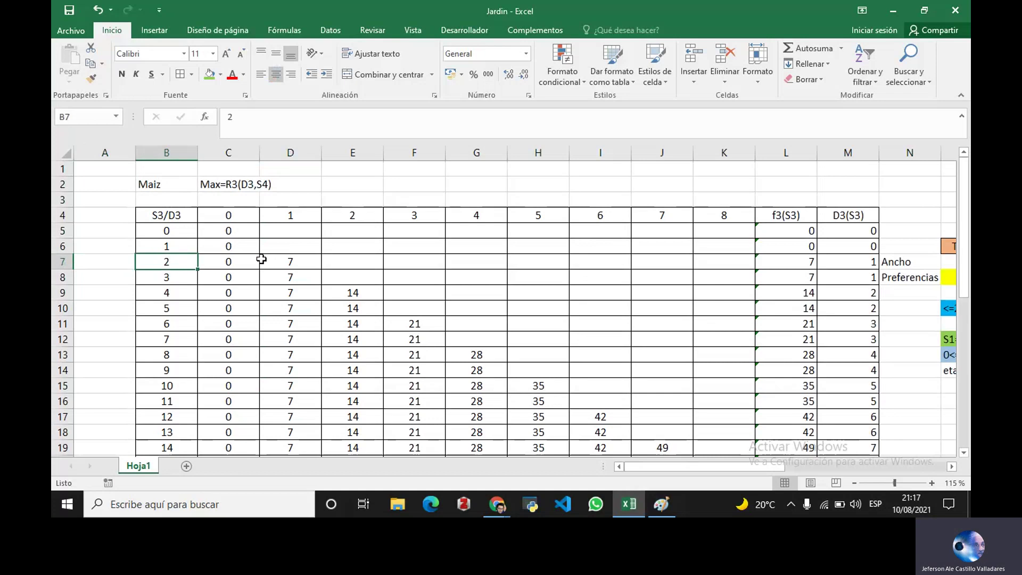
pyautogui.click(282, 261)
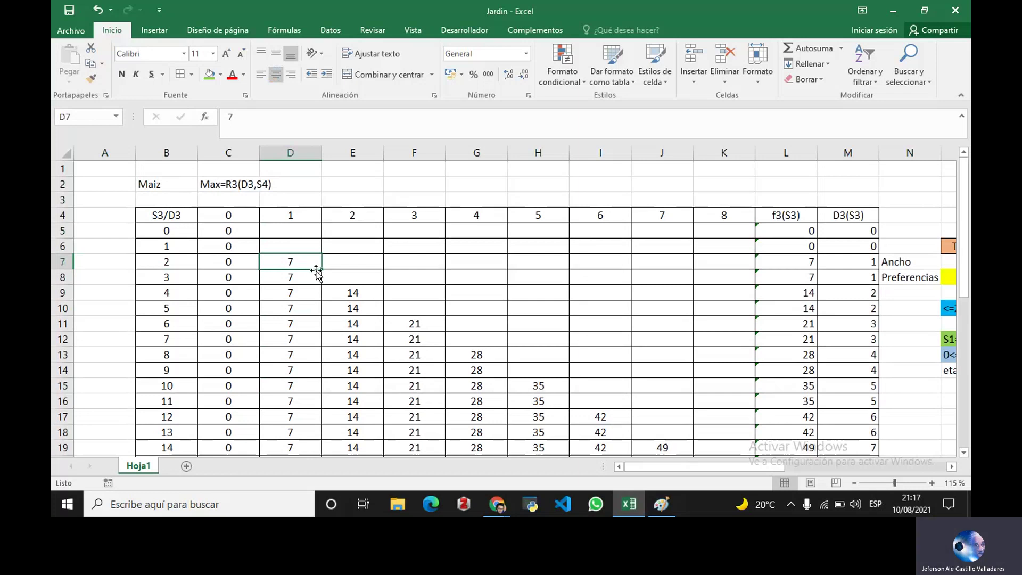
pyautogui.scroll(-2, 309, 271)
pyautogui.scroll(-1, 308, 269)
pyautogui.scroll(2, 298, 261)
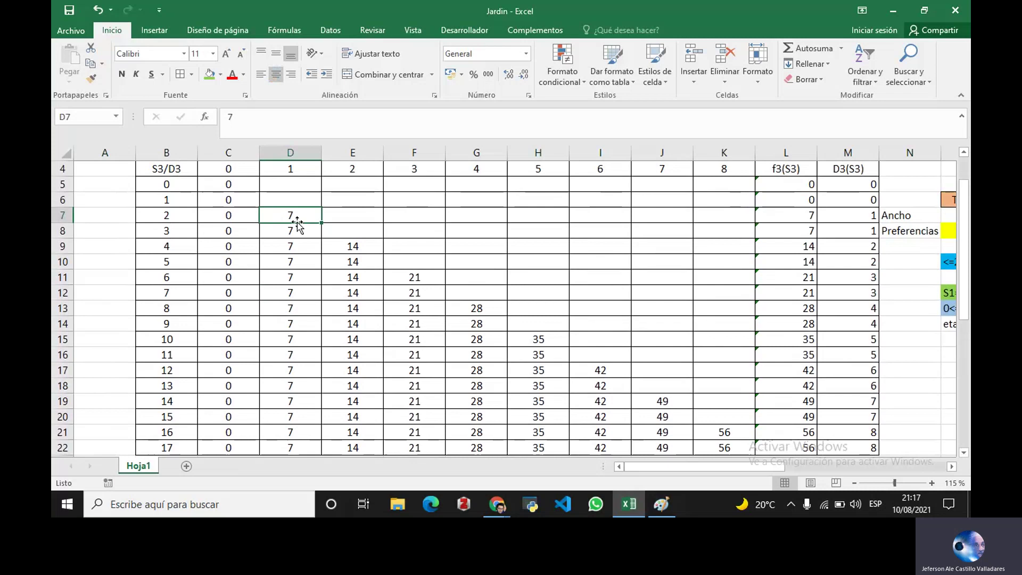
pyautogui.scroll(1, 284, 266)
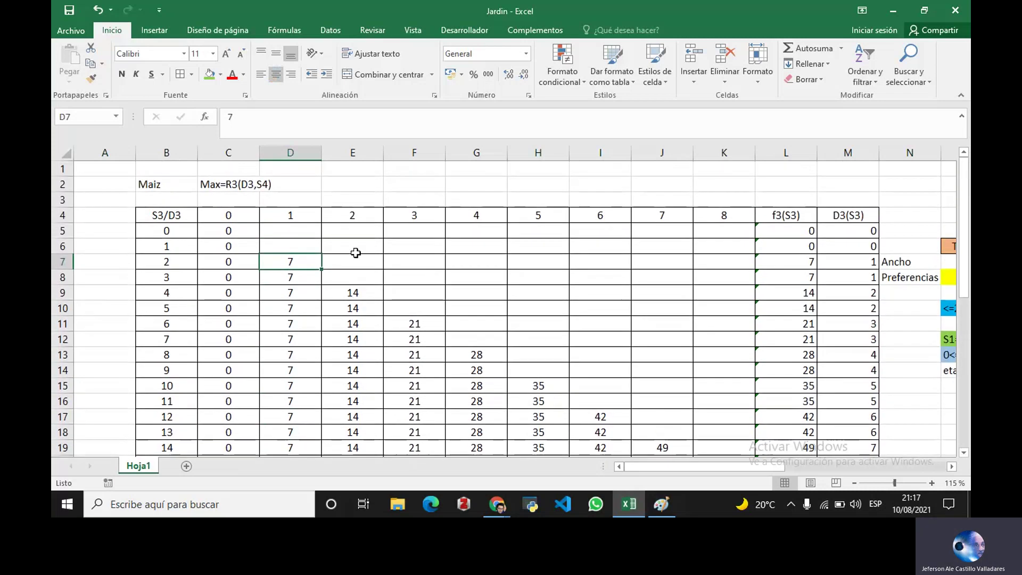
# - Examine the returns for planting two and three corn rows, starting from cells E9 and F11
pyautogui.click(354, 216)
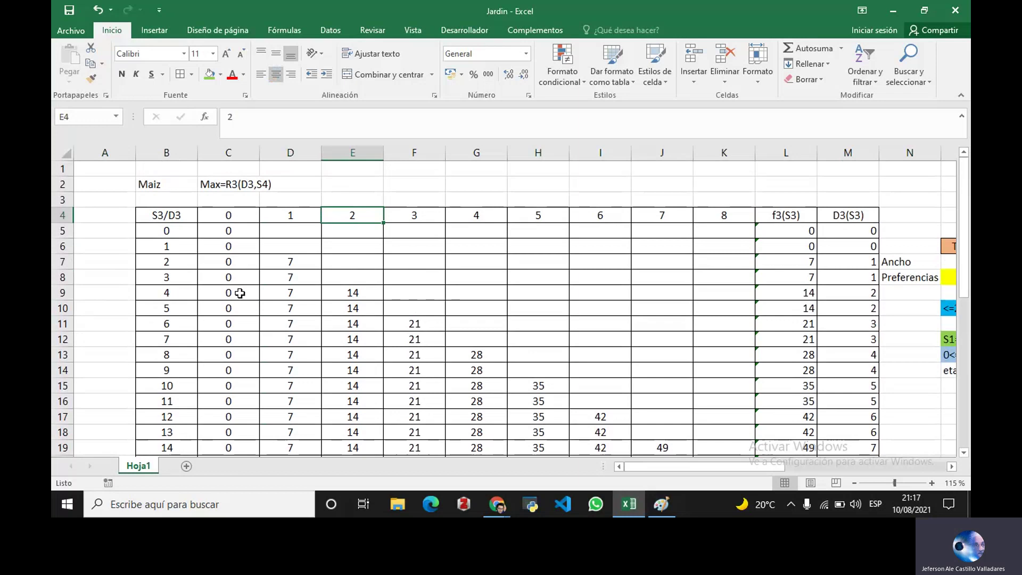
pyautogui.click(370, 293)
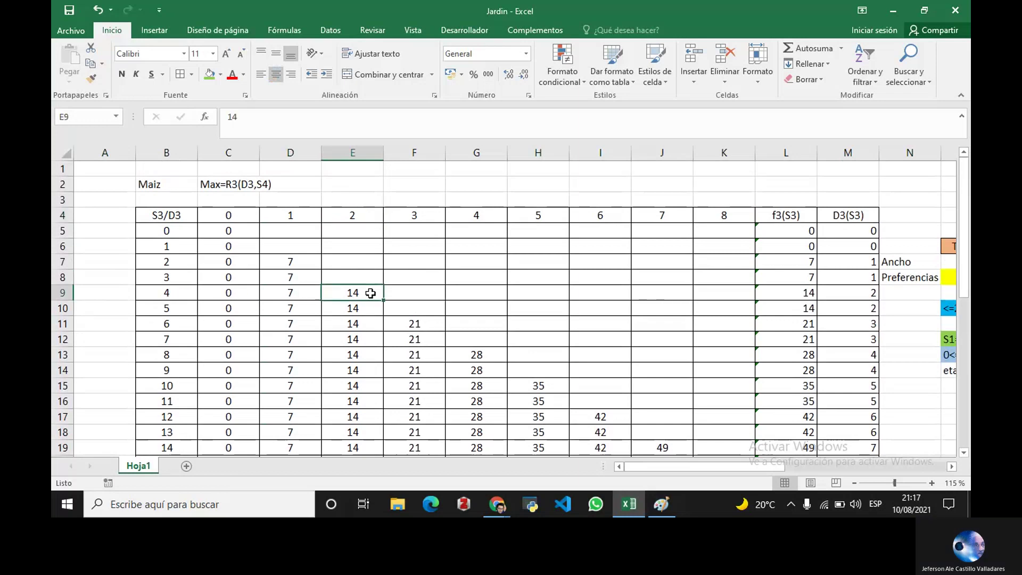
pyautogui.scroll(-2, 370, 292)
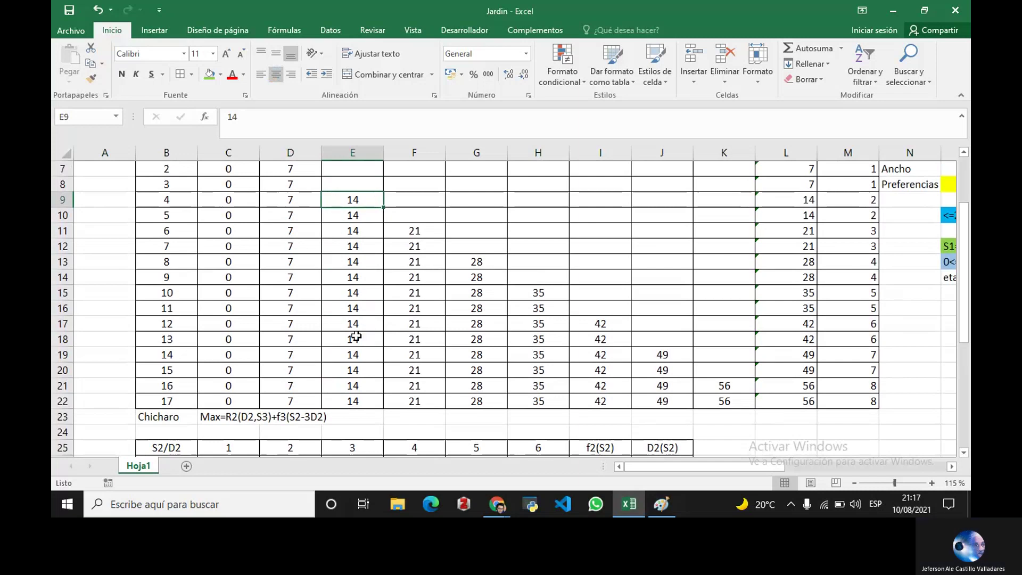
pyautogui.scroll(2, 354, 341)
pyautogui.scroll(-1, 357, 325)
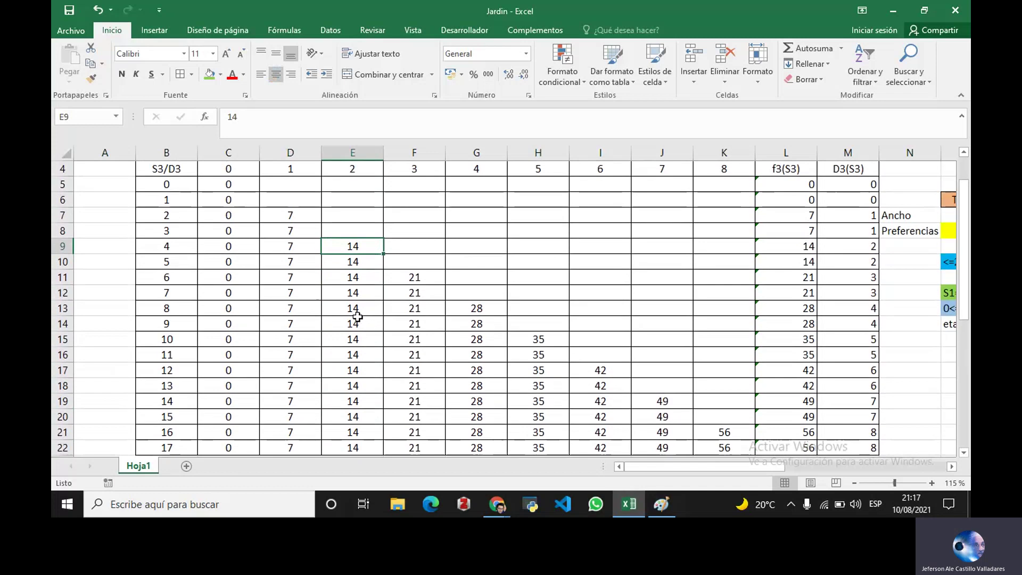
pyautogui.click(428, 168)
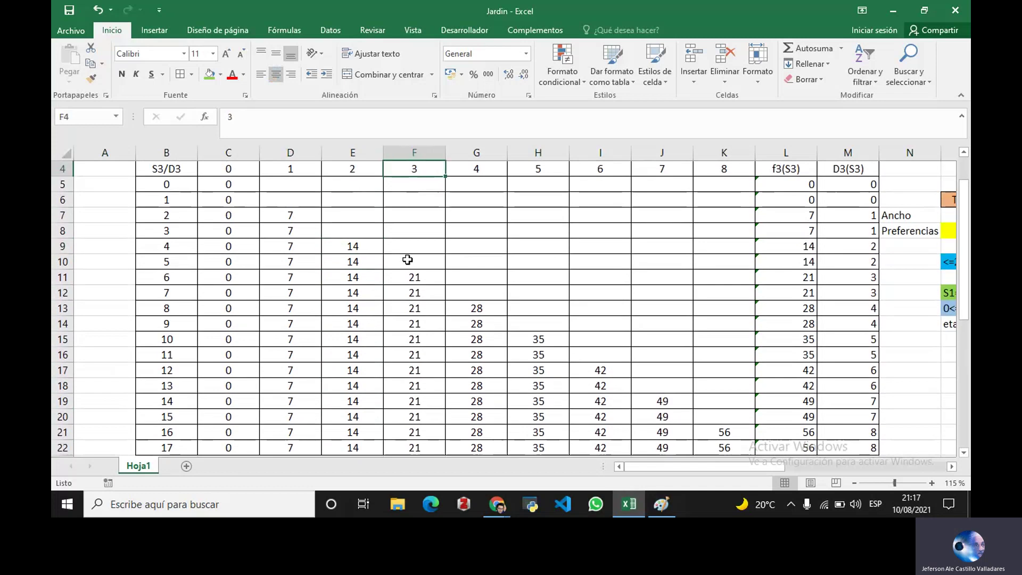
pyautogui.click(413, 277)
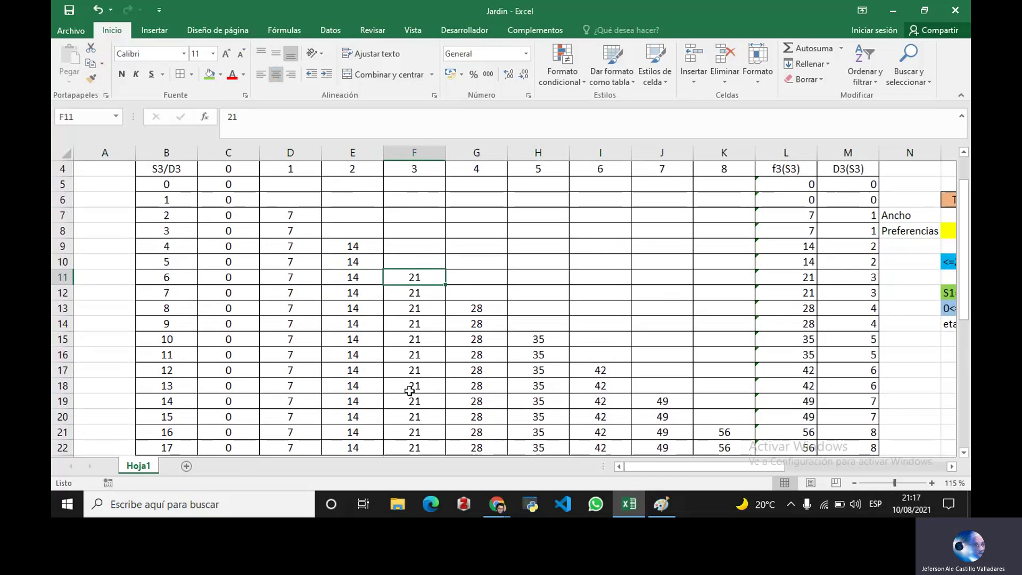
# - Examine where the returns begin for planting four to eight corn rows, from G13 through K21
pyautogui.click(481, 309)
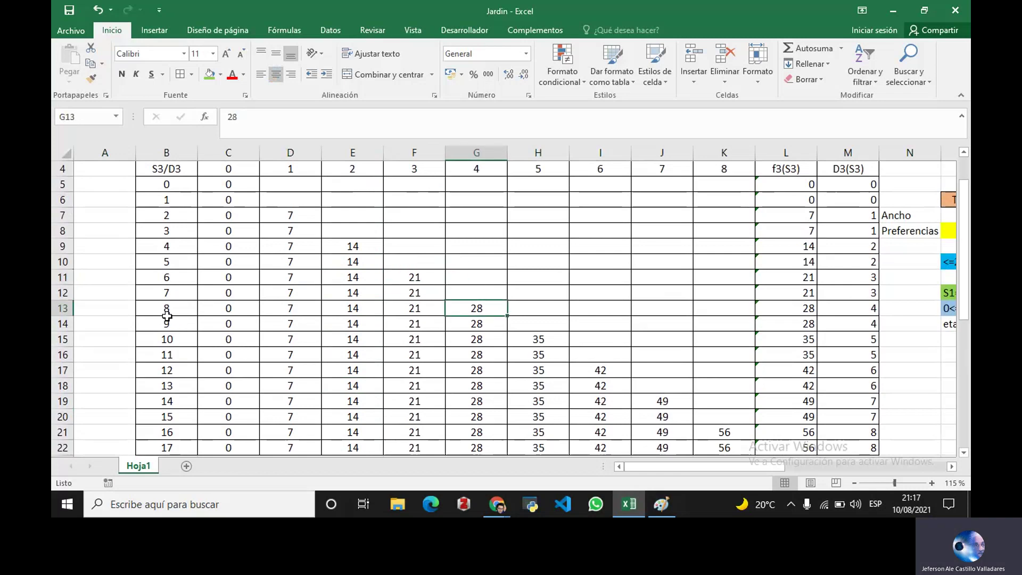
pyautogui.click(534, 339)
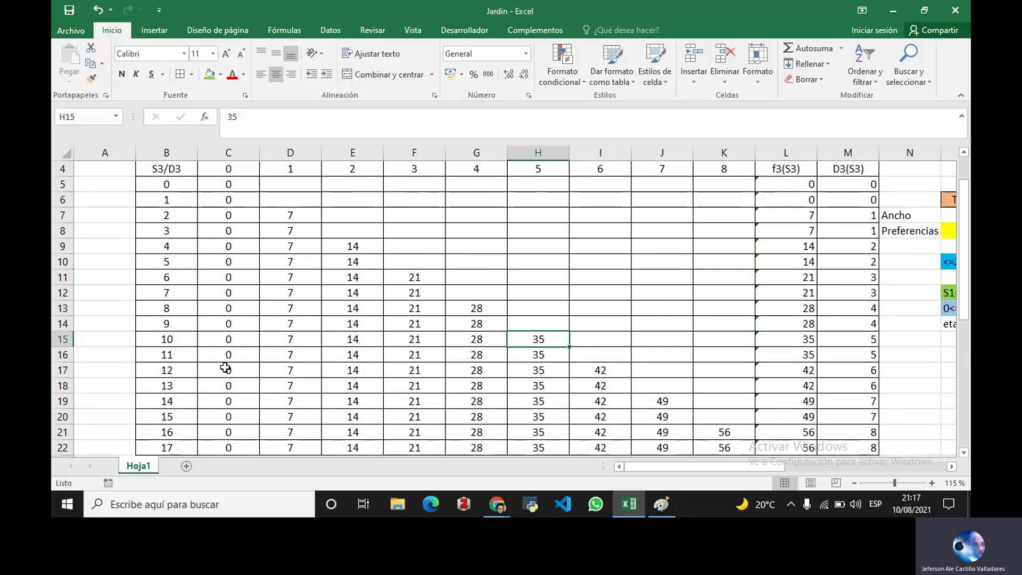
pyautogui.click(616, 368)
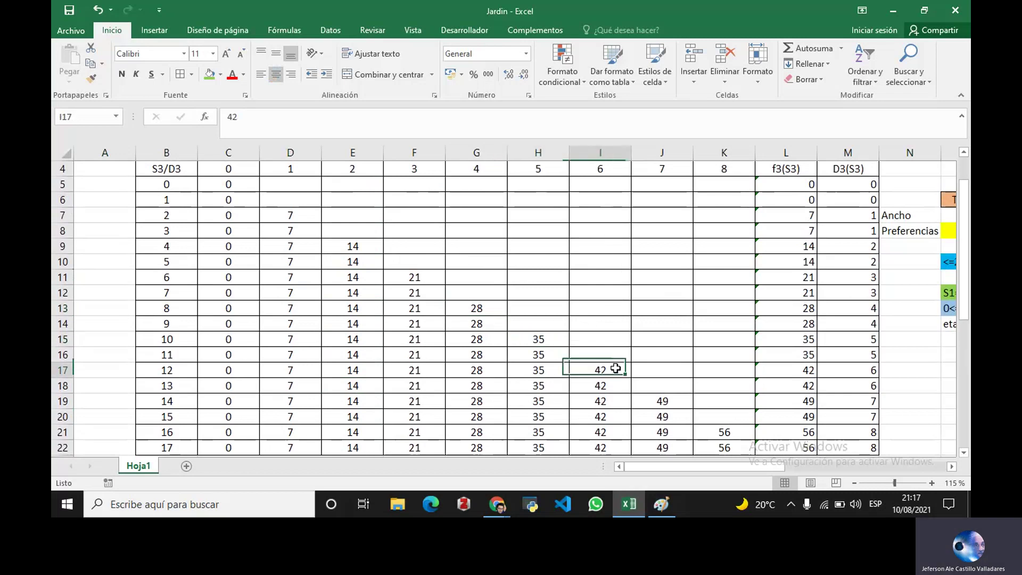
pyautogui.click(658, 400)
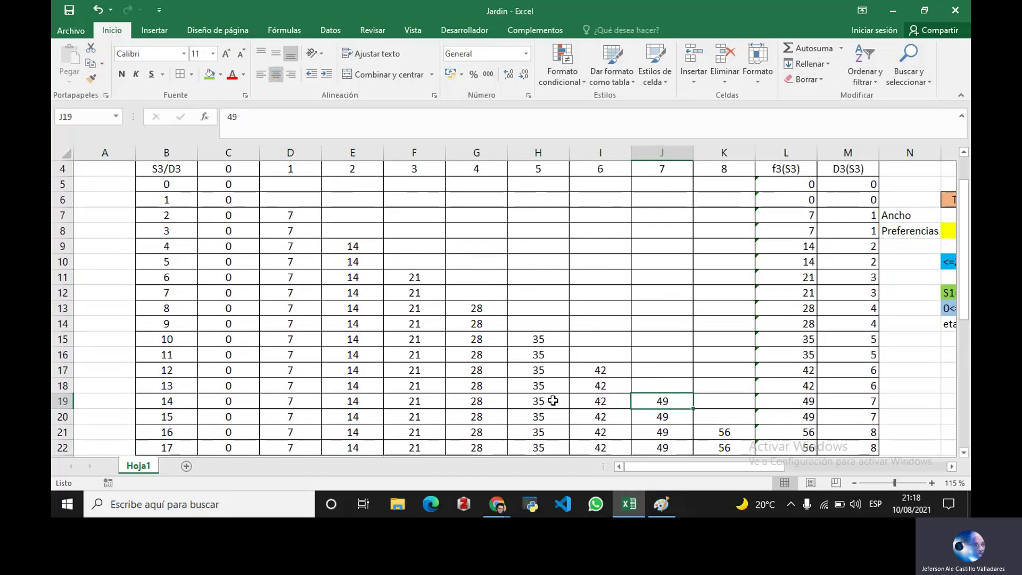
pyautogui.click(707, 168)
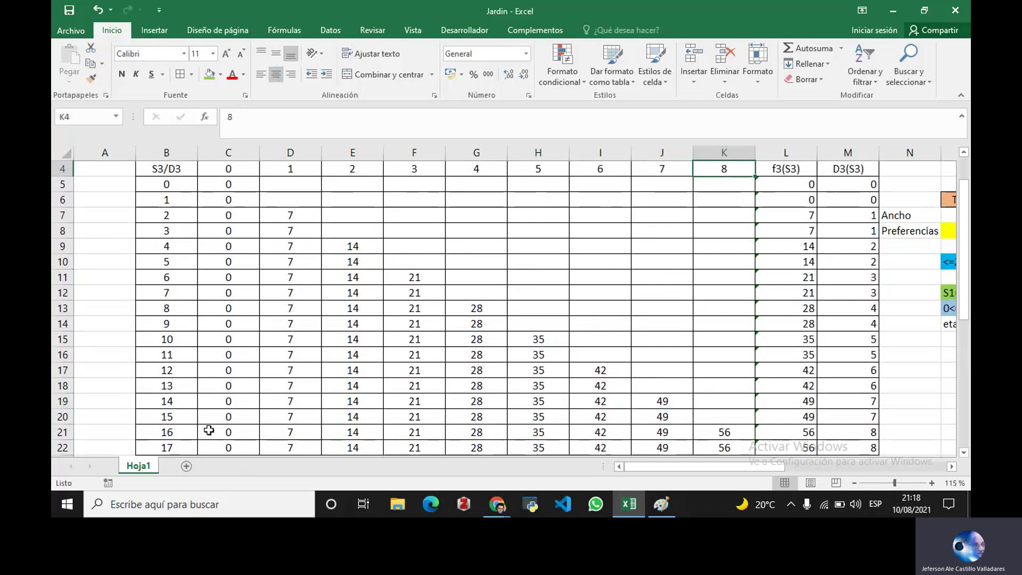
pyautogui.click(724, 432)
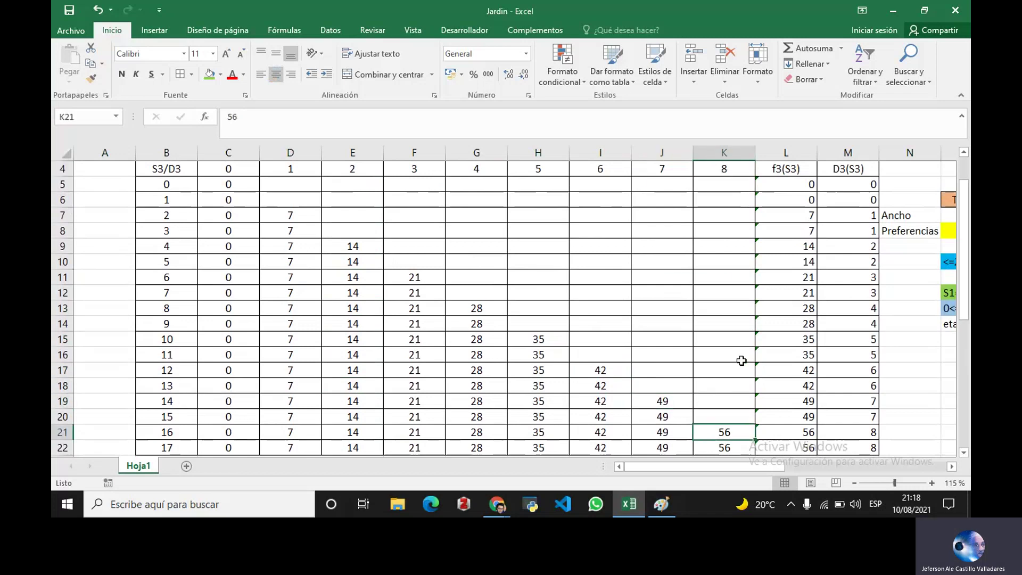
pyautogui.click(723, 314)
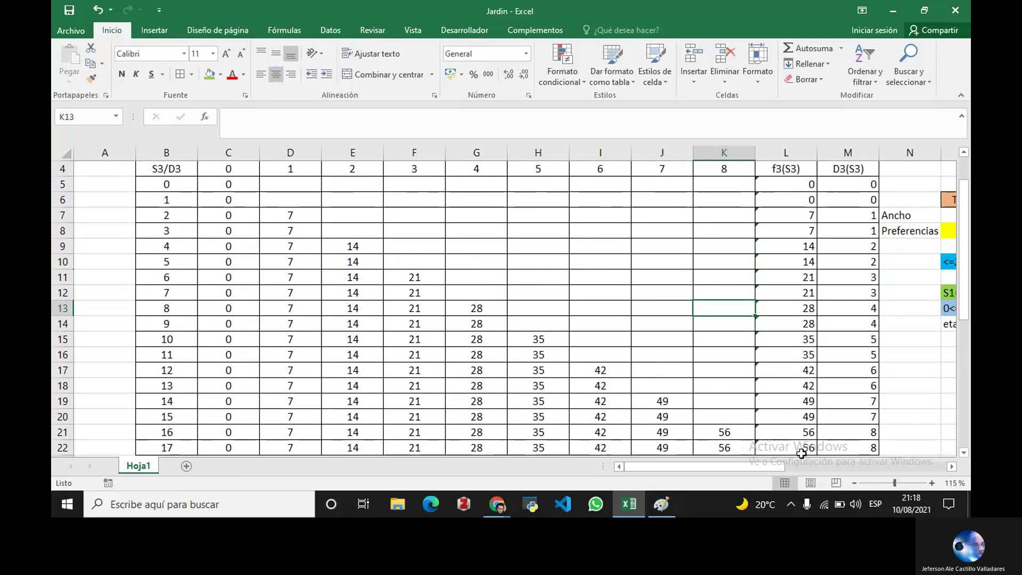
# - Examine the f3(S3) and D3(S3) result columns of the corn table alongside the crop data
pyautogui.moveTo(769, 467); pyautogui.dragTo(780, 467)
pyautogui.scroll(1, 679, 319)
pyautogui.click(716, 200)
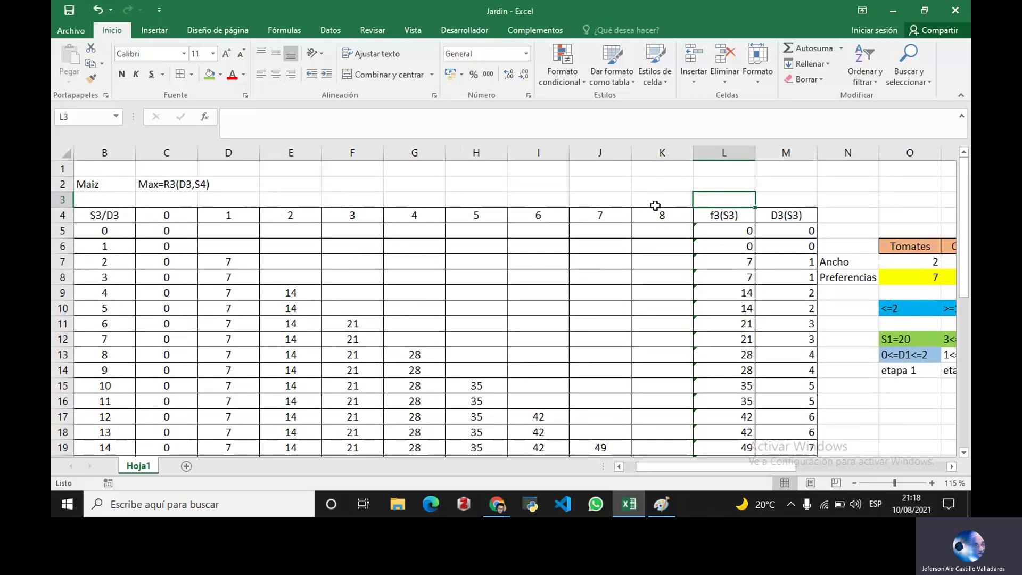
# - Examine the MAX formulas in the corn table's f3(S3) column, starting from L5
pyautogui.scroll(-1, 657, 205)
pyautogui.moveTo(714, 184); pyautogui.dragTo(710, 429)
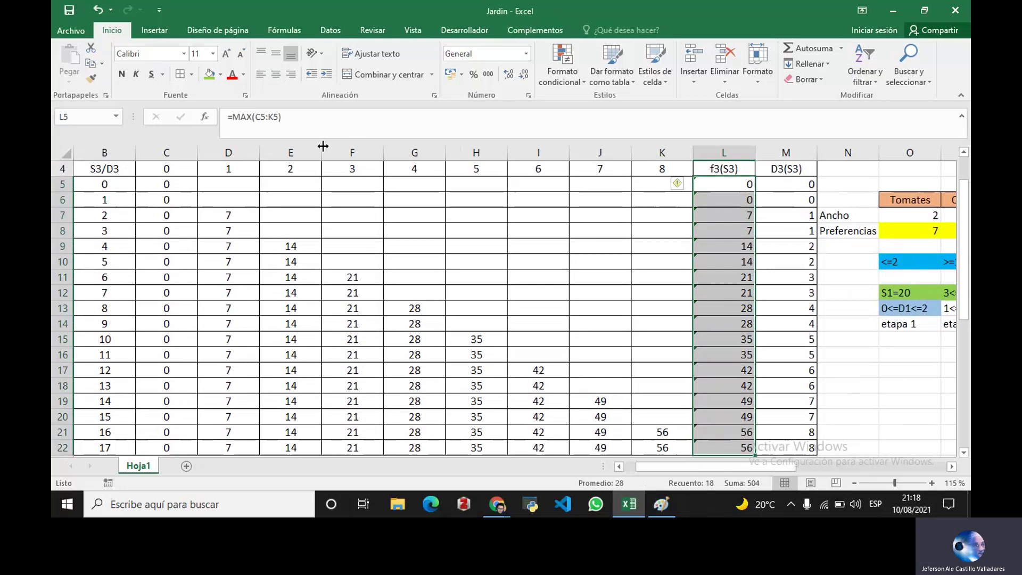
pyautogui.click(699, 222)
pyautogui.scroll(1, 699, 200)
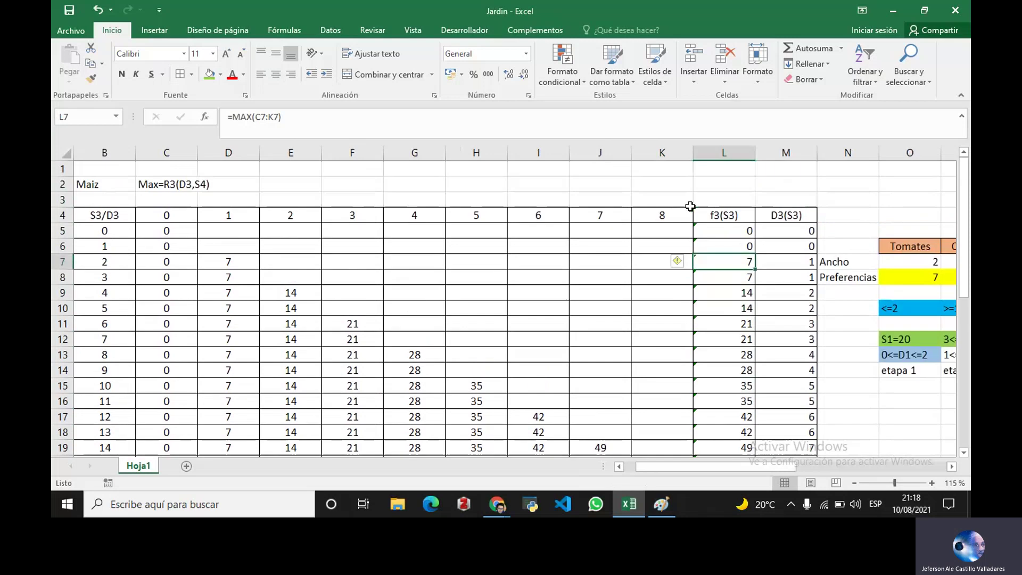
pyautogui.click(716, 229)
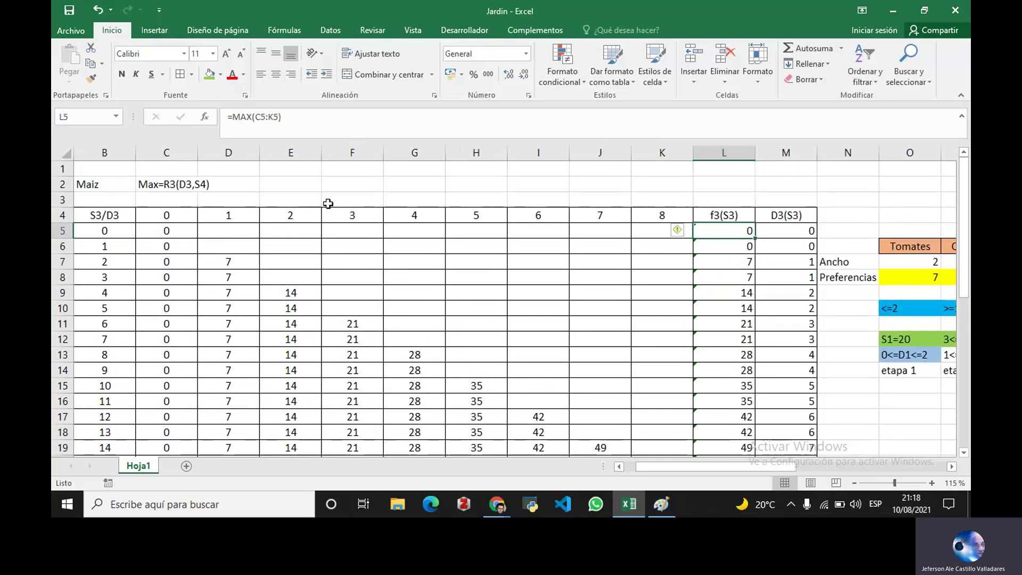
pyautogui.scroll(-1, 739, 259)
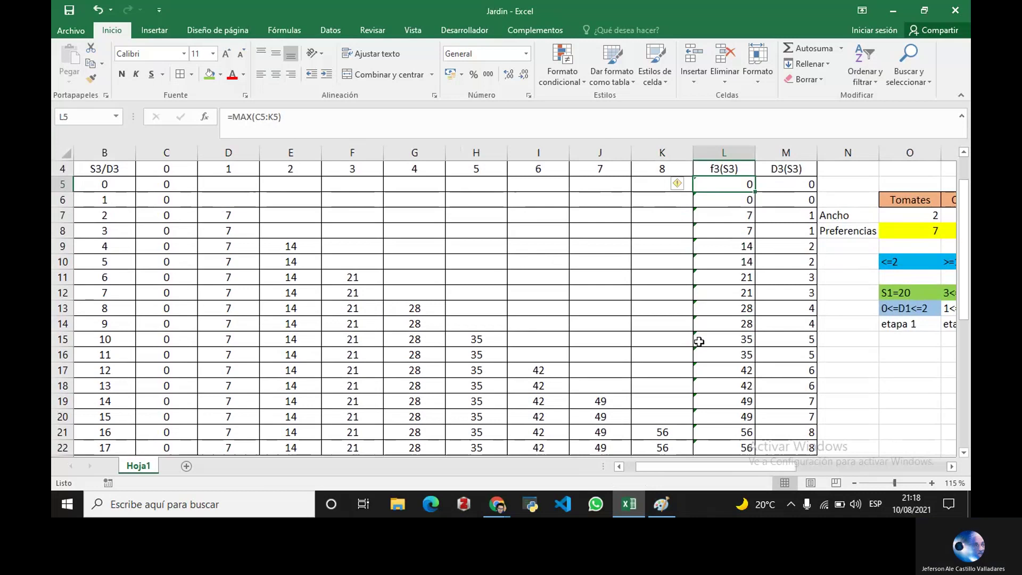
pyautogui.scroll(1, 777, 217)
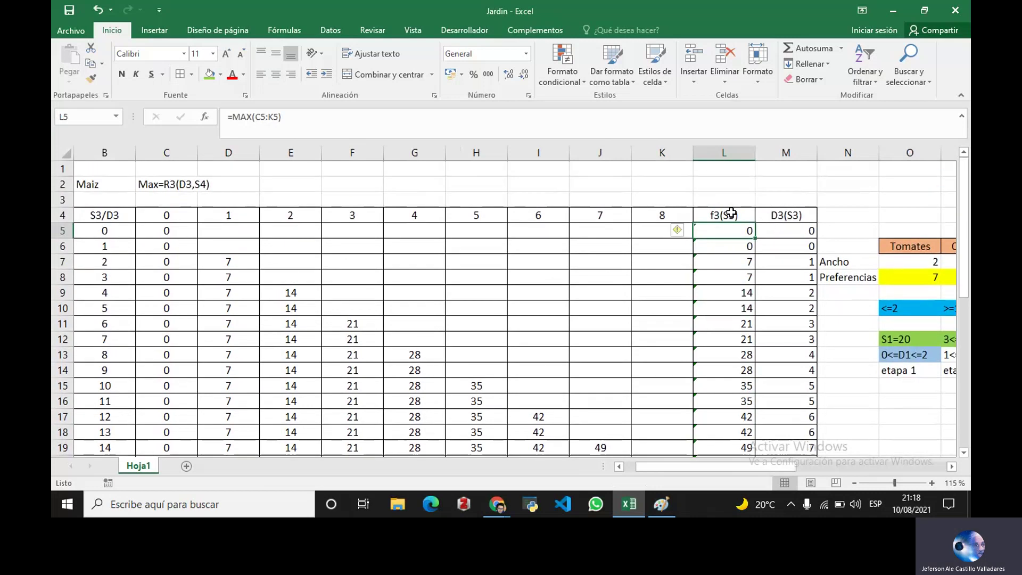
# - Compare the f3(S3) maximum in L18 with the matching six-row corn return in I18
pyautogui.scroll(-2, 735, 250)
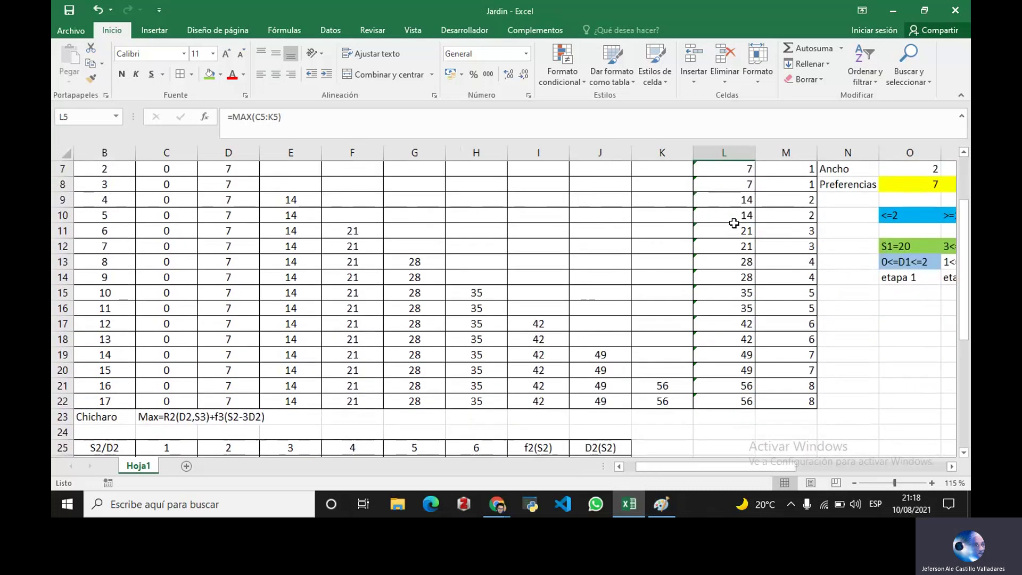
pyautogui.click(739, 341)
pyautogui.scroll(2, 711, 383)
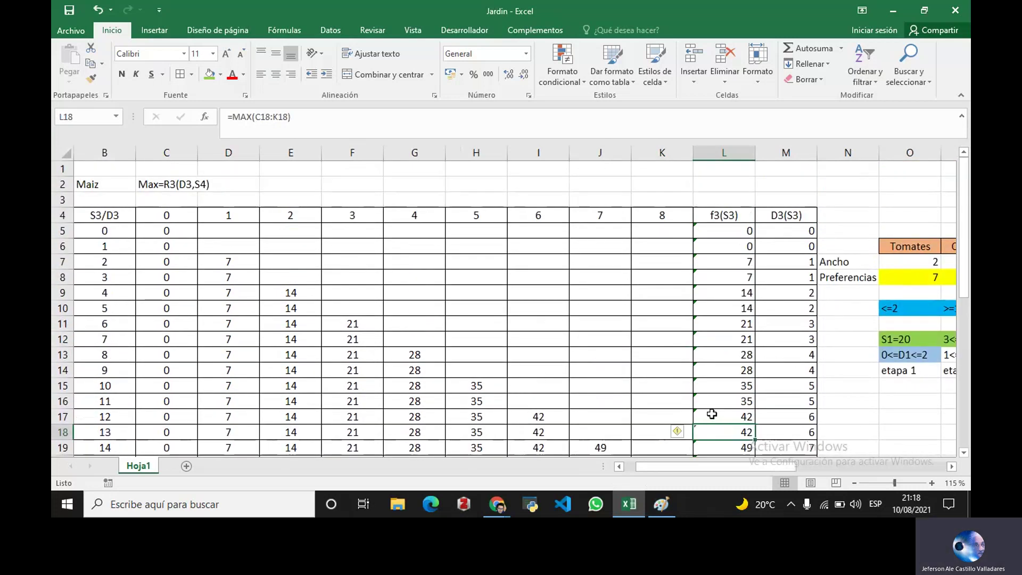
pyautogui.click(544, 432)
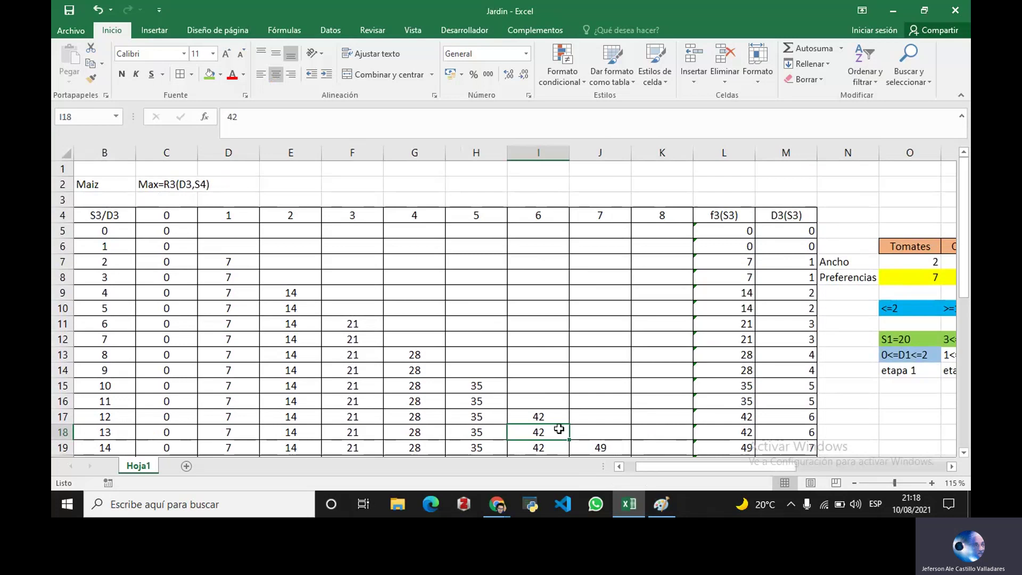
# - Look over the Chicharo stage table below the corn table, from its S2/D2 headings to the last state row
pyautogui.scroll(-2, 532, 383)
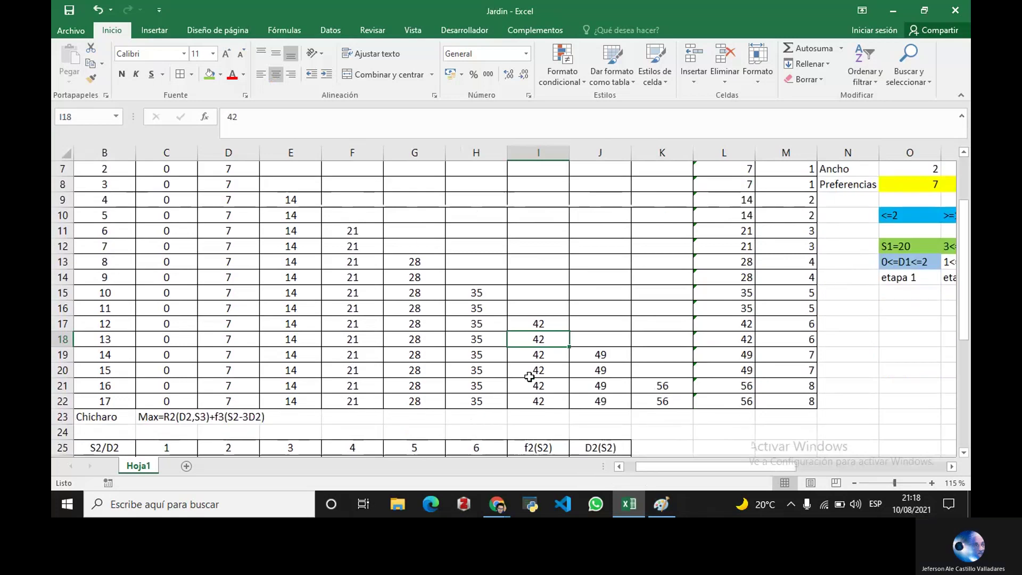
pyautogui.scroll(-1, 529, 377)
pyautogui.click(723, 400)
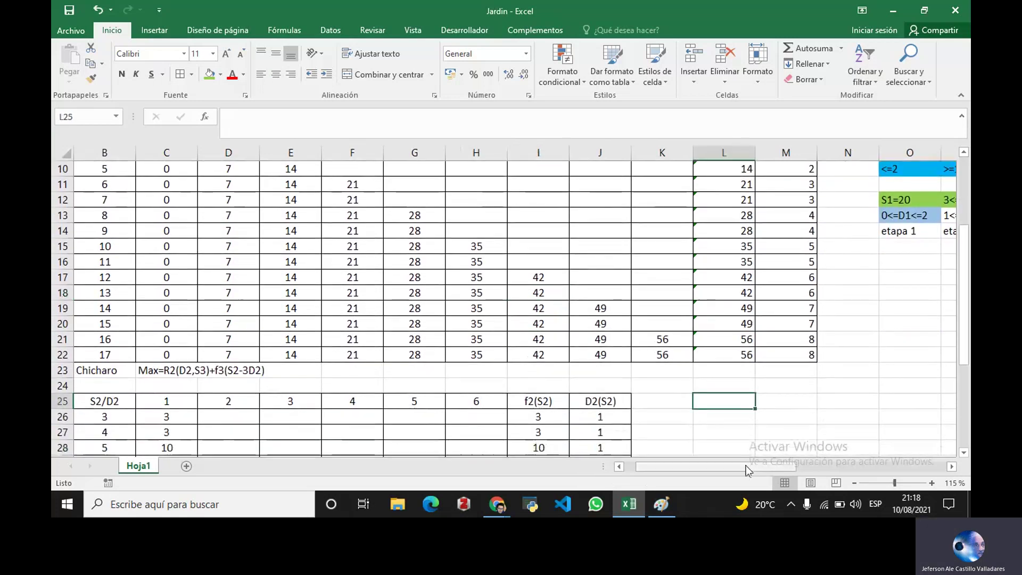
pyautogui.moveTo(745, 465); pyautogui.dragTo(734, 467)
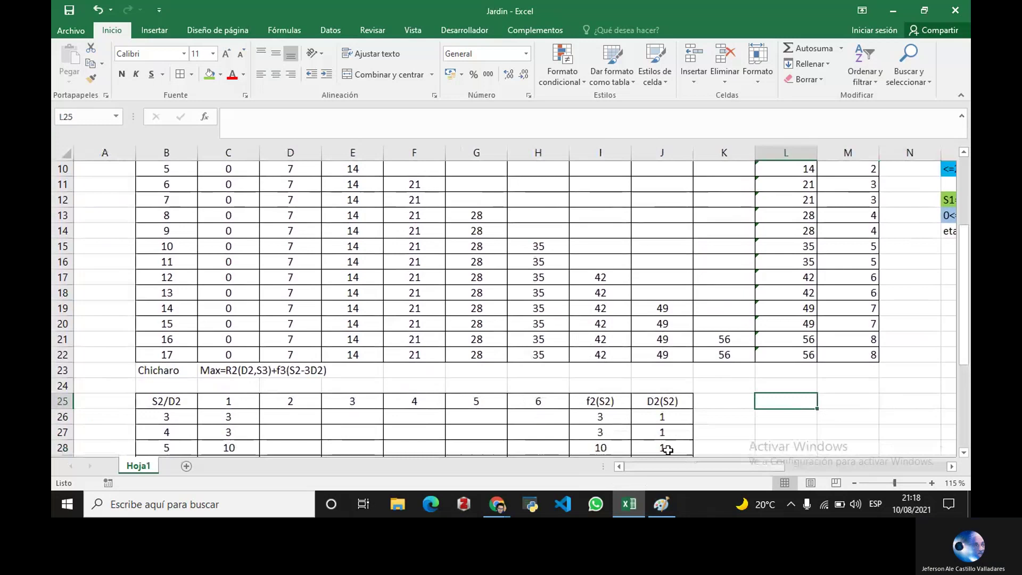
pyautogui.scroll(2, 352, 321)
pyautogui.scroll(-3, 393, 304)
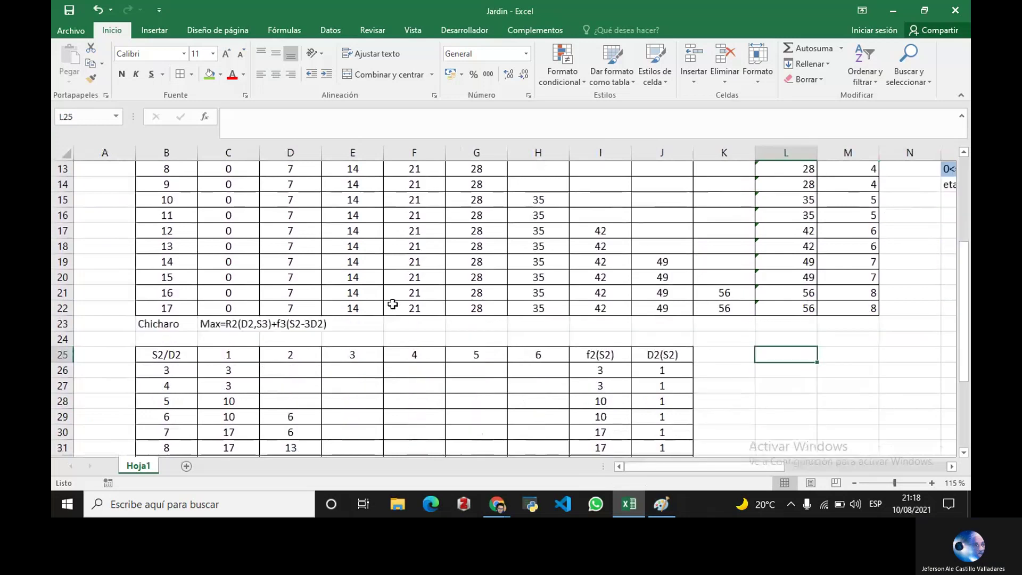
pyautogui.scroll(-3, 392, 304)
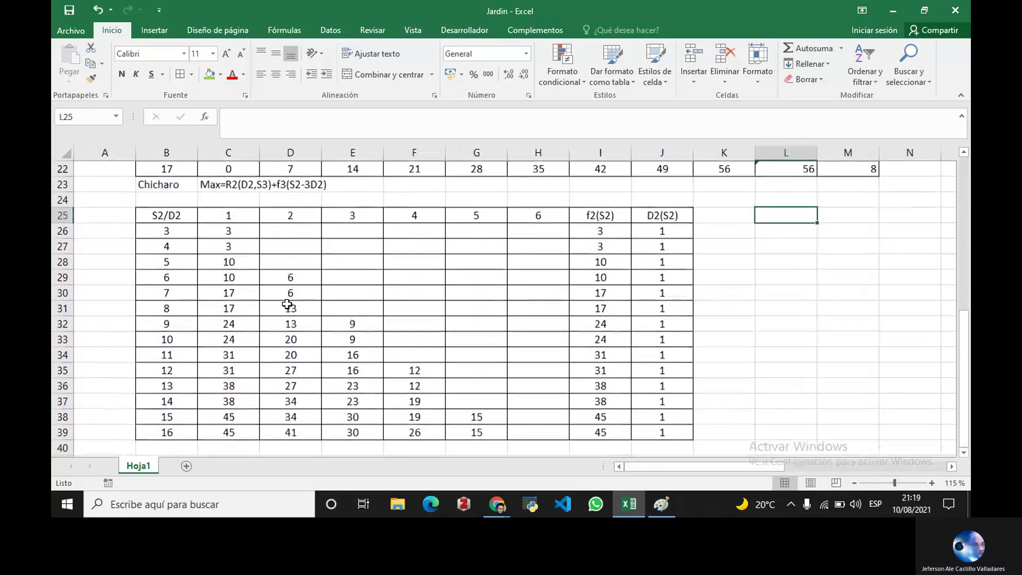
pyautogui.scroll(-4, 285, 299)
pyautogui.scroll(3, 285, 299)
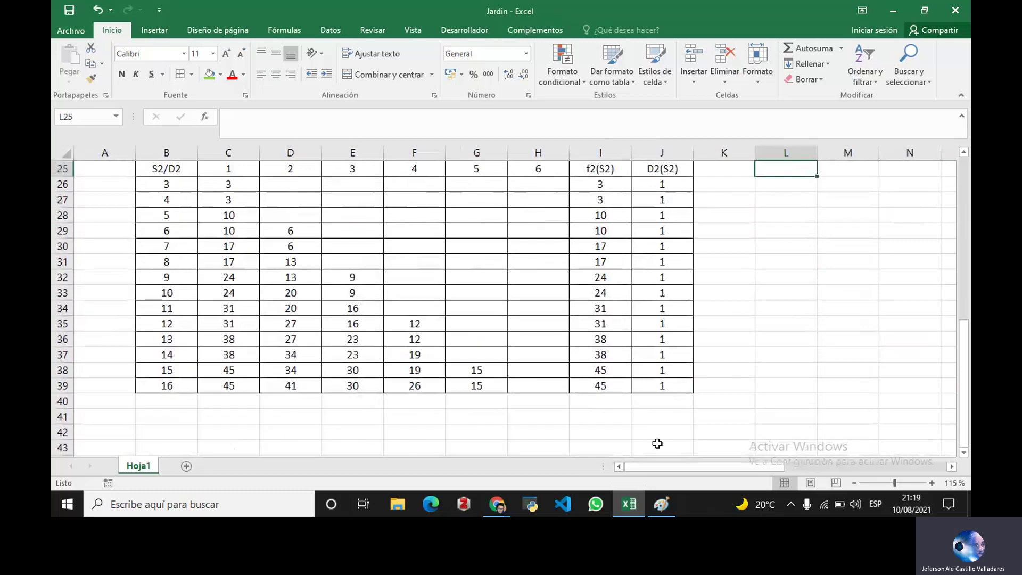
# - Check the S2 and D2 ranges listed for etapa 2 and return to the Chicharo table
pyautogui.moveTo(683, 471); pyautogui.dragTo(767, 464)
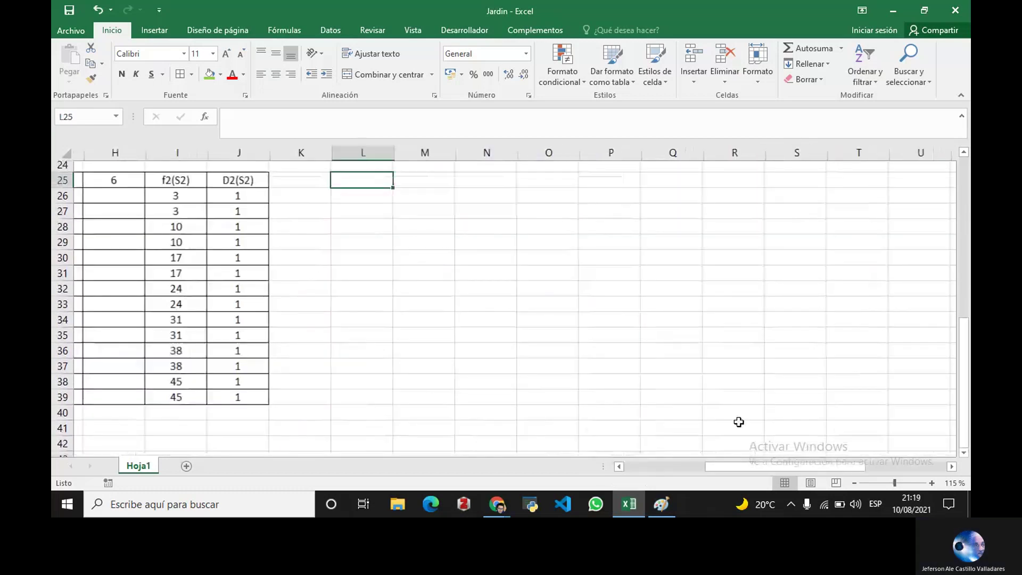
pyautogui.scroll(5, 718, 400)
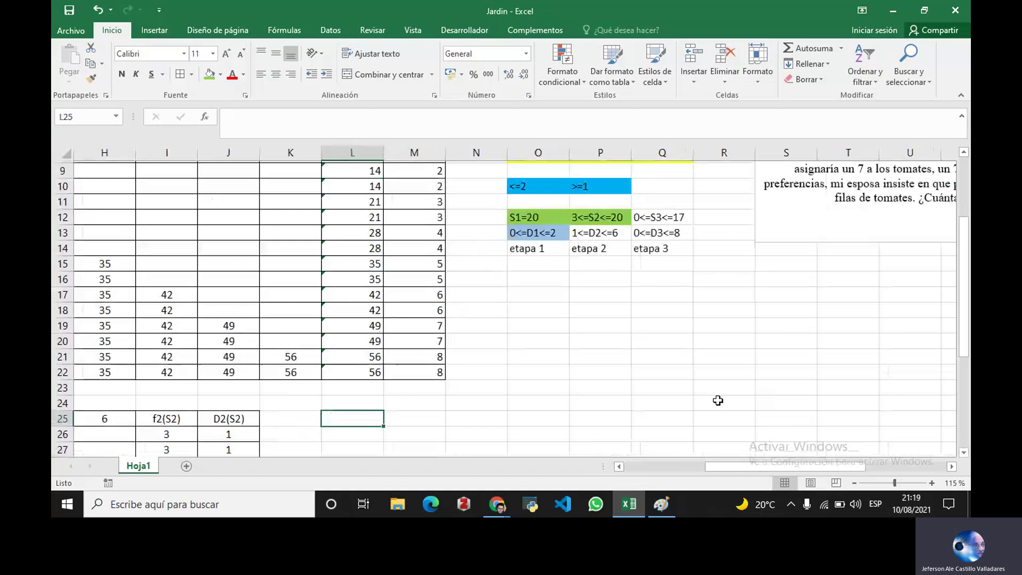
pyautogui.scroll(-4, 718, 400)
pyautogui.hscroll(-4, 718, 400)
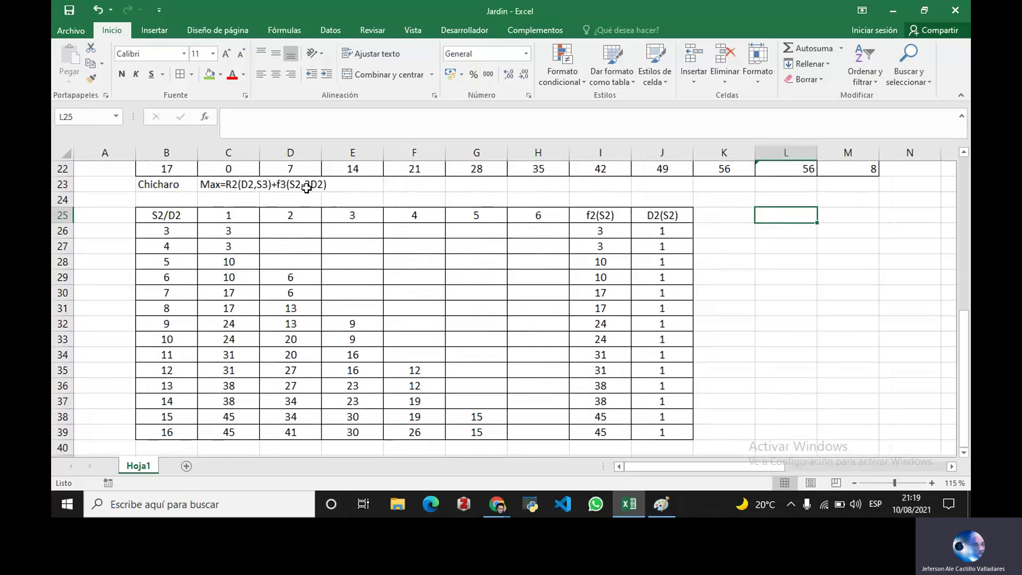
# - Relate the Chicharo recursion formula to the state in B29 and the one-row decision in C25
pyautogui.scroll(1, 304, 194)
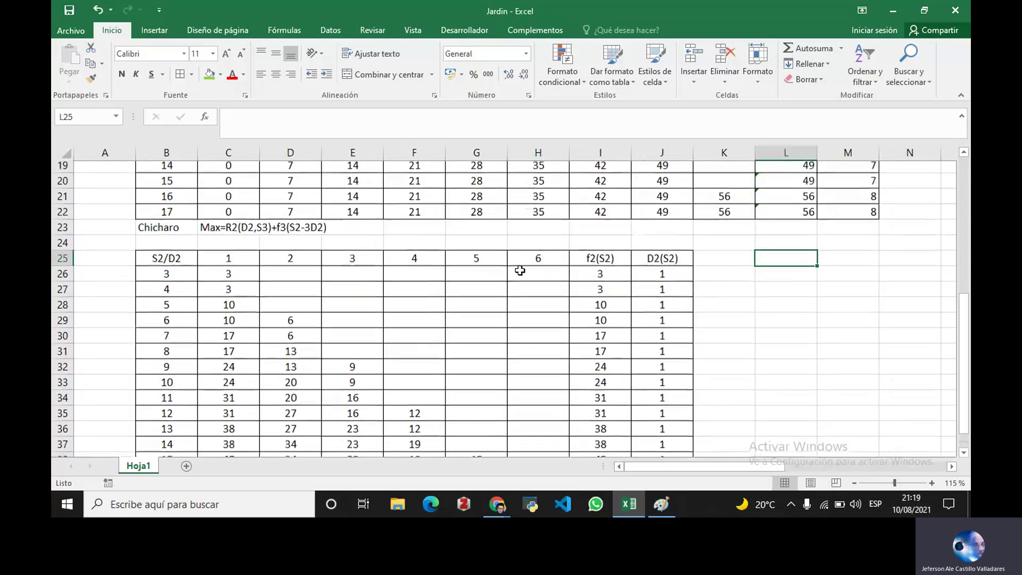
pyautogui.click(166, 320)
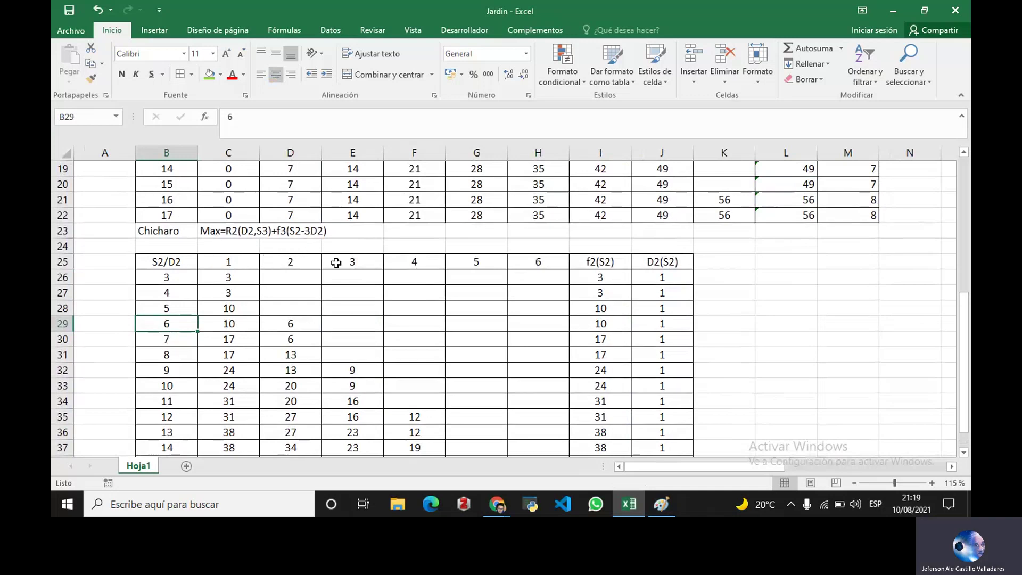
pyautogui.click(236, 261)
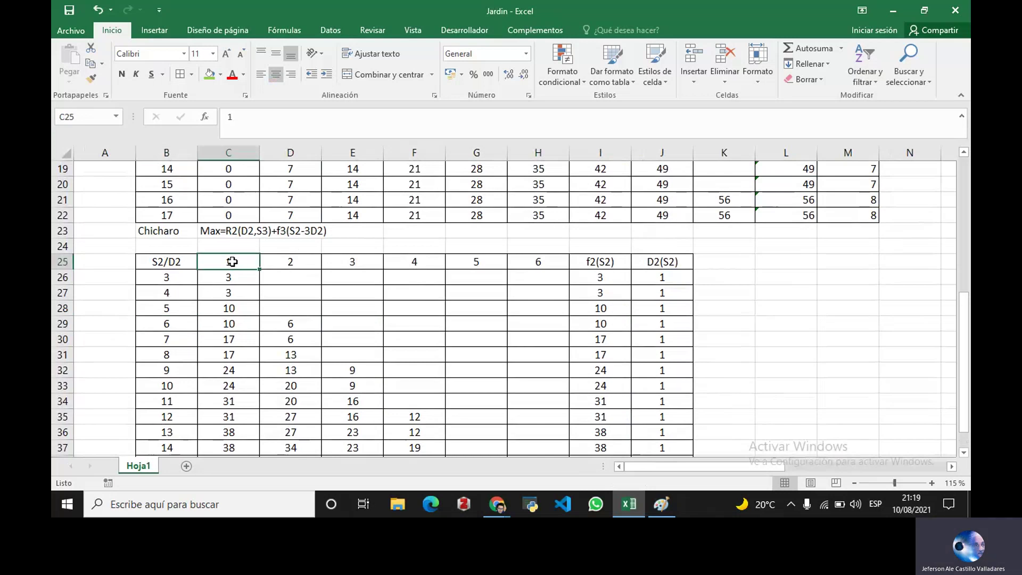
pyautogui.click(178, 324)
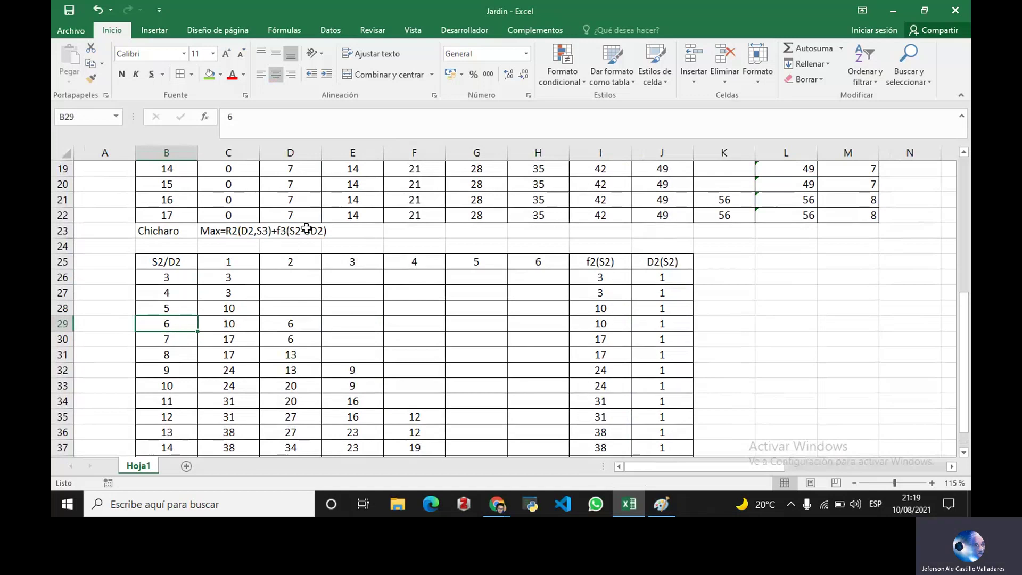
pyautogui.click(241, 259)
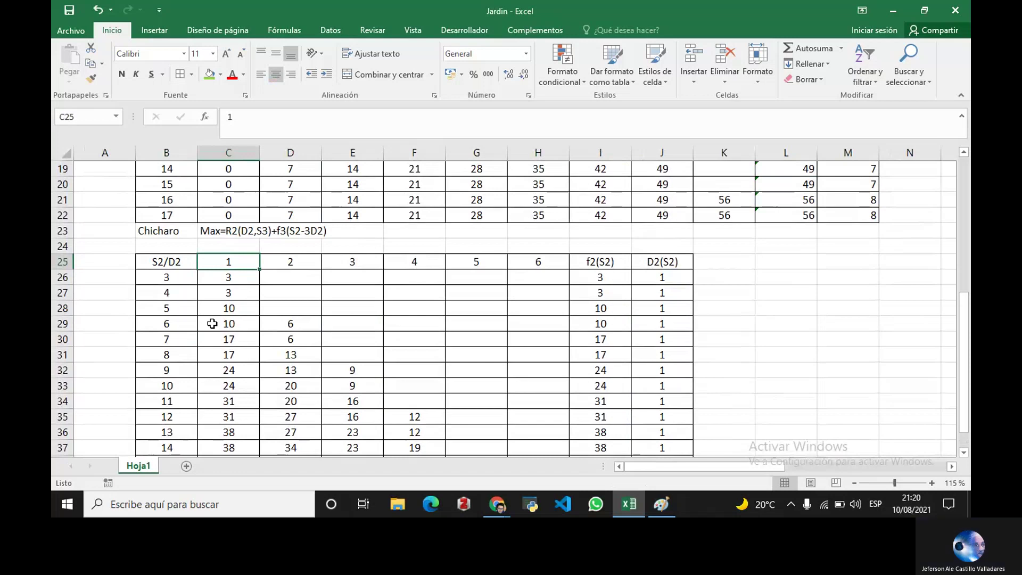
# - Open the formula in C26 of the Chicharo table and trace its reference to L5 in the f3(S3) column
pyautogui.scroll(1, 212, 324)
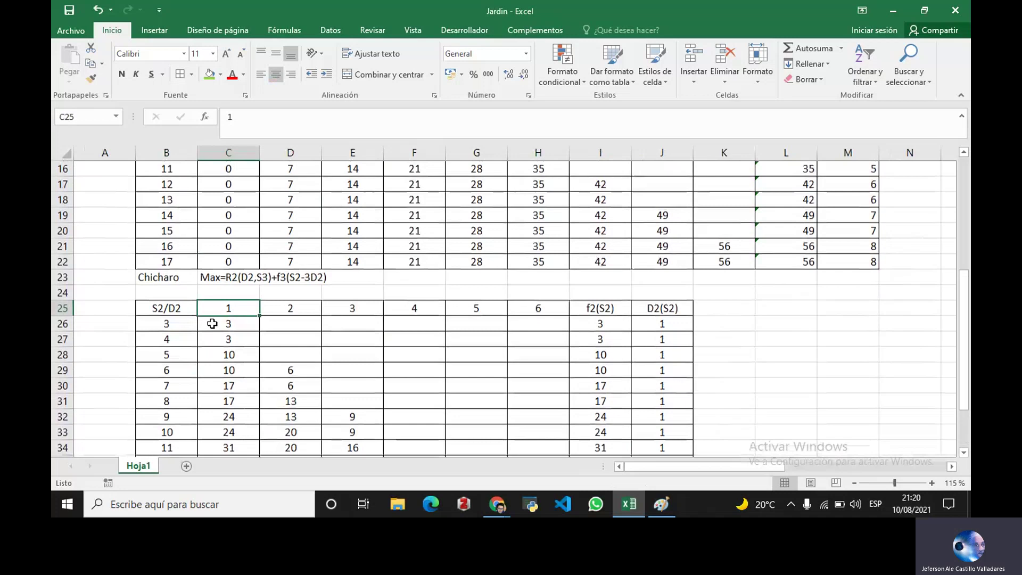
pyautogui.scroll(1, 212, 323)
pyautogui.scroll(1, 212, 324)
pyautogui.doubleClick(246, 370)
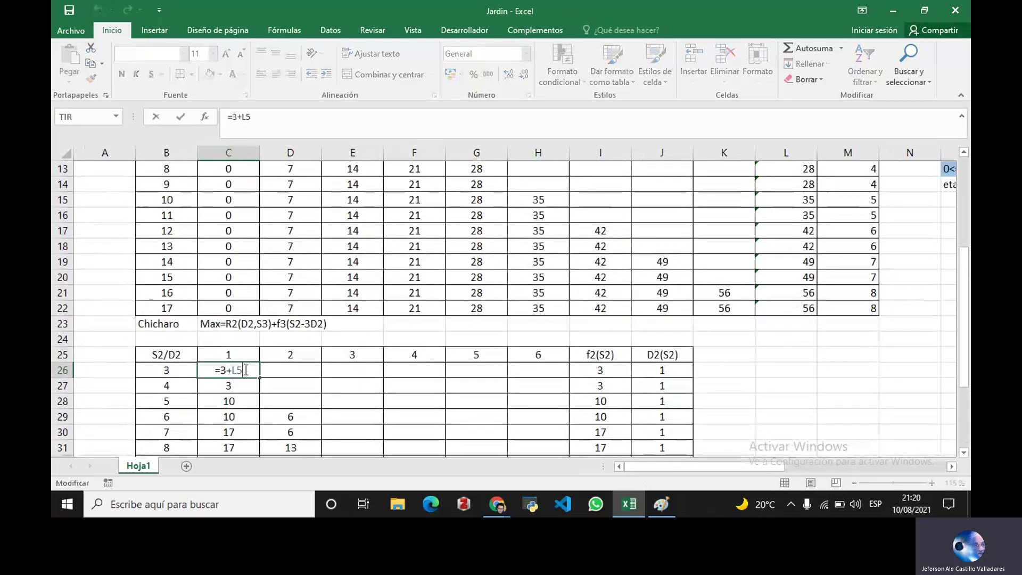
pyautogui.scroll(1, 317, 351)
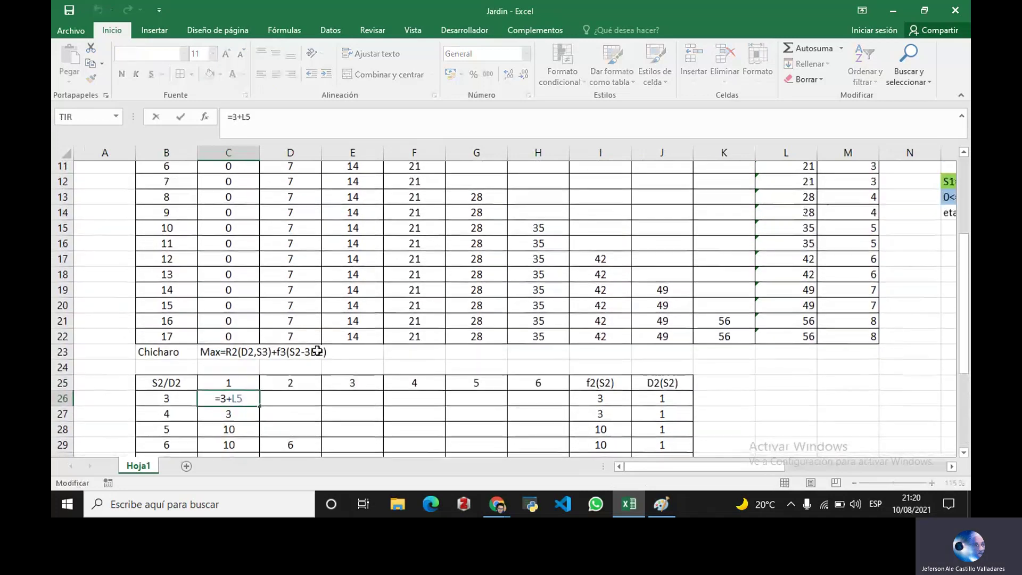
pyautogui.scroll(1, 319, 349)
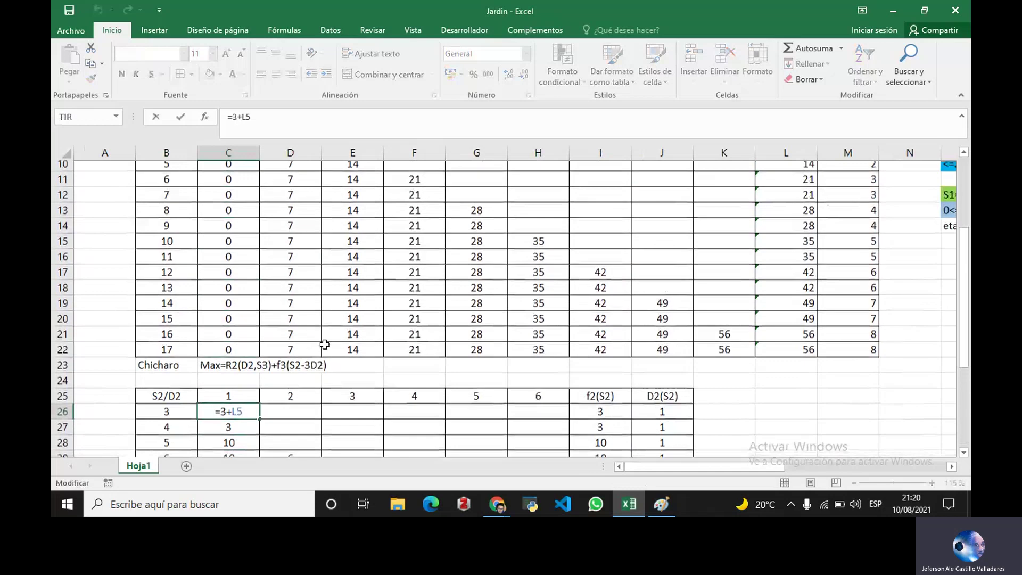
pyautogui.scroll(3, 323, 345)
pyautogui.moveTo(687, 465)
pyautogui.mouseDown()
pyautogui.moveTo(748, 464)
pyautogui.moveTo(688, 464)
pyautogui.mouseUp()
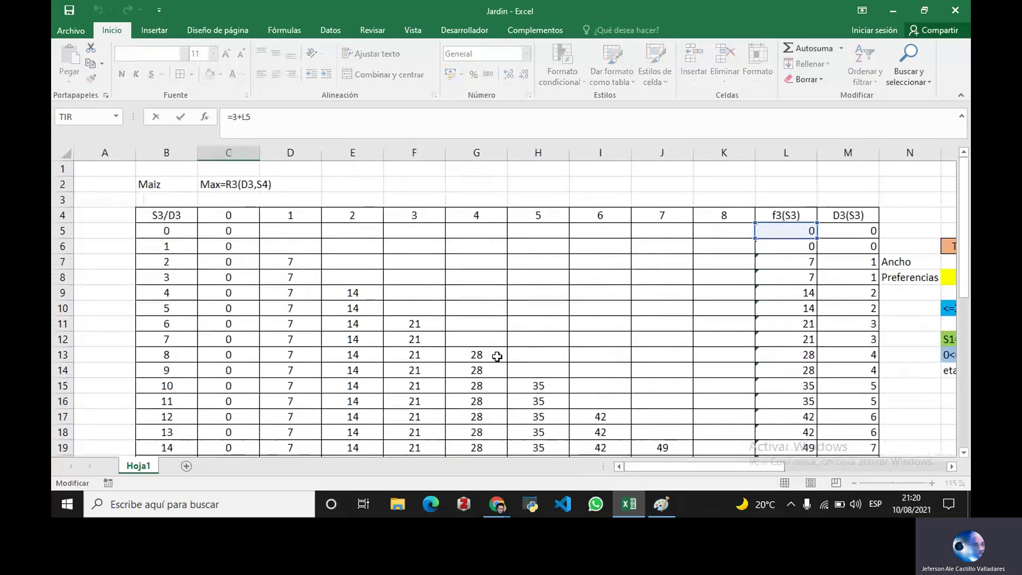
# - Compare C26's formula with Max=R2(D2,S3)+f3(S2-3D2), recheck the referenced L5 cell, and close the formula unchanged
pyautogui.scroll(-7, 497, 356)
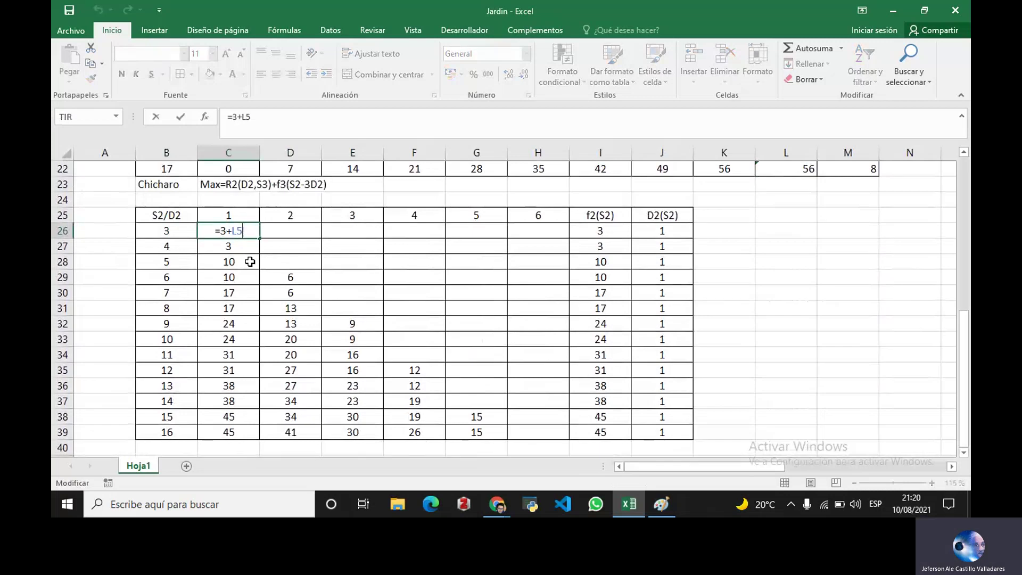
pyautogui.scroll(4, 248, 266)
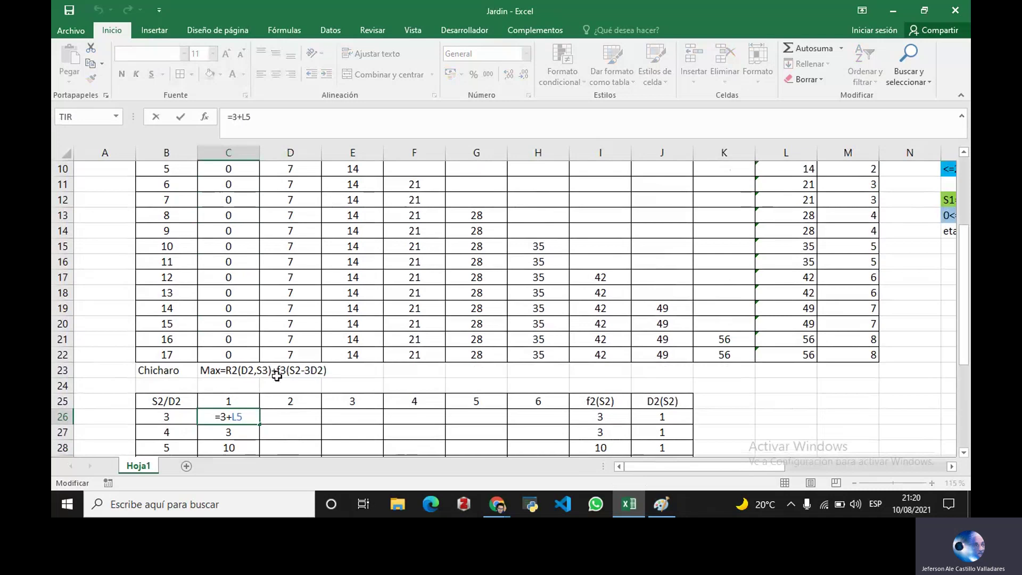
pyautogui.scroll(2, 277, 375)
pyautogui.scroll(-3, 276, 367)
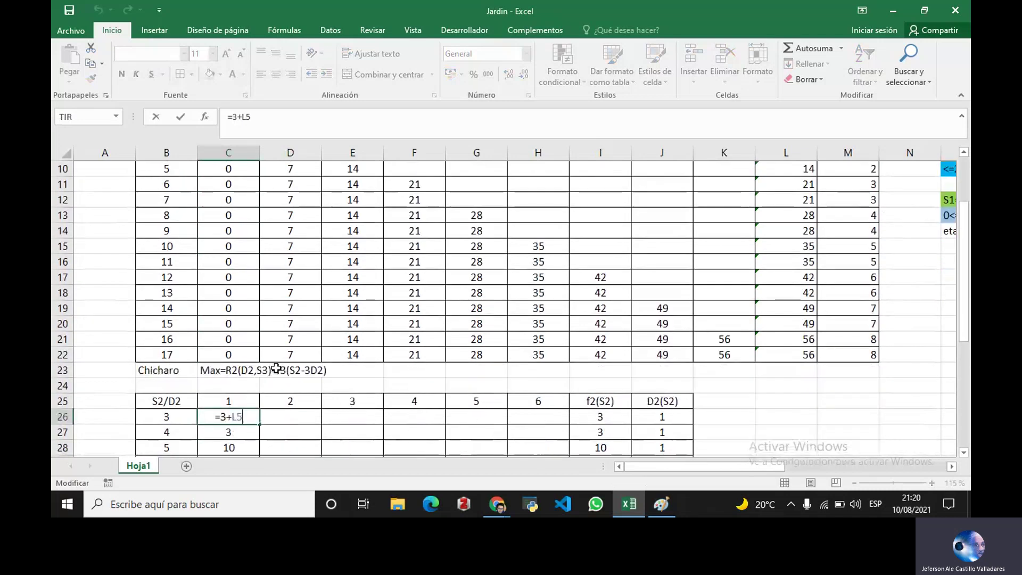
pyautogui.scroll(1, 274, 366)
pyautogui.scroll(3, 274, 365)
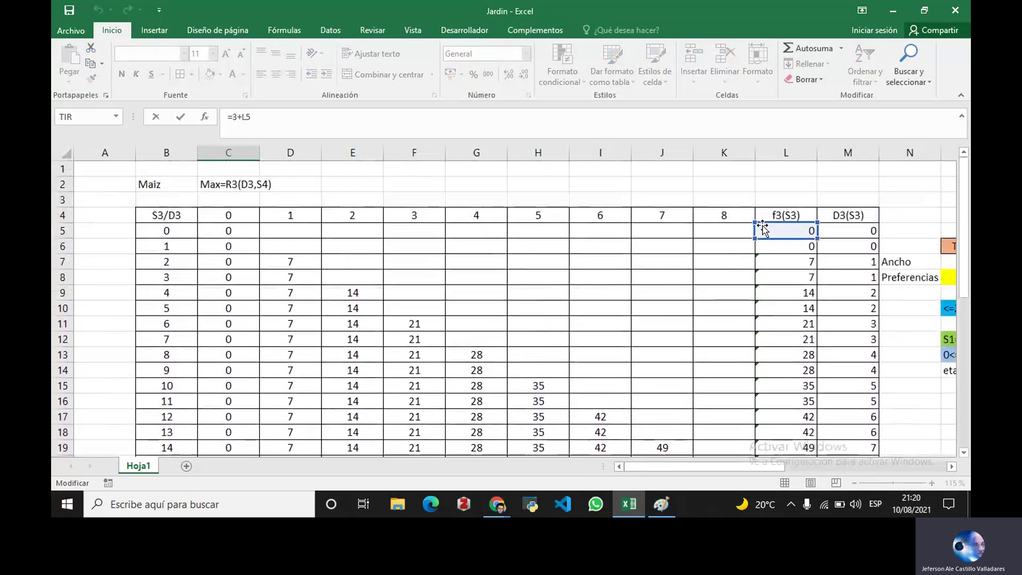
pyautogui.scroll(-5, 554, 290)
pyautogui.press('Return')
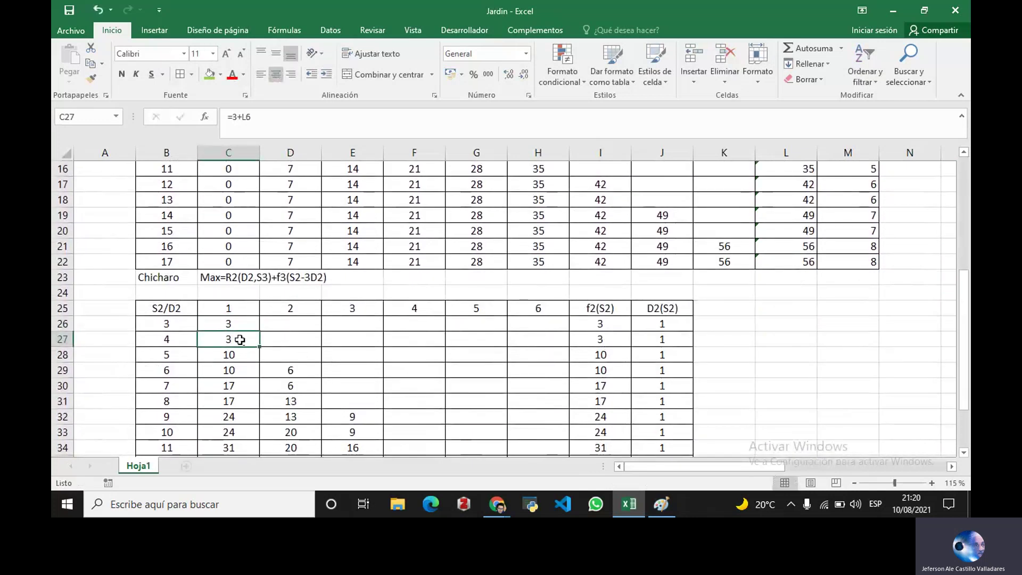
# - Open the formula in C27, trace its reference to L6 in the f3(S3) column, and close it unchanged
pyautogui.doubleClick(248, 341)
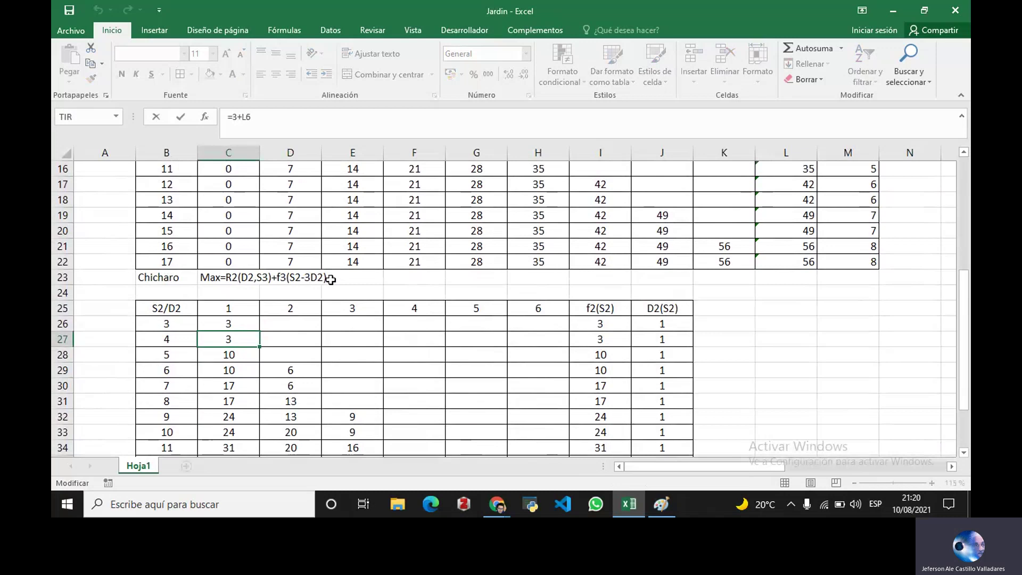
pyautogui.scroll(3, 325, 282)
pyautogui.scroll(1, 331, 280)
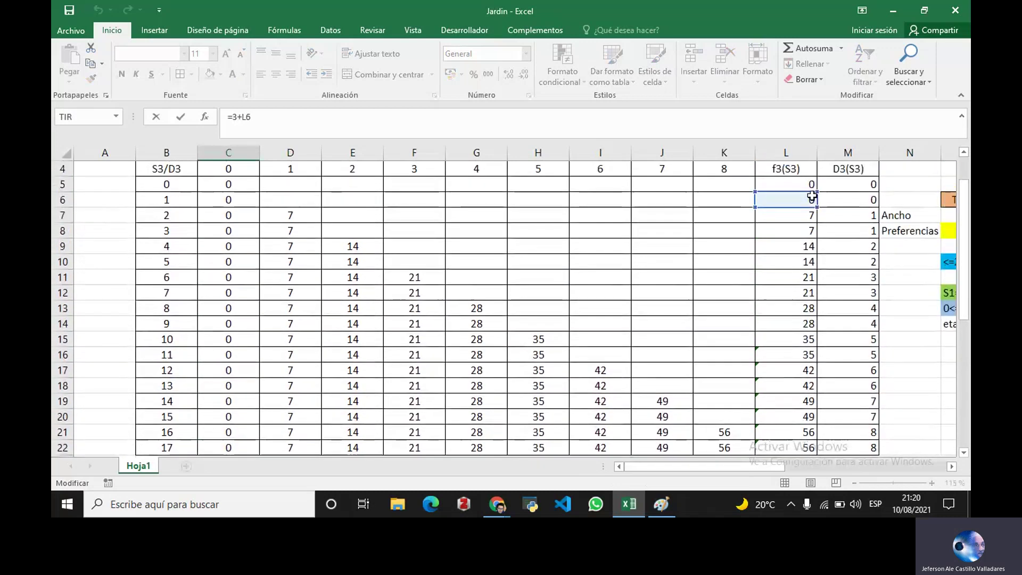
pyautogui.scroll(-4, 502, 265)
pyautogui.press('Return')
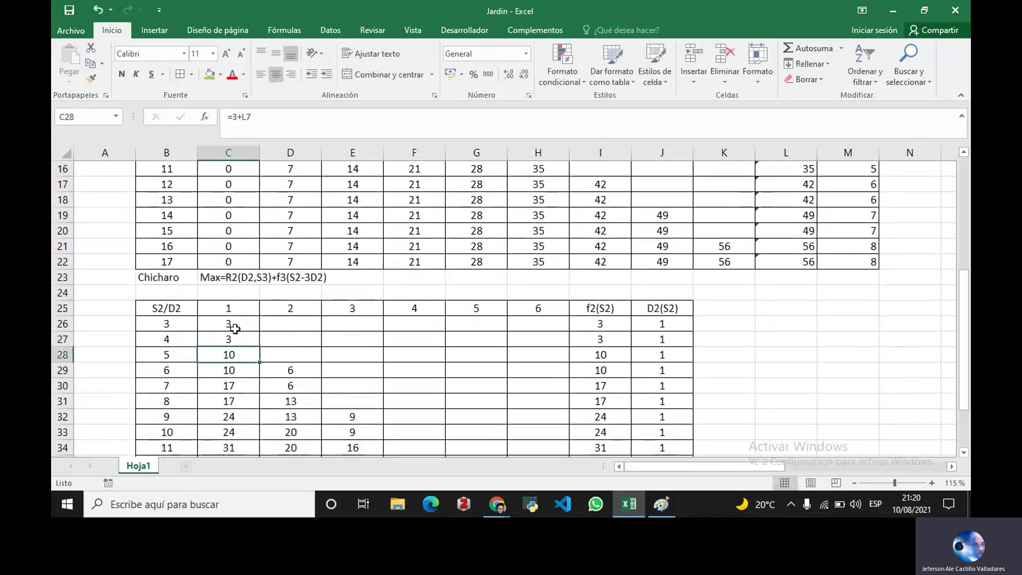
# - Fill the formulas of C26:C27 down the one-row decision column through C39
pyautogui.moveTo(235, 326); pyautogui.dragTo(234, 331)
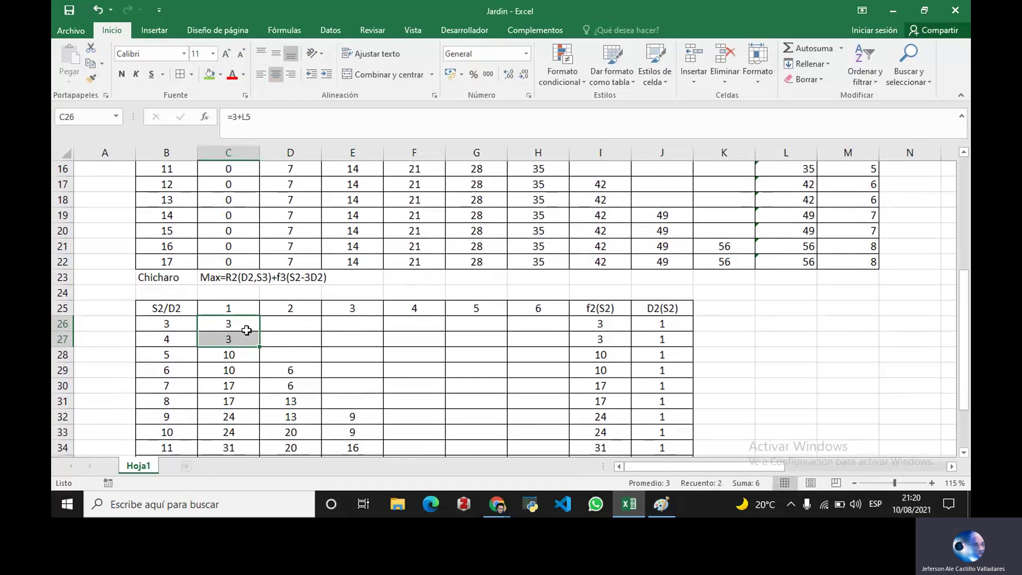
pyautogui.scroll(-3, 251, 324)
pyautogui.scroll(1, 251, 279)
pyautogui.moveTo(259, 207); pyautogui.dragTo(257, 392)
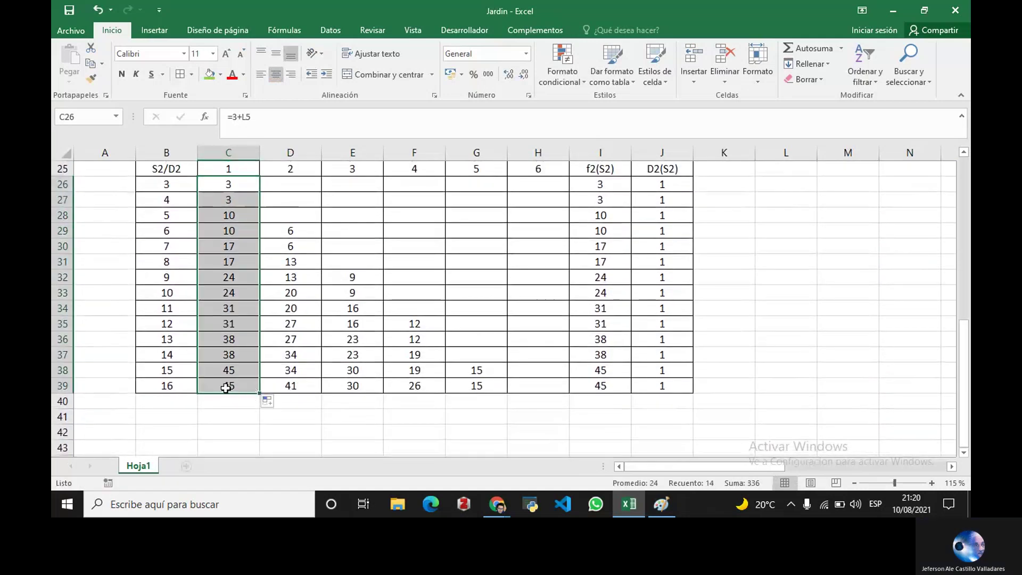
# - Open the formula in C39, trace its reference to L18 in the f3(S3) column, and close it unchanged
pyautogui.doubleClick(229, 386)
pyautogui.scroll(3, 228, 386)
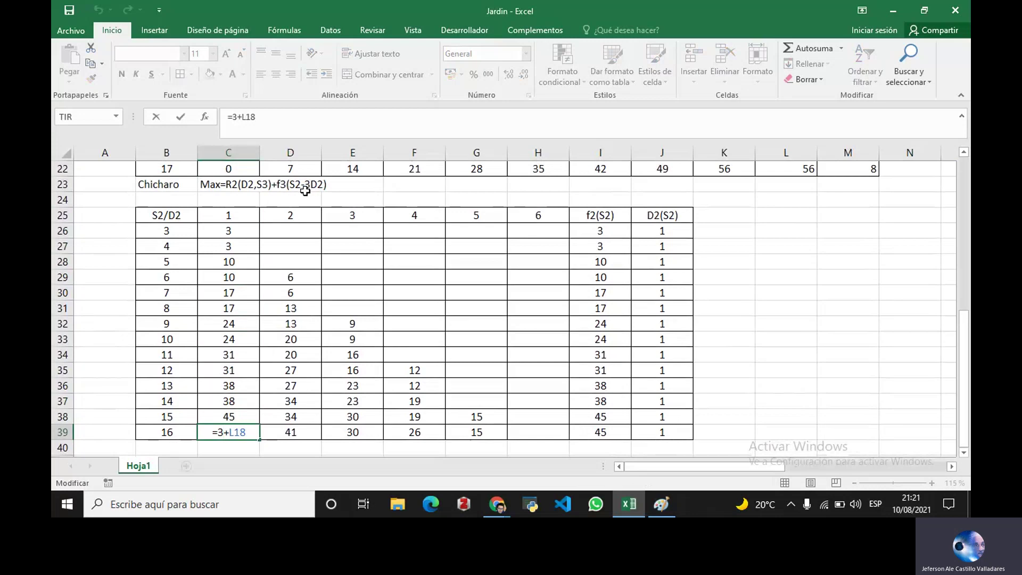
pyautogui.scroll(3, 287, 202)
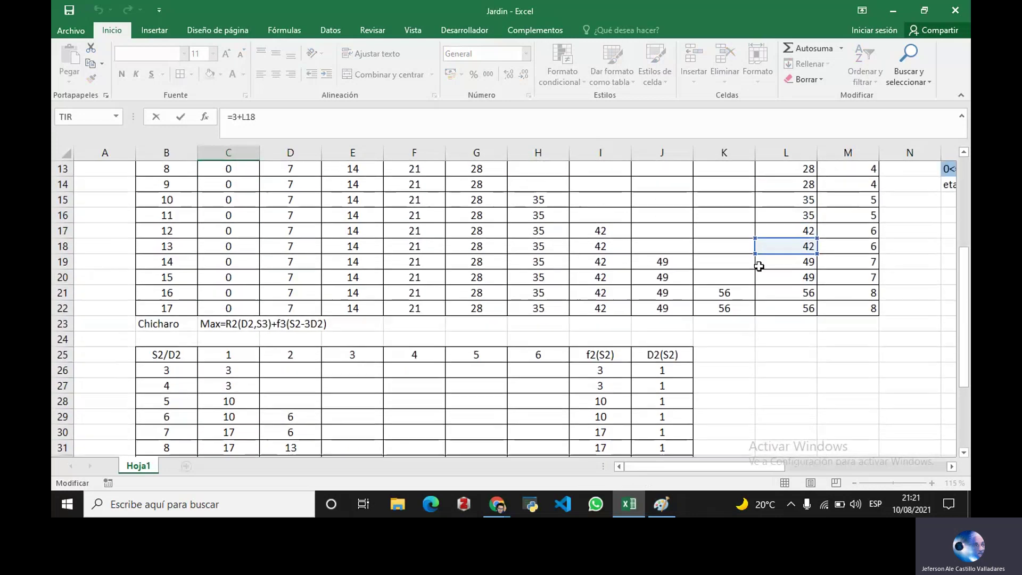
pyautogui.scroll(-4, 465, 264)
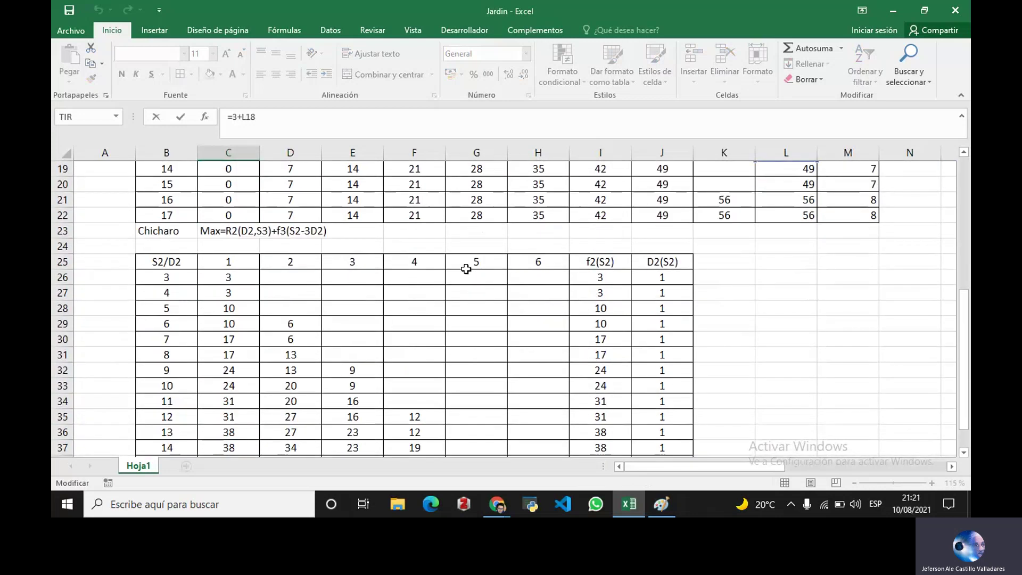
pyautogui.press('Return')
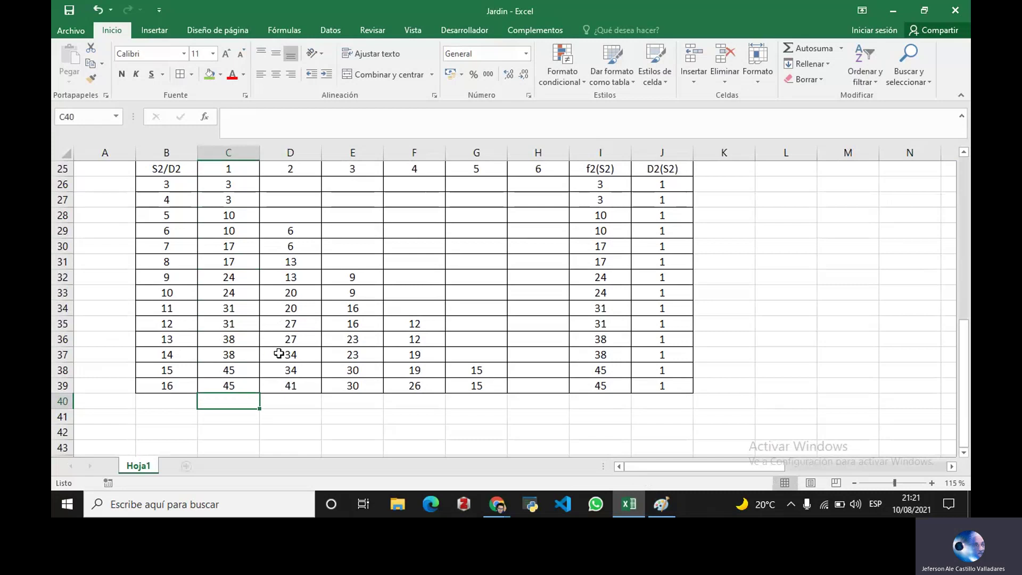
# - Examine D29, the first filled cell of the two-row decision column, against its state in B29
pyautogui.scroll(2, 277, 354)
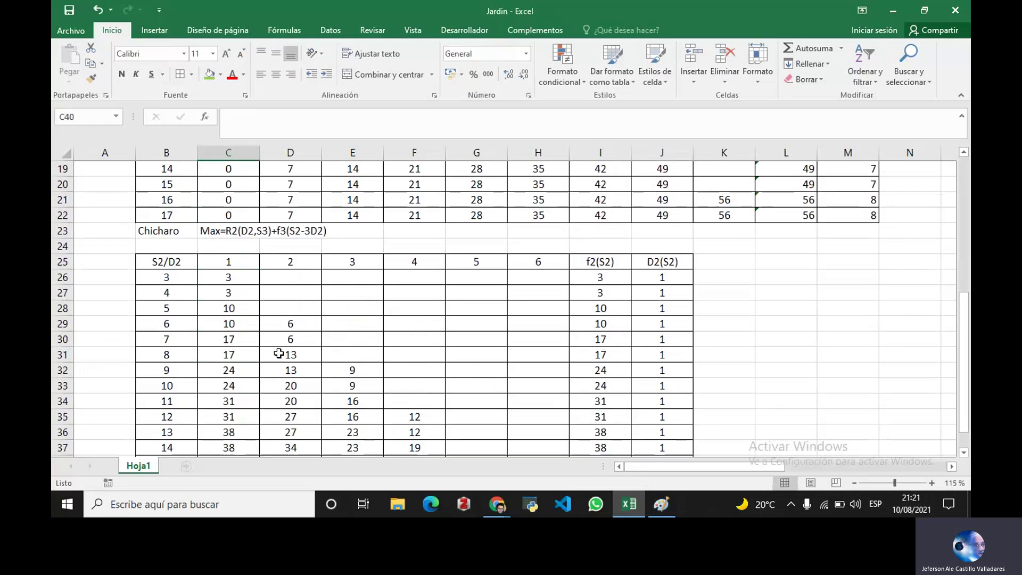
pyautogui.scroll(1, 279, 354)
pyautogui.scroll(-2, 279, 354)
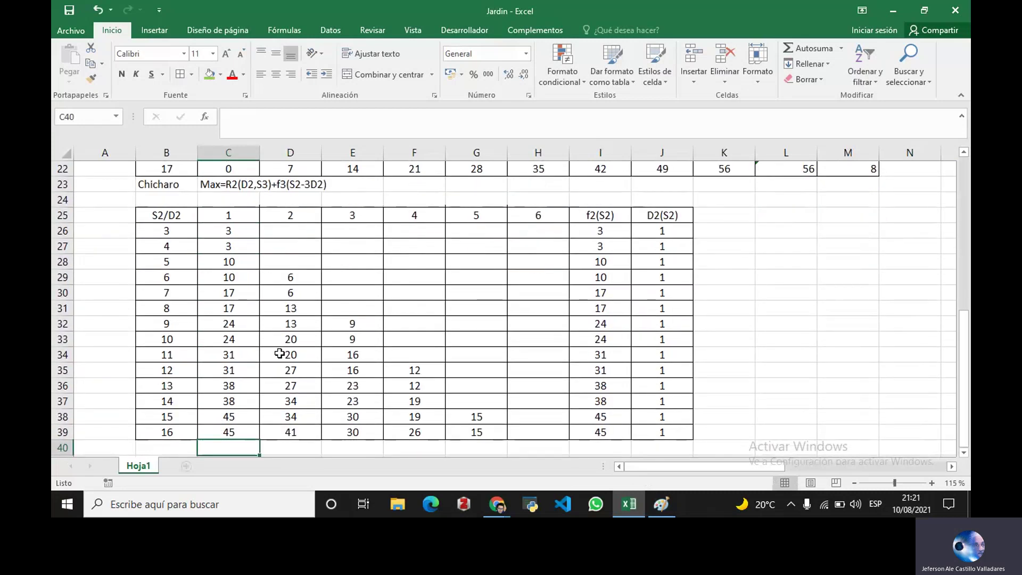
pyautogui.scroll(1, 279, 354)
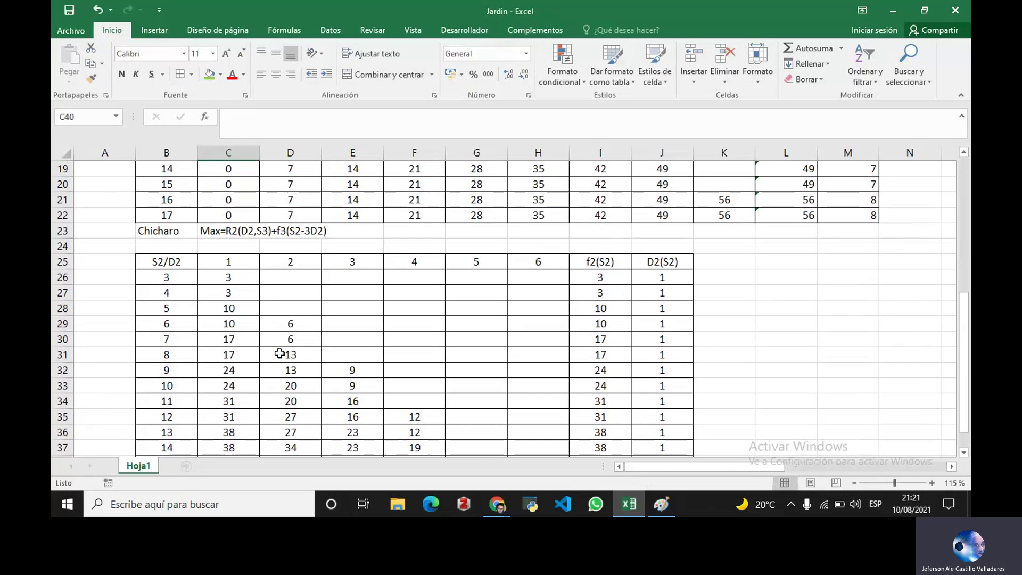
pyautogui.scroll(1, 279, 353)
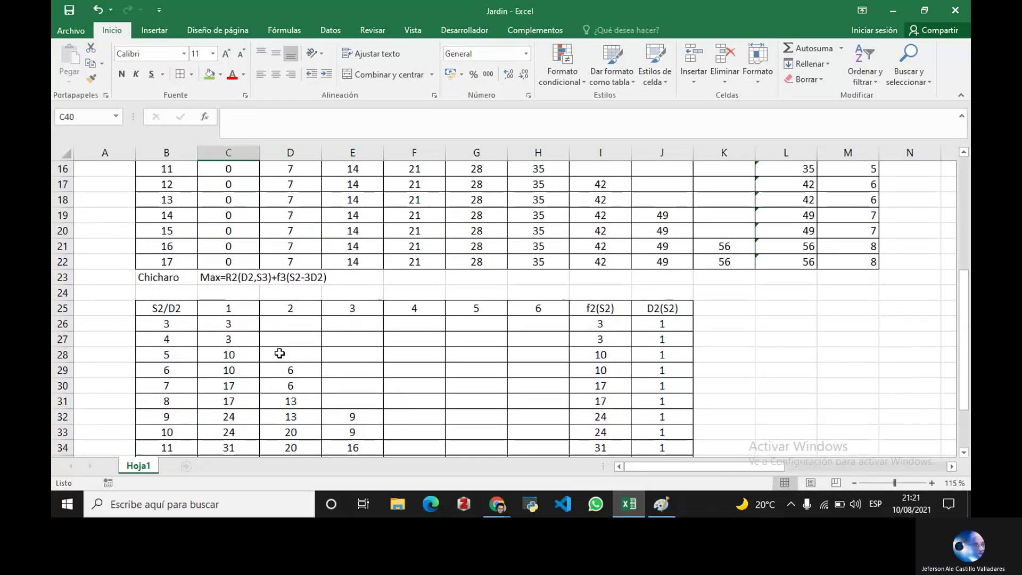
pyautogui.click(304, 369)
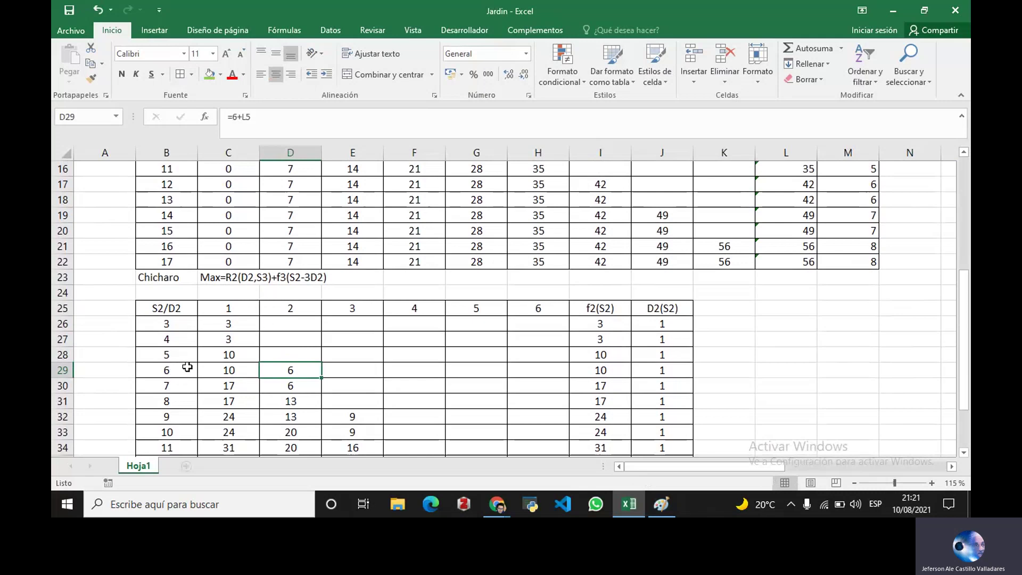
# - Open the formula in D29, compare it with Max=R2(D2,S3)+f3(S2-3D2), trace its L5 reference, and close it unchanged
pyautogui.doubleClick(307, 375)
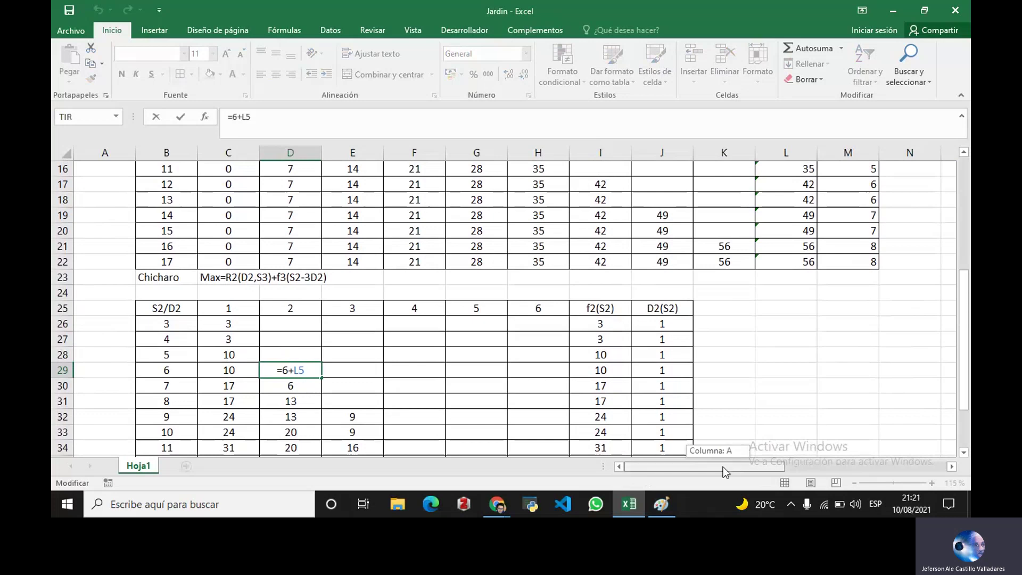
pyautogui.moveTo(723, 467); pyautogui.dragTo(630, 465)
pyautogui.scroll(5, 798, 455)
pyautogui.scroll(-6, 458, 399)
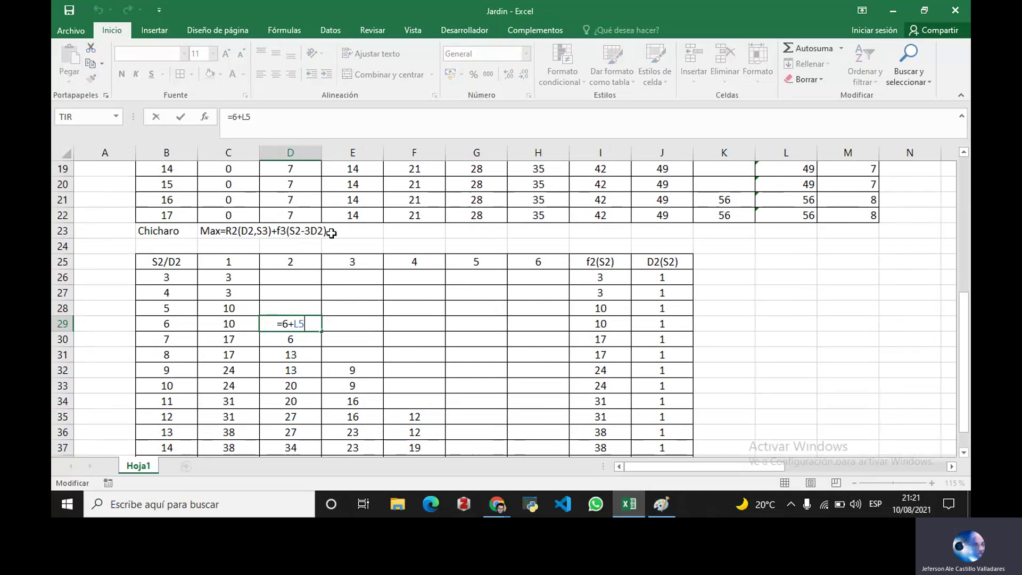
pyautogui.scroll(5, 330, 231)
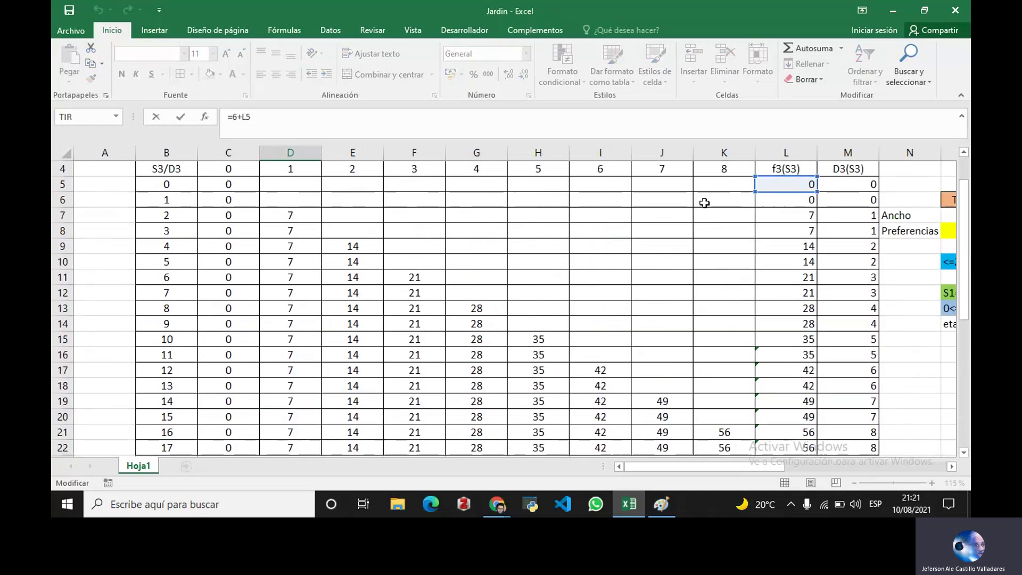
pyautogui.scroll(-6, 542, 239)
pyautogui.press('Return')
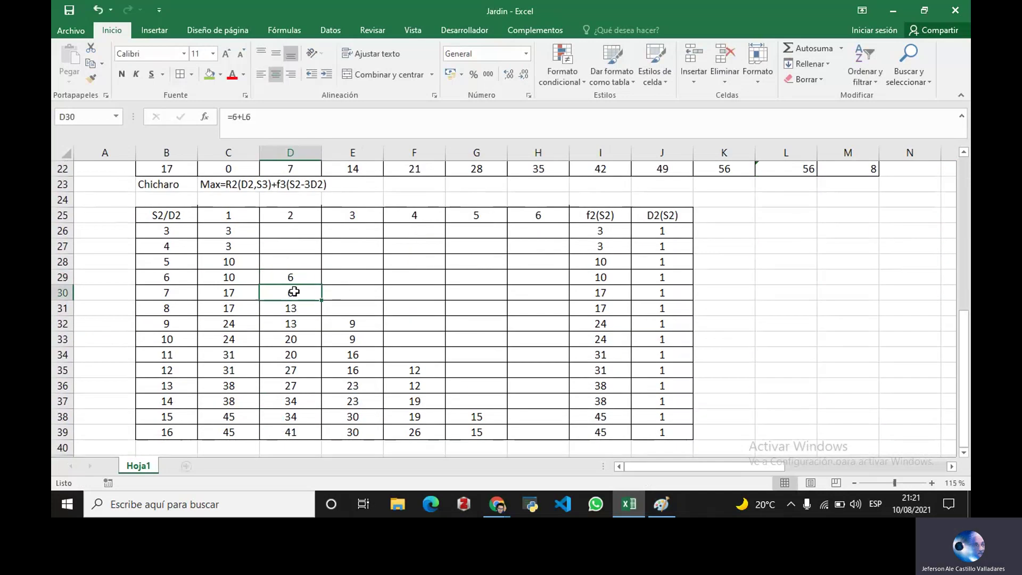
# - Open the formula in D30, trace its reference to L6 in the f3(S3) column, and close it unchanged
pyautogui.write('=6+L6')
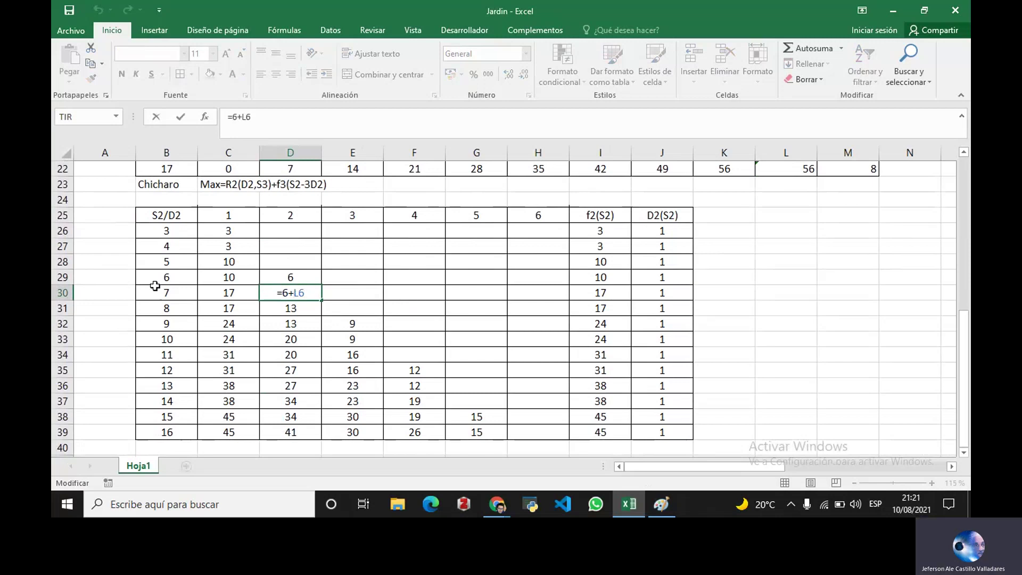
pyautogui.scroll(6, 319, 260)
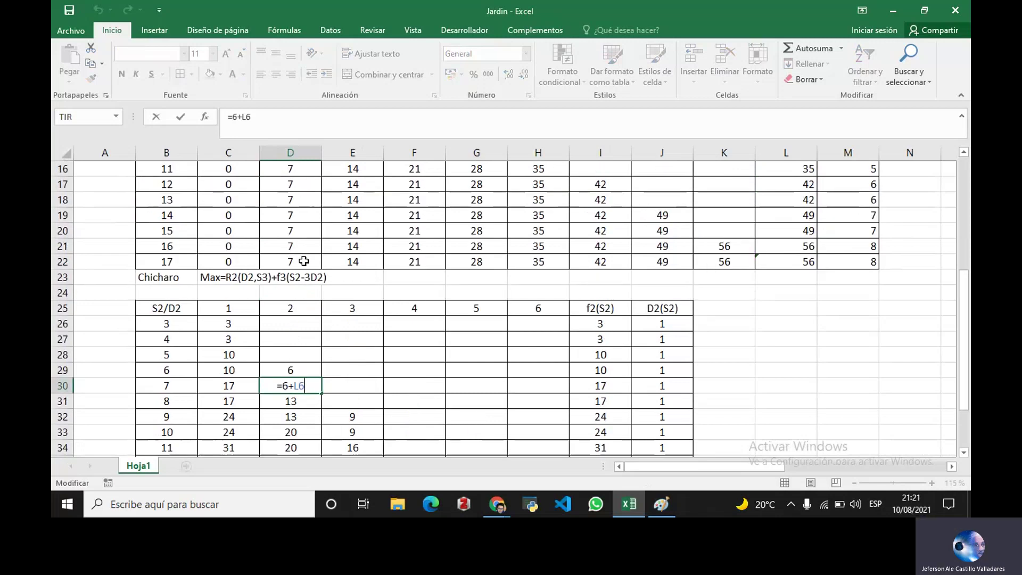
pyautogui.scroll(1, 358, 252)
pyautogui.scroll(-6, 741, 253)
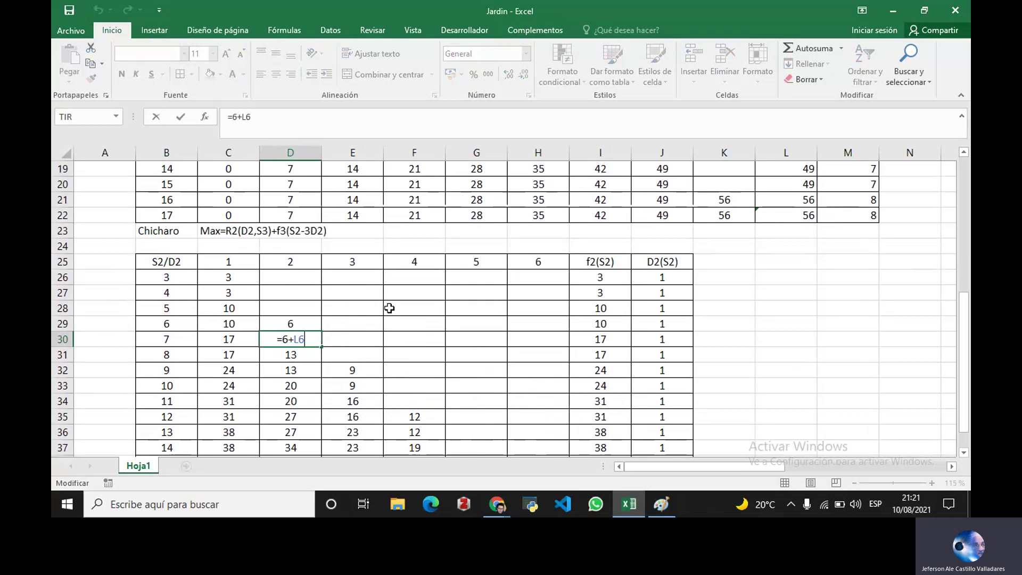
pyautogui.press('Return')
# - Fill the formulas of D29:D30 down the two-row decision column through D39
pyautogui.moveTo(292, 321); pyautogui.dragTo(294, 334)
pyautogui.scroll(-1, 312, 316)
pyautogui.scroll(-1, 312, 317)
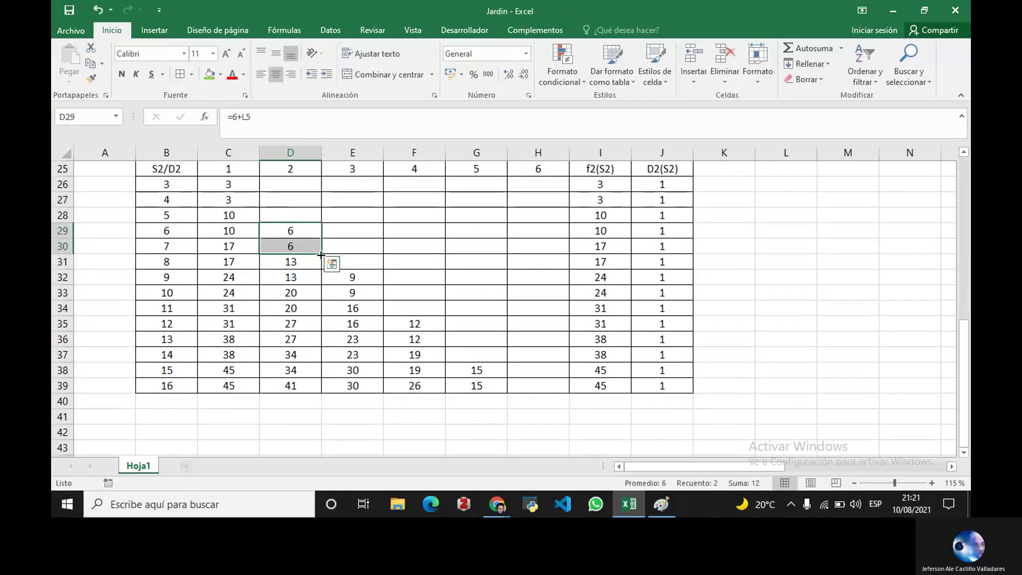
pyautogui.moveTo(322, 254); pyautogui.dragTo(323, 393)
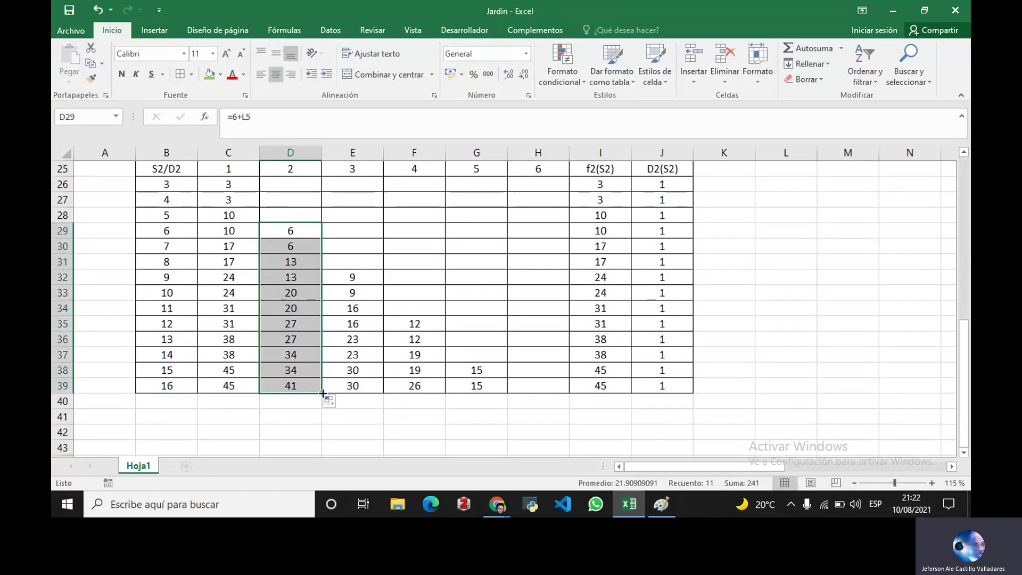
# - Open the formula in D39, trace its reference to L15 in the f3(S3) column, and close it unchanged
pyautogui.doubleClick(292, 386)
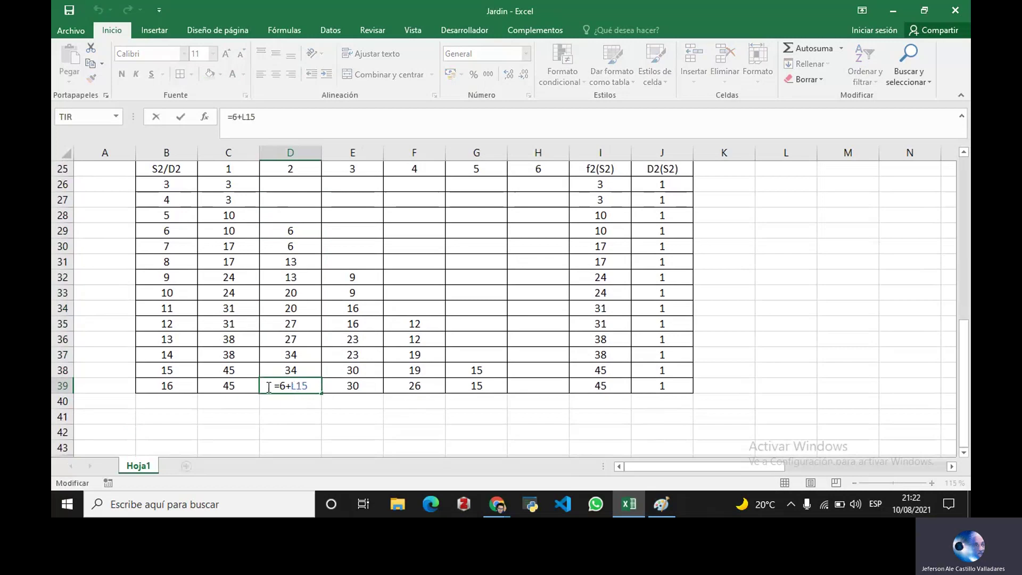
pyautogui.scroll(2, 272, 387)
pyautogui.scroll(-1, 275, 373)
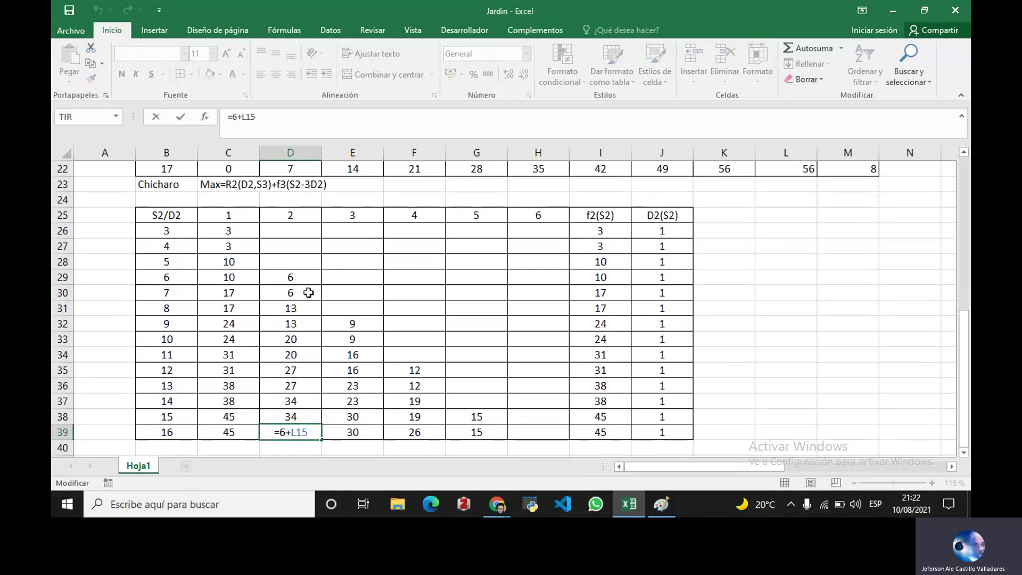
pyautogui.scroll(4, 308, 292)
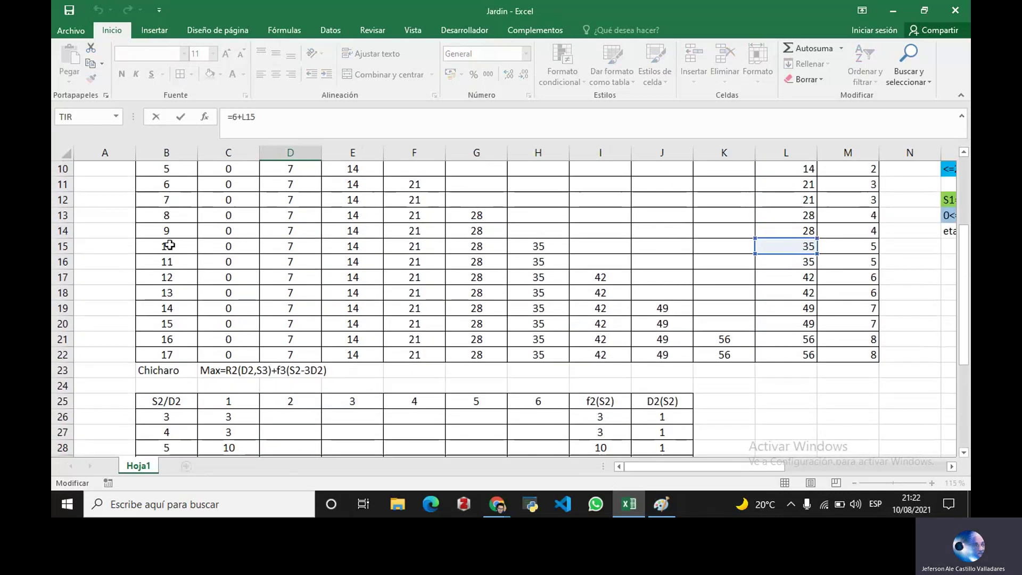
pyautogui.scroll(-4, 514, 281)
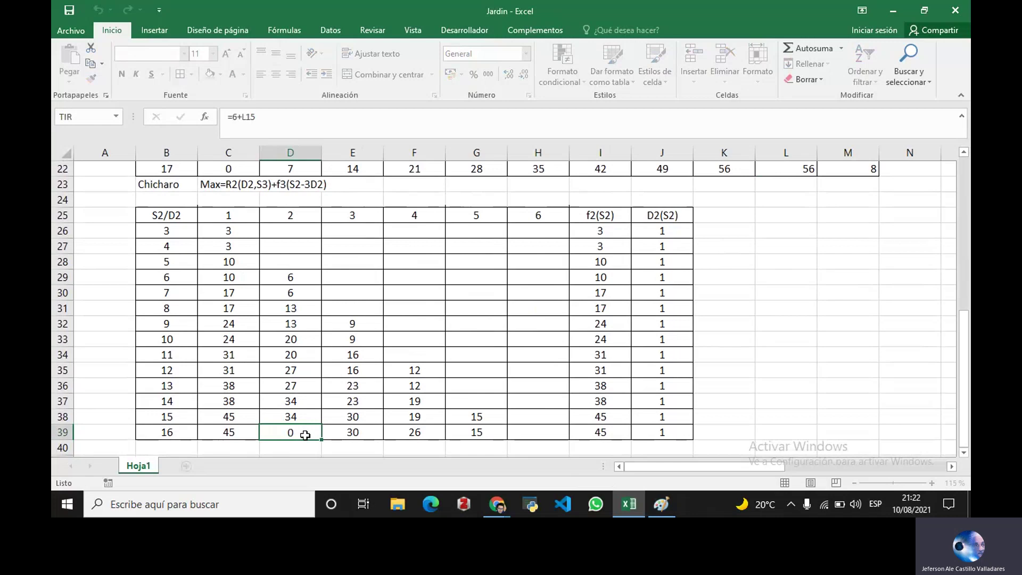
pyautogui.press('Return')
# - Check the formula in E32 for the three-row decision and relate it to the state in B32
pyautogui.click(367, 323)
pyautogui.write('=9+L5')
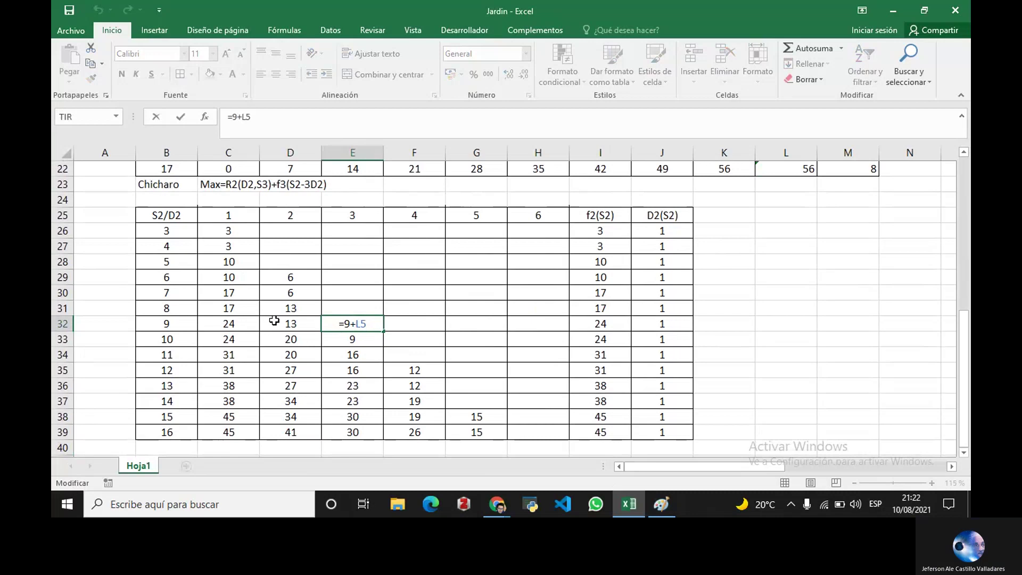
pyautogui.press('Return')
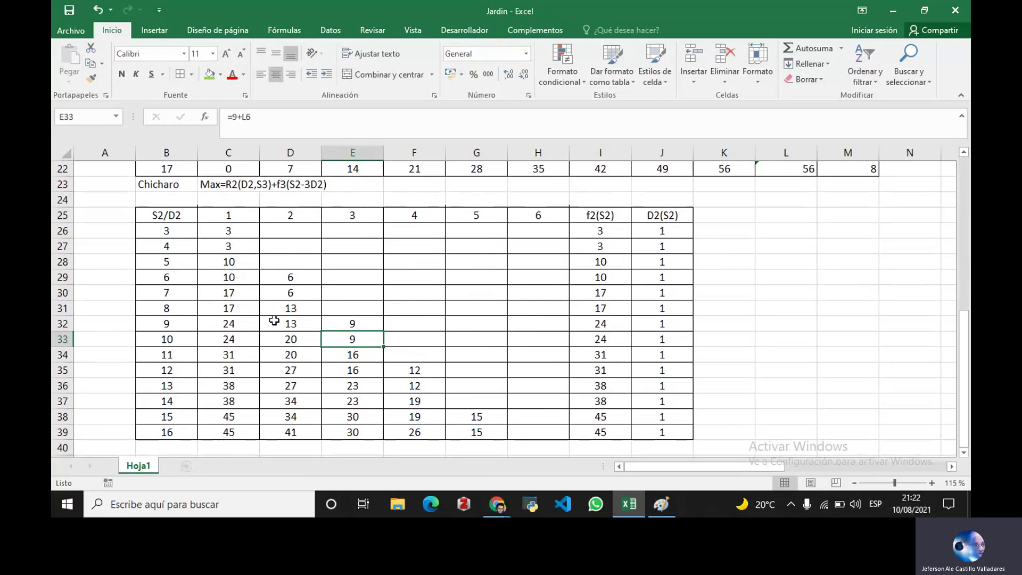
pyautogui.click(364, 324)
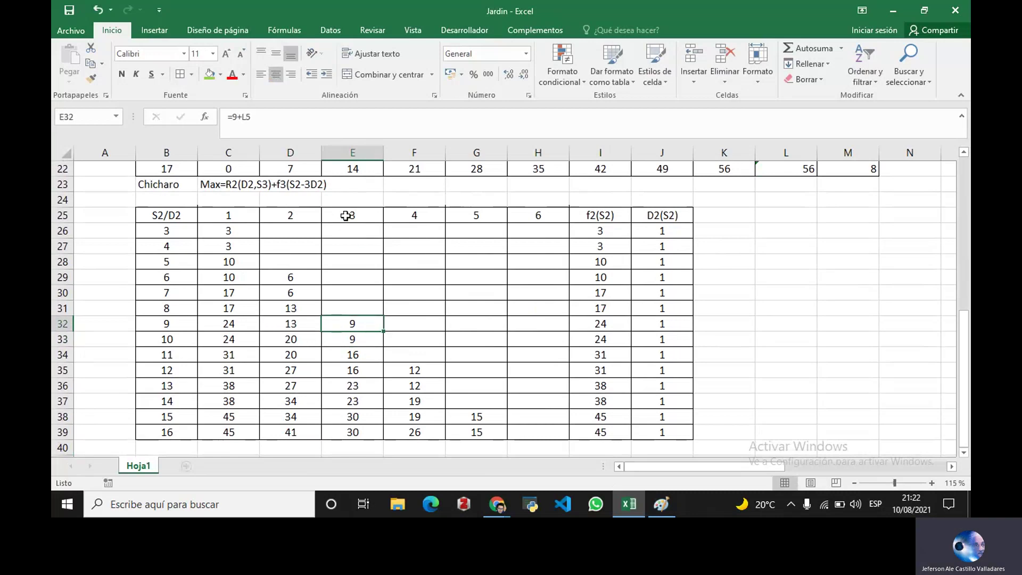
pyautogui.click(172, 323)
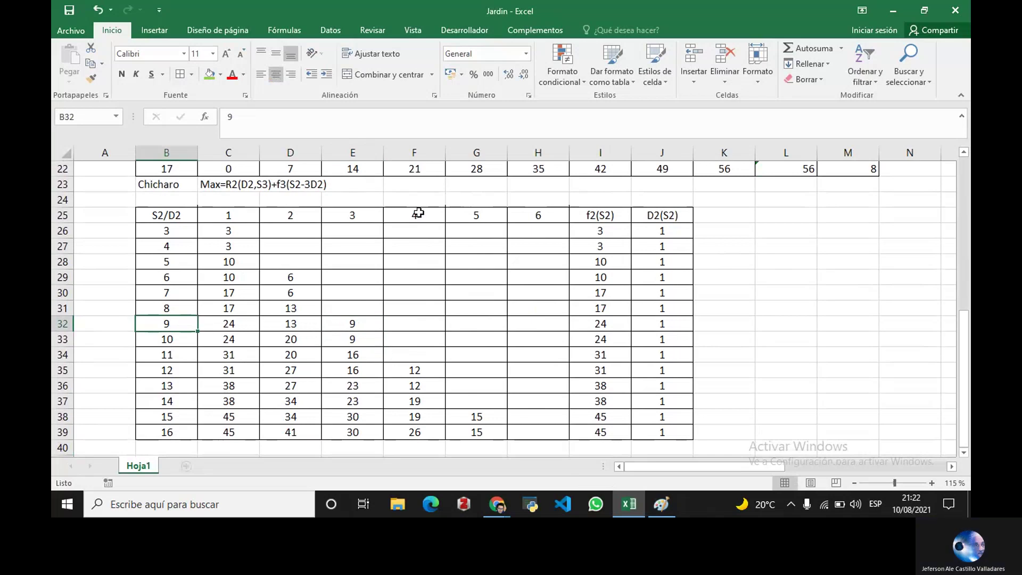
# - Inspect the first formulas of the four- and five-row decisions in F35 and G38, and the six-row cell H39
pyautogui.click(387, 216)
pyautogui.click(391, 370)
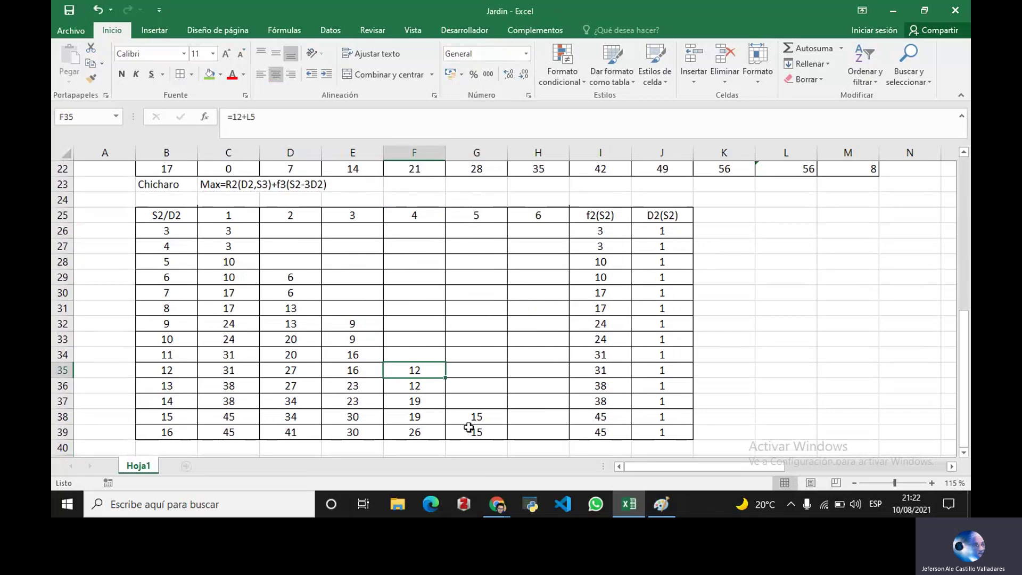
pyautogui.click(456, 414)
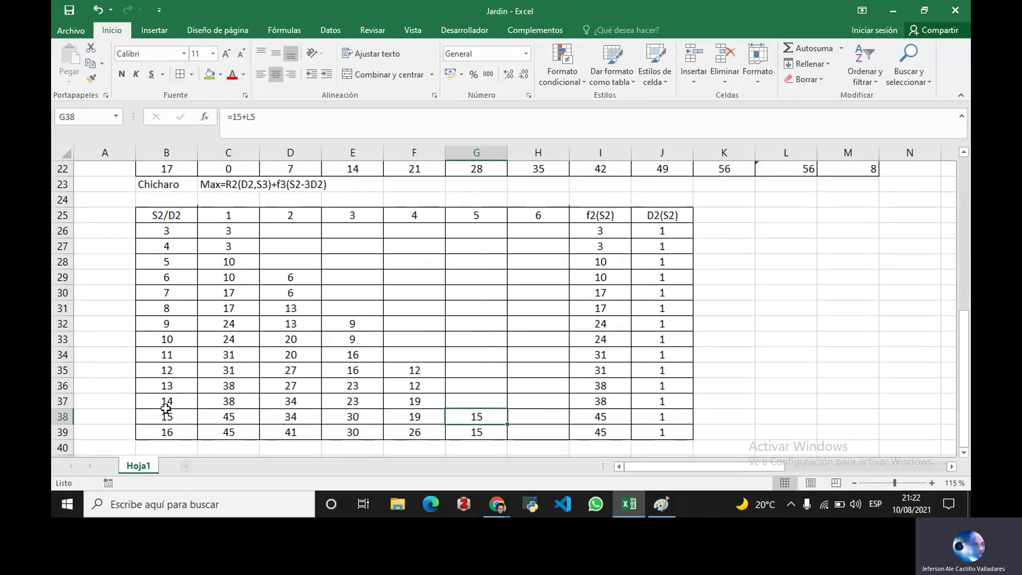
pyautogui.click(536, 436)
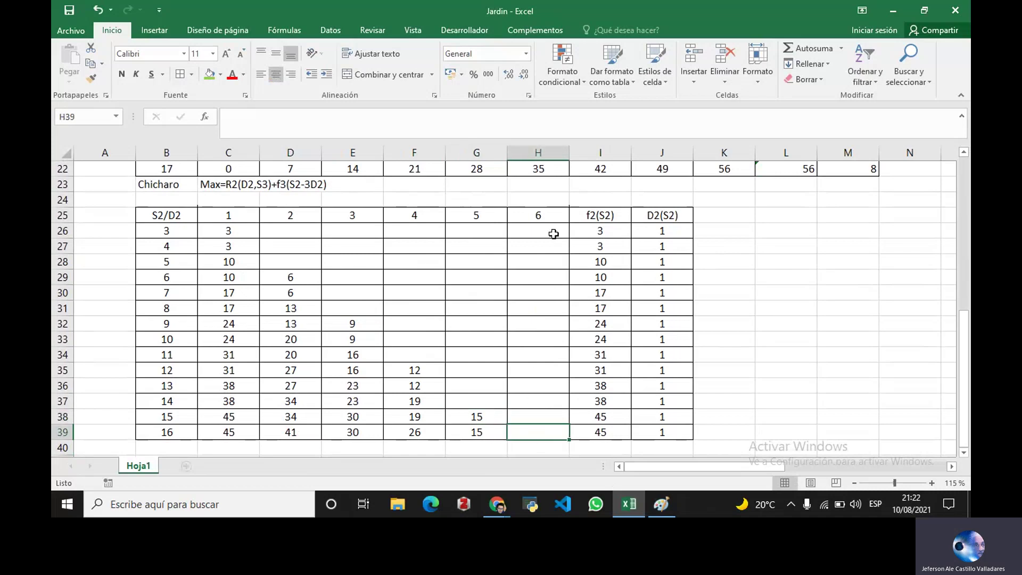
# - Add the states 17, 18, 19 and 20 to B40:B43 beneath the Chicharo table's state column
pyautogui.scroll(-1, 495, 319)
pyautogui.scroll(8, 482, 293)
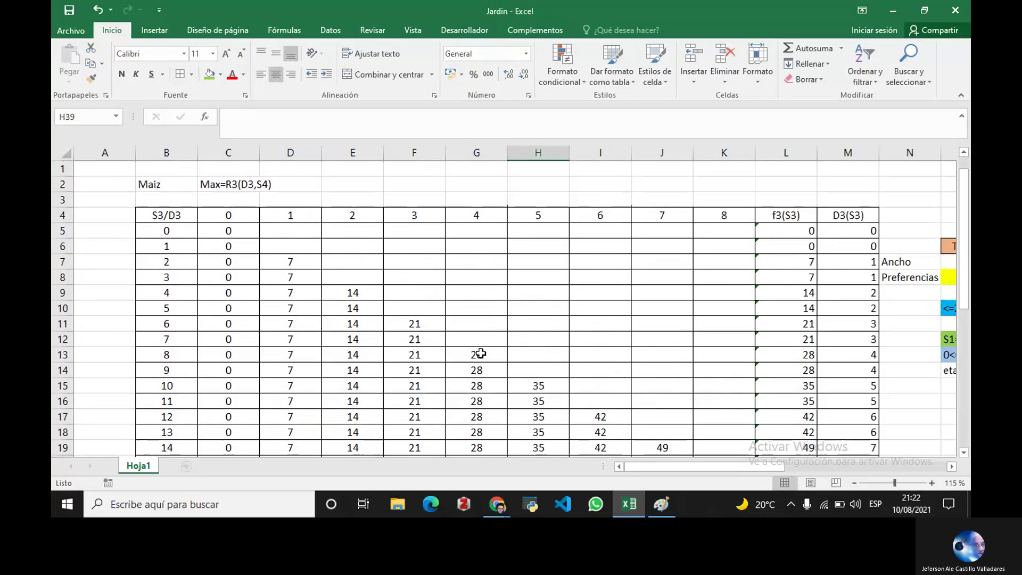
pyautogui.moveTo(727, 468); pyautogui.dragTo(673, 467)
pyautogui.scroll(-1, 592, 410)
pyautogui.scroll(-5, 592, 409)
pyautogui.scroll(-3, 333, 378)
pyautogui.click(162, 399)
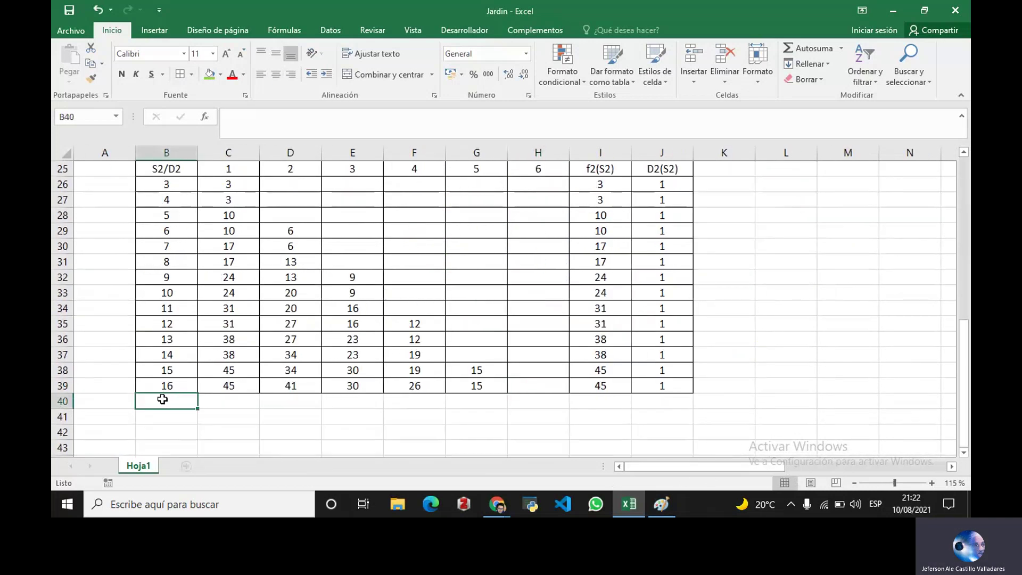
pyautogui.write('17')
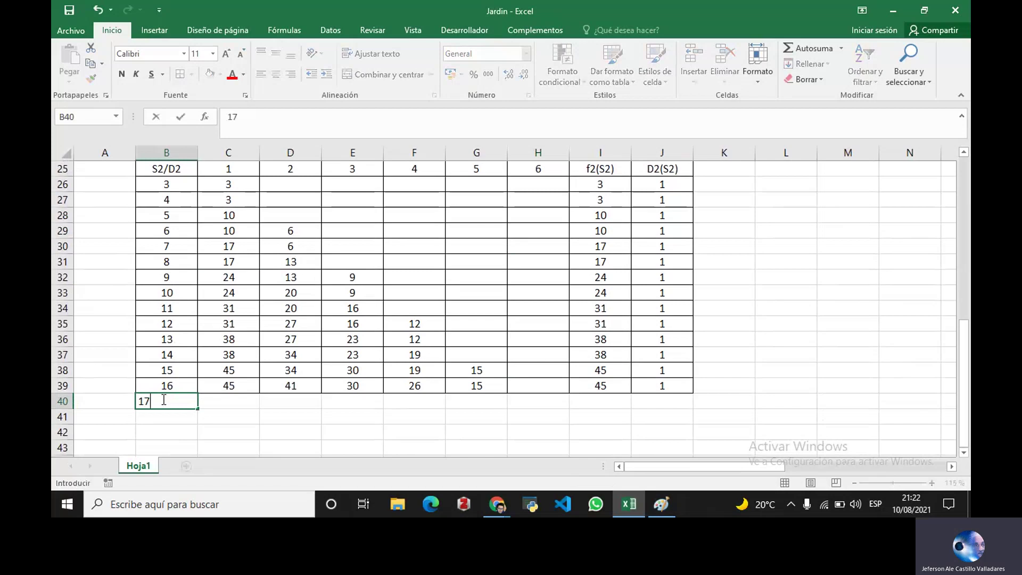
pyautogui.press('Return')
pyautogui.write('18')
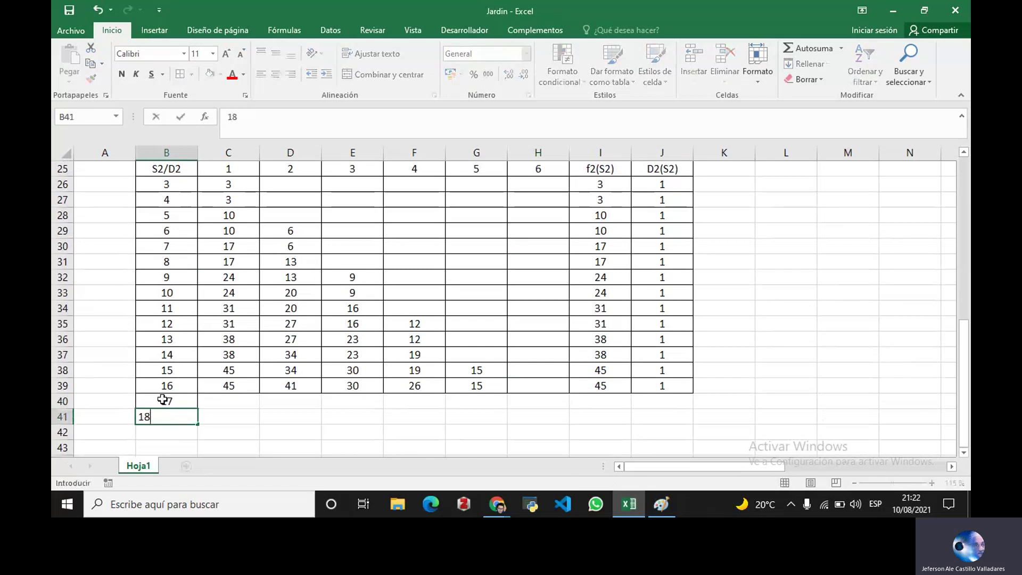
pyautogui.press('Return')
pyautogui.write('19')
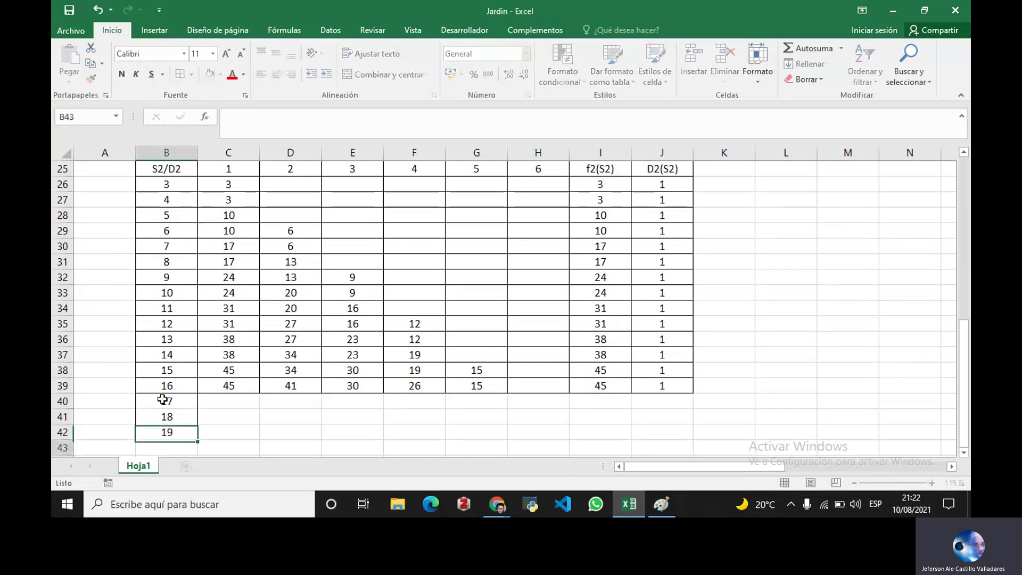
pyautogui.press('Return')
pyautogui.write('20')
pyautogui.press('Tab')
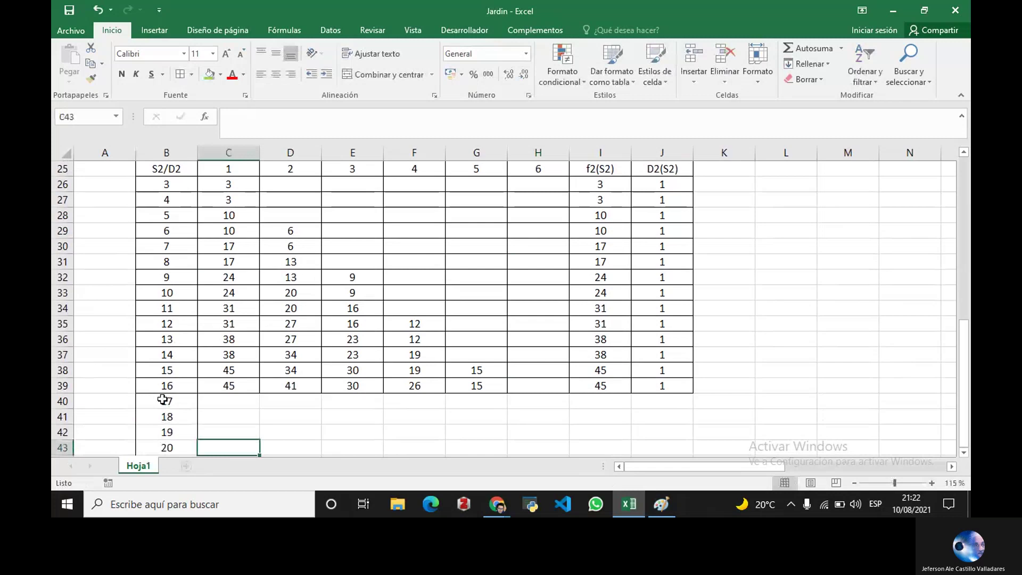
# - Apply all borders to the new Chicharo rows in B40:J43
pyautogui.scroll(-1, 235, 336)
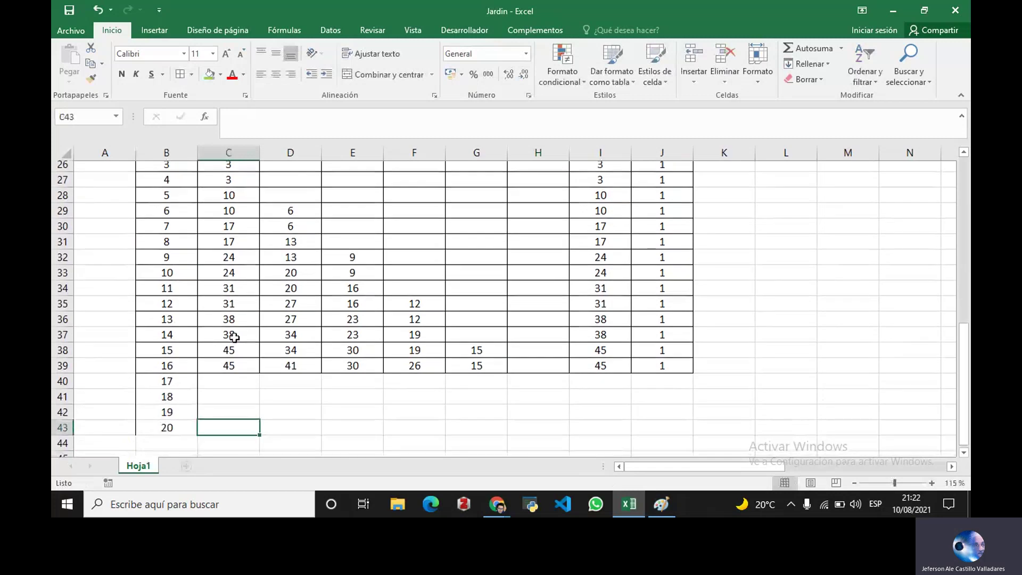
pyautogui.scroll(5, 463, 289)
pyautogui.scroll(-7, 463, 289)
pyautogui.moveTo(166, 308); pyautogui.dragTo(662, 355)
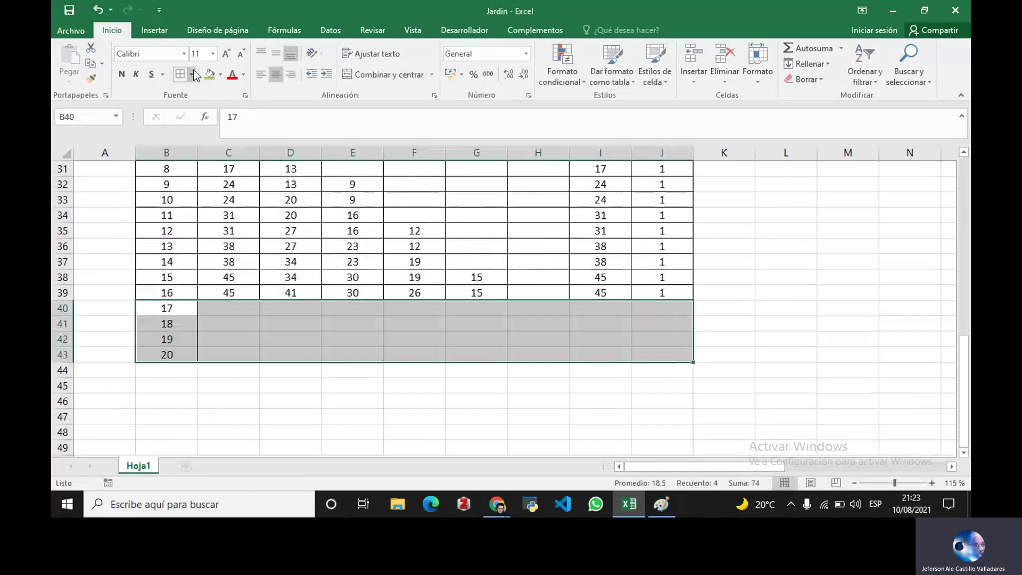
pyautogui.click(180, 76)
# - Fill the MAX formula of I39 in the f2(S2) column down through I43
pyautogui.click(620, 297)
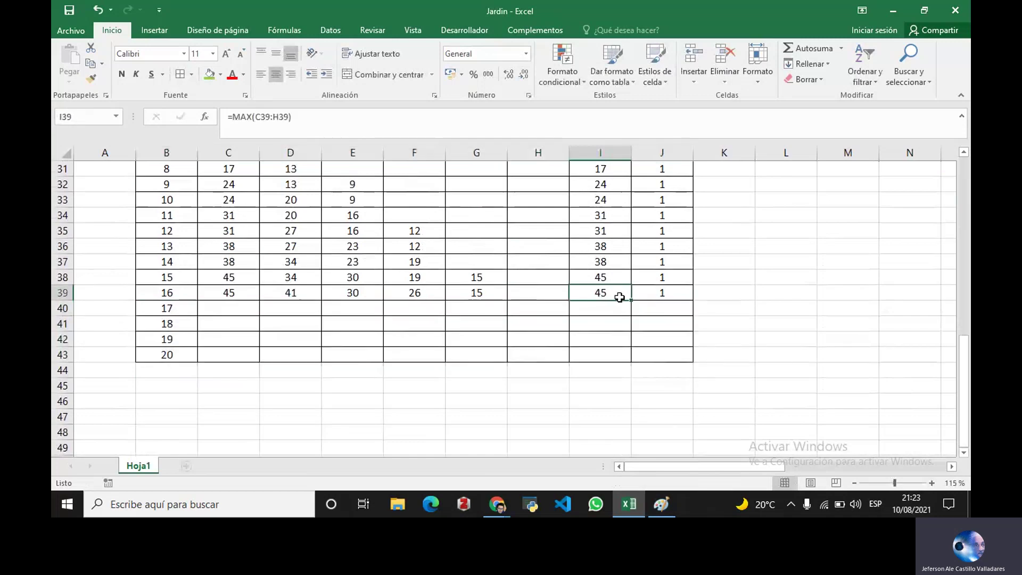
pyautogui.moveTo(630, 301); pyautogui.dragTo(612, 359)
pyautogui.click(309, 400)
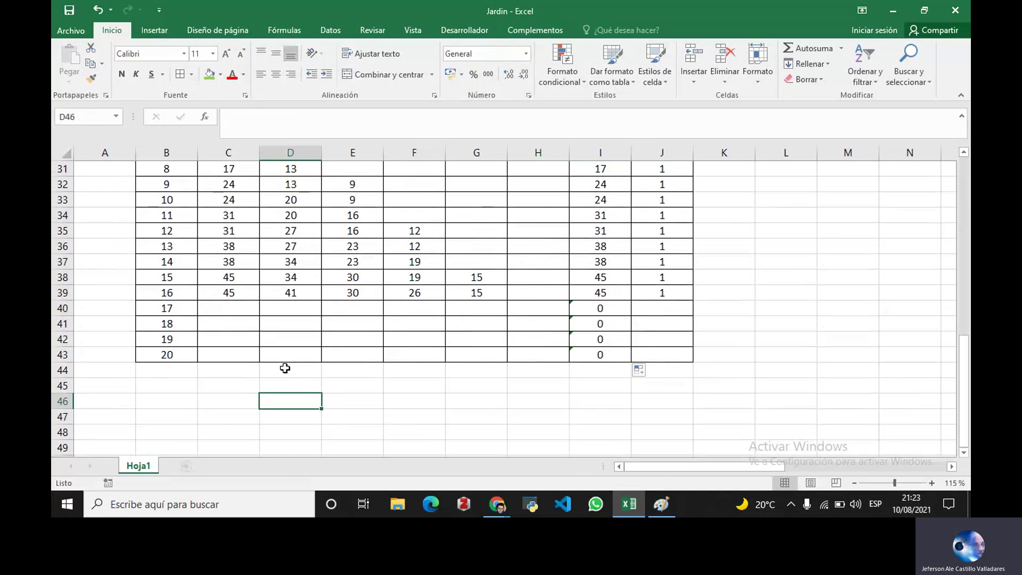
# - Check the formula in C39 and fill the one-row decision formulas from C26 down through C43
pyautogui.scroll(2, 285, 369)
pyautogui.scroll(-1, 239, 356)
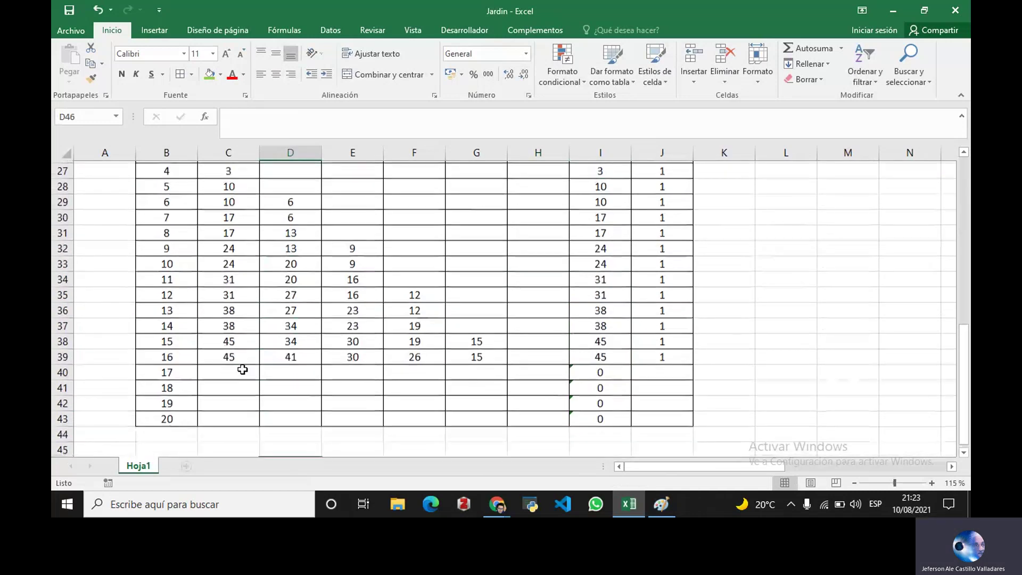
pyautogui.doubleClick(235, 343)
pyautogui.scroll(2, 235, 342)
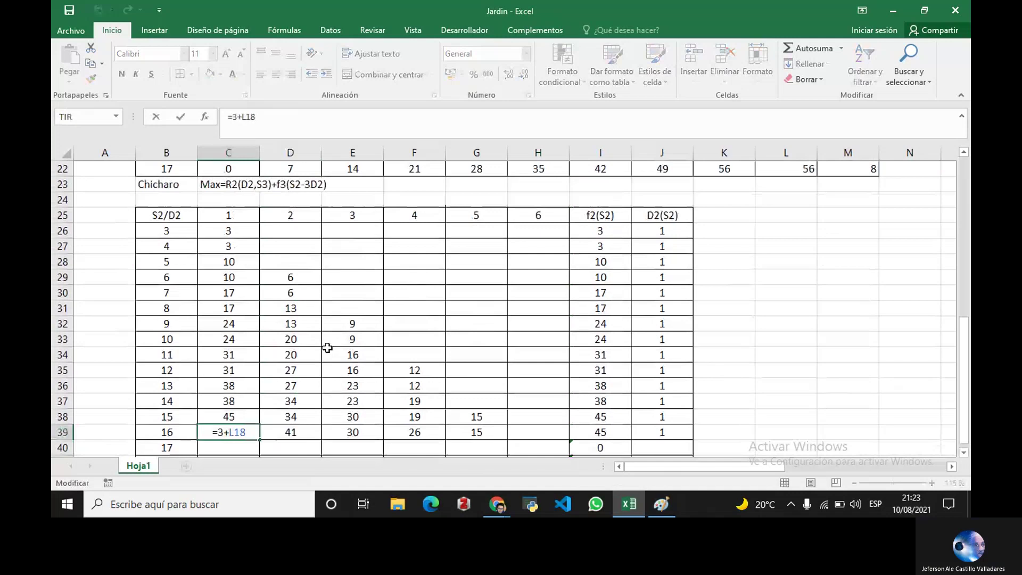
pyautogui.scroll(-1, 306, 397)
pyautogui.press('Escape')
pyautogui.moveTo(228, 184)
pyautogui.mouseDown()
pyautogui.moveTo(250, 417)
pyautogui.moveTo(254, 404)
pyautogui.mouseUp()
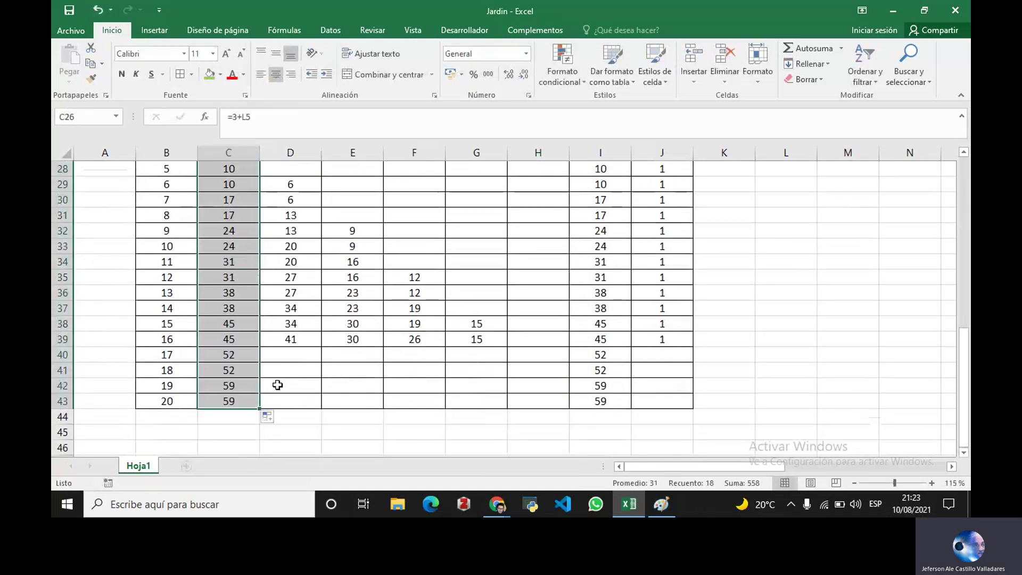
# - Fill the formulas for decisions 2 to 5 in columns D to G down through row 43
pyautogui.scroll(2, 291, 319)
pyautogui.moveTo(290, 277); pyautogui.dragTo(322, 435)
pyautogui.moveTo(352, 261); pyautogui.dragTo(374, 429)
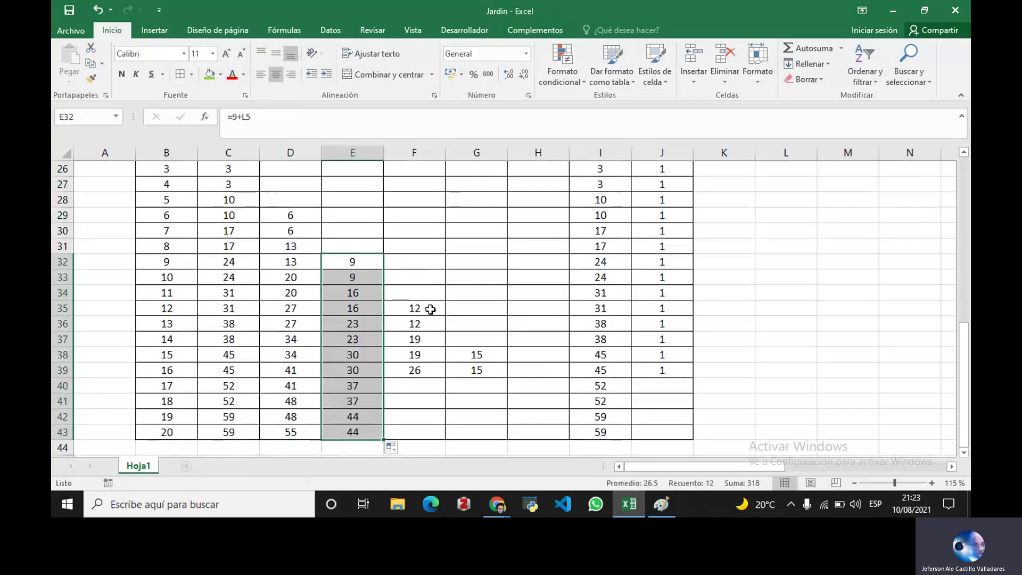
pyautogui.moveTo(429, 307); pyautogui.dragTo(447, 434)
pyautogui.moveTo(485, 353); pyautogui.dragTo(502, 439)
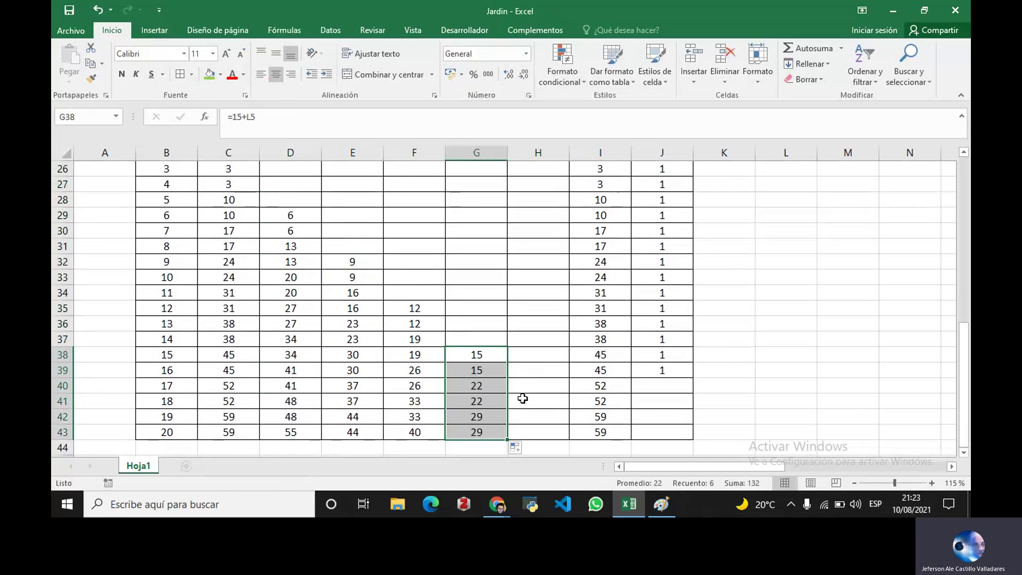
# - Enter the formula =6*3+L5 in H41 for the six-row decision at state 18
pyautogui.scroll(3, 521, 402)
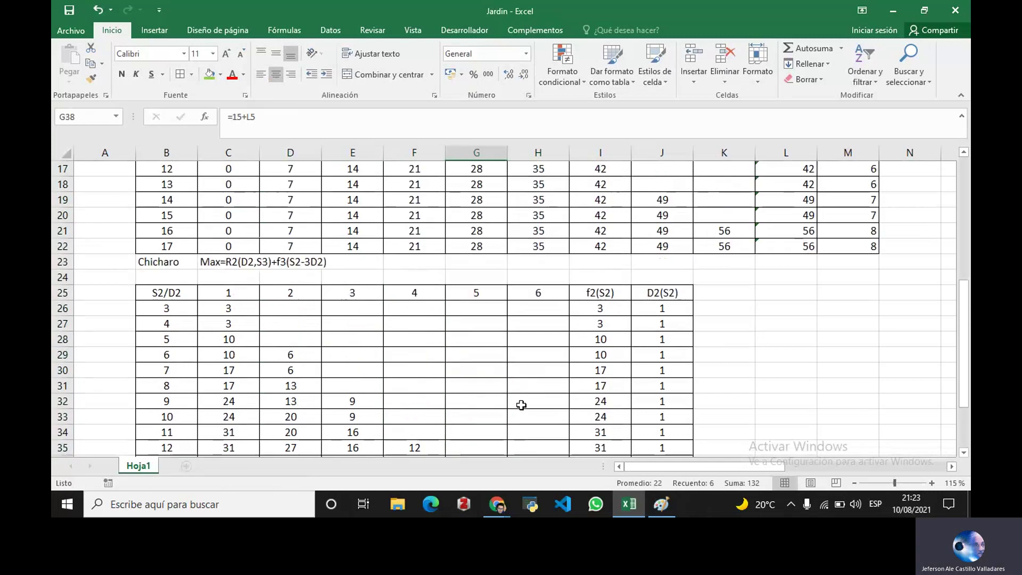
pyautogui.click(534, 294)
pyautogui.scroll(-4, 537, 302)
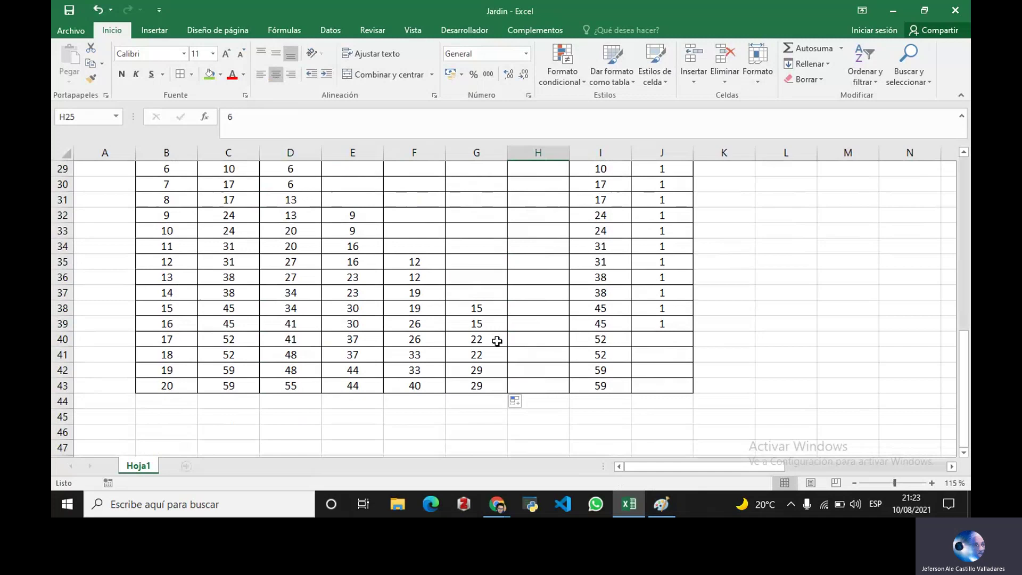
pyautogui.click(524, 357)
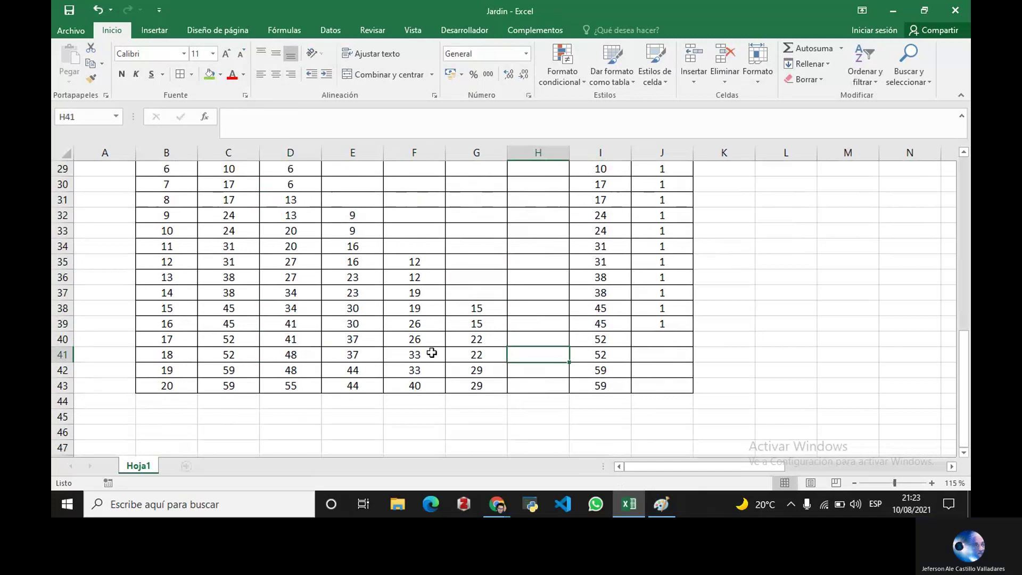
pyautogui.scroll(6, 453, 330)
pyautogui.scroll(-6, 459, 347)
pyautogui.scroll(3, 458, 347)
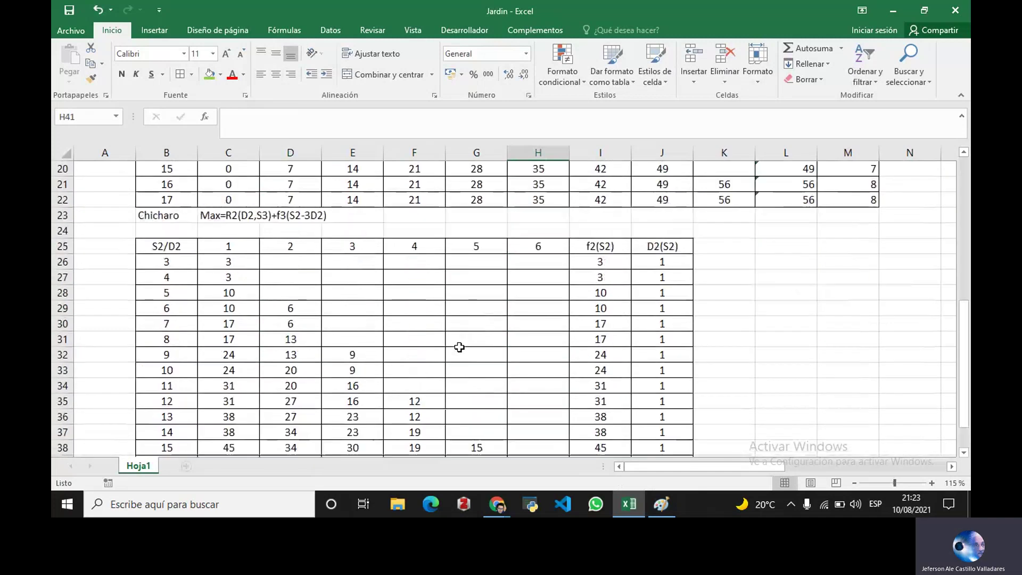
pyautogui.scroll(-2, 459, 347)
pyautogui.write('=')
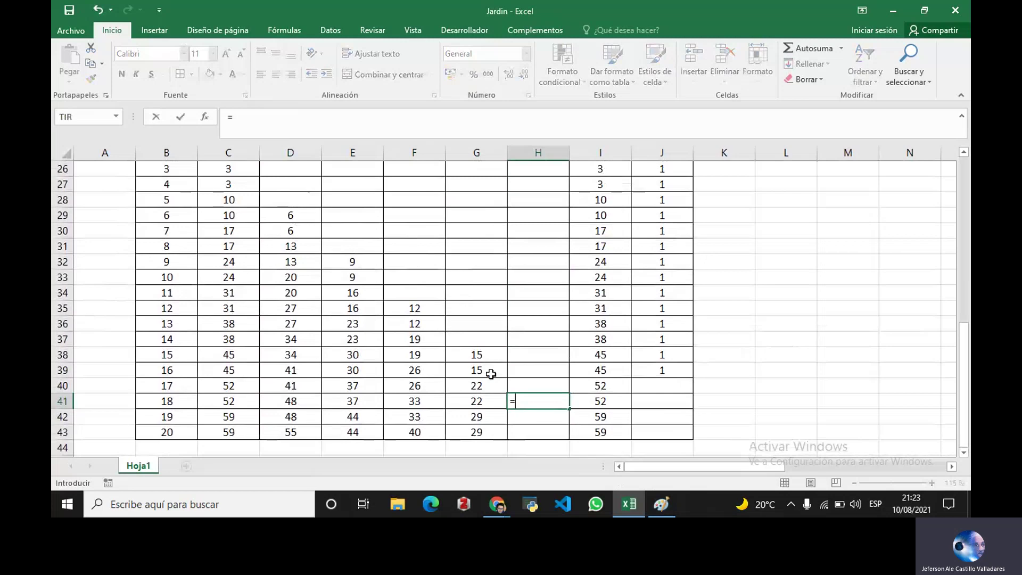
pyautogui.write('6*3+')
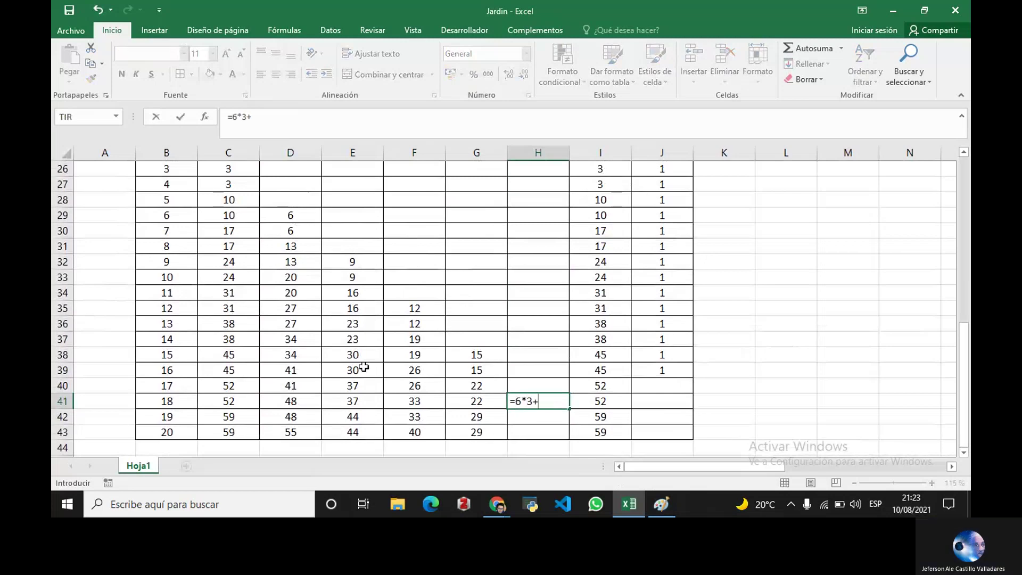
pyautogui.scroll(1, 186, 408)
pyautogui.scroll(1, 202, 407)
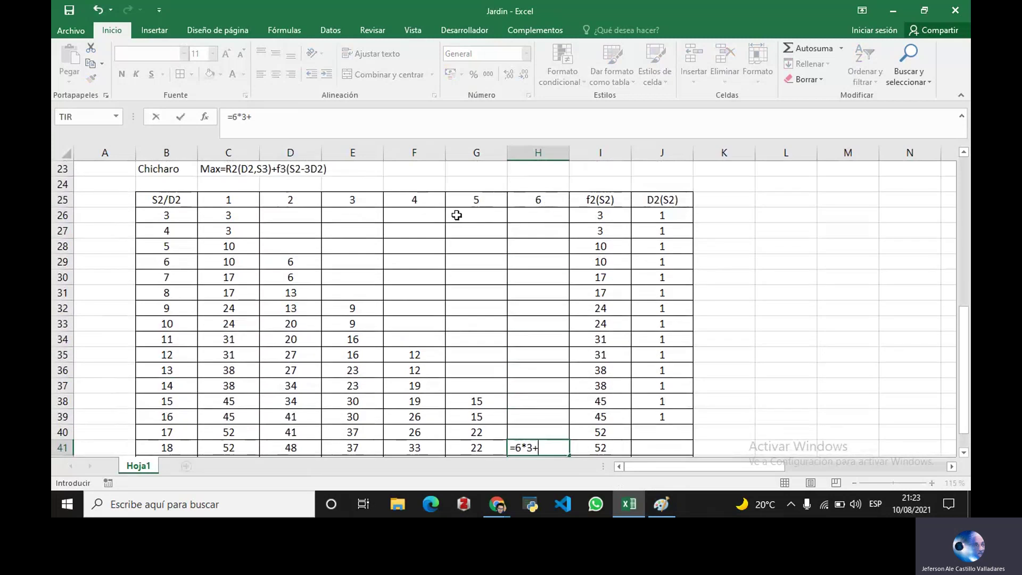
pyautogui.scroll(7, 530, 224)
pyautogui.click(793, 231)
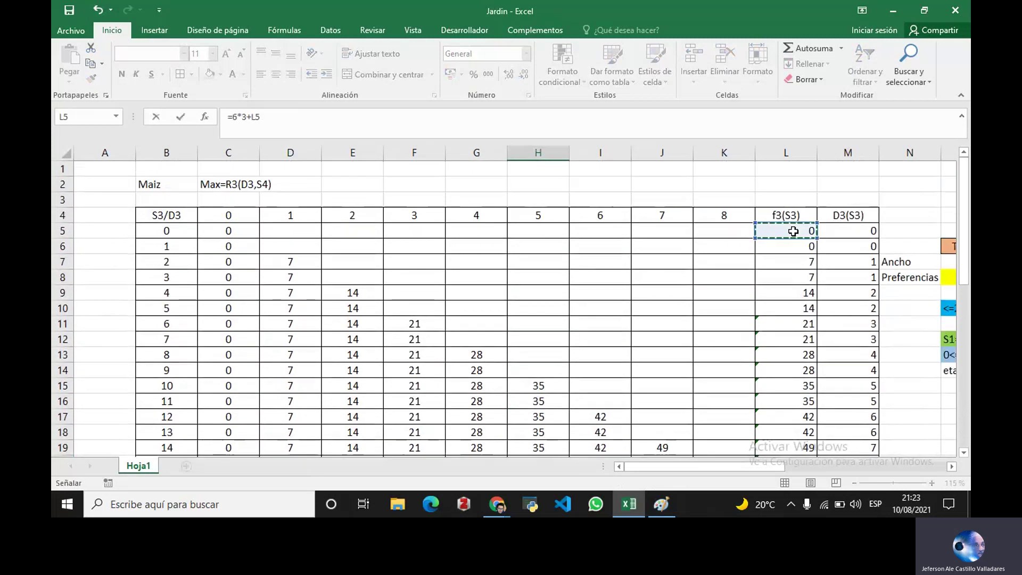
pyautogui.press('Return')
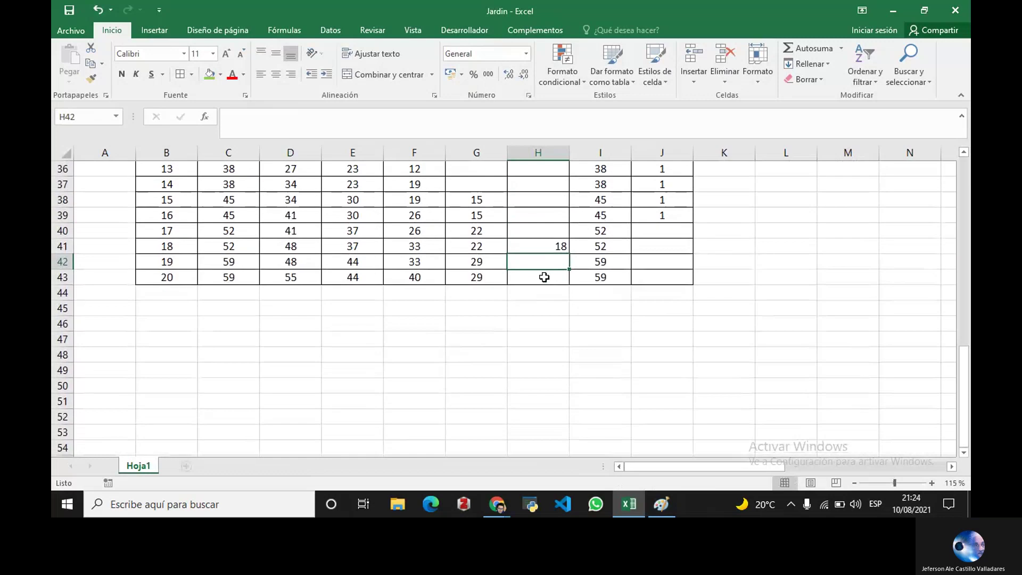
# - Fill the six-row decision formula of H41 down through H43
pyautogui.press('Up')
pyautogui.scroll(1, 564, 306)
pyautogui.moveTo(570, 313); pyautogui.dragTo(568, 328)
# - Open the formula in H43, trace its reference to L7 in the f3(S3) column, and close it unchanged
pyautogui.click(554, 327)
pyautogui.doubleClick(535, 328)
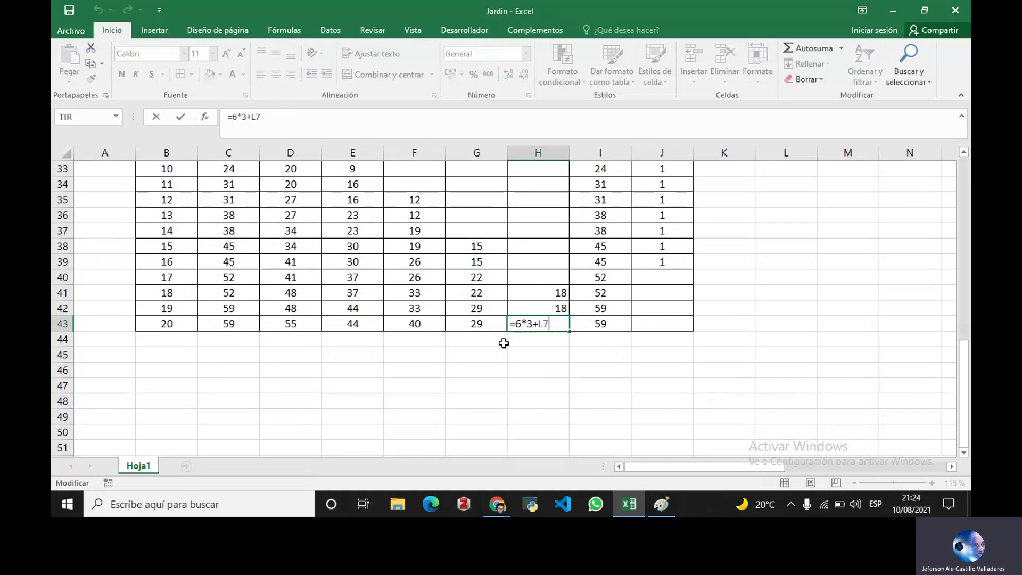
pyautogui.scroll(4, 184, 338)
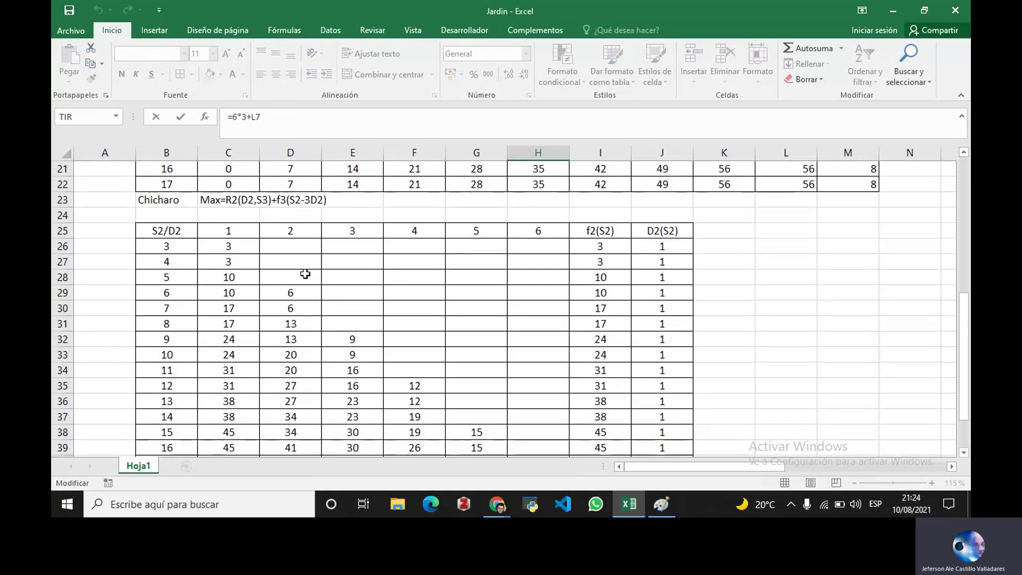
pyautogui.scroll(6, 468, 216)
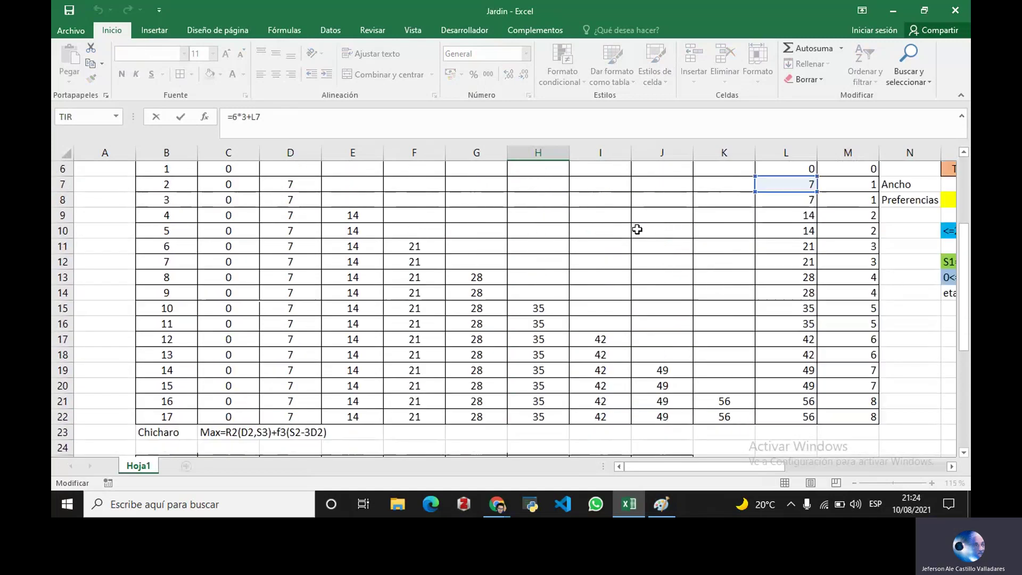
pyautogui.scroll(-12, 689, 249)
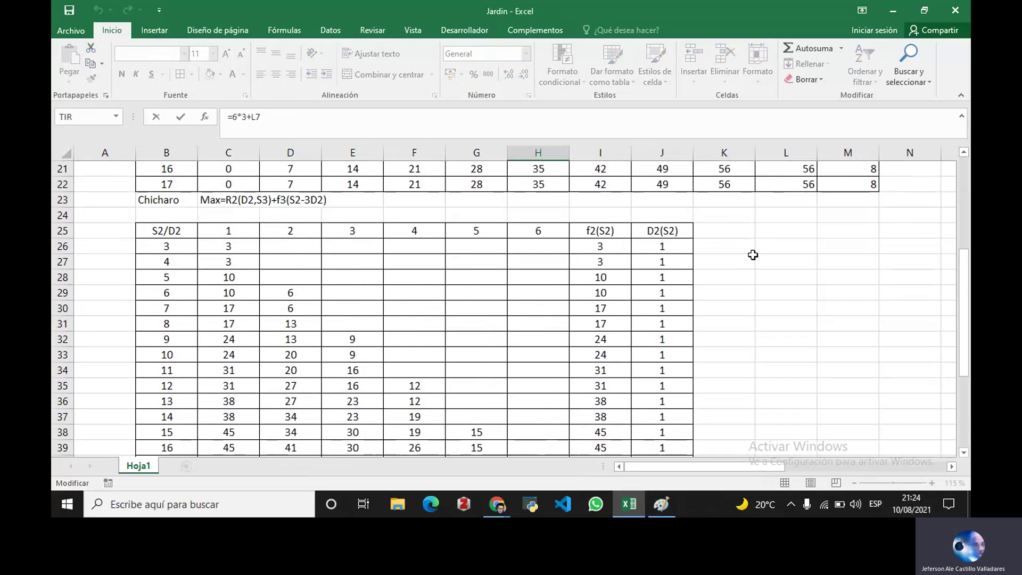
pyautogui.press('Return')
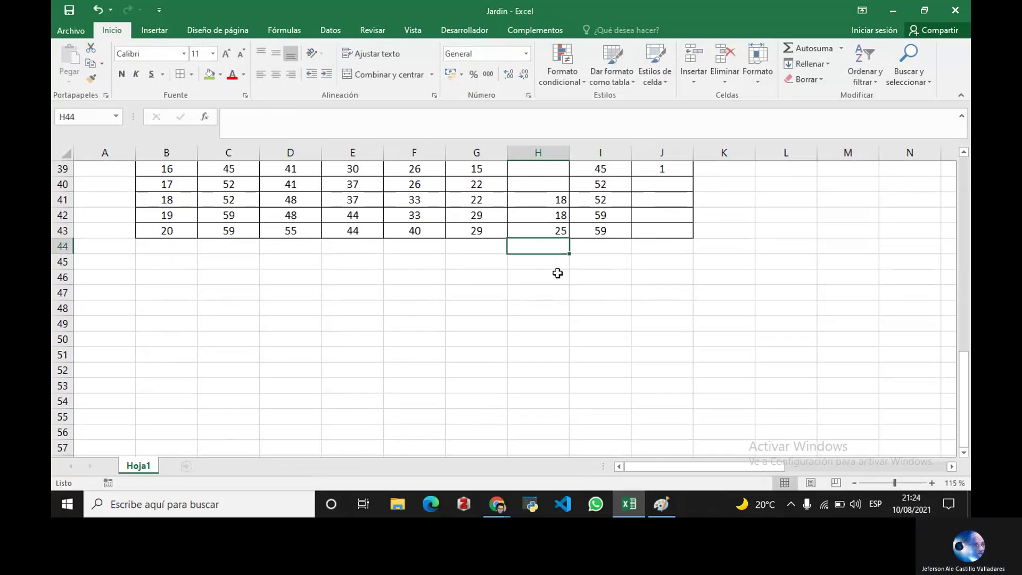
# - Enter 1 as the optimal decision D2(S2) in each cell of J40:J43
pyautogui.scroll(5, 557, 271)
pyautogui.scroll(-2, 568, 300)
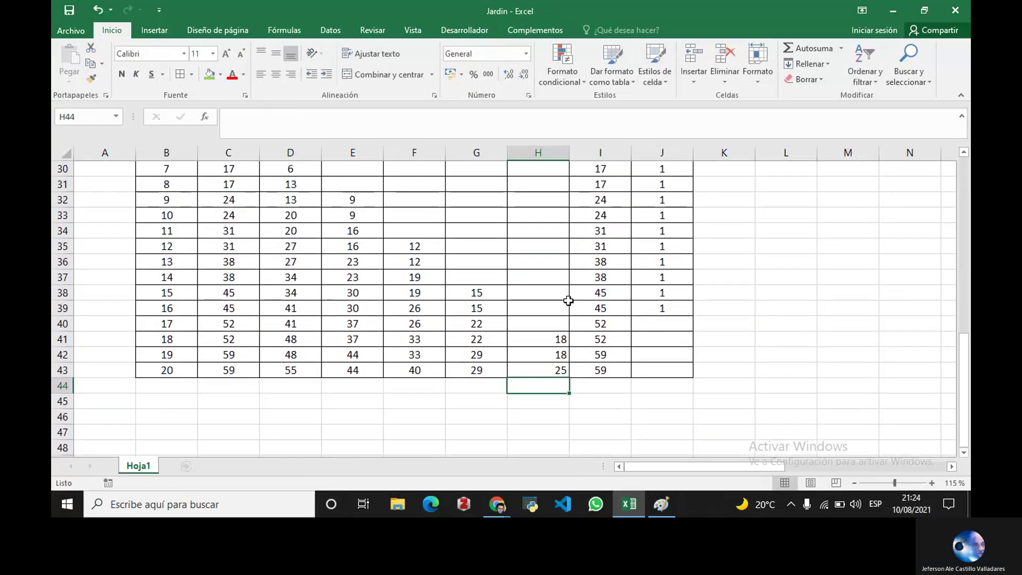
pyautogui.click(643, 322)
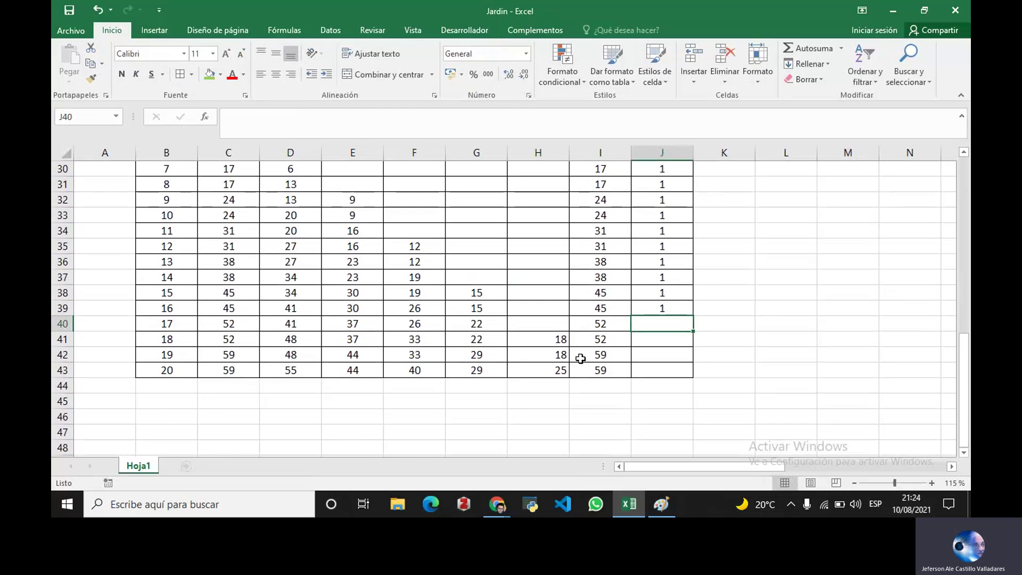
pyautogui.scroll(3, 582, 356)
pyautogui.scroll(-3, 582, 354)
pyautogui.scroll(1, 581, 348)
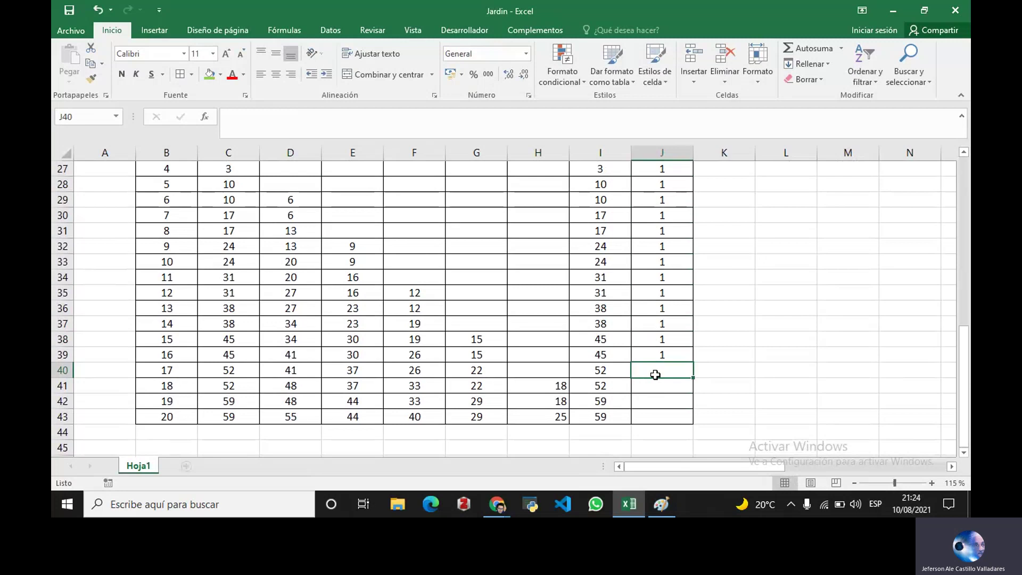
pyautogui.write('1')
pyautogui.press('Tab')
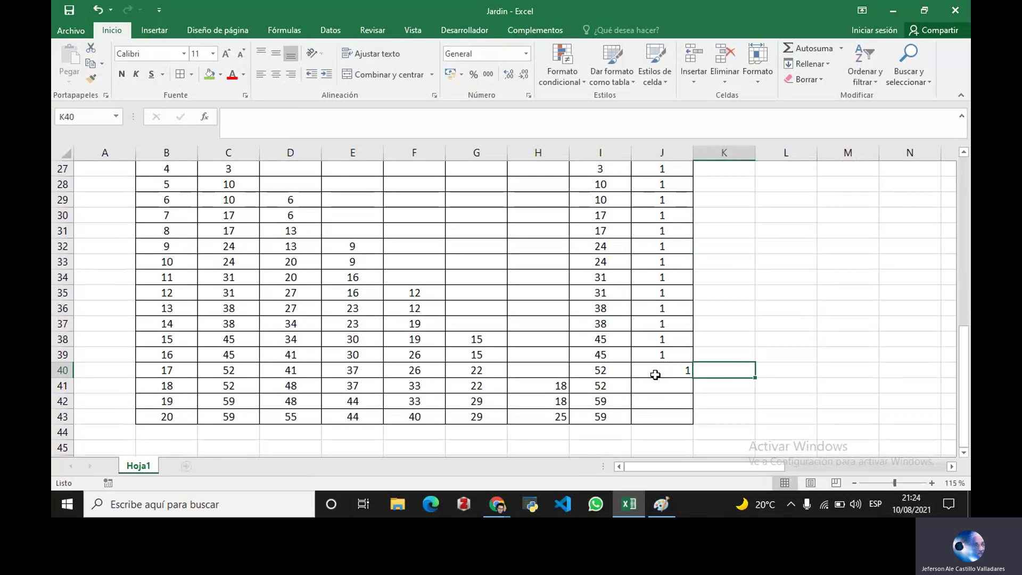
pyautogui.press('Return')
pyautogui.write('1')
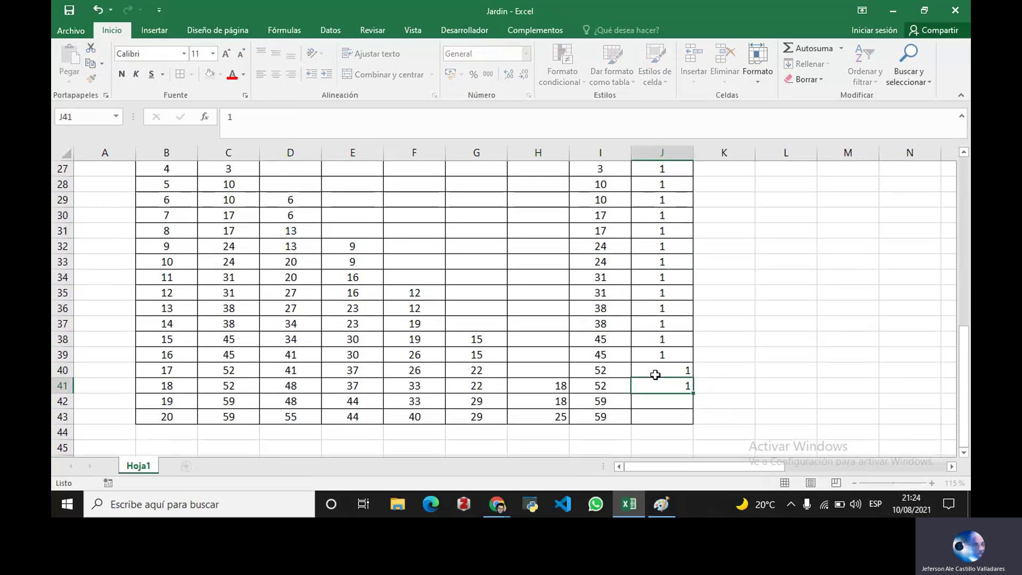
pyautogui.press('Return')
pyautogui.write('1')
pyautogui.press('Return')
pyautogui.write('1')
pyautogui.press('Return')
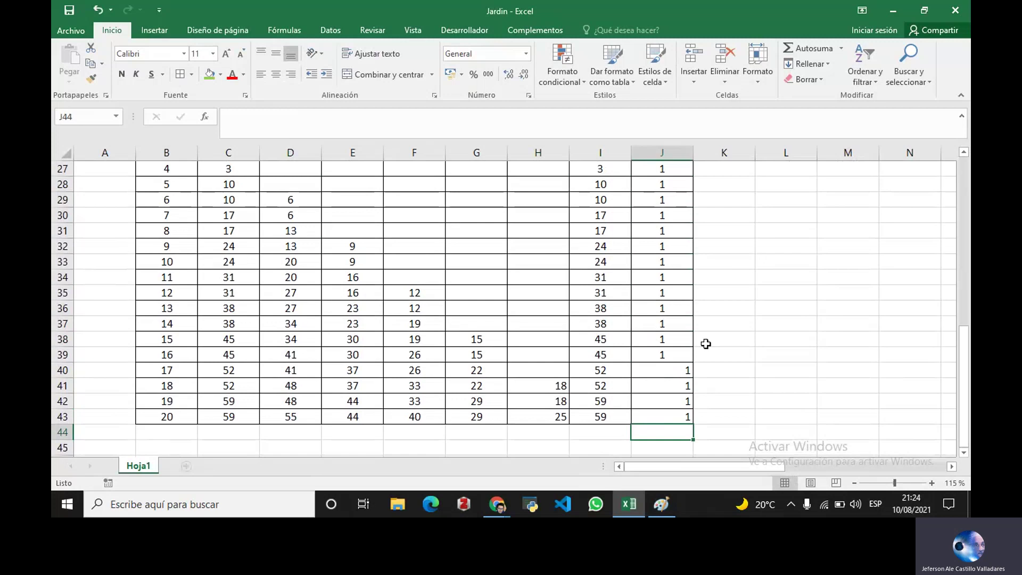
# - Center the D2(S2) values in J40:J43
pyautogui.moveTo(661, 372); pyautogui.dragTo(660, 416)
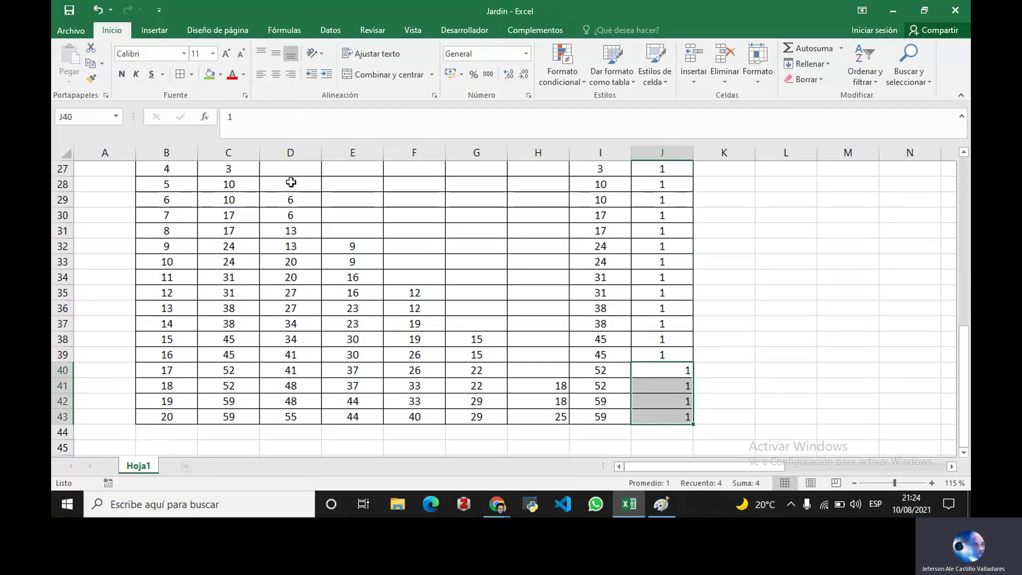
pyautogui.click(277, 75)
pyautogui.click(814, 383)
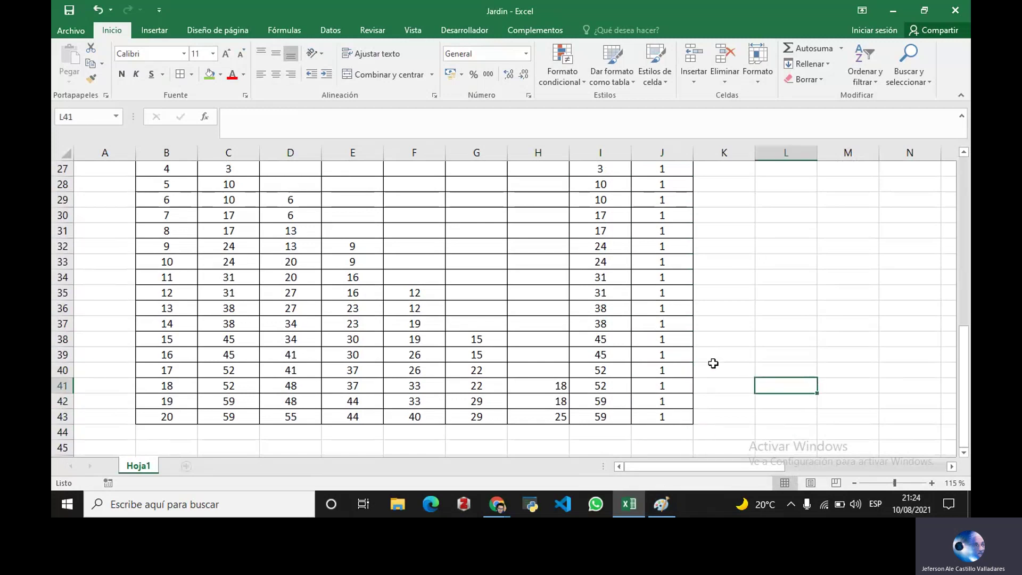
# - Examine the widths, preferences and S and D ranges of the three stages beside the f3(S3) table
pyautogui.scroll(6, 714, 363)
pyautogui.scroll(-7, 708, 358)
pyautogui.scroll(6, 708, 359)
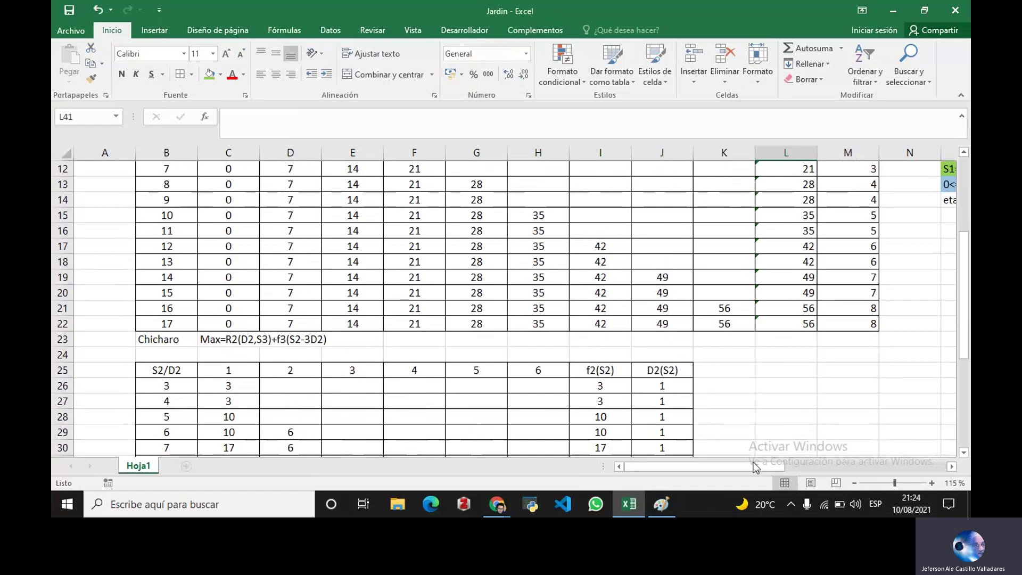
pyautogui.moveTo(756, 467); pyautogui.dragTo(835, 468)
pyautogui.scroll(3, 600, 383)
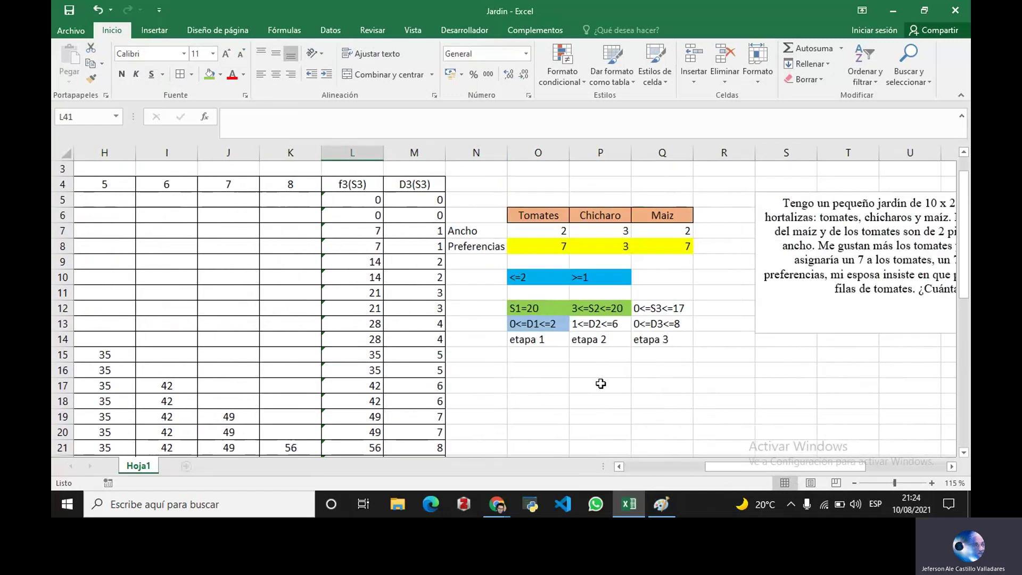
pyautogui.moveTo(739, 467); pyautogui.dragTo(658, 467)
pyautogui.scroll(-1, 439, 376)
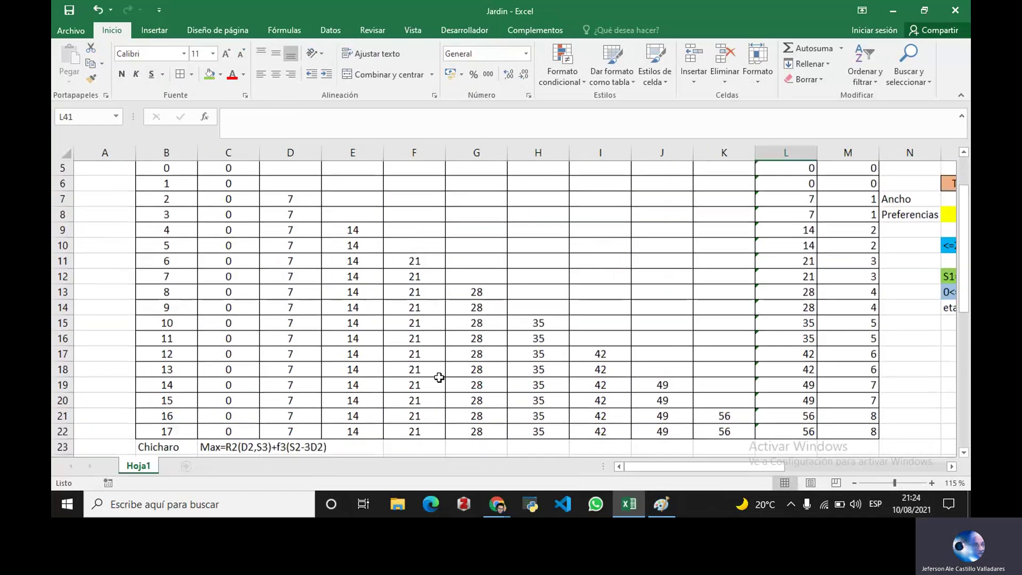
pyautogui.scroll(-9, 438, 377)
# - Enter the stage label Tomate in B45 below the Chicharo table
pyautogui.click(160, 355)
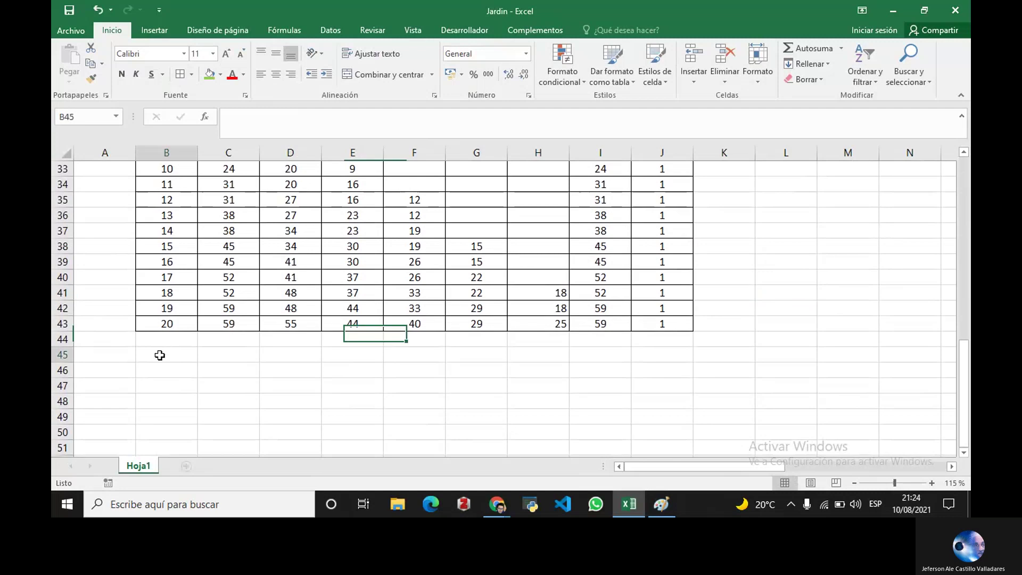
pyautogui.press('Right')
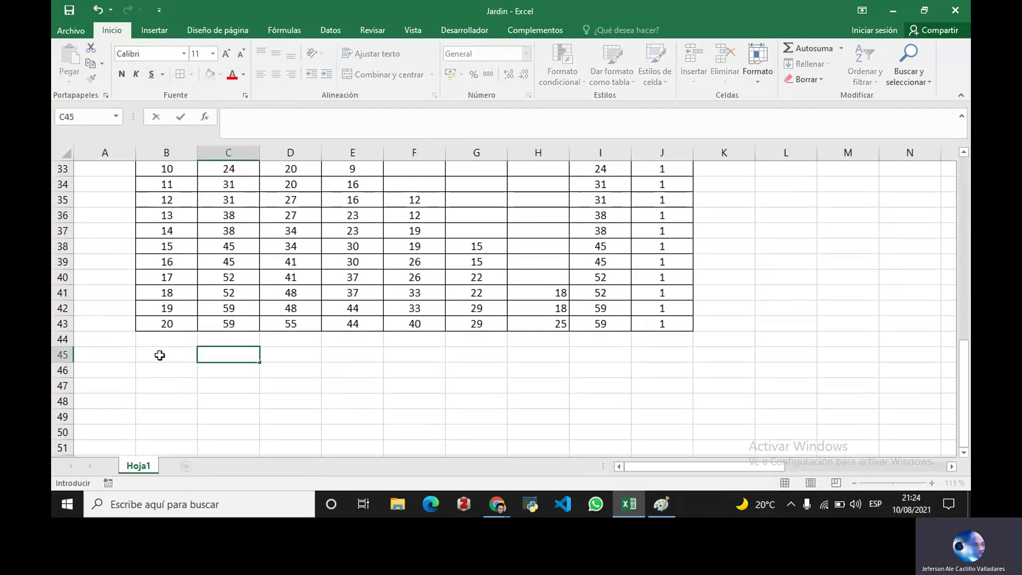
pyautogui.click(159, 355)
pyautogui.write('Tomat')
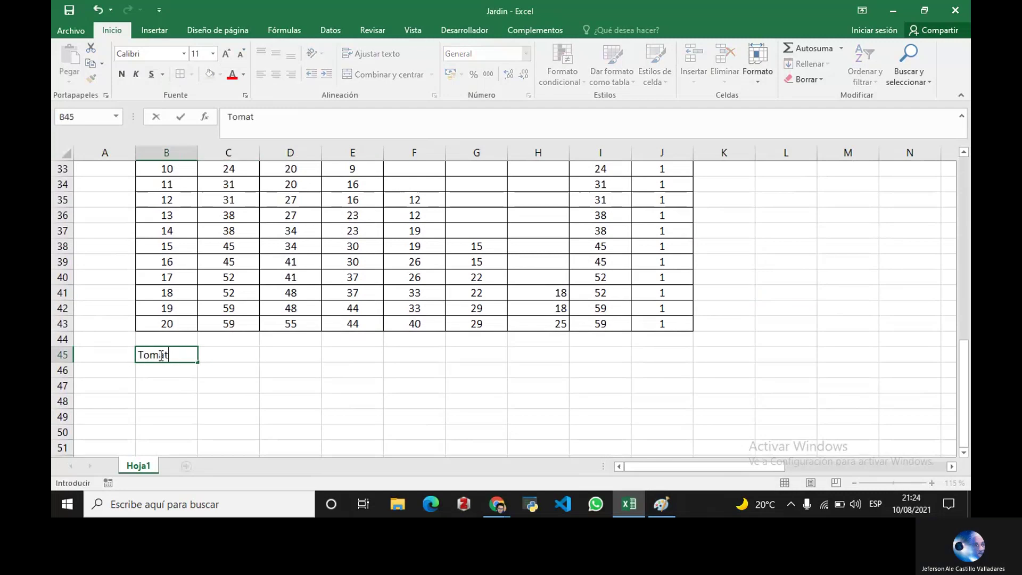
pyautogui.write('e')
pyautogui.press('Return')
pyautogui.press('Return')
# - Enter the table header S1/D1 in B47 and the state 20 beneath it in B48
pyautogui.write('S')
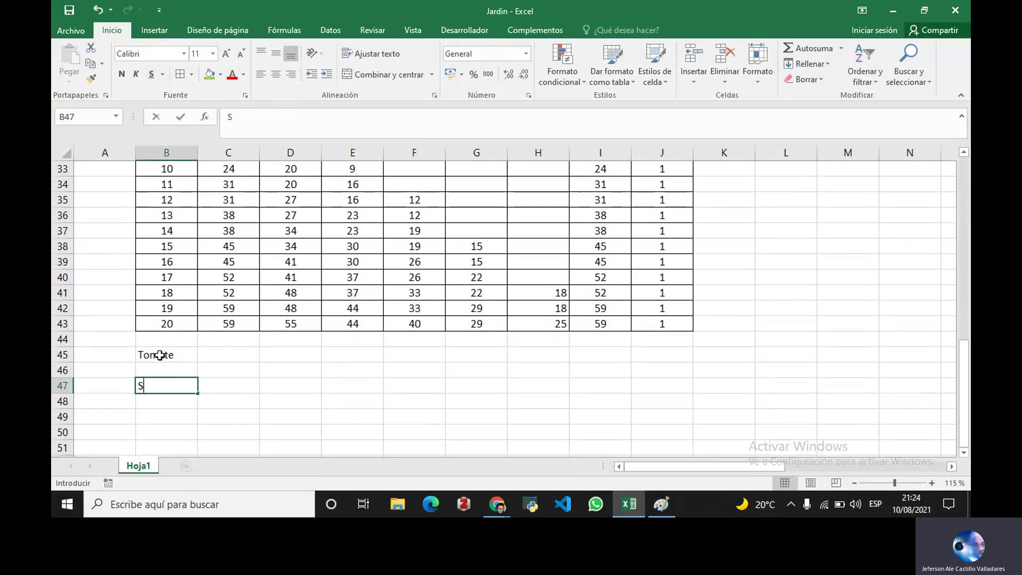
pyautogui.write('1/D1')
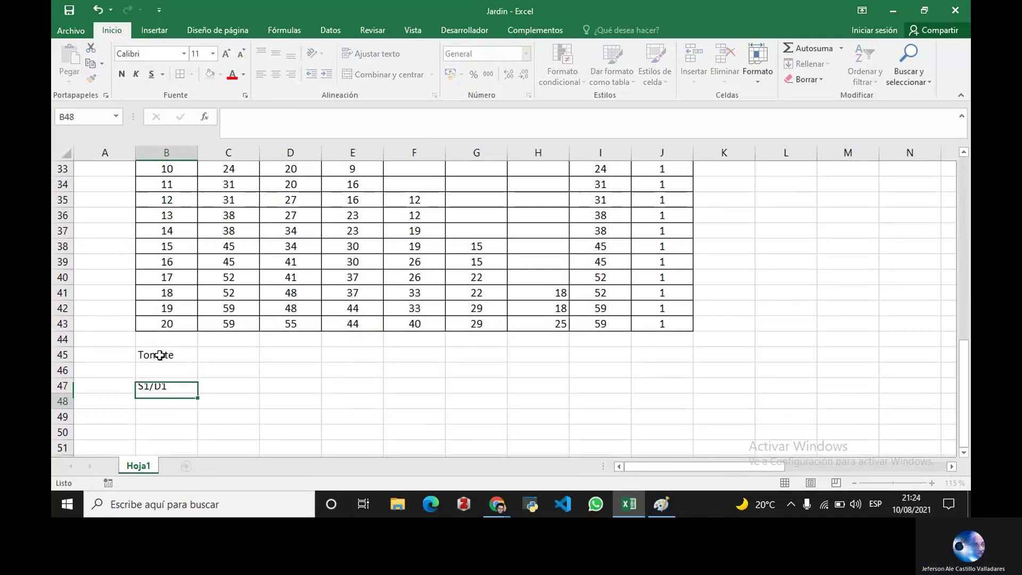
pyautogui.press('Return')
pyautogui.write('20')
pyautogui.press('Tab')
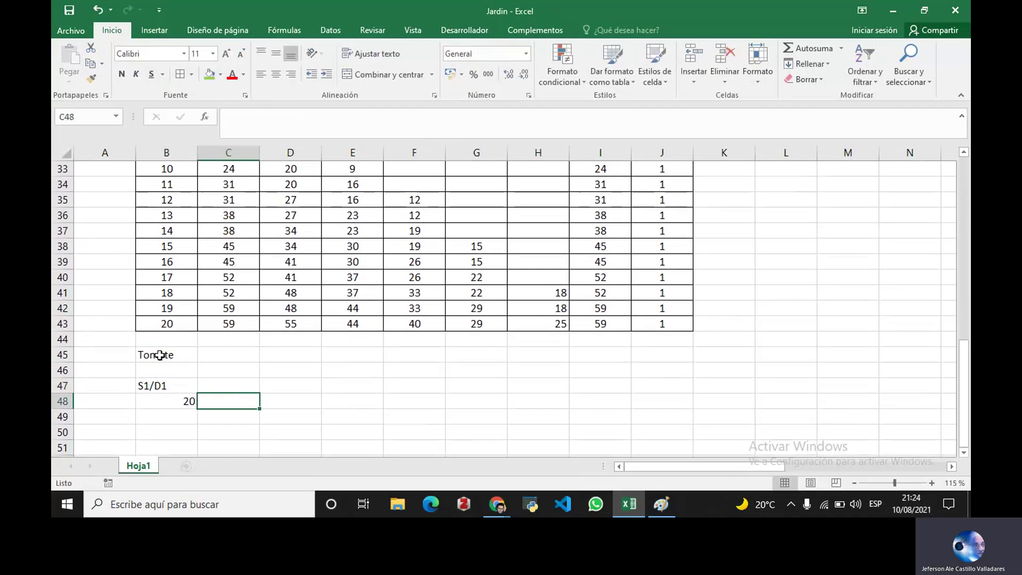
# - Enter the tomato decisions 0, 1 and 2 as column headers in C47:E47
pyautogui.press('Up')
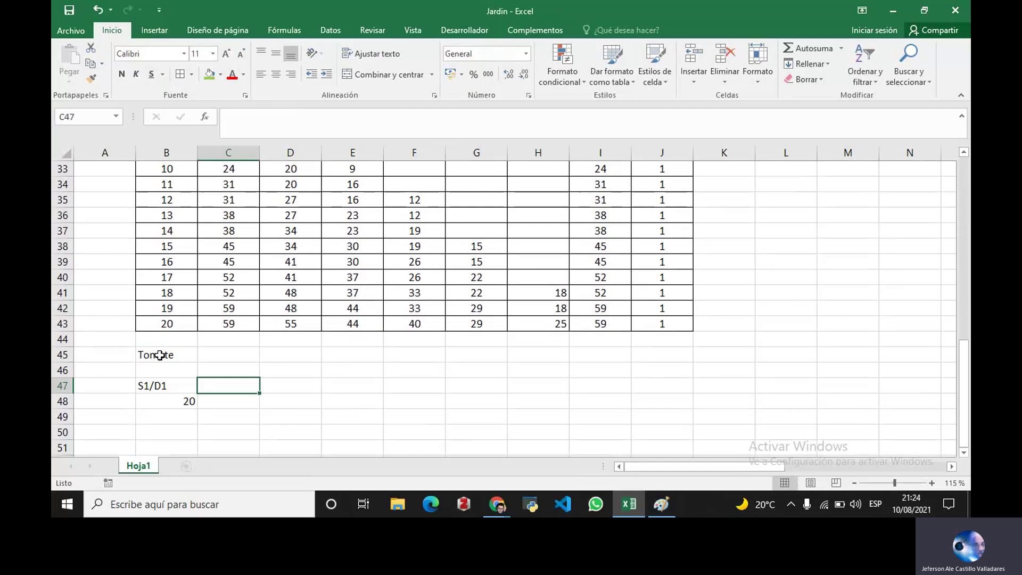
pyautogui.write('0')
pyautogui.press('Tab')
pyautogui.write('1')
pyautogui.press('Tab')
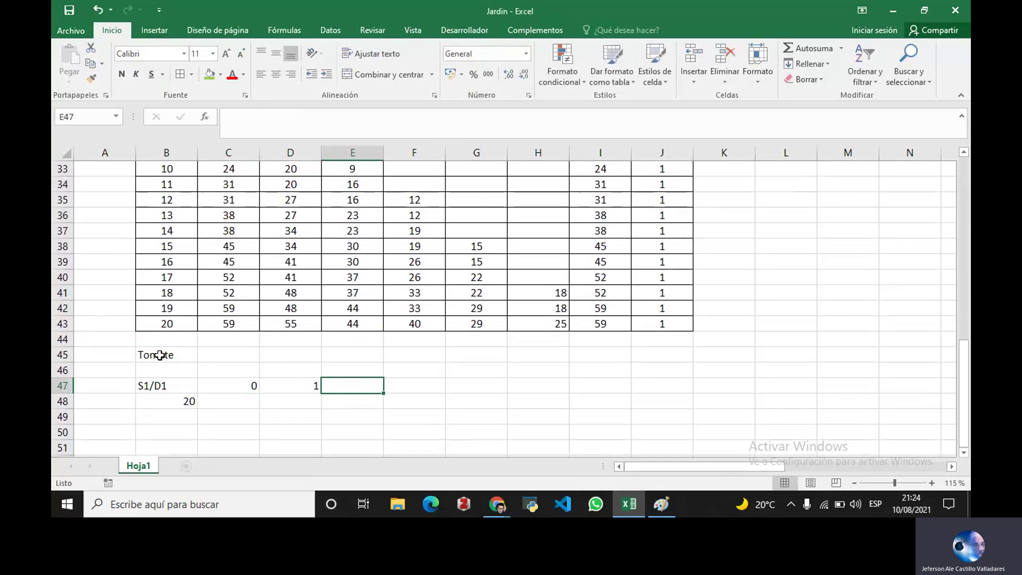
pyautogui.write('2')
pyautogui.press('Tab')
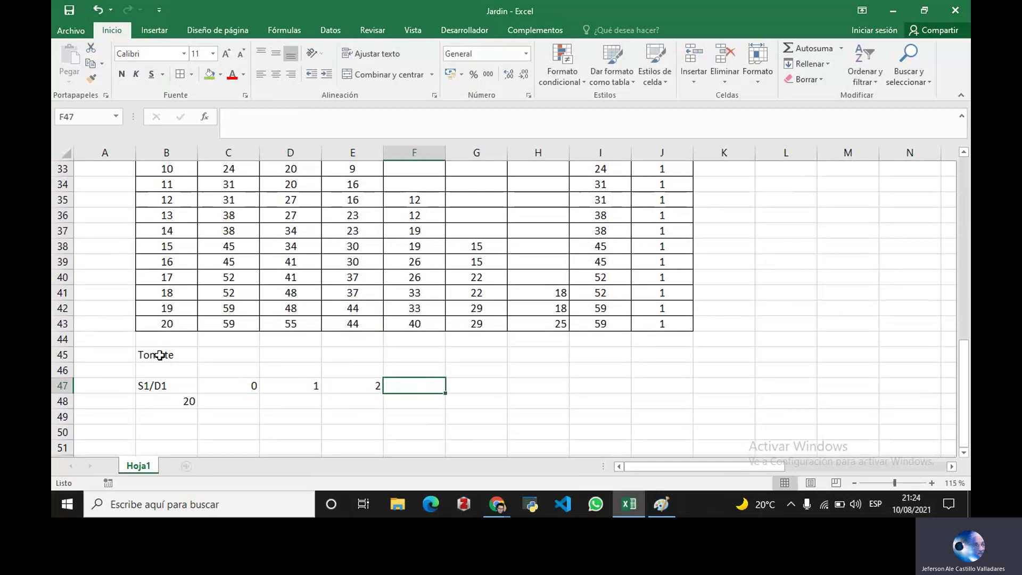
# - Add the result headers f1(S1) in F47 and D1(s1) in G47
pyautogui.write('f1(')
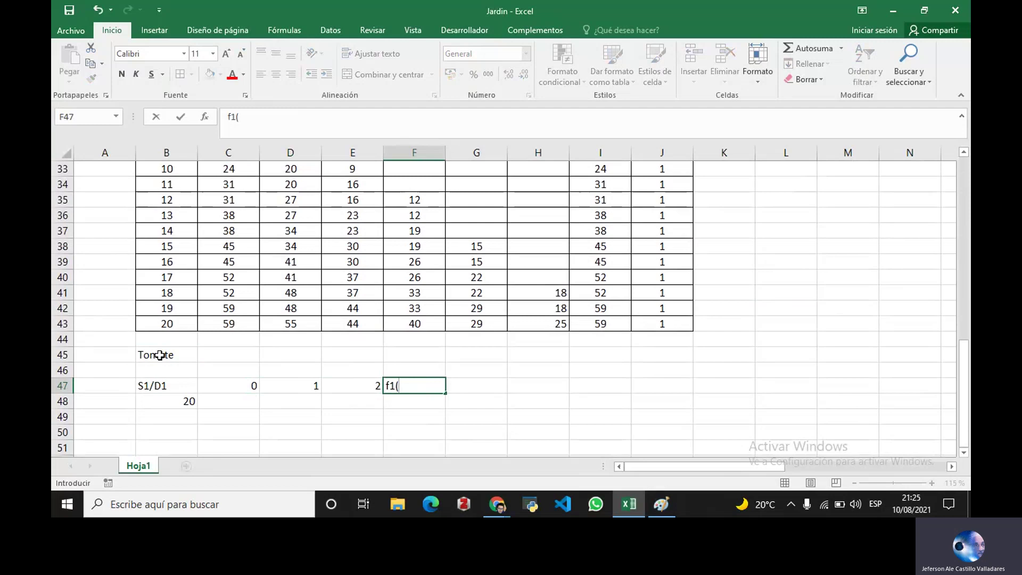
pyautogui.write('S1)')
pyautogui.press('Tab')
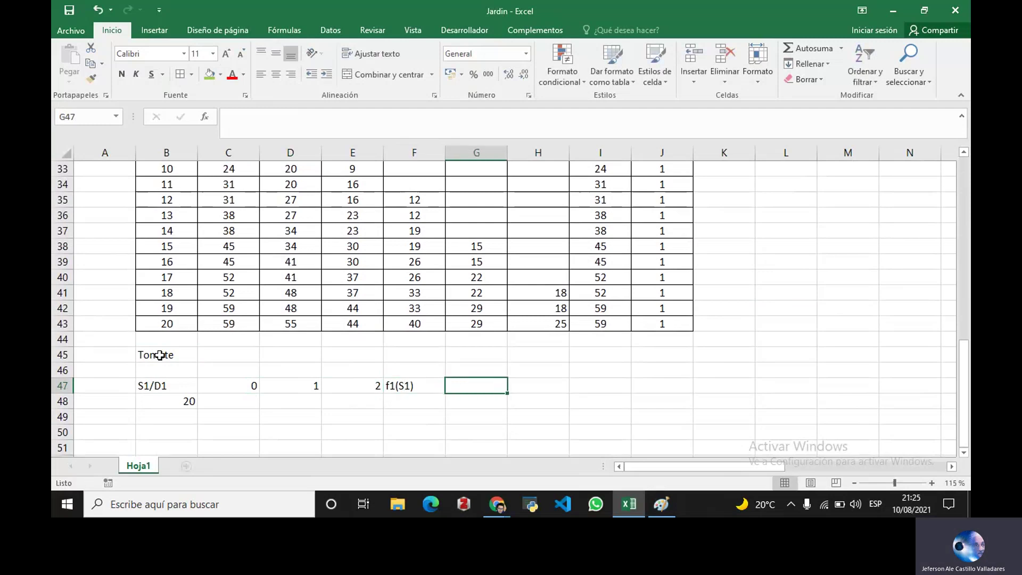
pyautogui.write('D1(s1')
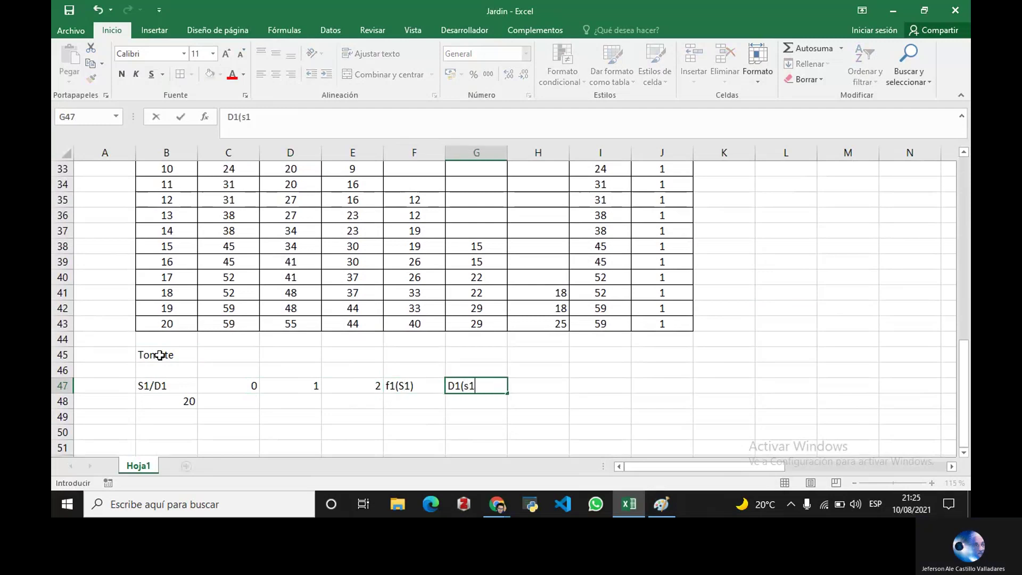
pyautogui.press('Return')
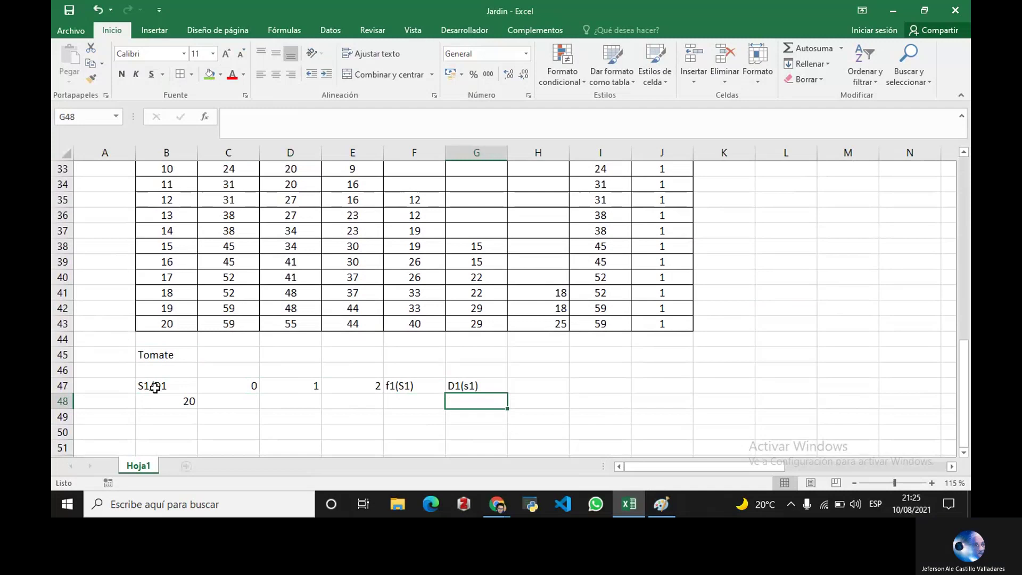
# - Apply cell borders and centered alignment to the Tomate table B47:G48
pyautogui.click(193, 387)
pyautogui.moveTo(194, 387); pyautogui.dragTo(479, 407)
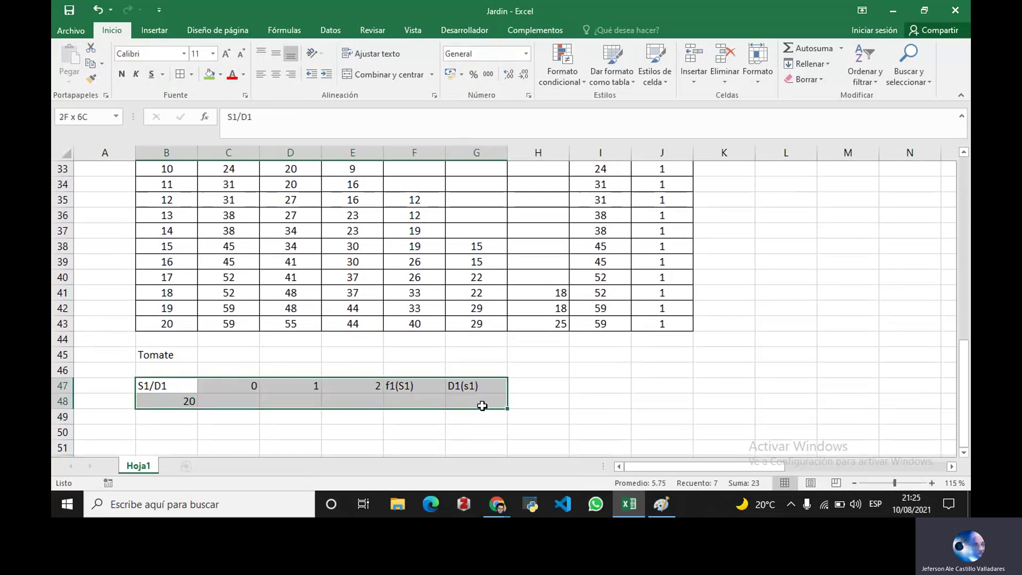
pyautogui.click(182, 80)
pyautogui.click(326, 443)
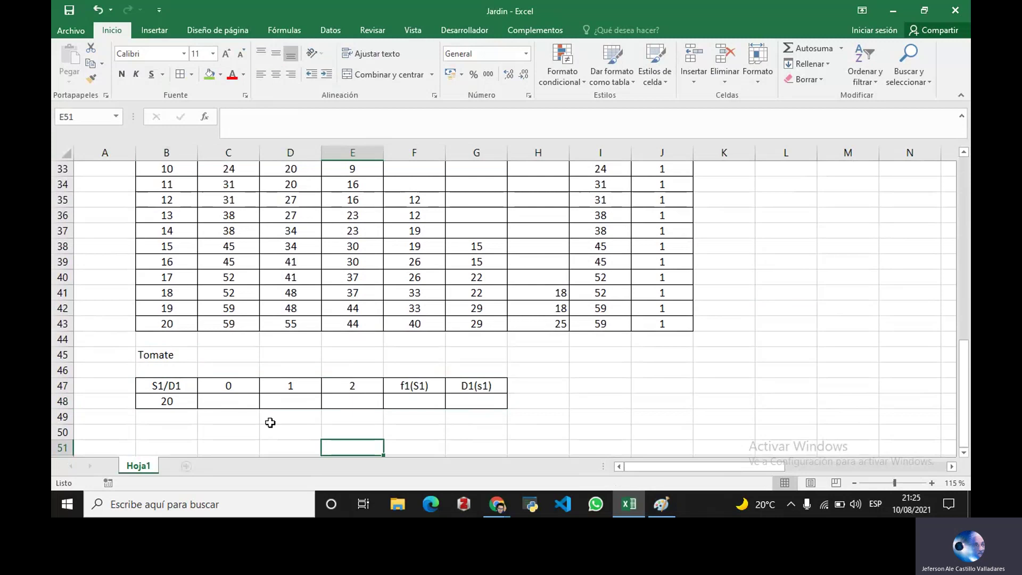
pyautogui.click(234, 401)
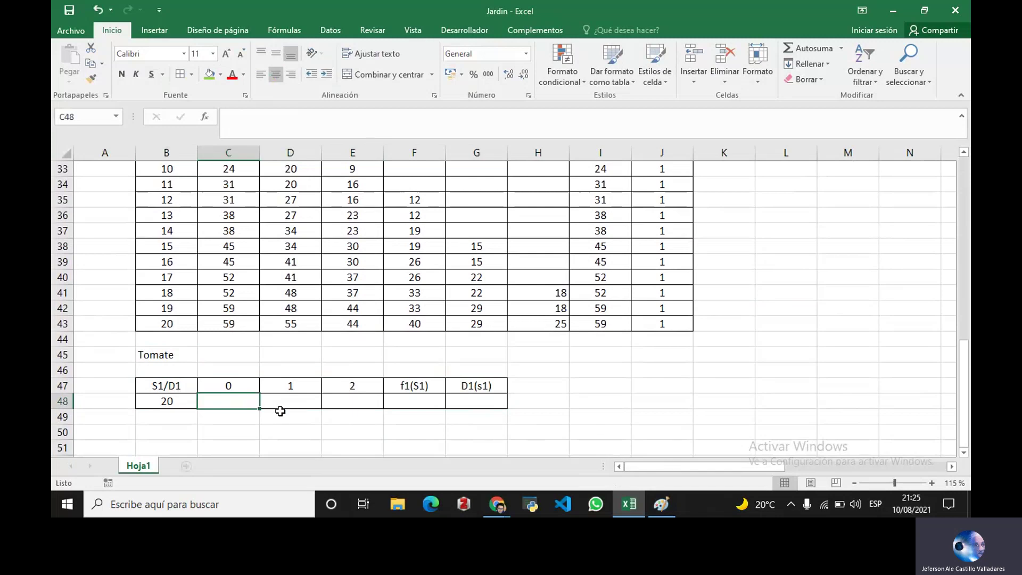
pyautogui.write('=0+')
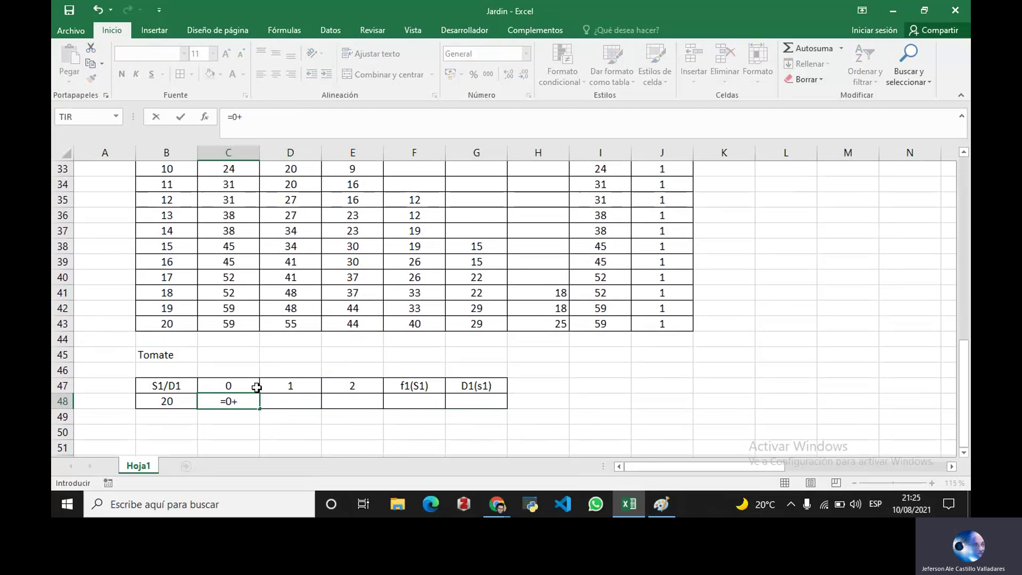
pyautogui.press('BackSpace')
pyautogui.press('BackSpace')
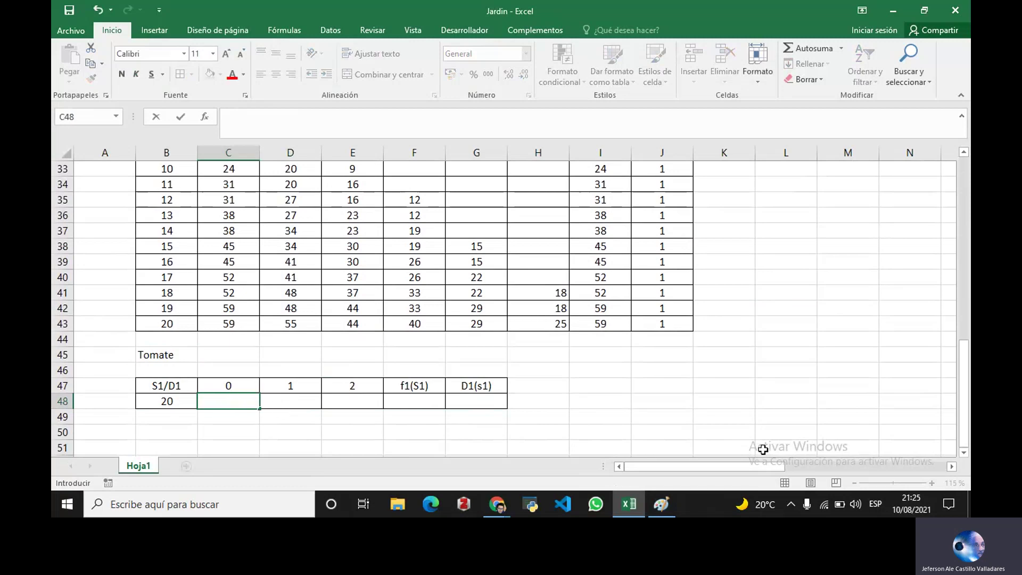
# - Check the Tomates width, preference and stage 1 limits in the problem data, and the recursion formula written for Chicharo
pyautogui.moveTo(746, 465); pyautogui.dragTo(780, 464)
pyautogui.scroll(11, 681, 364)
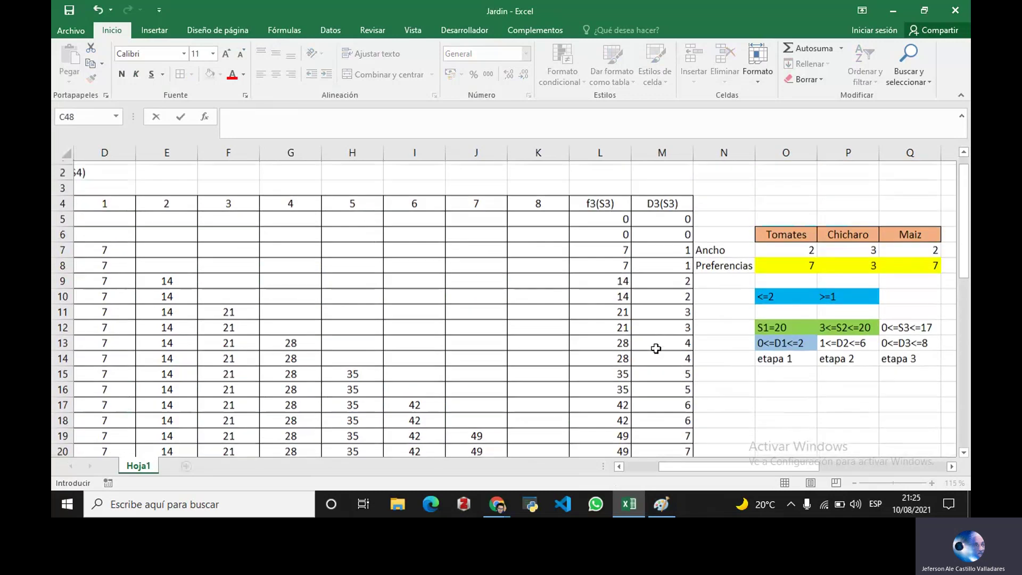
pyautogui.scroll(-1, 758, 376)
pyautogui.scroll(3, 759, 376)
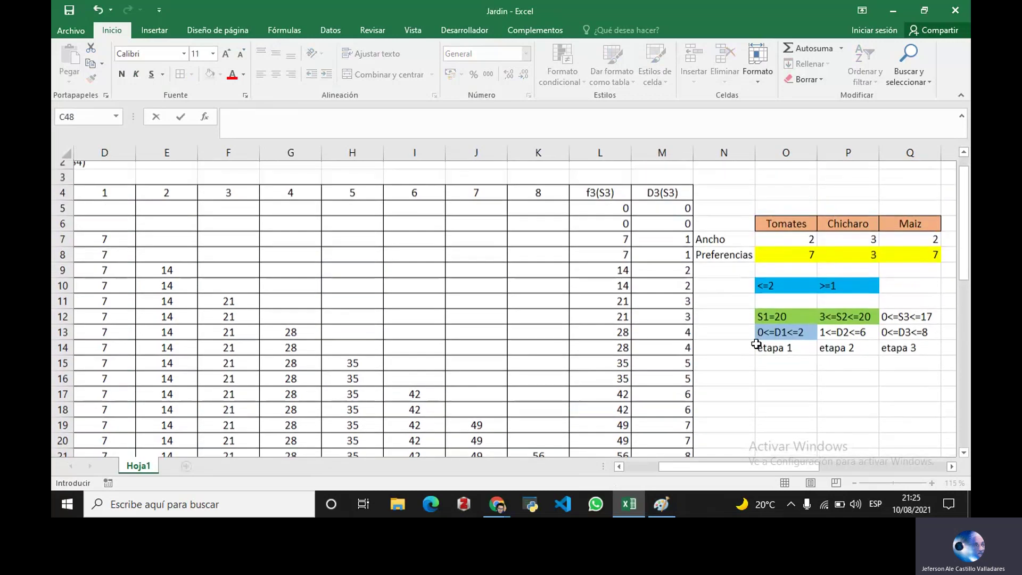
pyautogui.moveTo(741, 467); pyautogui.dragTo(706, 471)
pyautogui.scroll(-15, 463, 372)
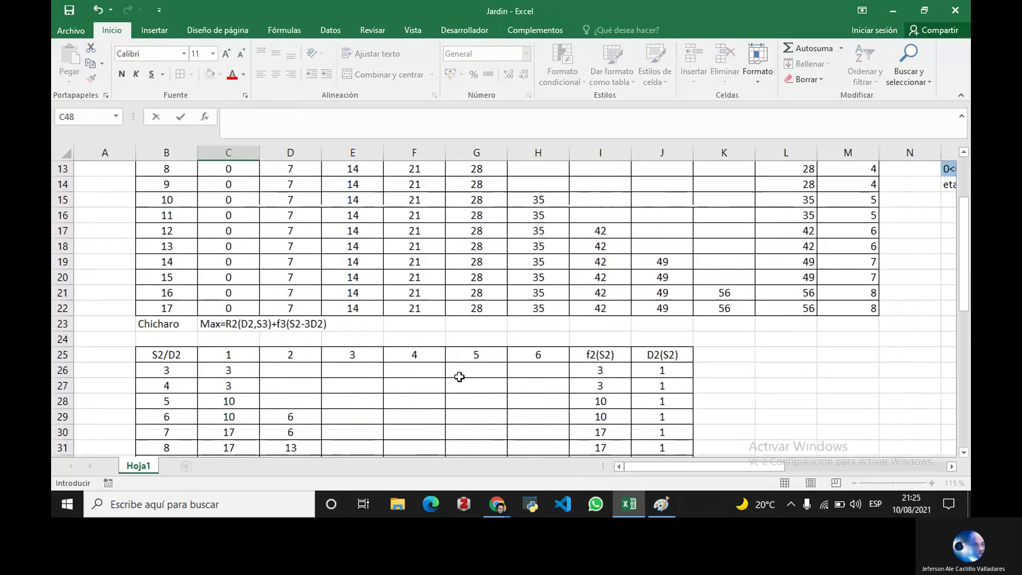
pyautogui.scroll(2, 351, 321)
# - Enter the recursion Max=R1(D1,S2)+f2(S1-2D1) as text in C45 beside the Tomate label
pyautogui.click(221, 244)
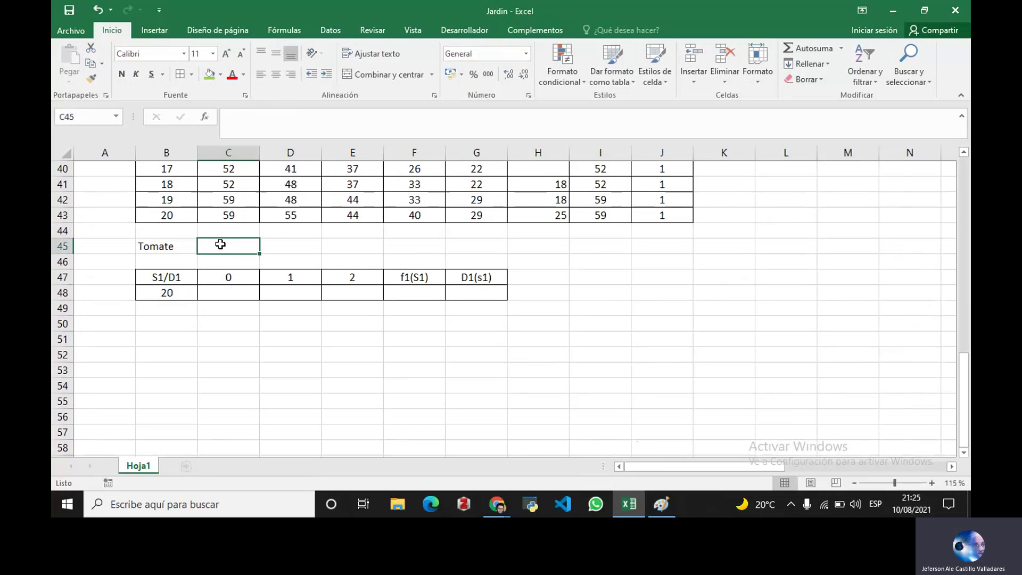
pyautogui.write('Max')
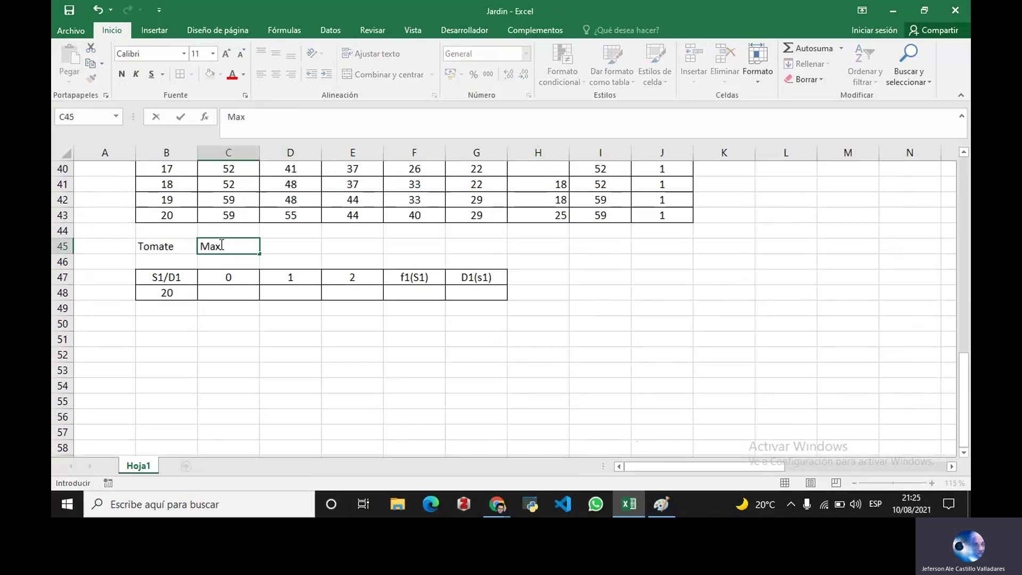
pyautogui.write('=R1(')
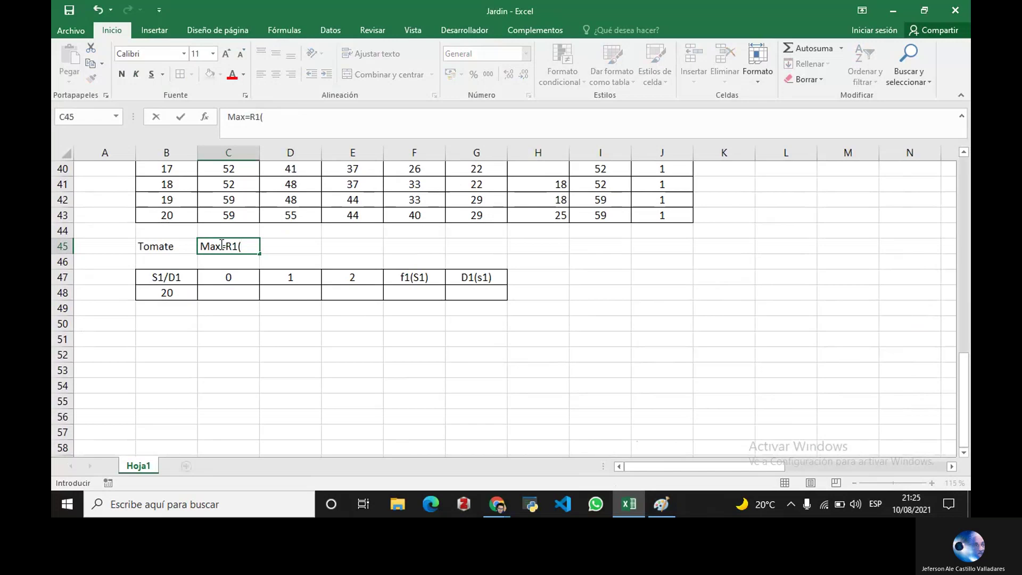
pyautogui.write('D1')
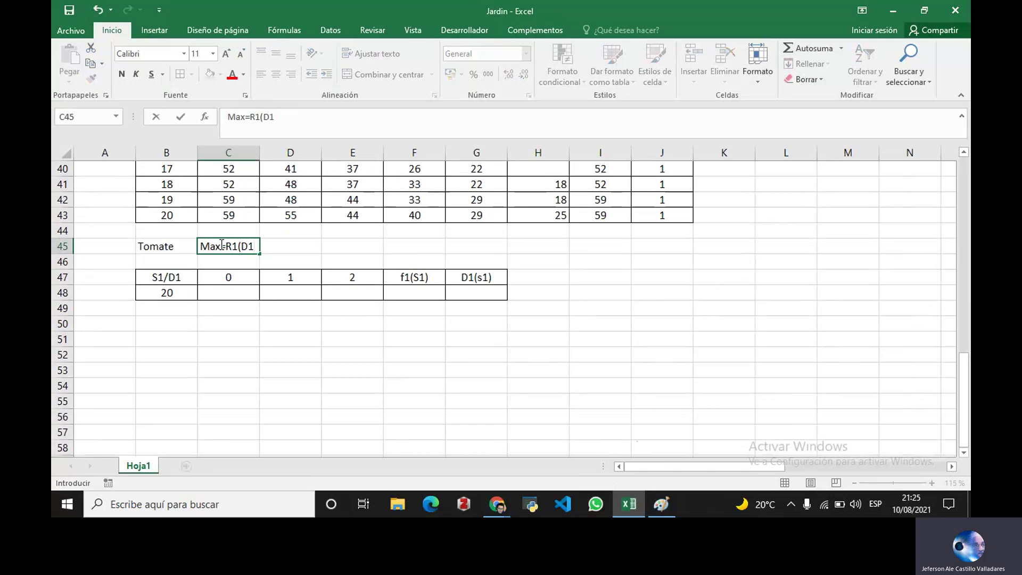
pyautogui.write(',S2)+f2(')
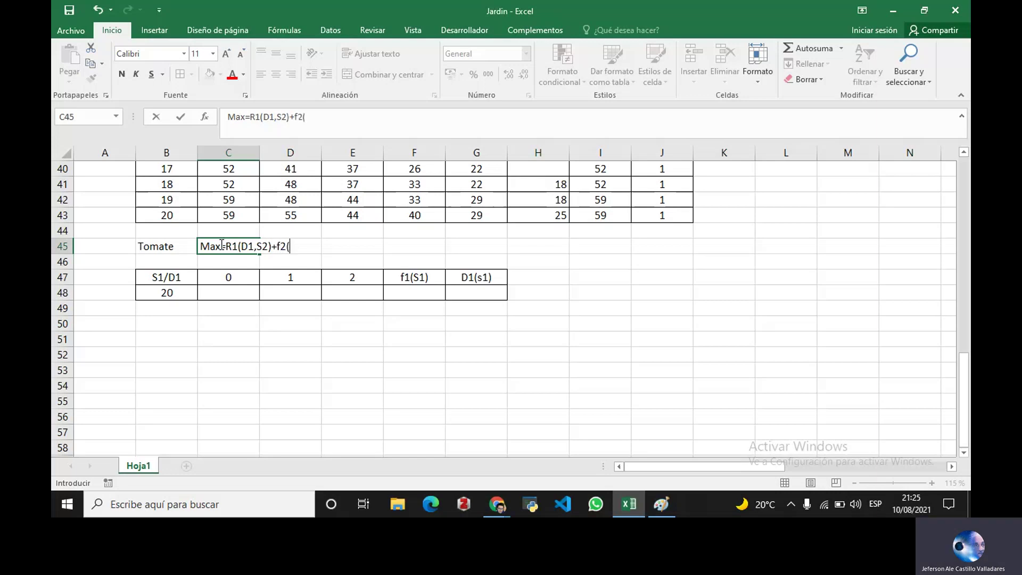
pyautogui.write('S1-')
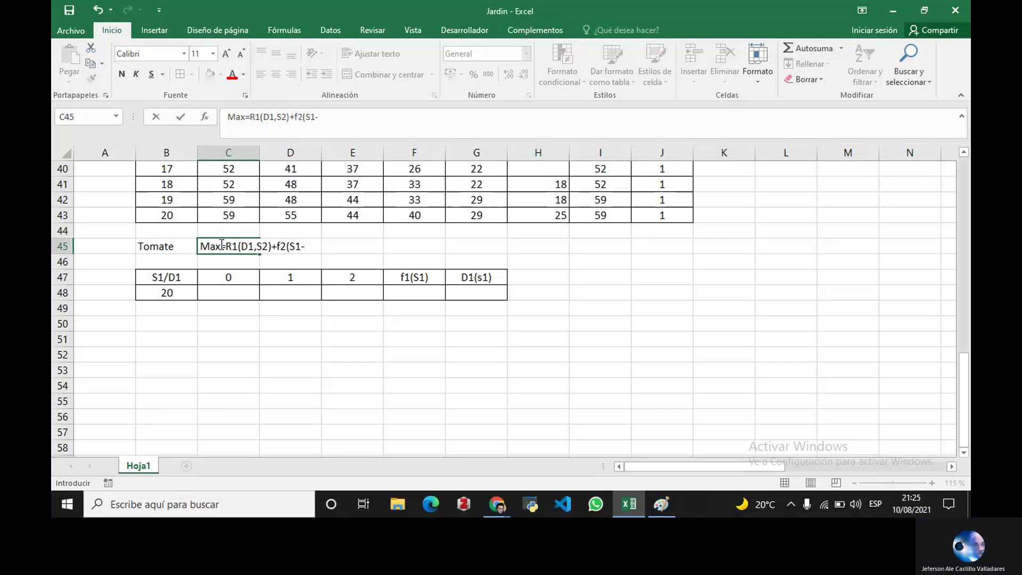
pyautogui.write('2')
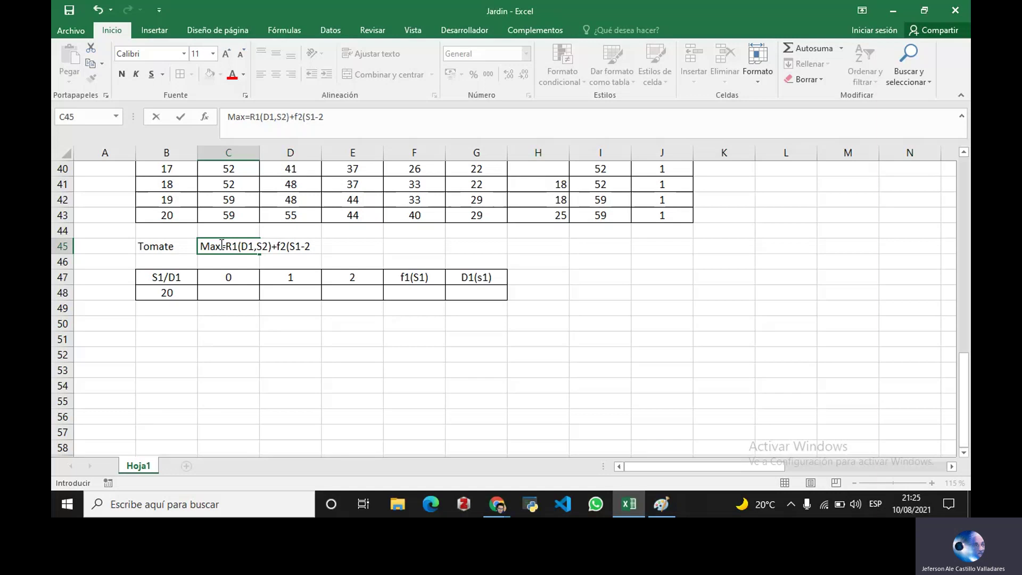
pyautogui.write('D1)')
pyautogui.press('Return')
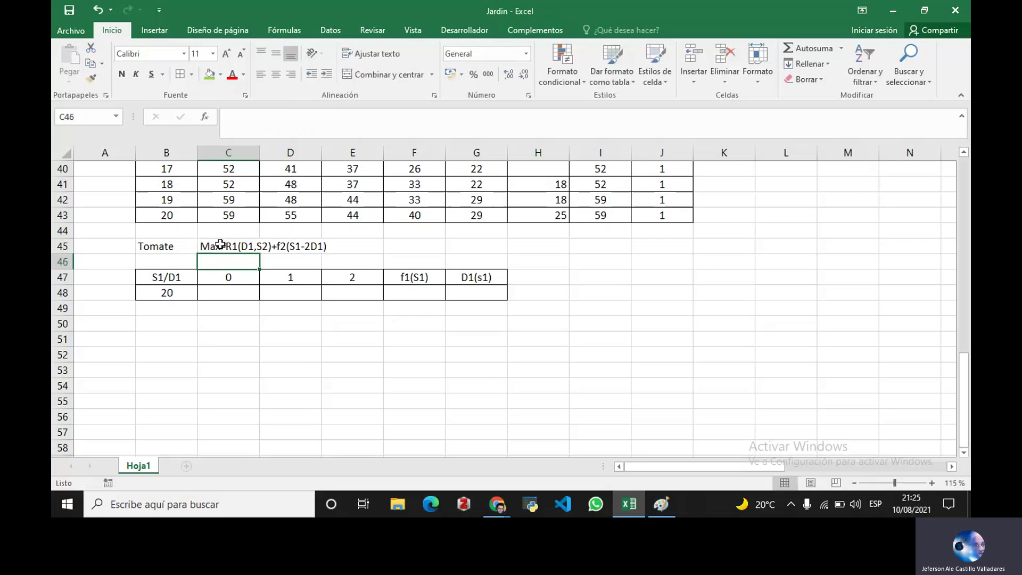
pyautogui.click(222, 294)
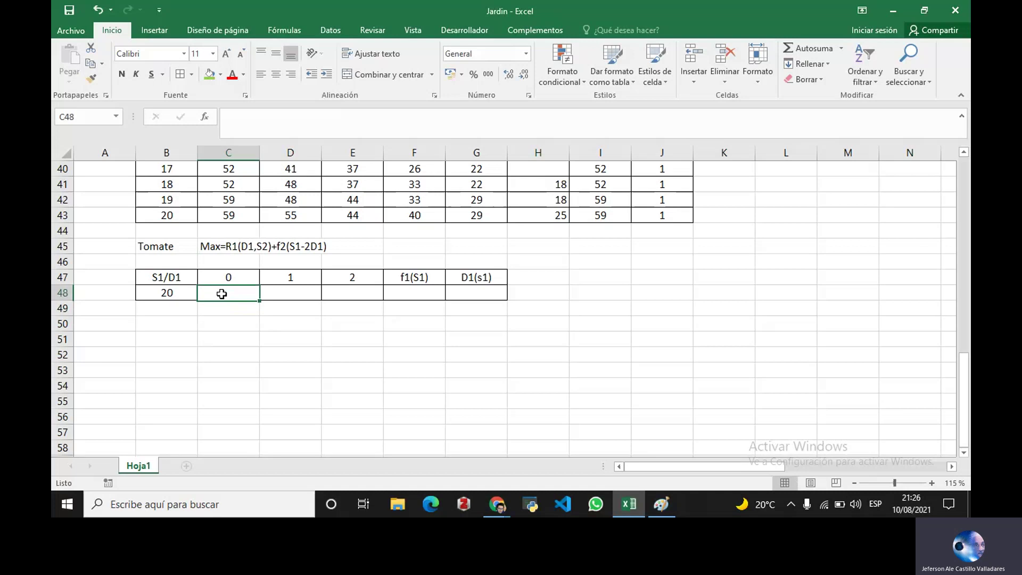
# - Enter =0+I43 in C48 as the Tomate table's value for D1 = 0
pyautogui.scroll(2, 256, 362)
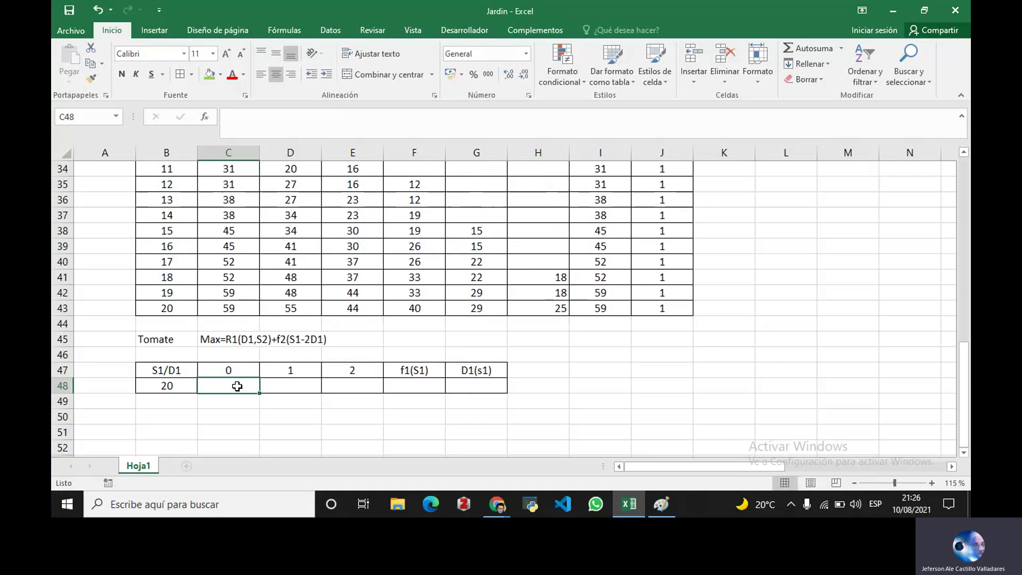
pyautogui.write('=')
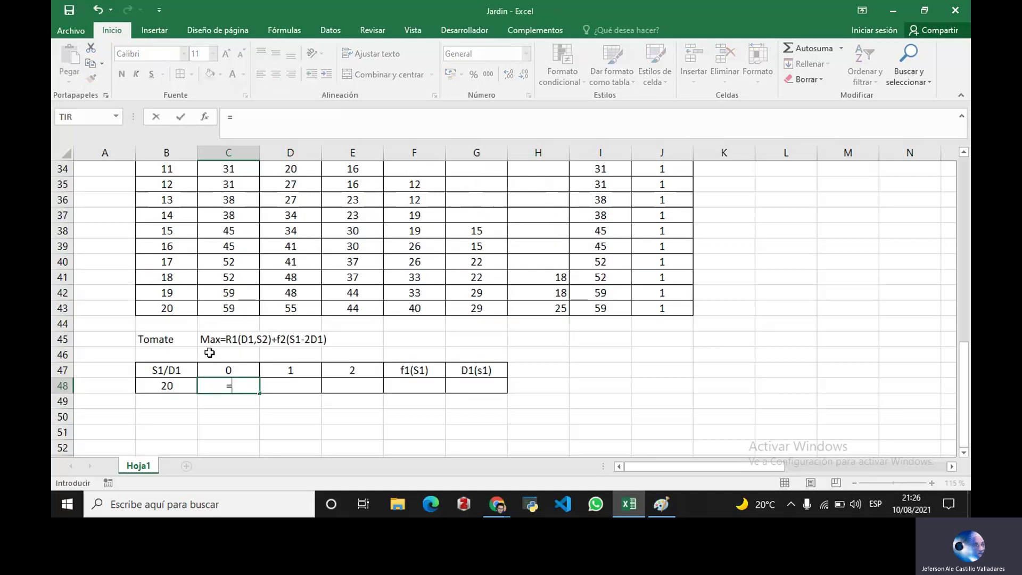
pyautogui.write('0+')
pyautogui.scroll(2, 301, 358)
pyautogui.scroll(-4, 303, 349)
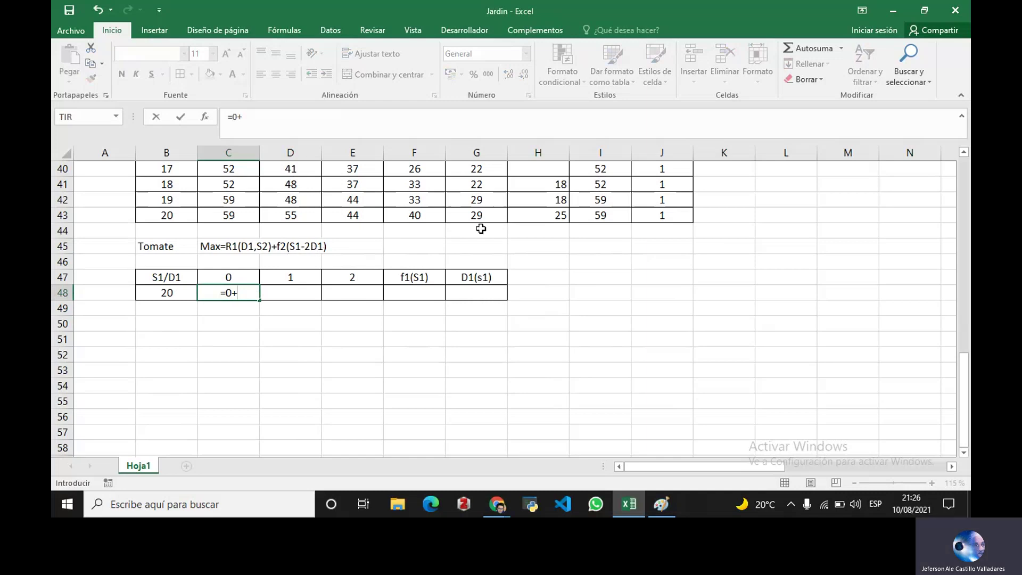
pyautogui.scroll(1, 538, 245)
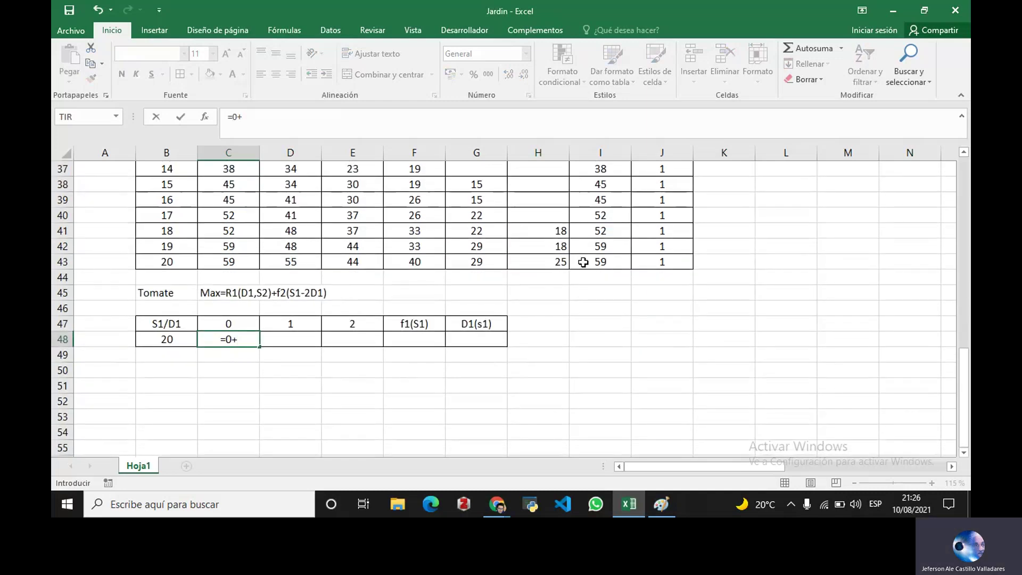
pyautogui.click(584, 262)
pyautogui.press('Return')
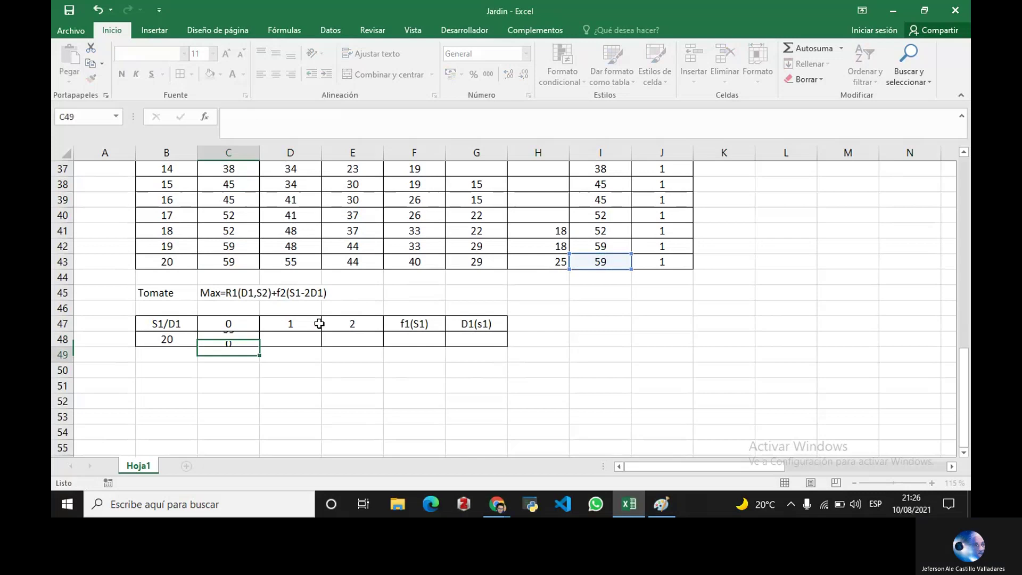
# - Enter =7+I41 in D48 as the Tomate table's value for D1 = 1
pyautogui.press('Up')
pyautogui.press('Right')
pyautogui.write('=')
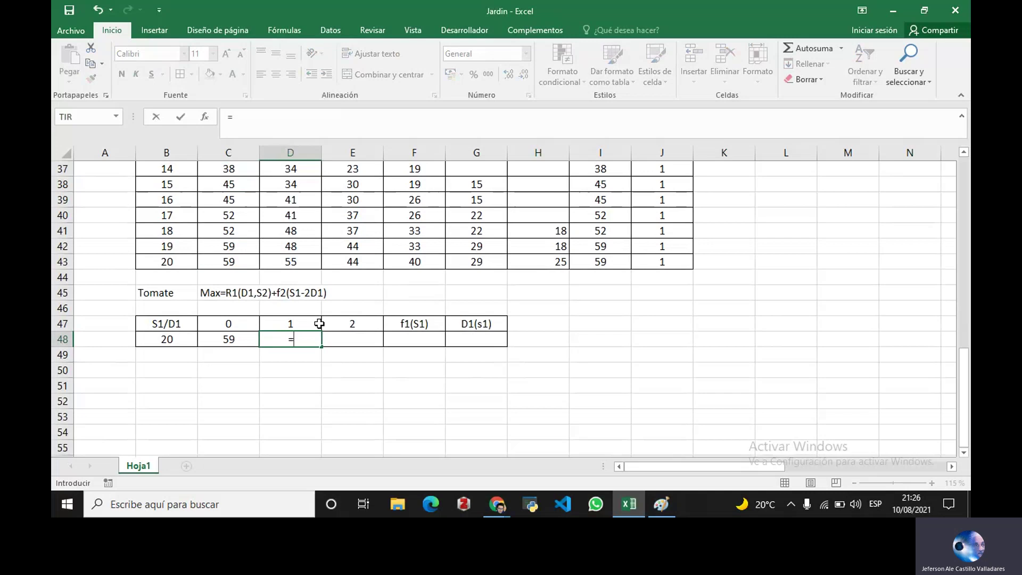
pyautogui.write('7+')
pyautogui.click(585, 232)
pyautogui.press('Return')
# - Enter =14+I39 in E48 as the Tomate table's value for D1 = 2
pyautogui.press('Right')
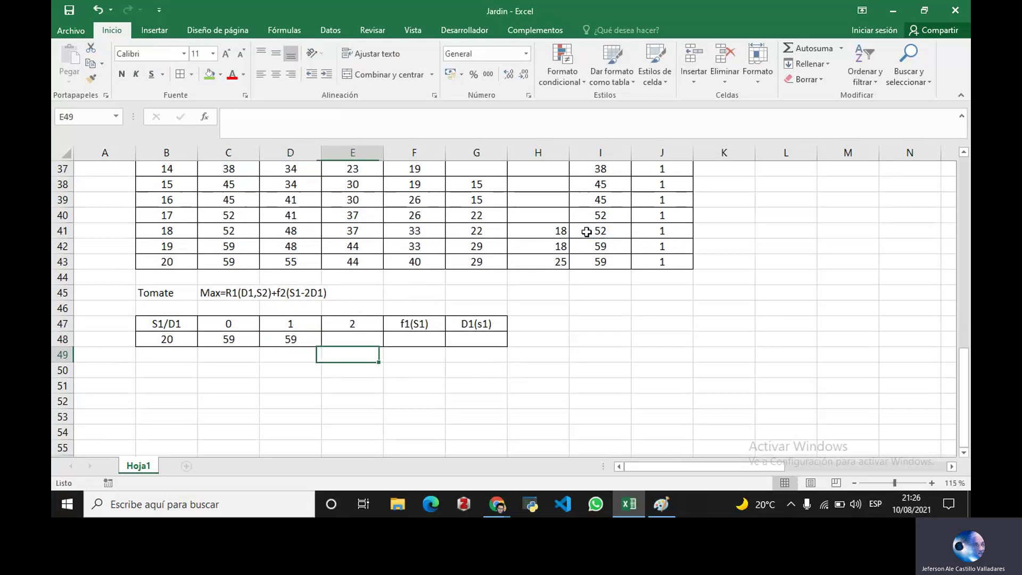
pyautogui.press('Up')
pyautogui.write('=')
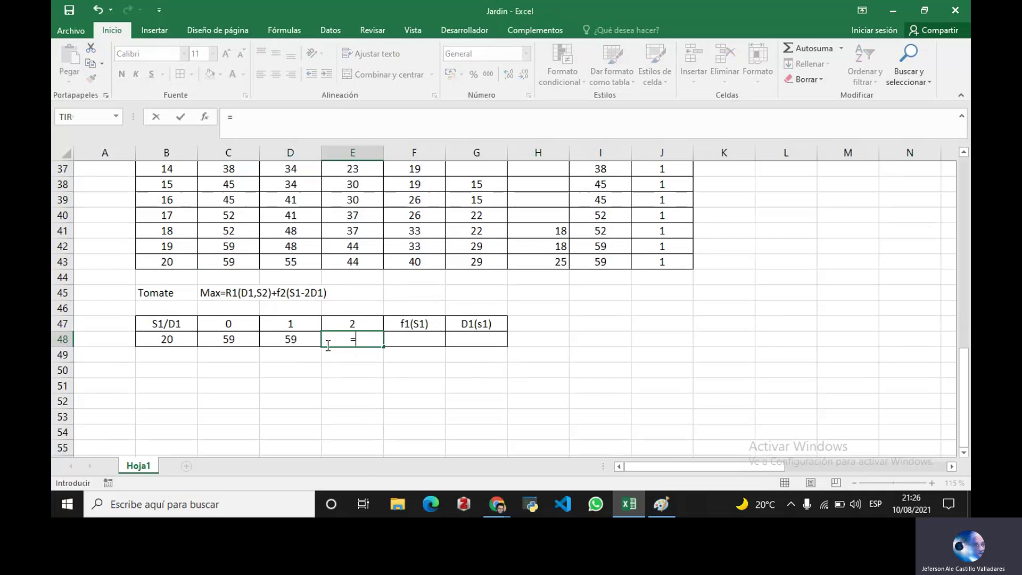
pyautogui.write('14+')
pyautogui.click(594, 200)
pyautogui.press('Return')
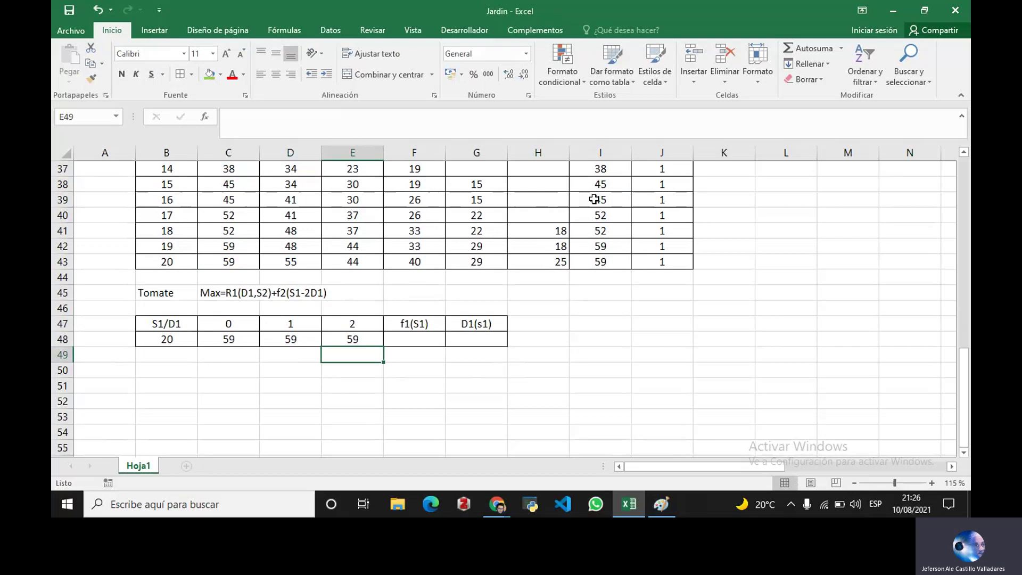
# - Fill in the Tomate table's results with 59 for f1(S1) in F48 and 0 for D1(s1) in G48
pyautogui.press('Right')
pyautogui.press('Up')
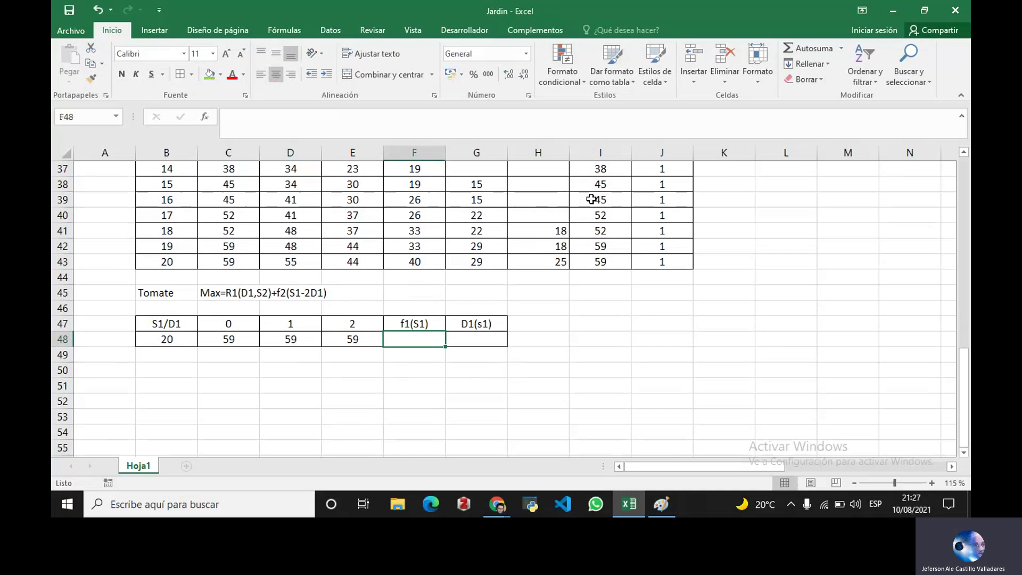
pyautogui.write('59')
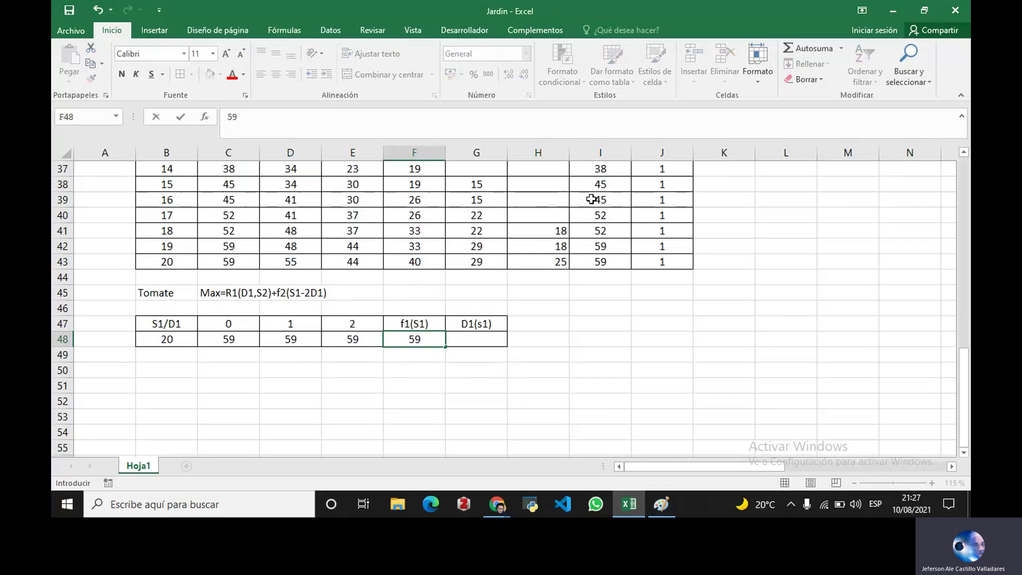
pyautogui.press('Tab')
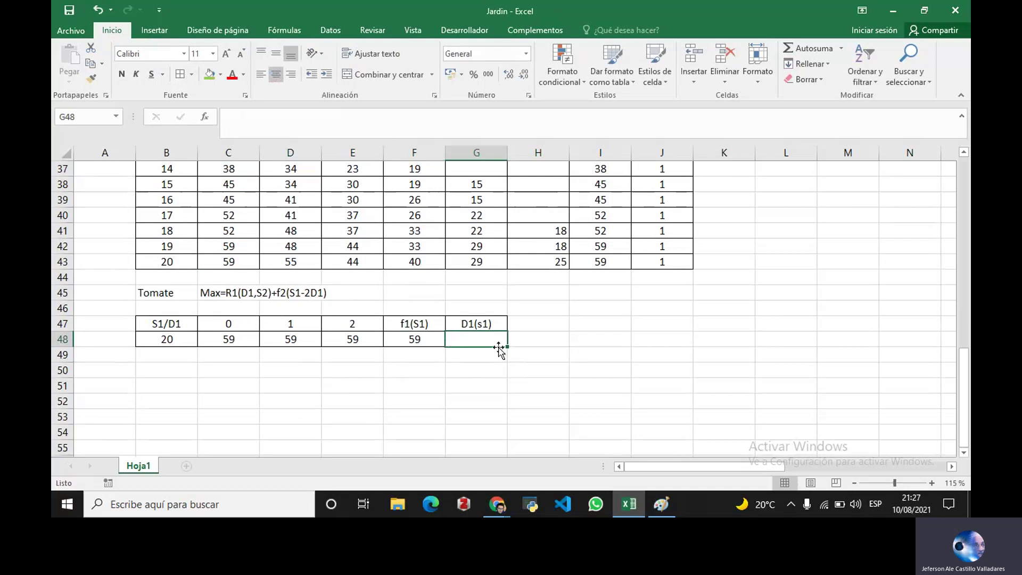
pyautogui.click(235, 339)
pyautogui.moveTo(235, 339); pyautogui.dragTo(339, 339)
pyautogui.click(368, 381)
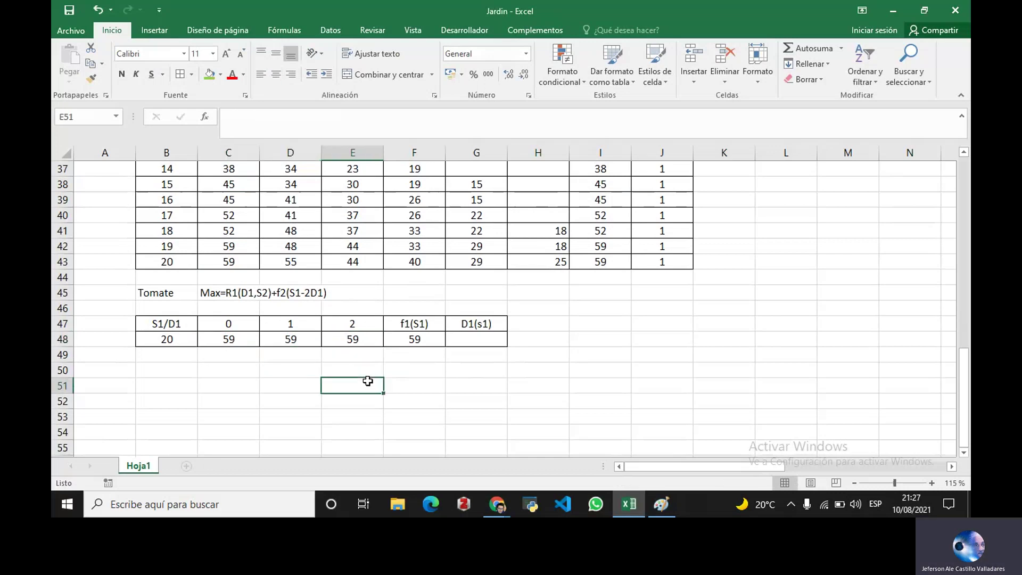
pyautogui.scroll(1, 368, 381)
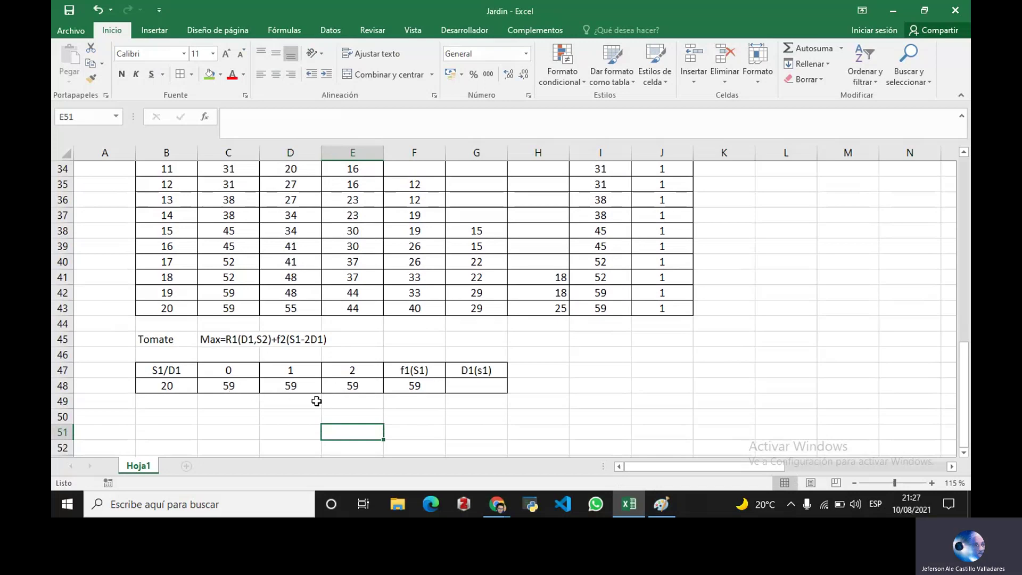
pyautogui.click(463, 388)
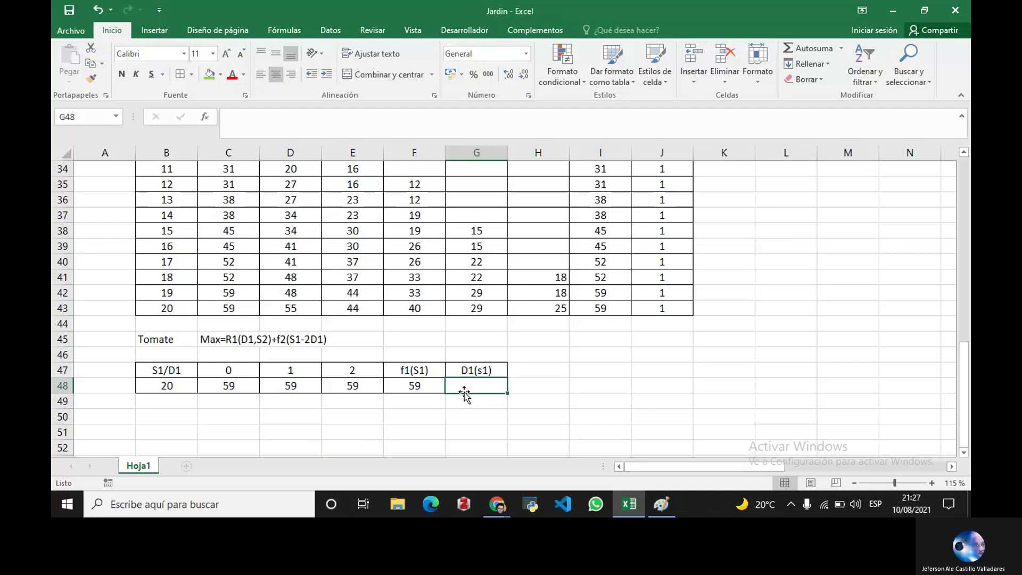
pyautogui.write('0')
pyautogui.press('Return')
# - Add the solution summary headers Tomates, Chicharo and Maiz in G51:I51
pyautogui.press('Return')
pyautogui.press('Return')
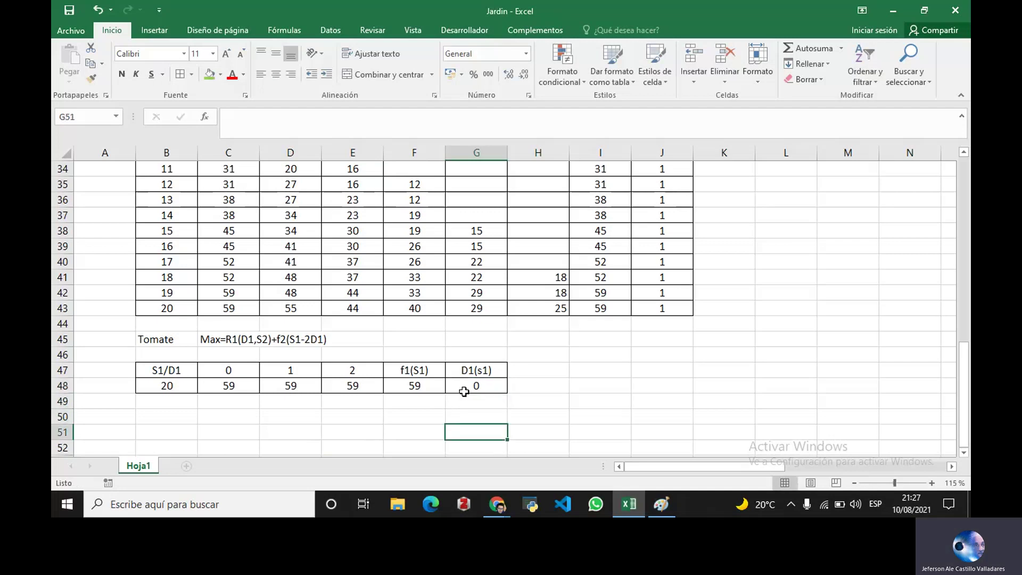
pyautogui.write('Tomate')
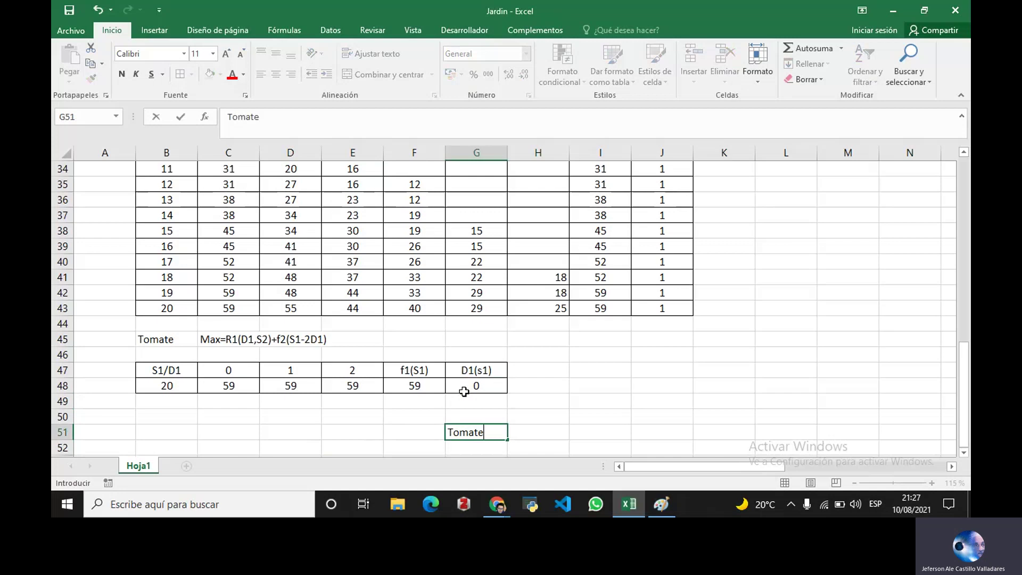
pyautogui.write('s')
pyautogui.press('Tab')
pyautogui.write('Chich')
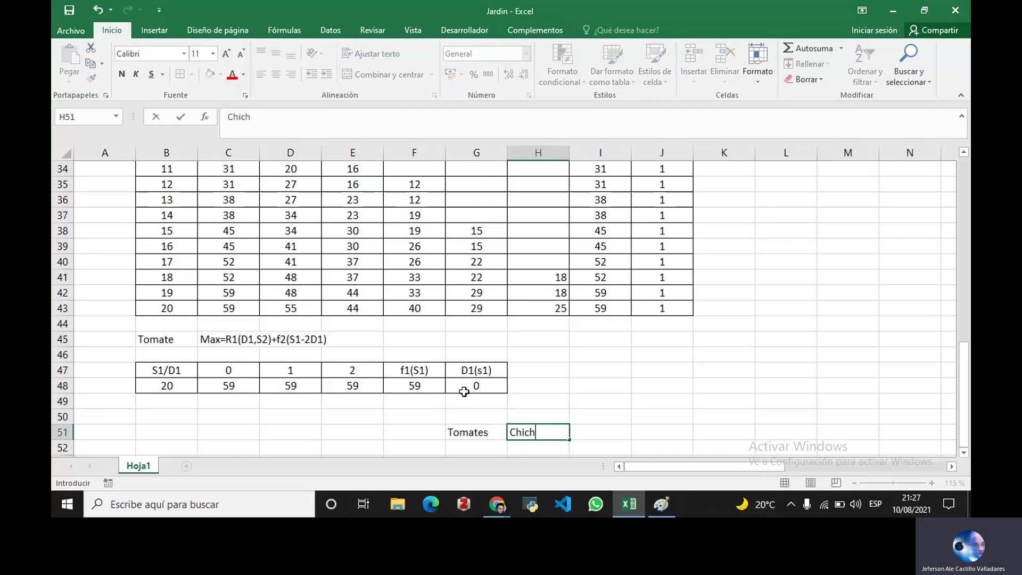
pyautogui.write('aro')
pyautogui.press('Tab')
pyautogui.write('Ma')
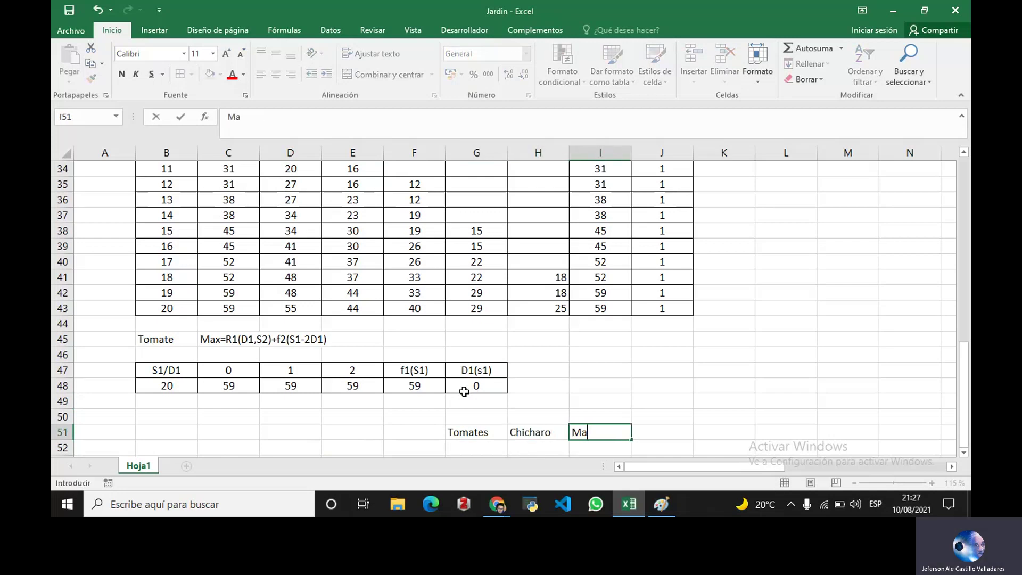
pyautogui.write('iz')
pyautogui.press('Return')
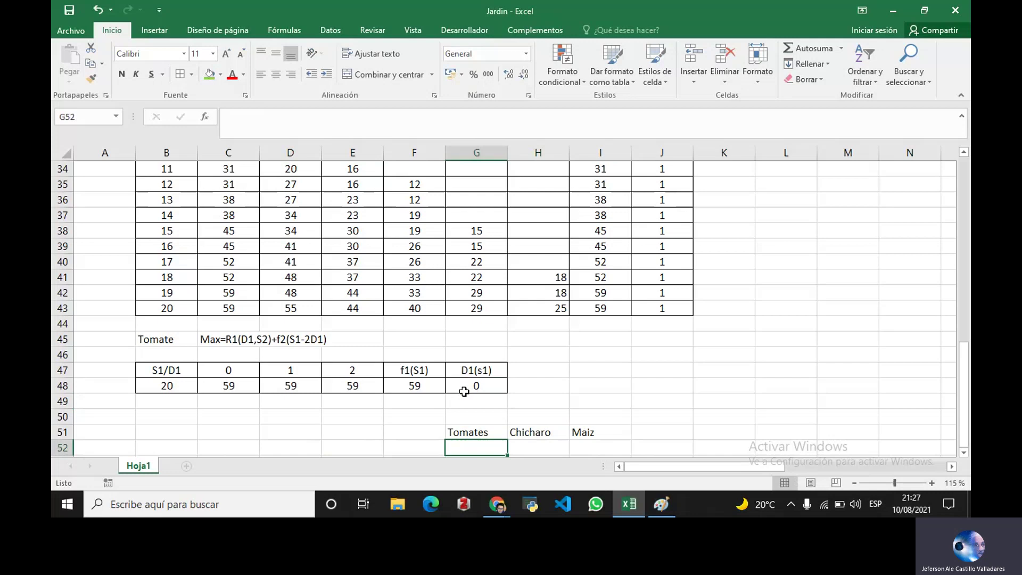
# - Enter the crop preference values 7, 3 and 7 in G52:I52 below the Tomates, Chicharo and Maiz headers
pyautogui.write('7')
pyautogui.press('Tab')
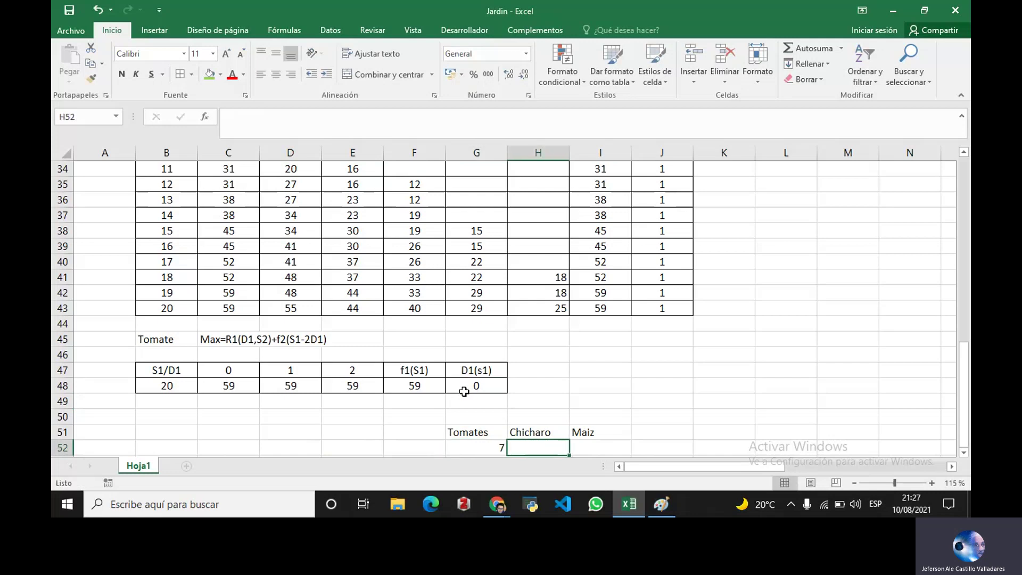
pyautogui.scroll(-2, 471, 386)
pyautogui.scroll(13, 516, 365)
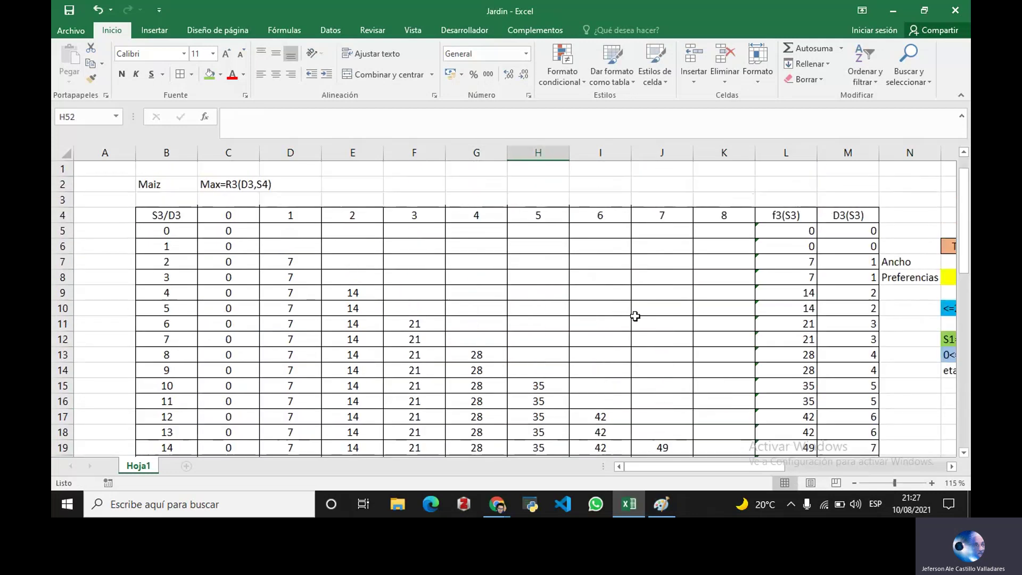
pyautogui.scroll(-12, 635, 316)
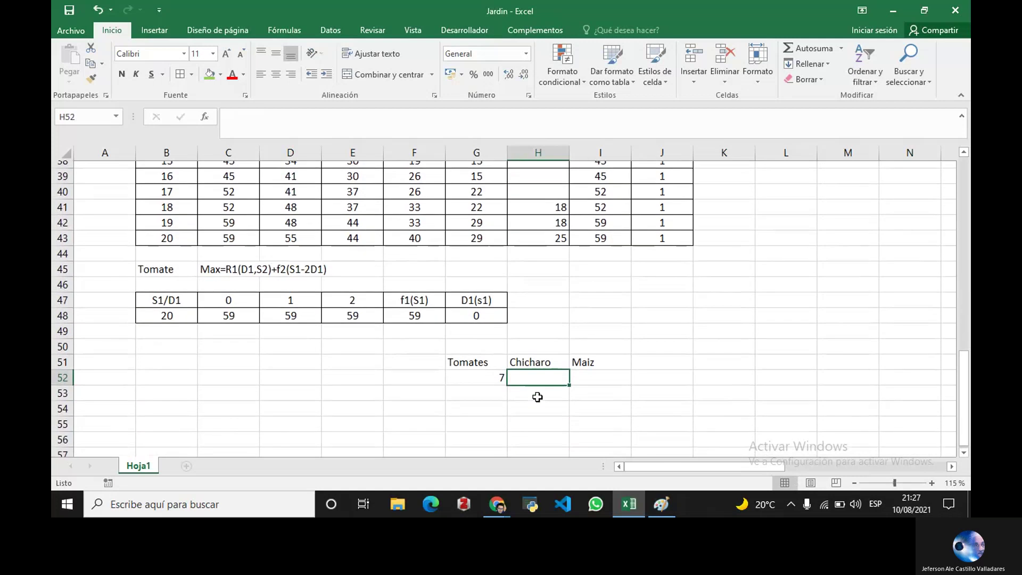
pyautogui.scroll(-1, 537, 397)
pyautogui.write('3')
pyautogui.press('Tab')
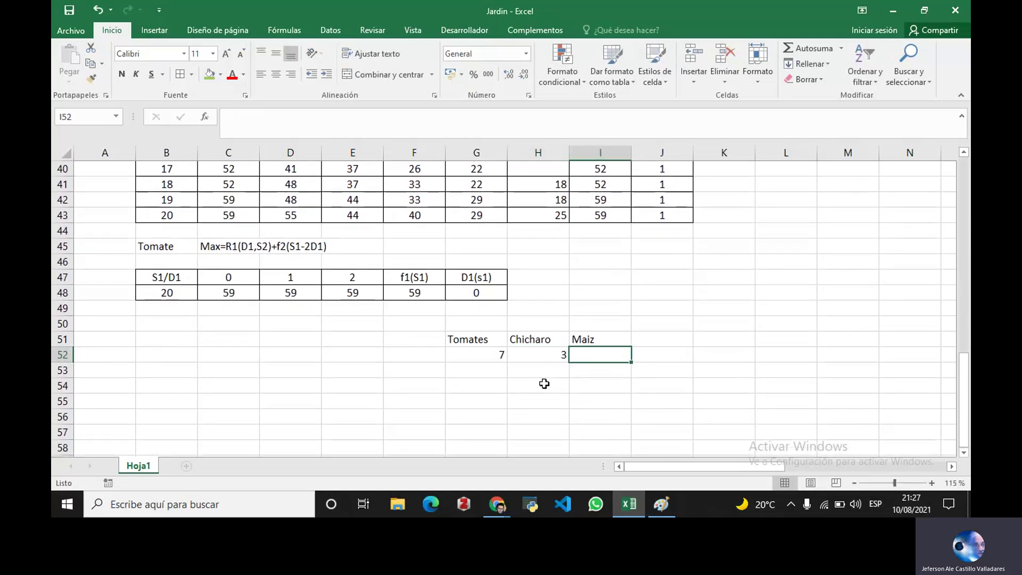
pyautogui.write('7')
pyautogui.press('Return')
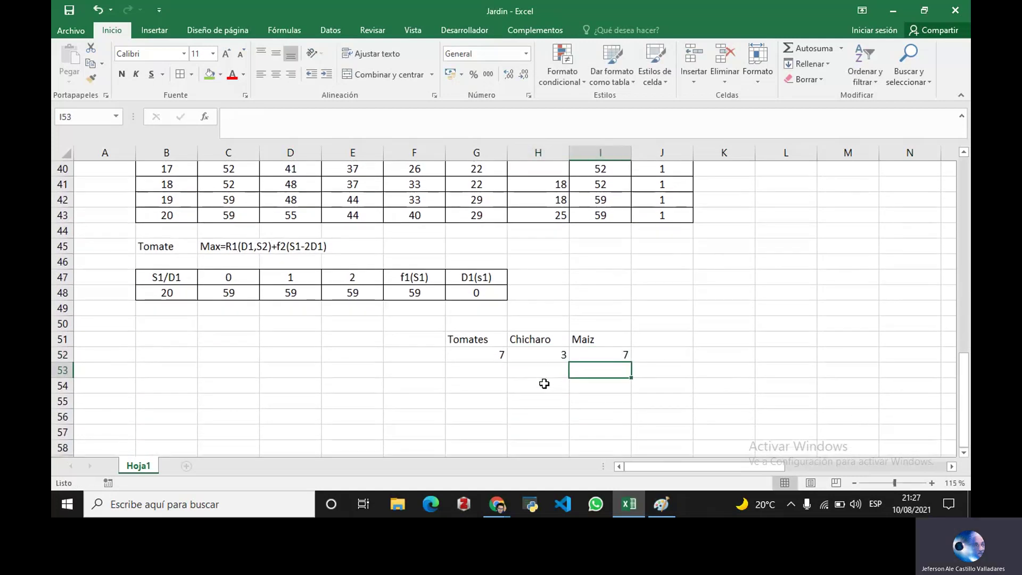
# - Enter the Tomates decision 0 in G53, below its preference value
pyautogui.press('Left')
pyautogui.press('Left')
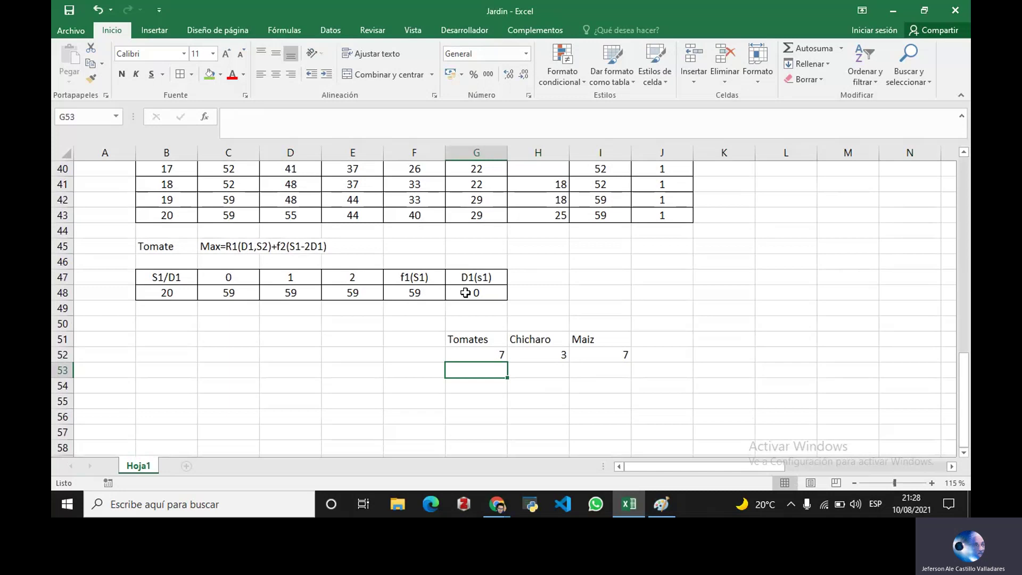
pyautogui.write('0')
pyautogui.press('Tab')
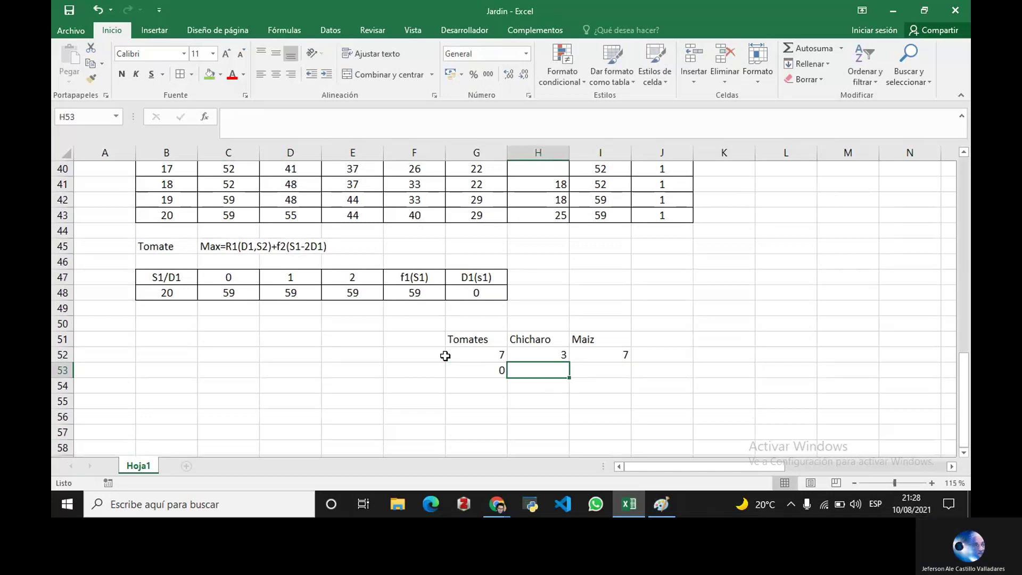
# - Trace the formula in C48 to its source row in the Chicharo table and check that row's D2(S2) decision
pyautogui.scroll(1, 356, 370)
pyautogui.scroll(1, 356, 370)
pyautogui.click(240, 384)
pyautogui.write('=0+I43')
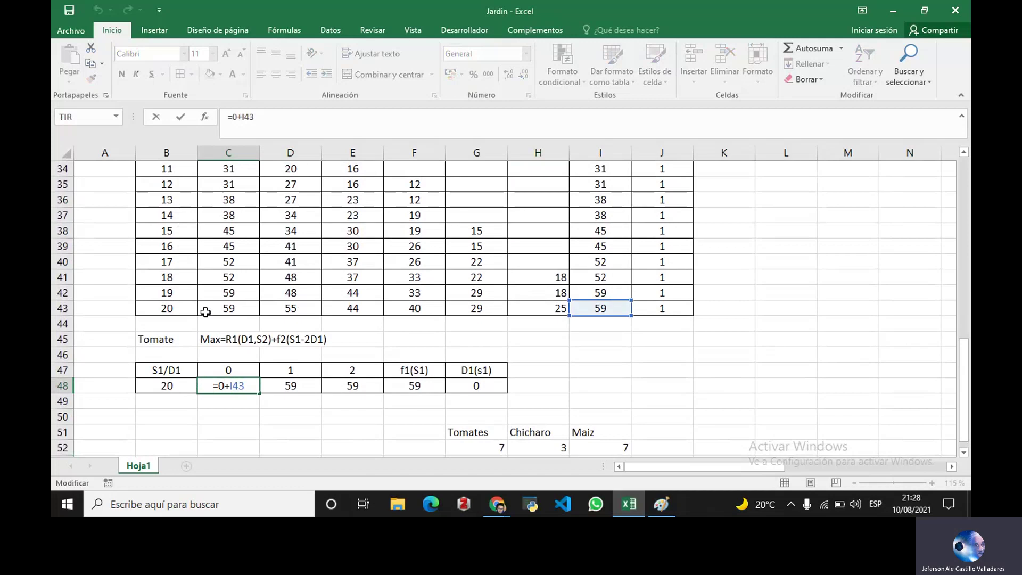
pyautogui.scroll(4, 202, 314)
pyautogui.scroll(2, 173, 314)
pyautogui.scroll(-4, 175, 320)
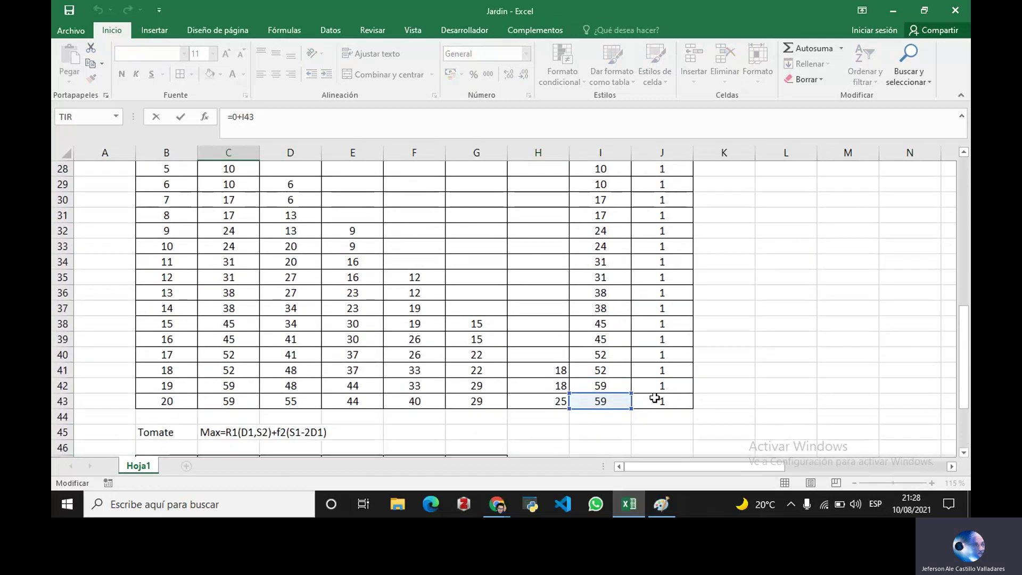
pyautogui.scroll(2, 657, 399)
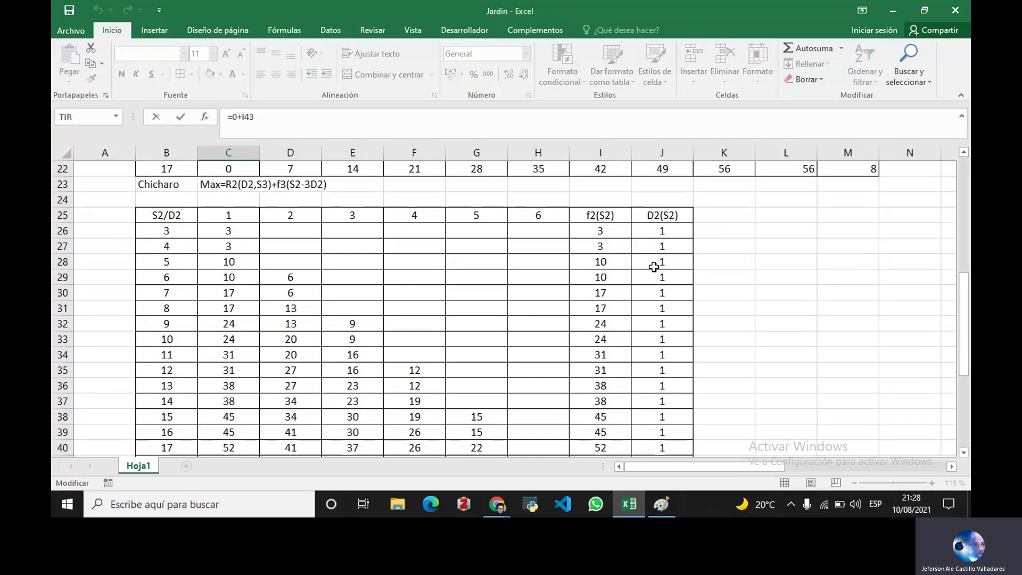
pyautogui.scroll(-4, 649, 266)
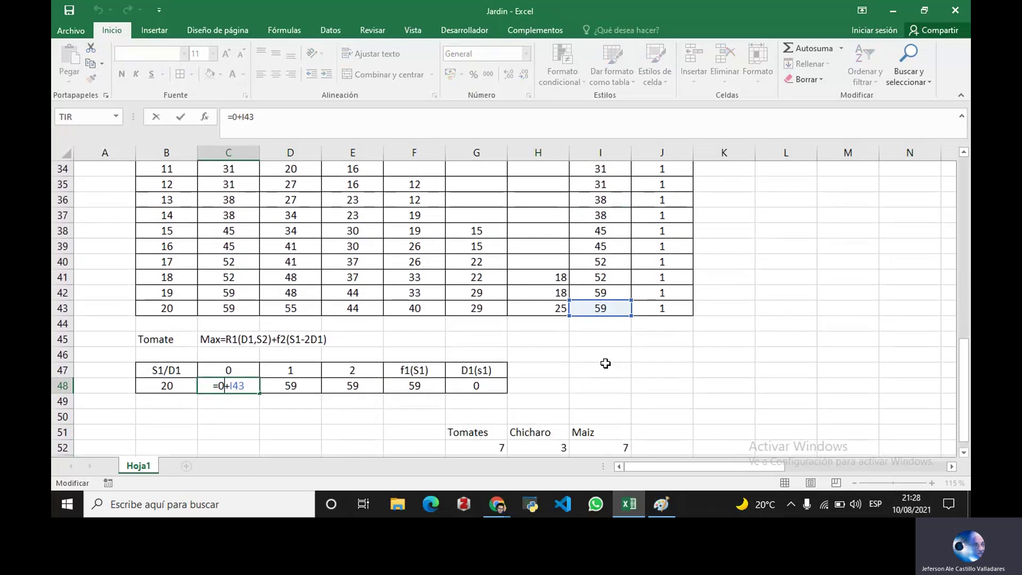
pyautogui.hotkey('ctrl', 'Return')
# - Enter the Chicharo decision 1 in H53, beside the Tomates decision
pyautogui.scroll(-2, 573, 359)
pyautogui.click(538, 371)
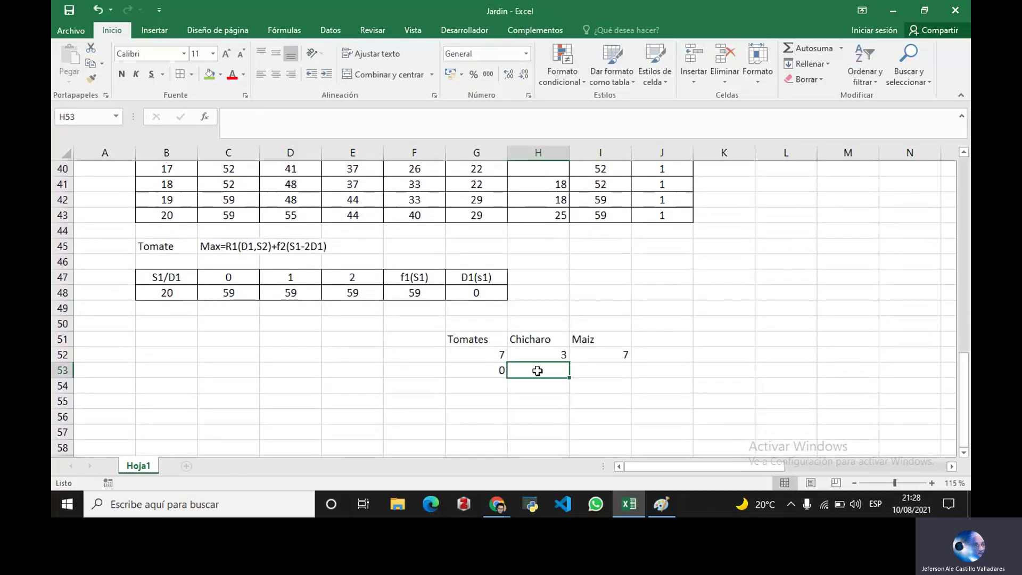
pyautogui.press('Return')
# - Trace the f2(S2) value in I43 through the formula in C43 to the Maiz table and check the referenced row's D3(S3) decision
pyautogui.scroll(4, 532, 371)
pyautogui.click(600, 397)
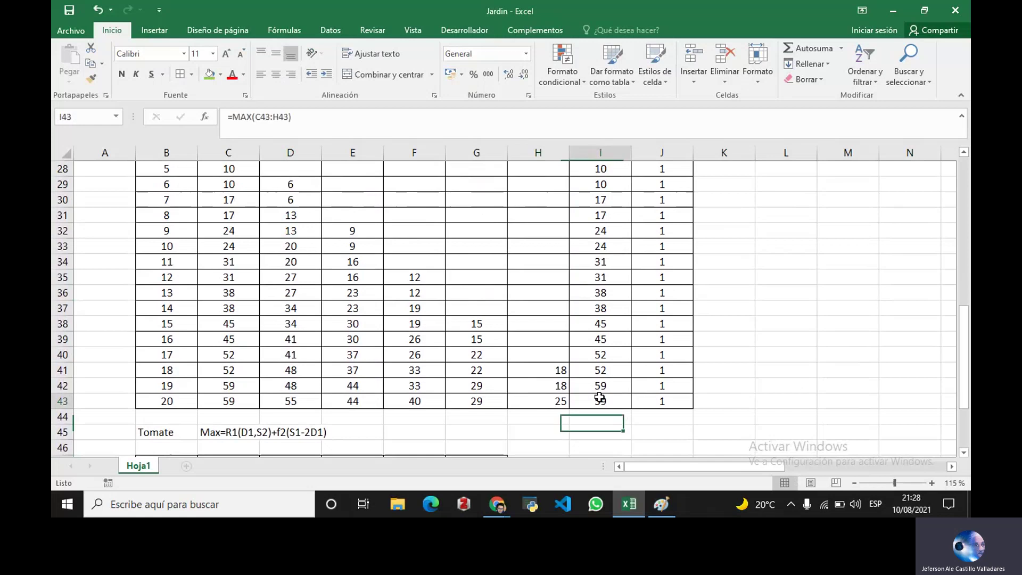
pyautogui.click(237, 403)
pyautogui.write('=3+L22')
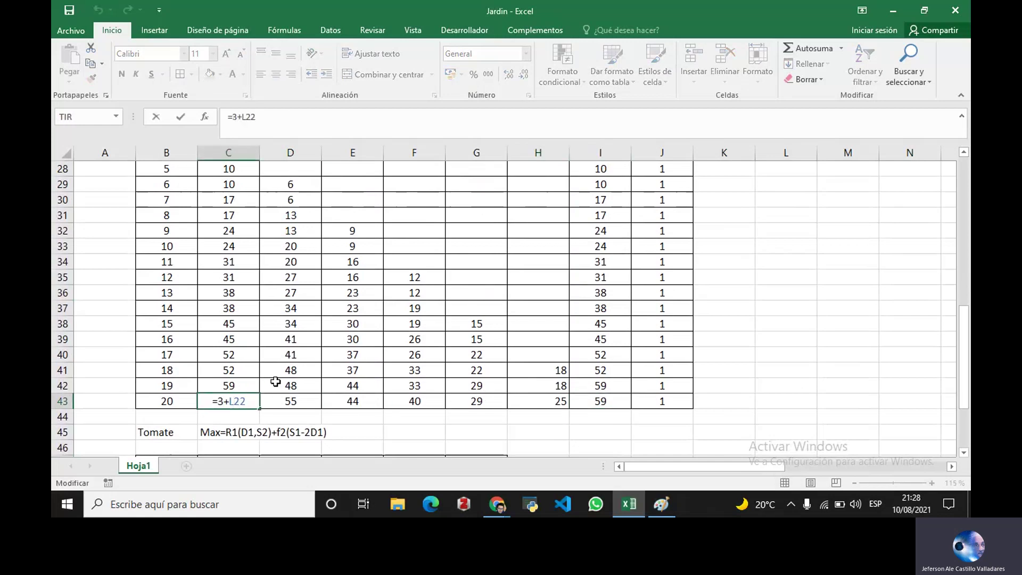
pyautogui.scroll(6, 275, 381)
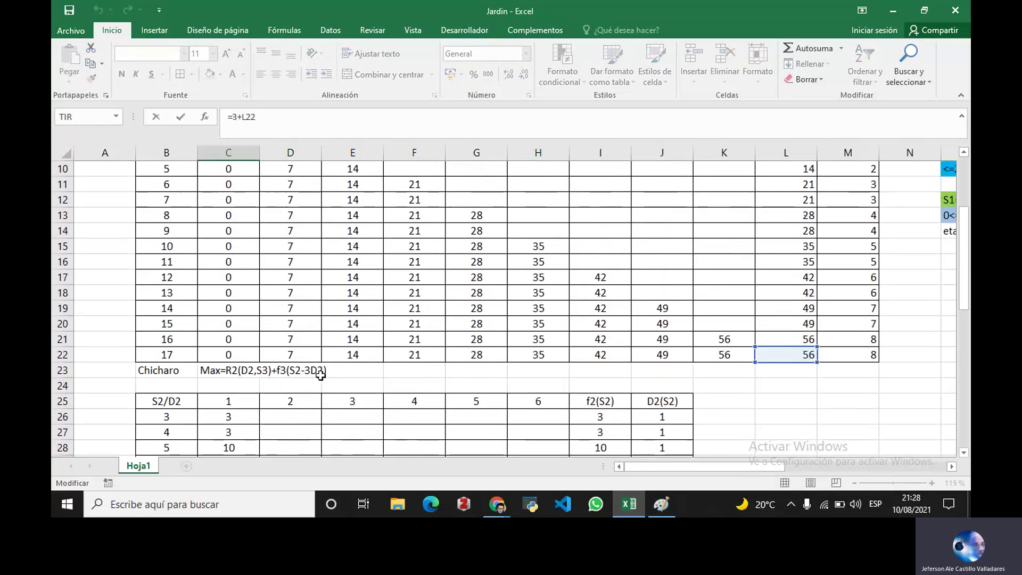
pyautogui.scroll(3, 320, 375)
pyautogui.scroll(-1, 321, 376)
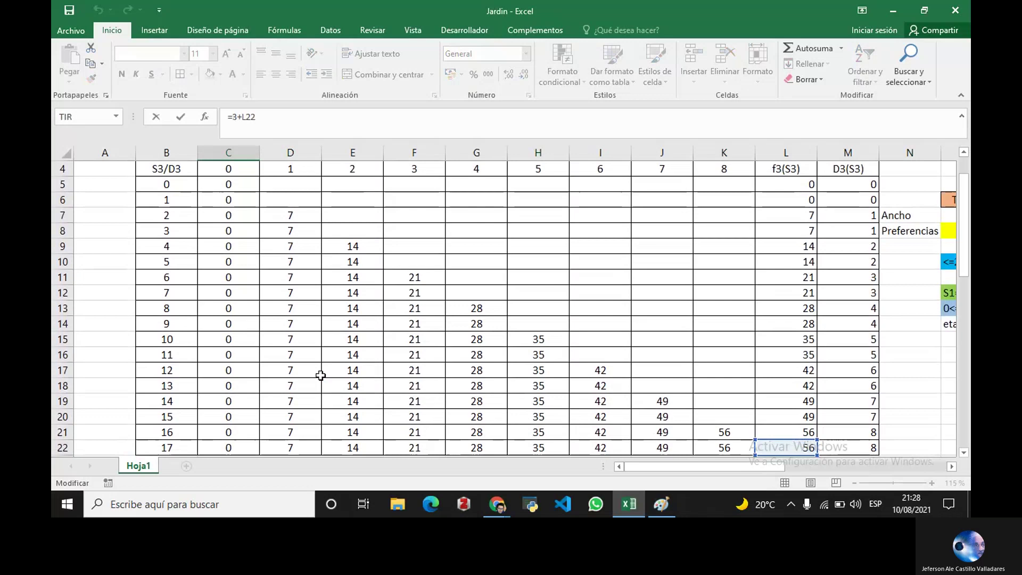
pyautogui.scroll(1, 320, 375)
pyautogui.scroll(-4, 320, 375)
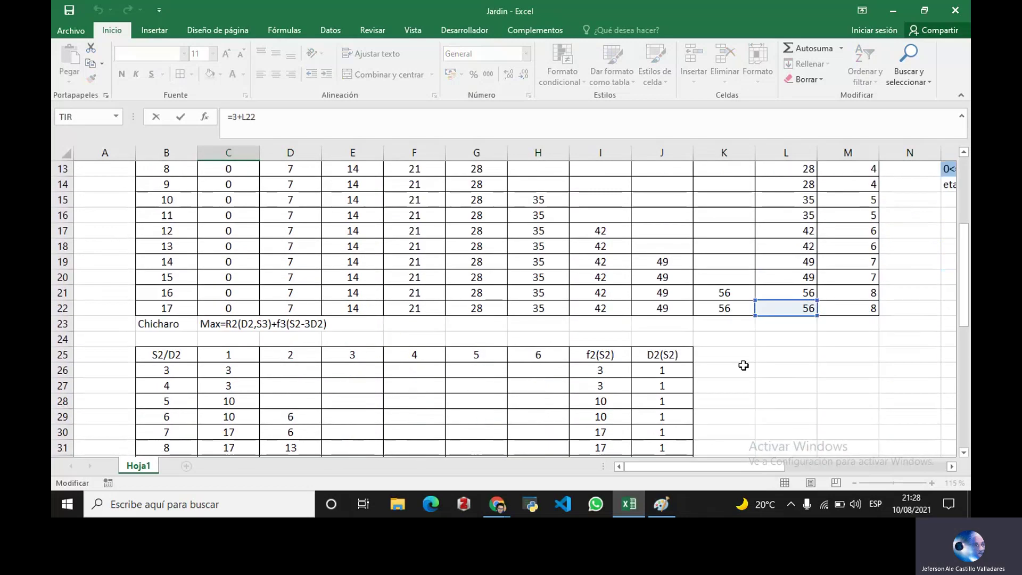
pyautogui.scroll(2, 743, 365)
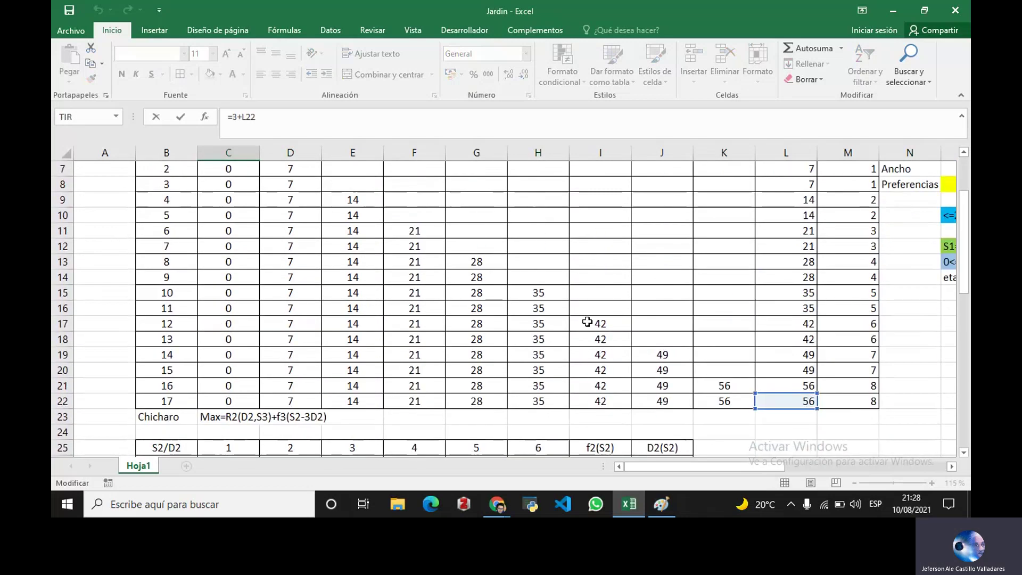
pyautogui.scroll(2, 587, 322)
pyautogui.press('Return')
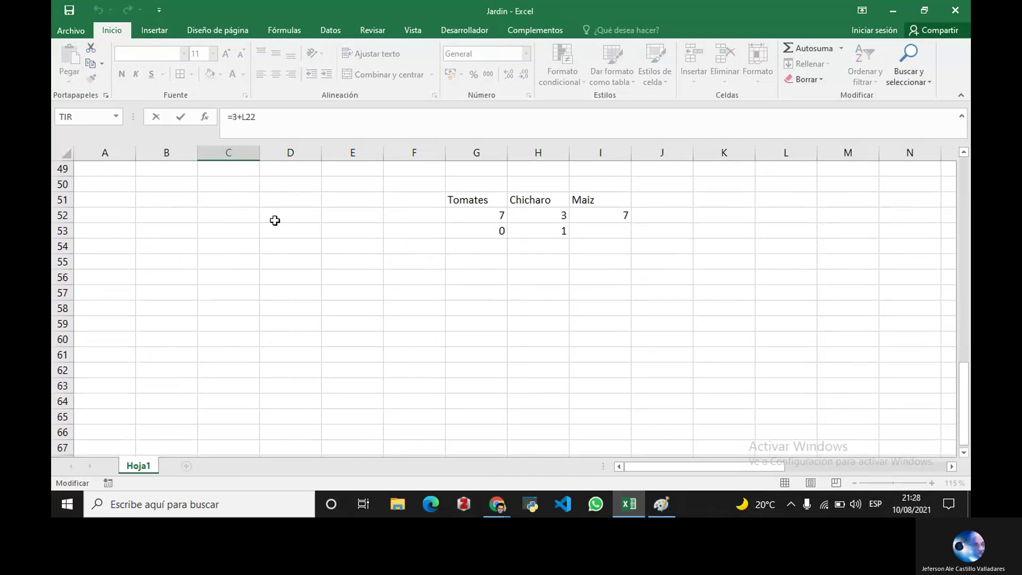
# - Complete the first solution row with the Maiz decision 8 in I53 and the total 59 in J53
pyautogui.scroll(2, 274, 219)
pyautogui.click(581, 325)
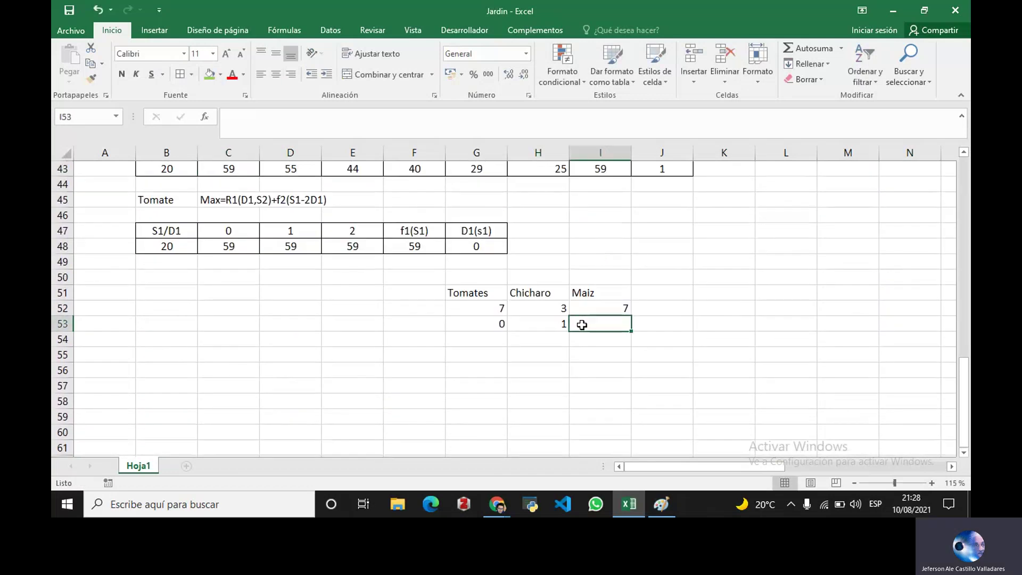
pyautogui.write('8')
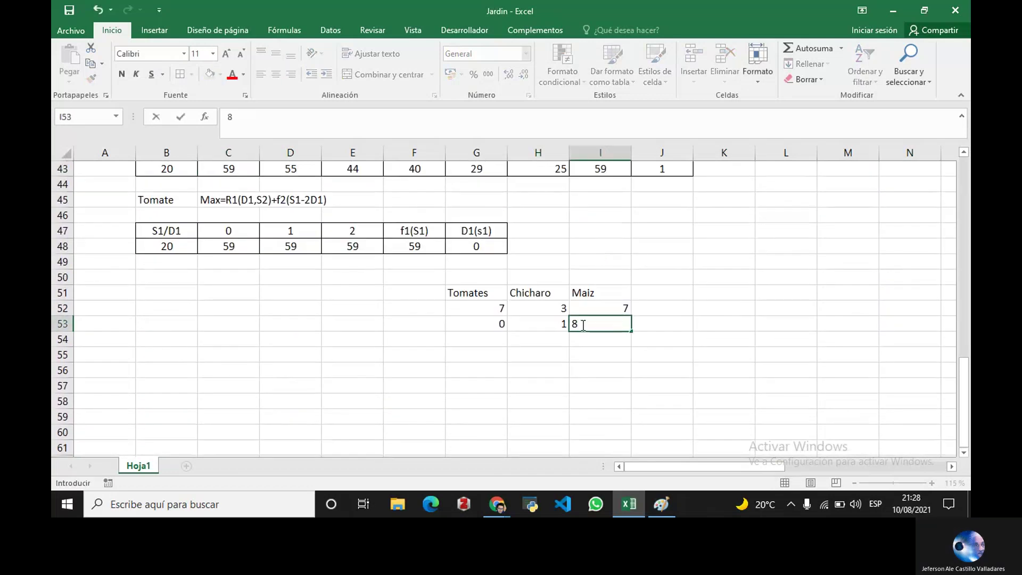
pyautogui.press('Tab')
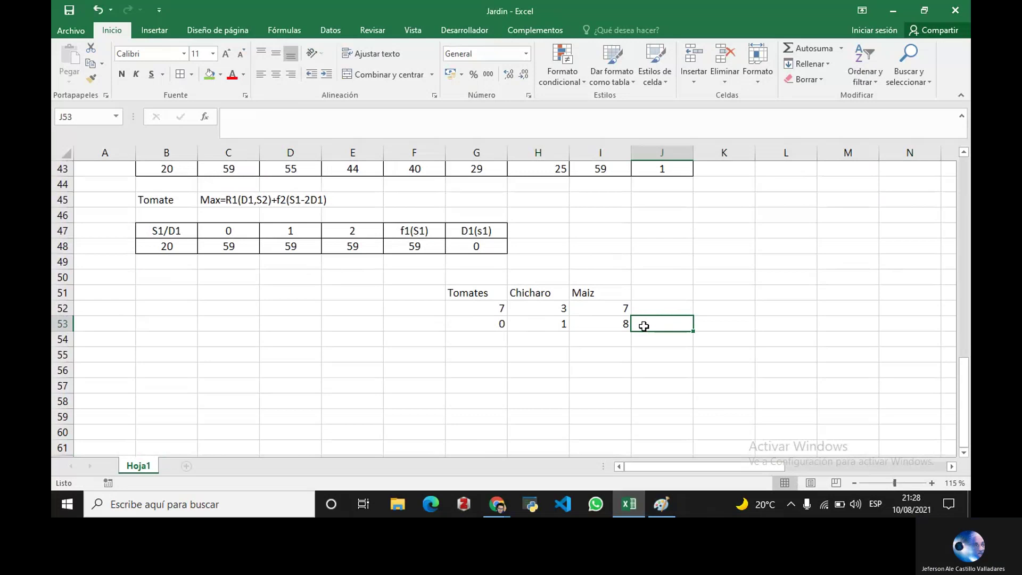
pyautogui.write('59')
pyautogui.press('Return')
pyautogui.press('Left')
pyautogui.press('Left')
pyautogui.press('Left')
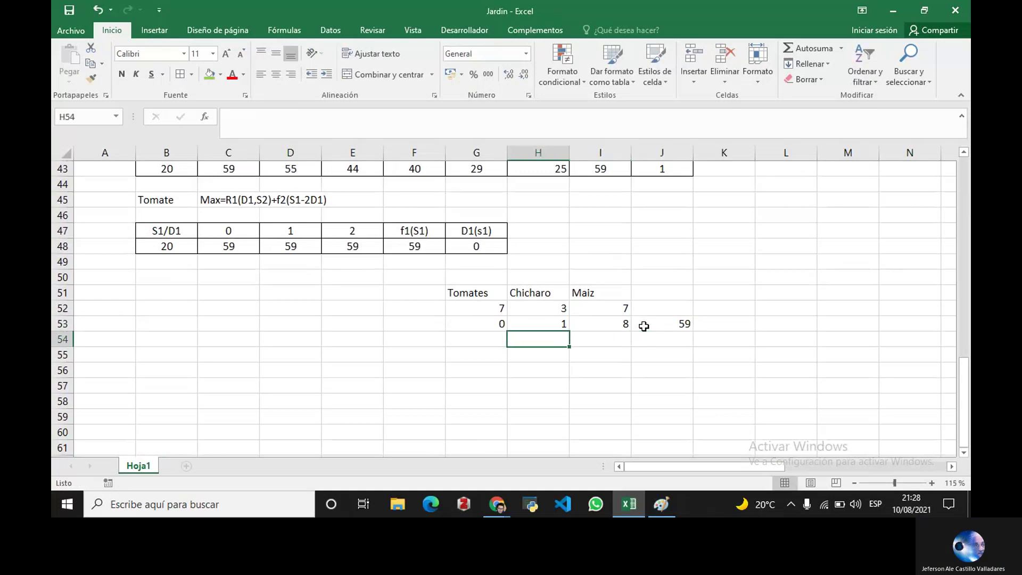
# - Change the D1(s1) decision in G48 to 1 and start the second solution row with Tomates decision 1 in G54
pyautogui.click(476, 248)
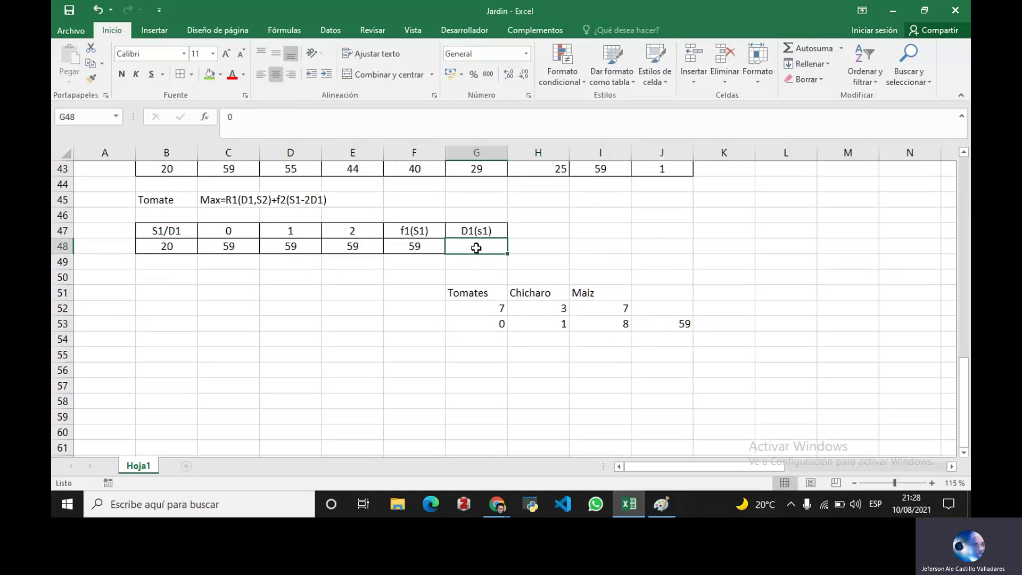
pyautogui.press('Return')
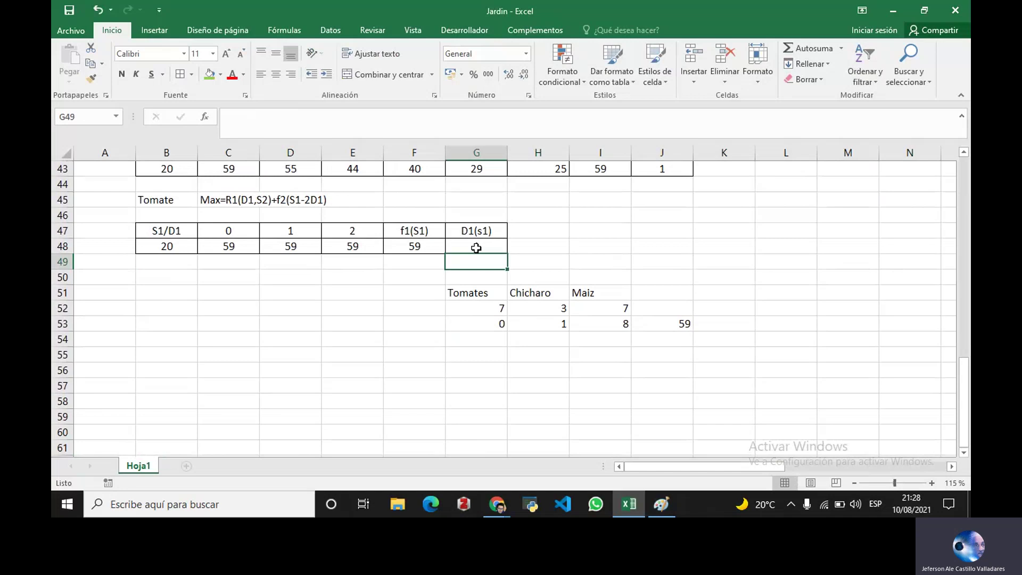
pyautogui.click(475, 339)
pyautogui.write('1')
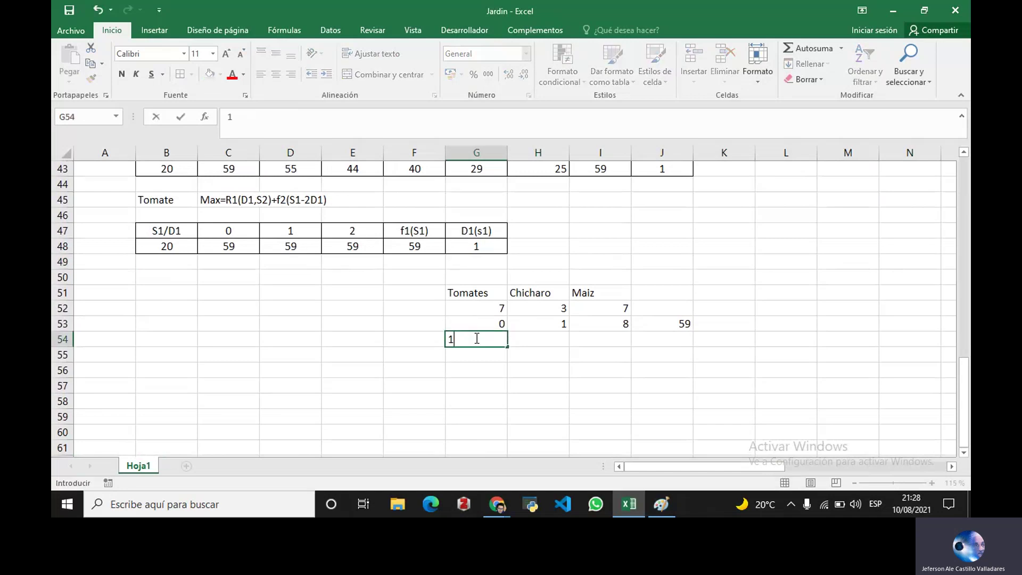
pyautogui.press('Tab')
# - Check the Chicharo table row referenced by D48 and enter its D2(S2) decision, 1, in H54
pyautogui.doubleClick(293, 245)
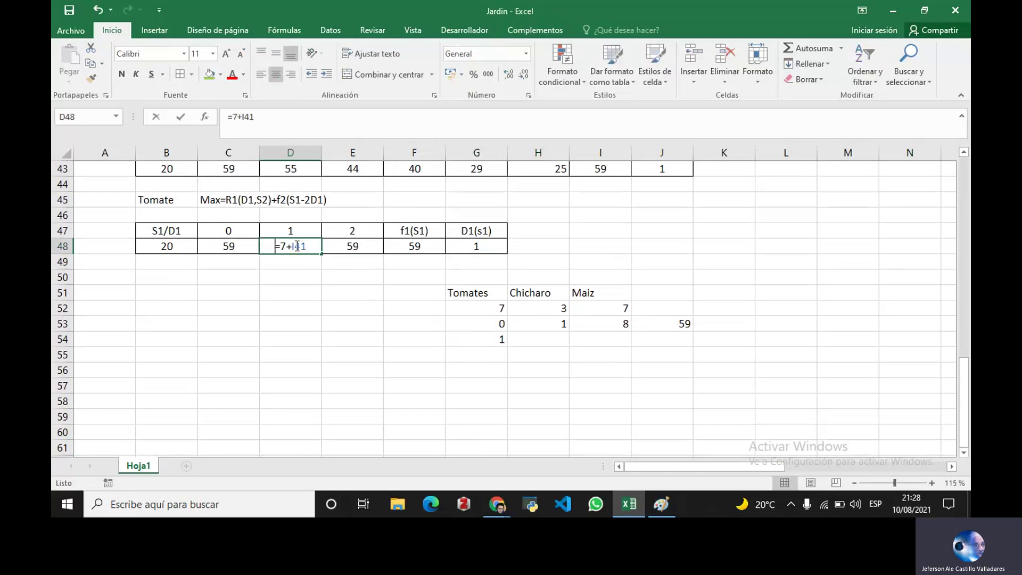
pyautogui.scroll(4, 325, 277)
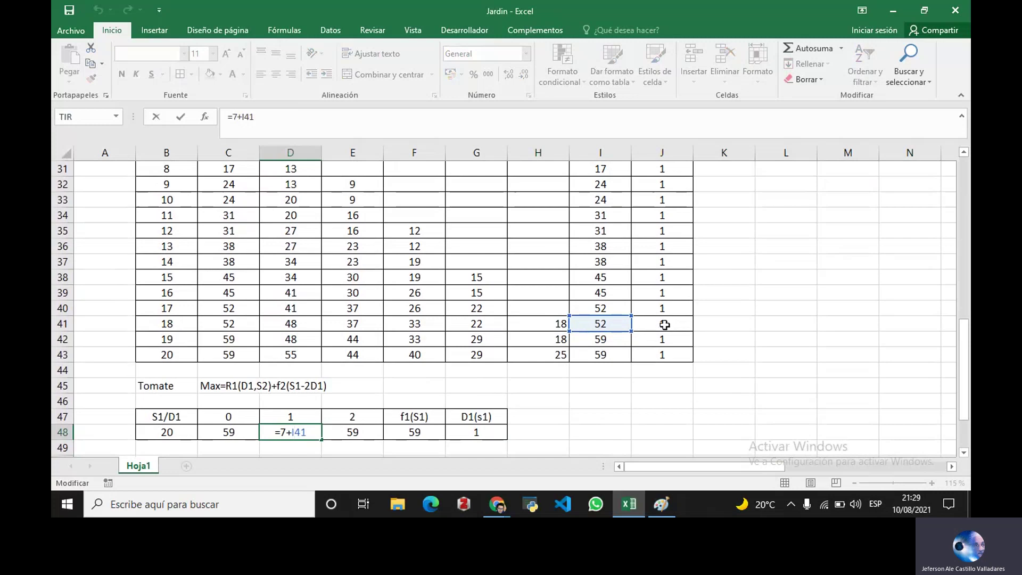
pyautogui.scroll(-4, 586, 330)
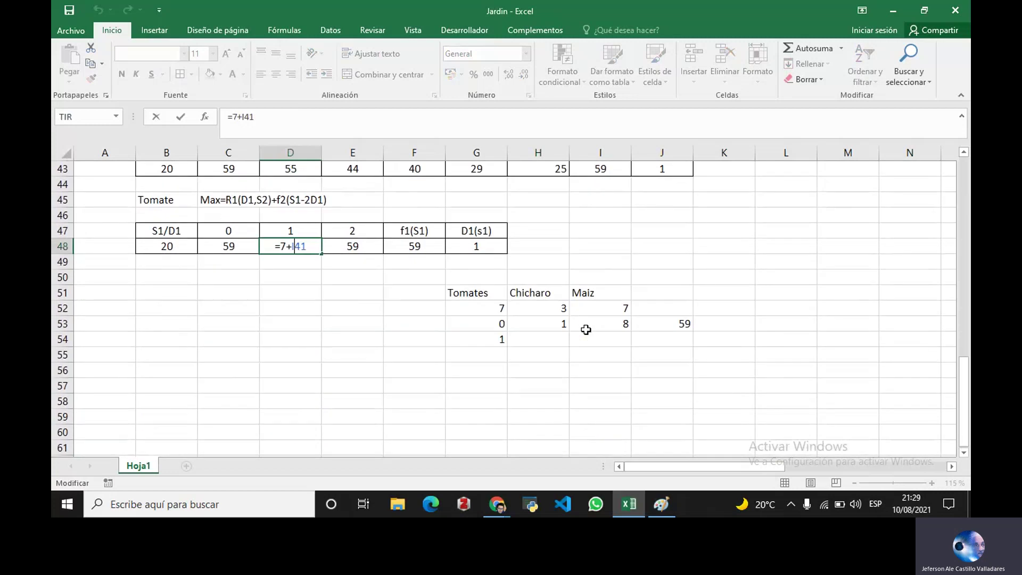
pyautogui.press('Escape')
pyautogui.click(543, 339)
pyautogui.write('1')
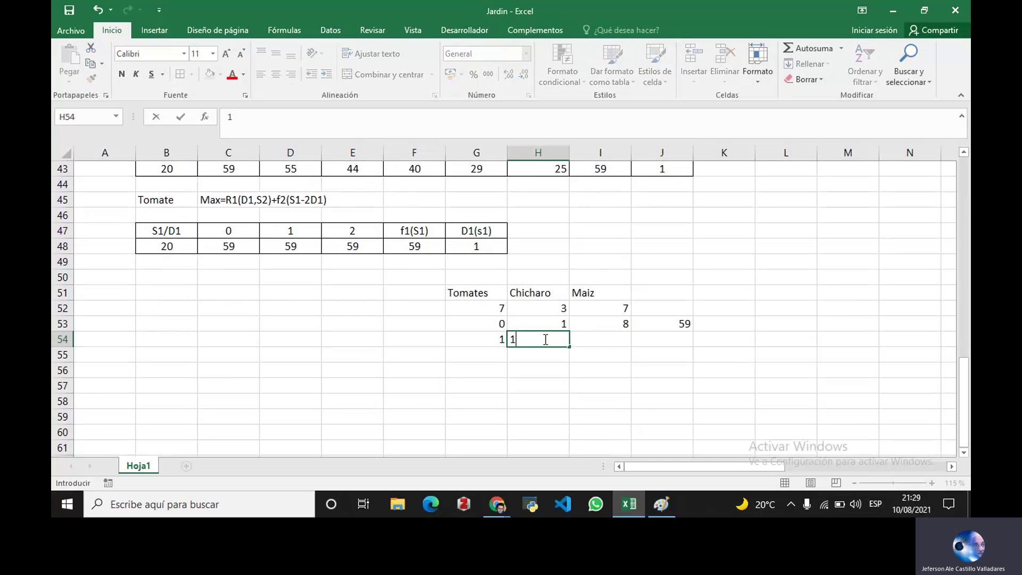
pyautogui.press('Tab')
# - Trace the formula in D48 through I41 and C41 to the Maiz table and check the referenced row's D3(S3) decision
pyautogui.scroll(2, 544, 339)
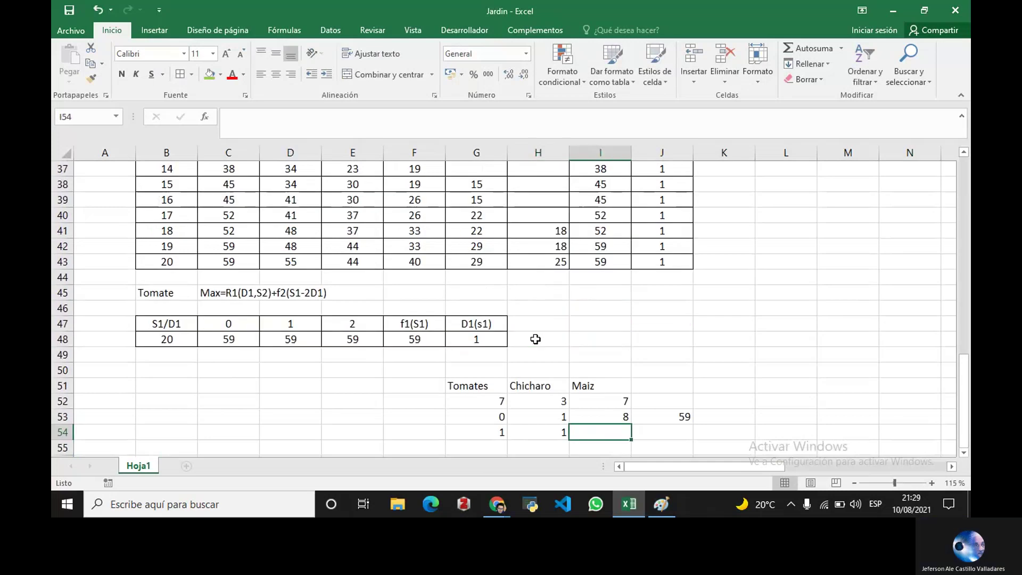
pyautogui.scroll(1, 536, 339)
pyautogui.scroll(-1, 535, 339)
pyautogui.doubleClick(299, 339)
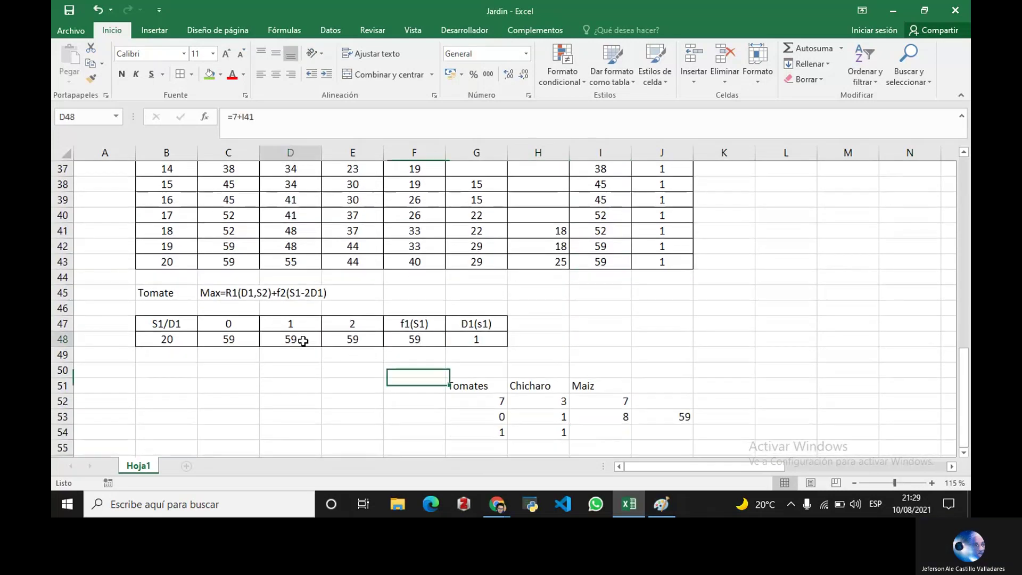
pyautogui.press('Return')
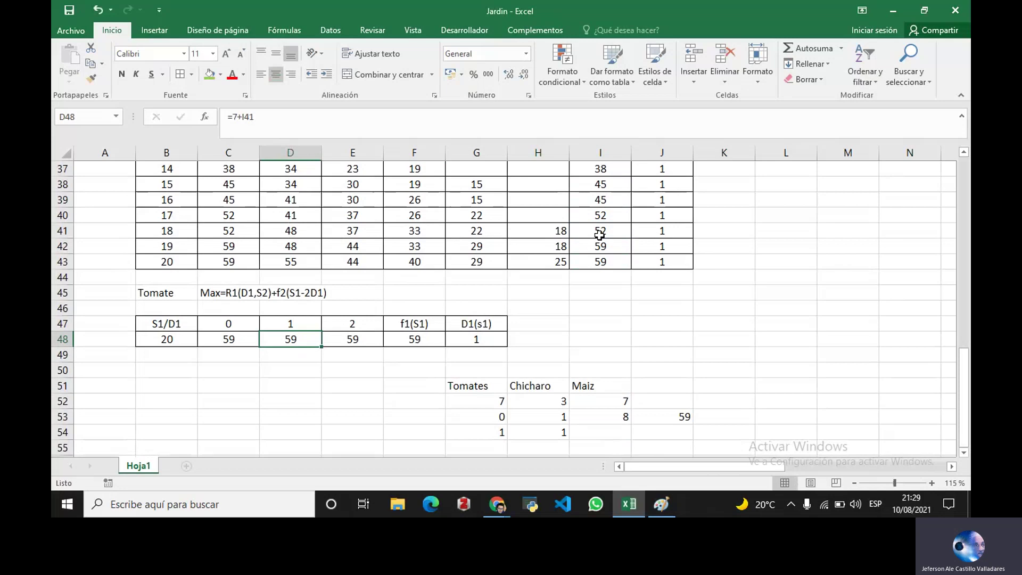
pyautogui.click(588, 231)
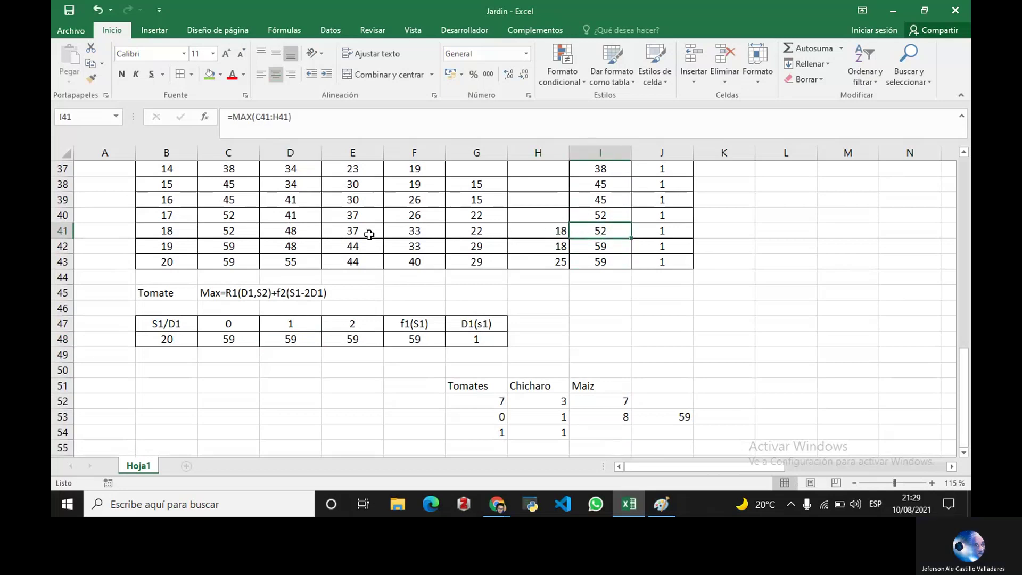
pyautogui.doubleClick(241, 232)
pyautogui.scroll(4, 234, 319)
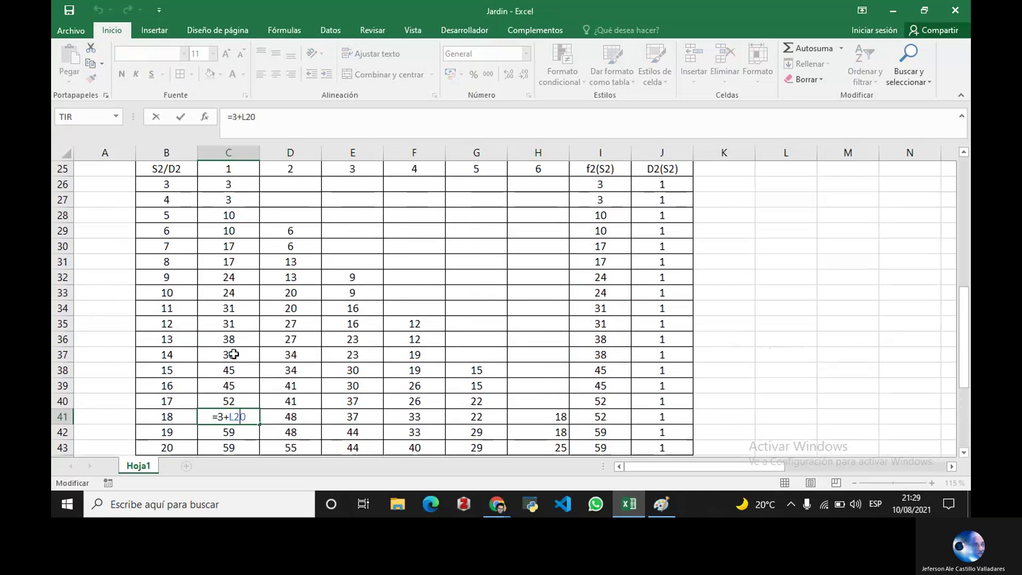
pyautogui.scroll(5, 229, 415)
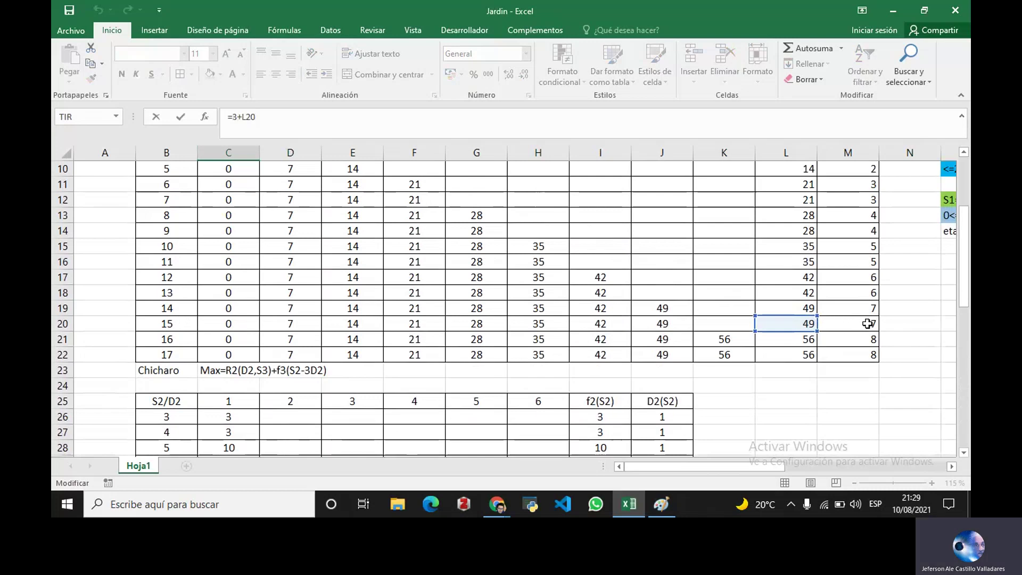
pyautogui.scroll(-10, 851, 327)
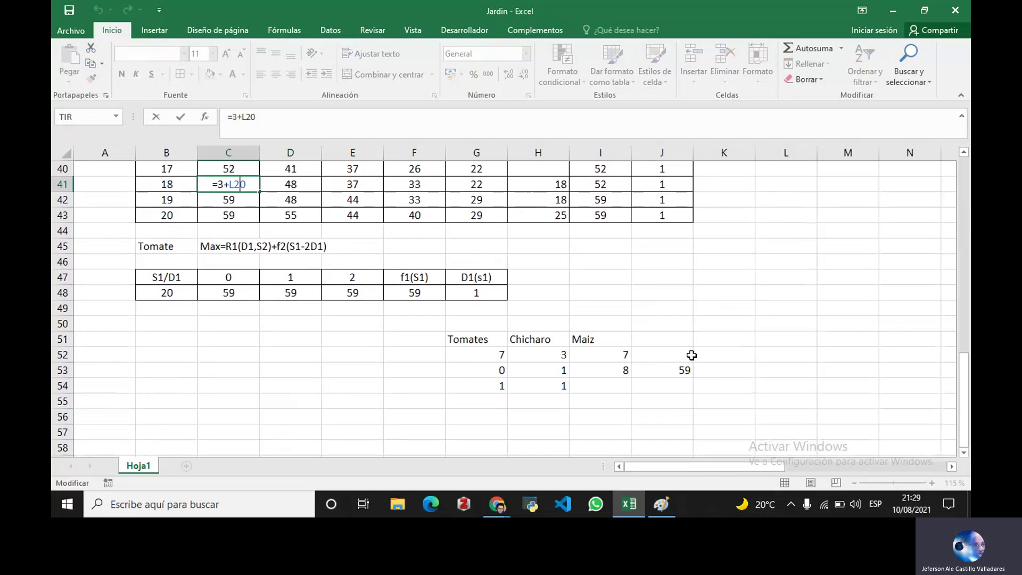
# - Complete the second solution row with the Maiz decision 7 in I54 and the total 59 in J54
pyautogui.click(607, 386)
pyautogui.write('7')
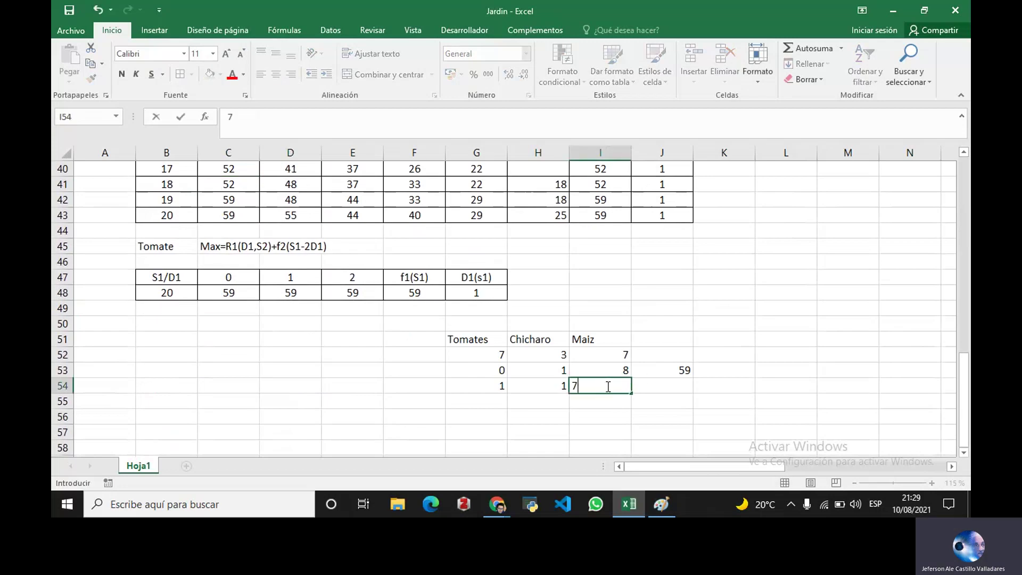
pyautogui.press('Tab')
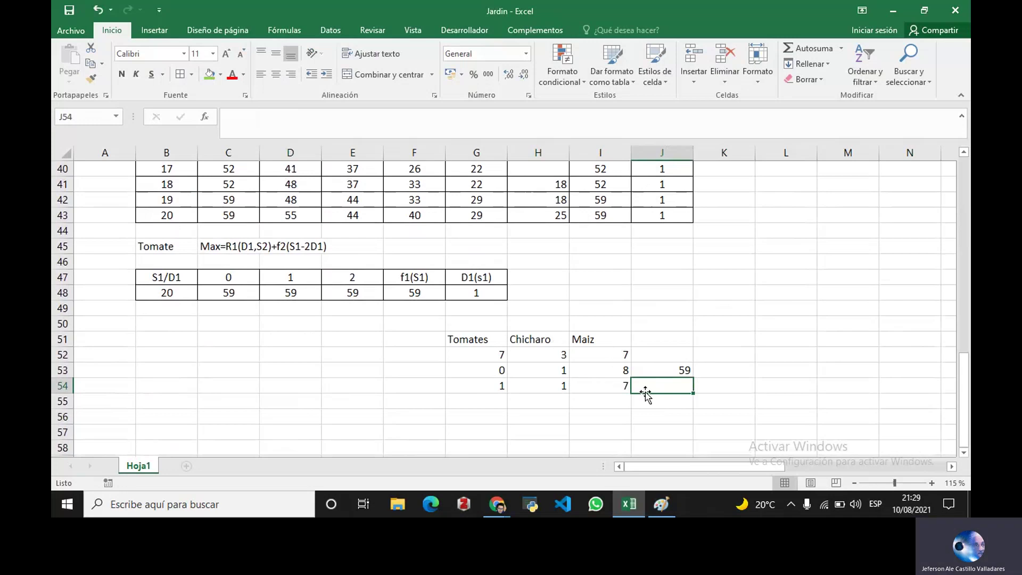
pyautogui.write('59')
pyautogui.press('Tab')
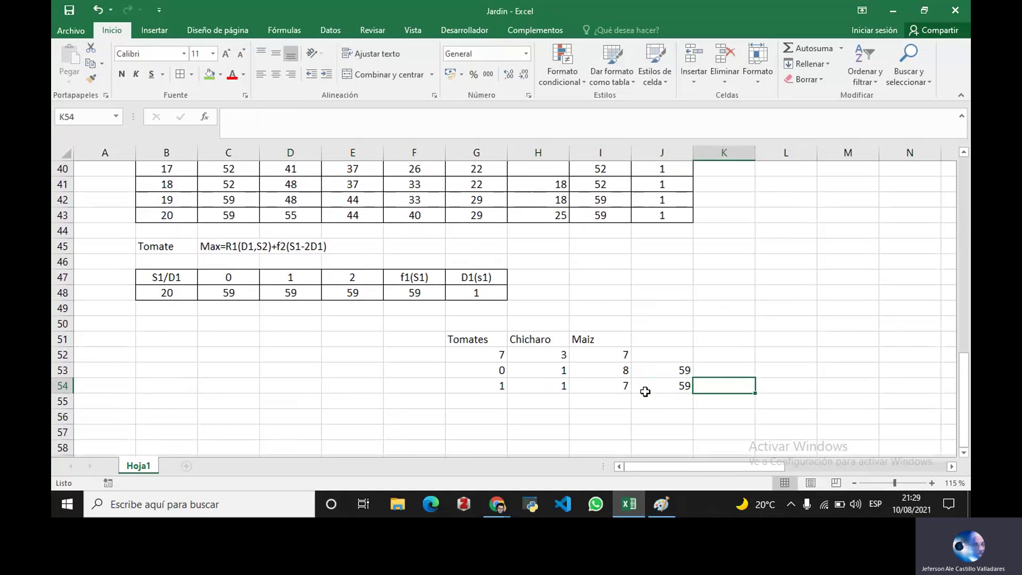
# - Change the D1(s1) decision in G48 to 2 and start the third solution row with Tomates decision 2 in G55
pyautogui.click(486, 403)
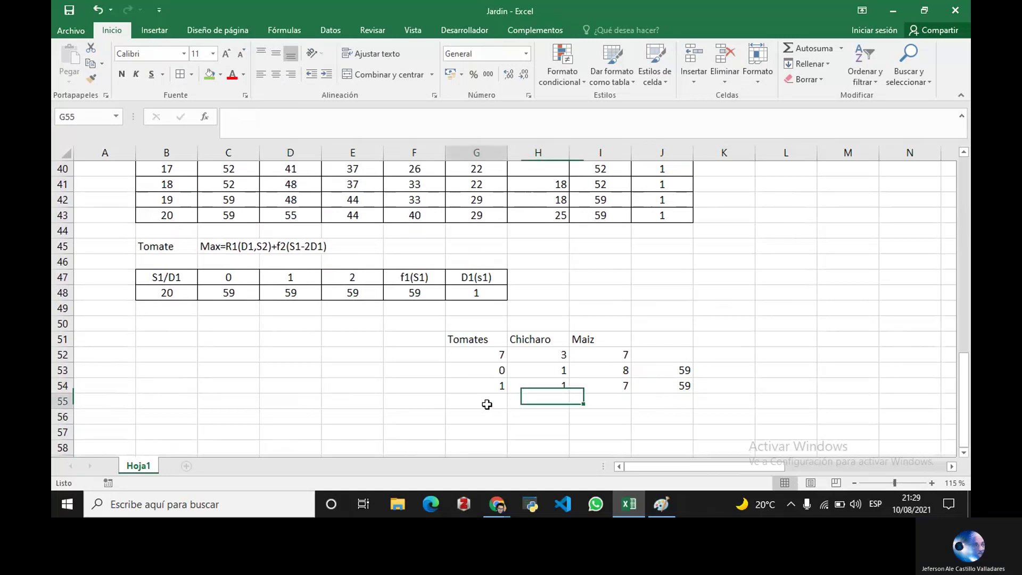
pyautogui.click(480, 297)
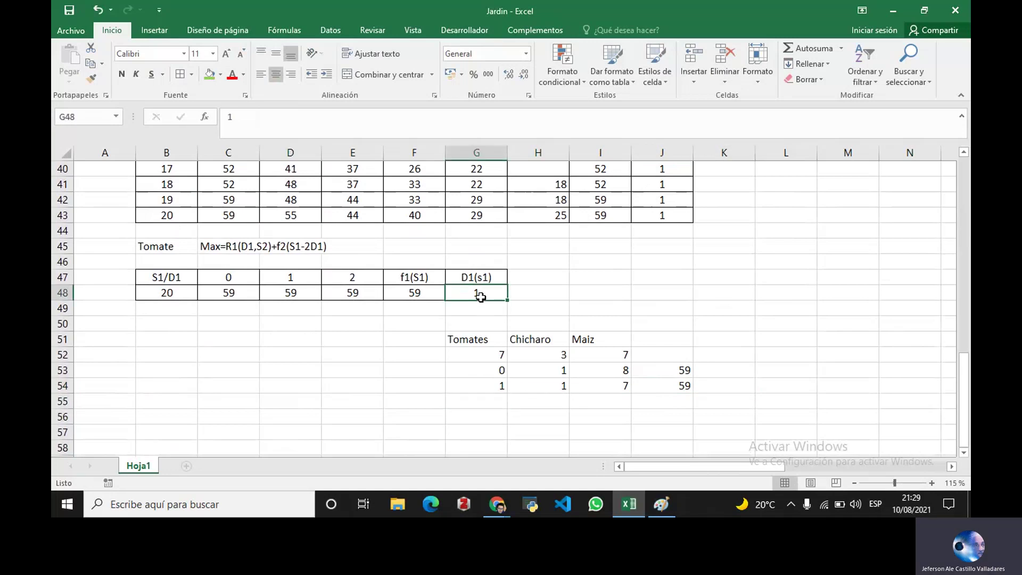
pyautogui.write('2')
pyautogui.press('Return')
pyautogui.press('Down')
pyautogui.press('Down')
pyautogui.press('Down')
pyautogui.press('Down')
pyautogui.press('Down')
pyautogui.press('Down')
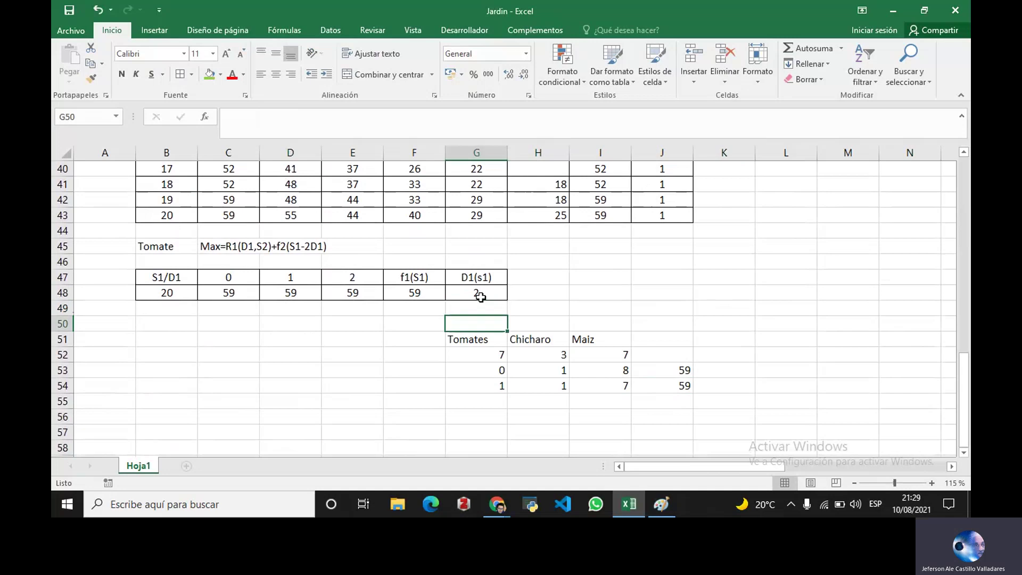
pyautogui.write('2')
pyautogui.press('Tab')
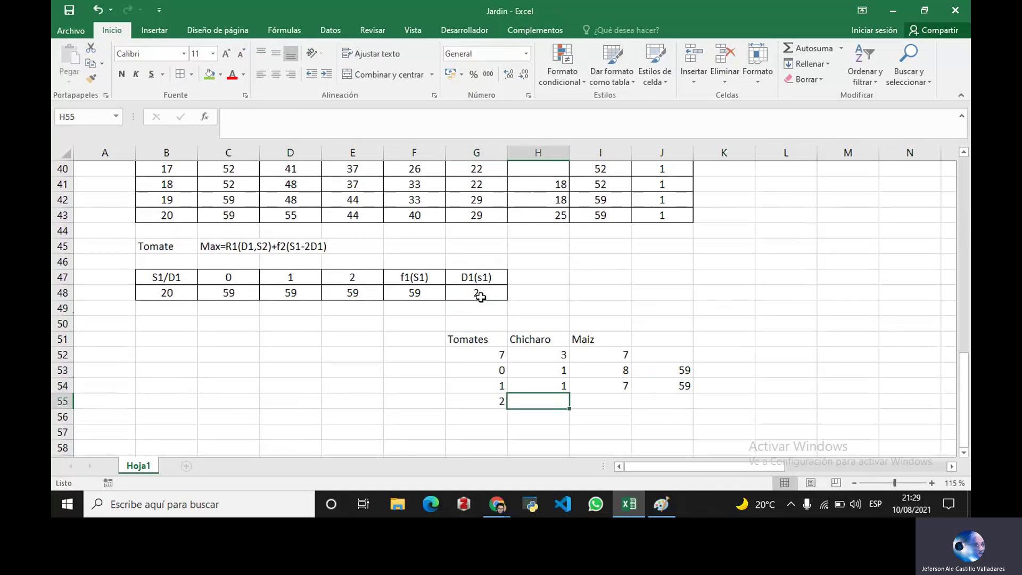
# - Check the Chicharo table row referenced by the formula in E48 and enter its D2(S2) decision, 1, in H55
pyautogui.doubleClick(367, 293)
pyautogui.scroll(2, 405, 303)
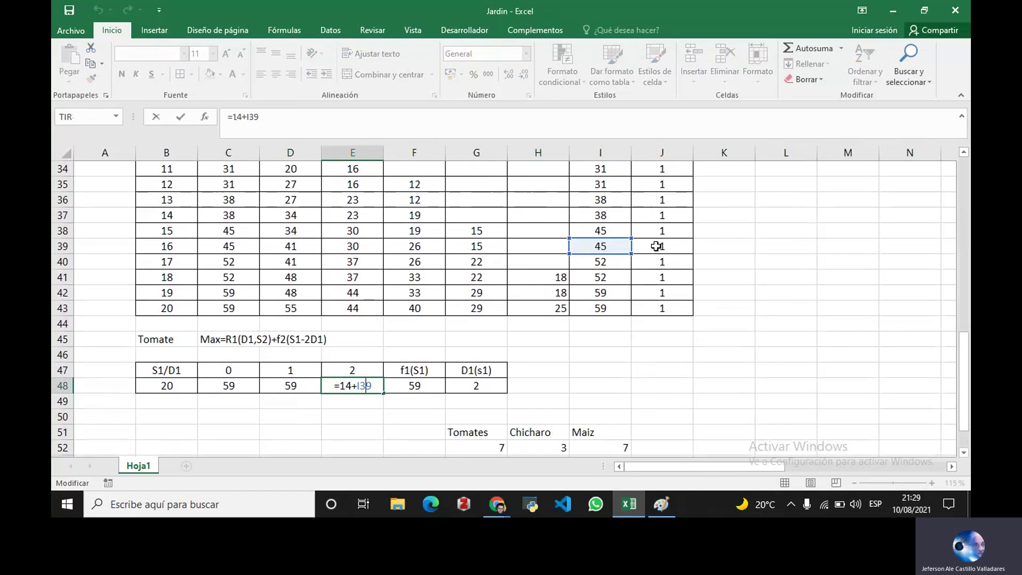
pyautogui.scroll(-3, 634, 266)
pyautogui.scroll(-2, 585, 268)
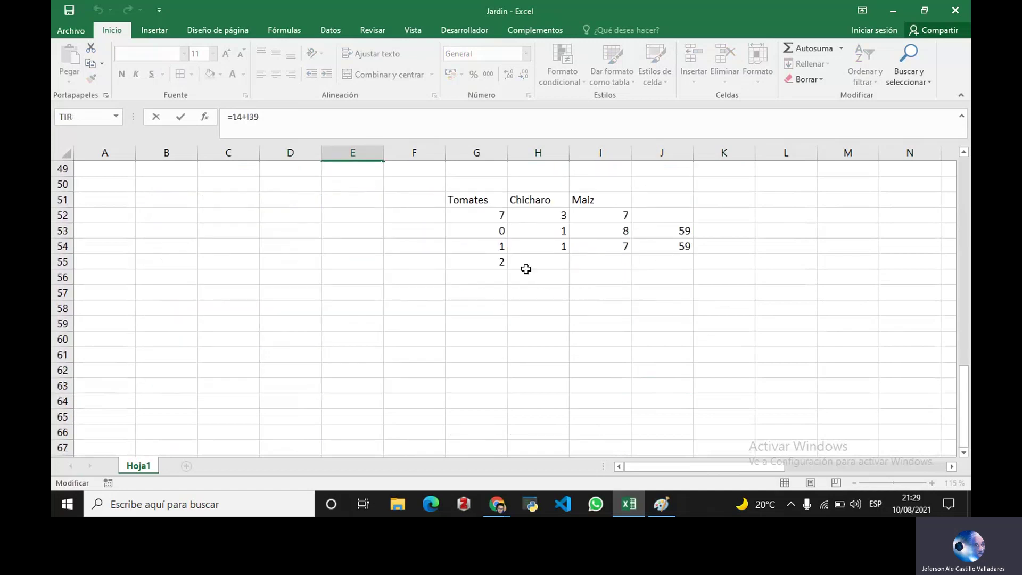
pyautogui.press('Escape')
pyautogui.click(536, 276)
pyautogui.write('1')
pyautogui.press('Tab')
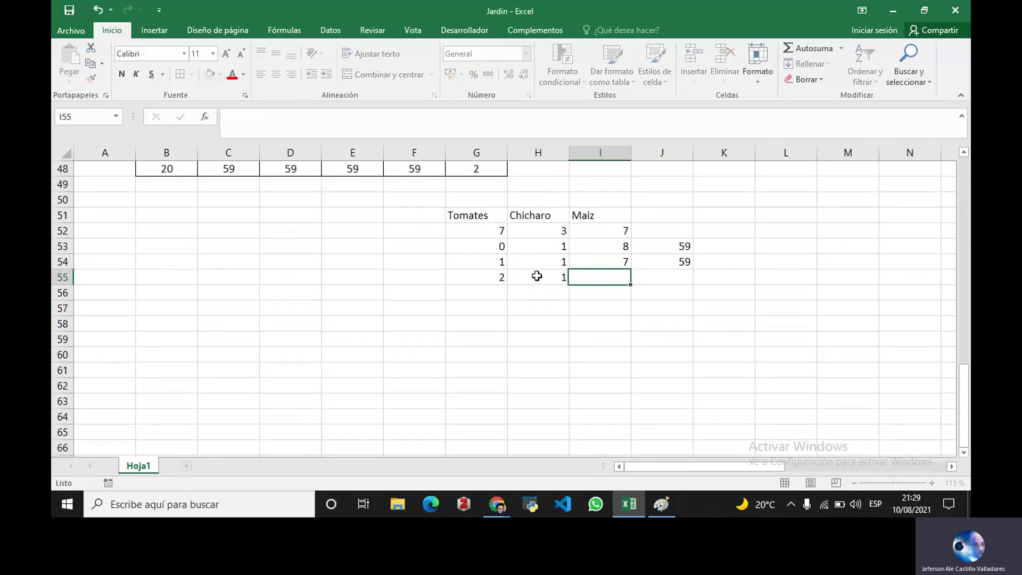
# - Trace the formula through I39 and C39 to the Maiz table and check the referenced row's D3(S3) decision
pyautogui.scroll(5, 561, 282)
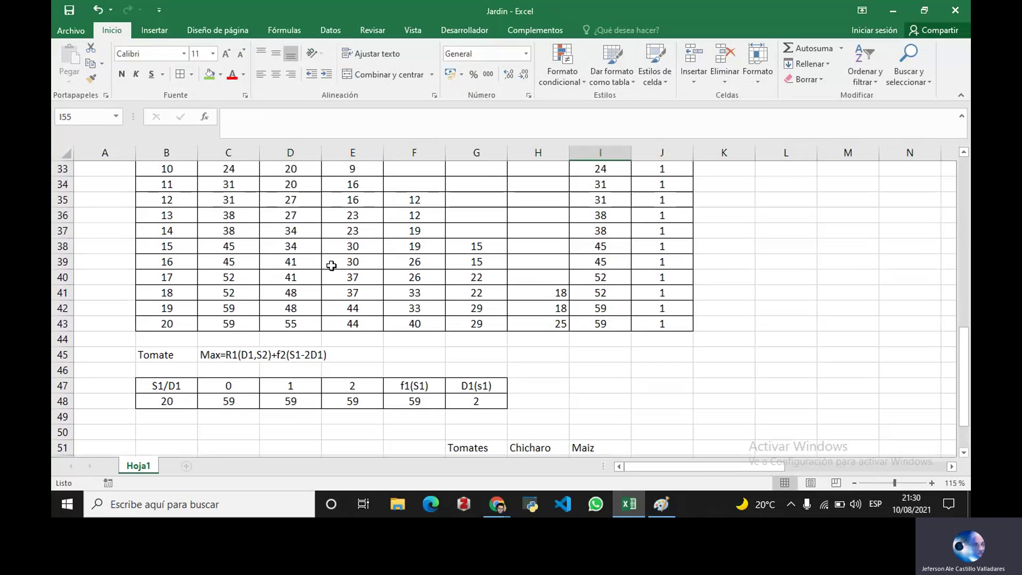
pyautogui.click(607, 260)
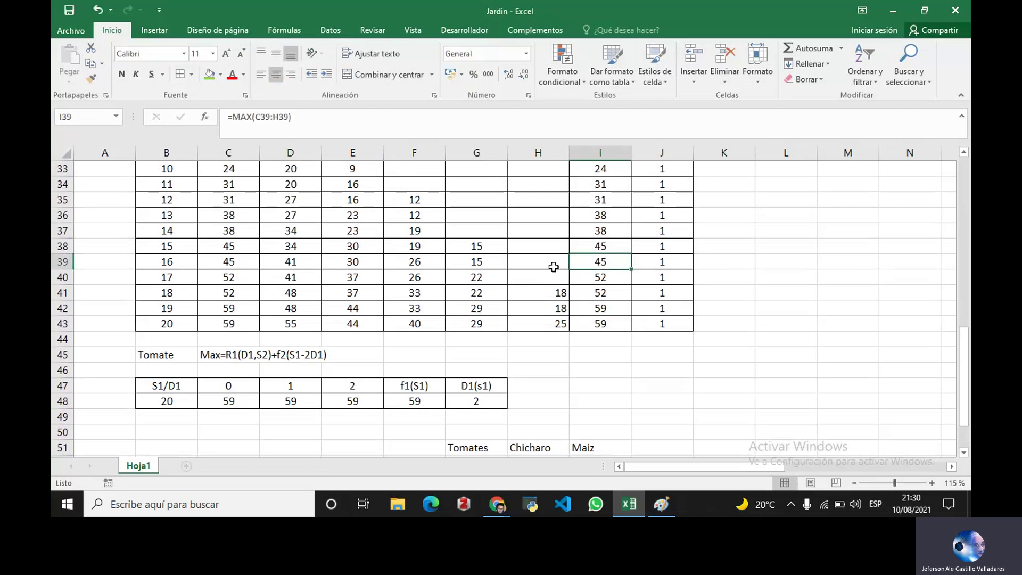
pyautogui.doubleClick(237, 262)
pyautogui.scroll(7, 266, 273)
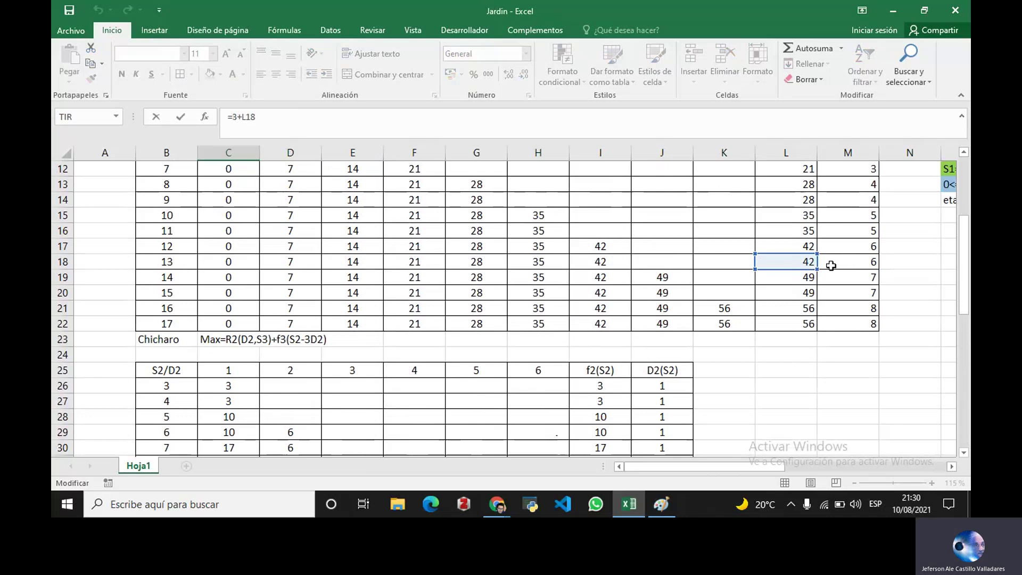
pyautogui.scroll(-13, 707, 270)
pyautogui.hotkey('ctrl', 'Return')
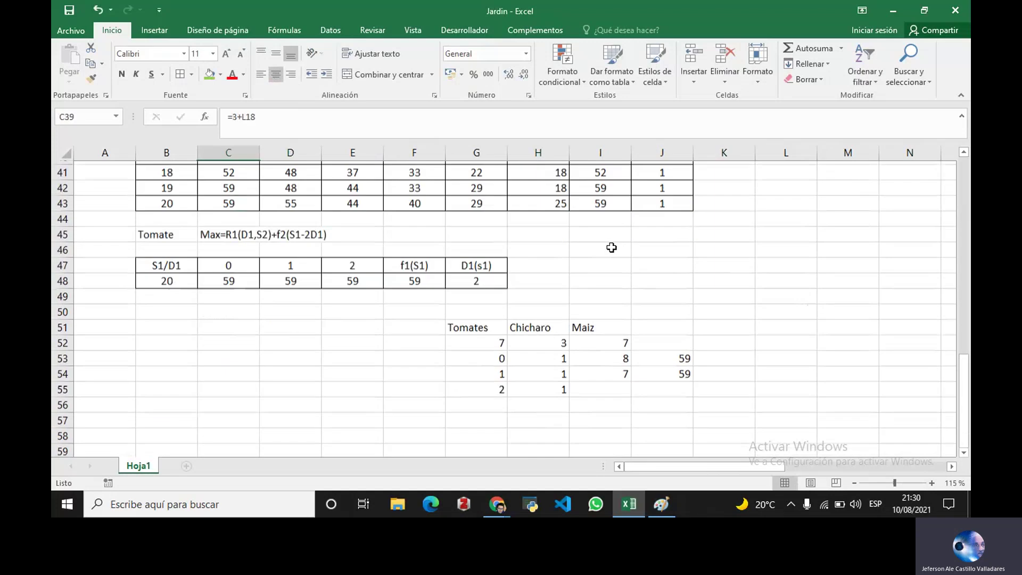
# - Complete the third solution row with the Maiz decision 6 in I55 and the total 59 in J55
pyautogui.click(583, 418)
pyautogui.scroll(-1, 612, 418)
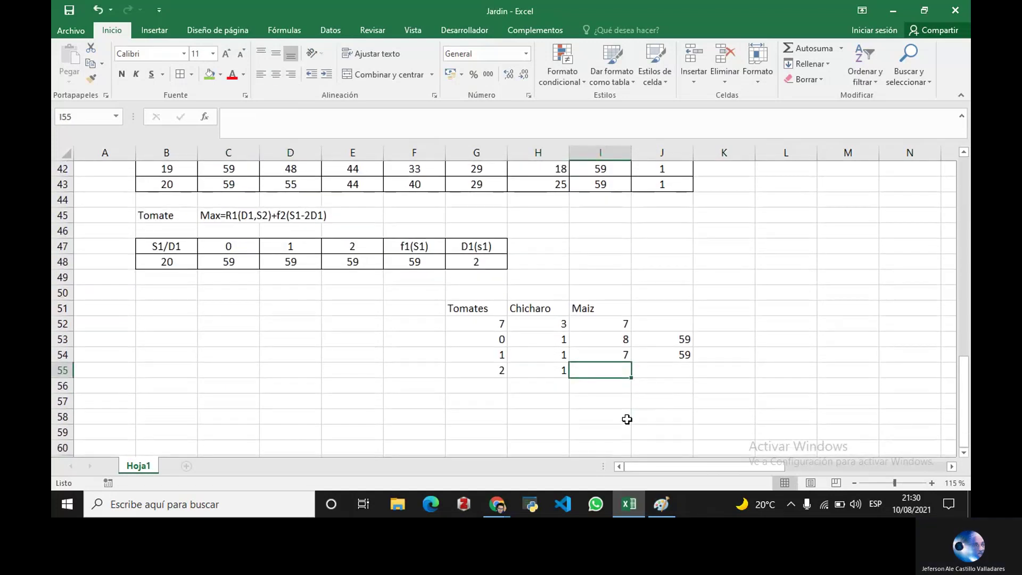
pyautogui.write('6')
pyautogui.press('Tab')
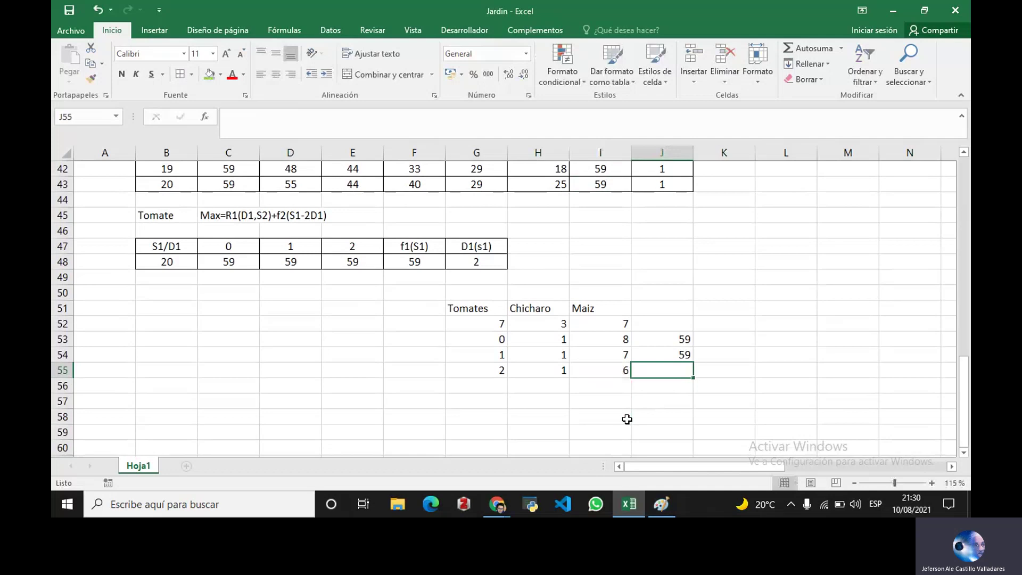
pyautogui.scroll(-2, 627, 419)
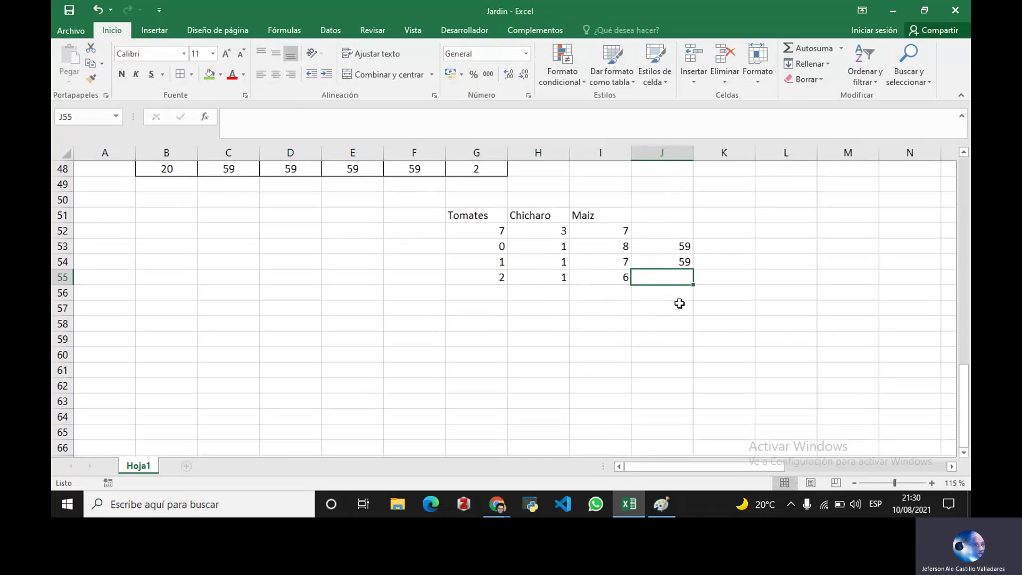
pyautogui.write('59')
pyautogui.press('Tab')
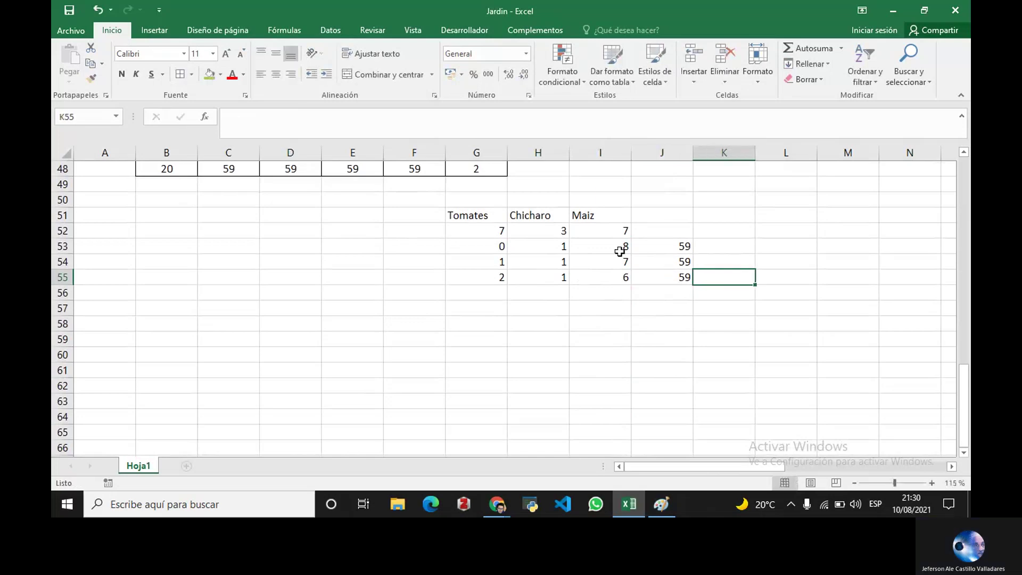
# - Apply borders to all cells of the three alternative solutions in G53:I55
pyautogui.moveTo(479, 246); pyautogui.dragTo(602, 276)
pyautogui.click(181, 78)
pyautogui.click(554, 351)
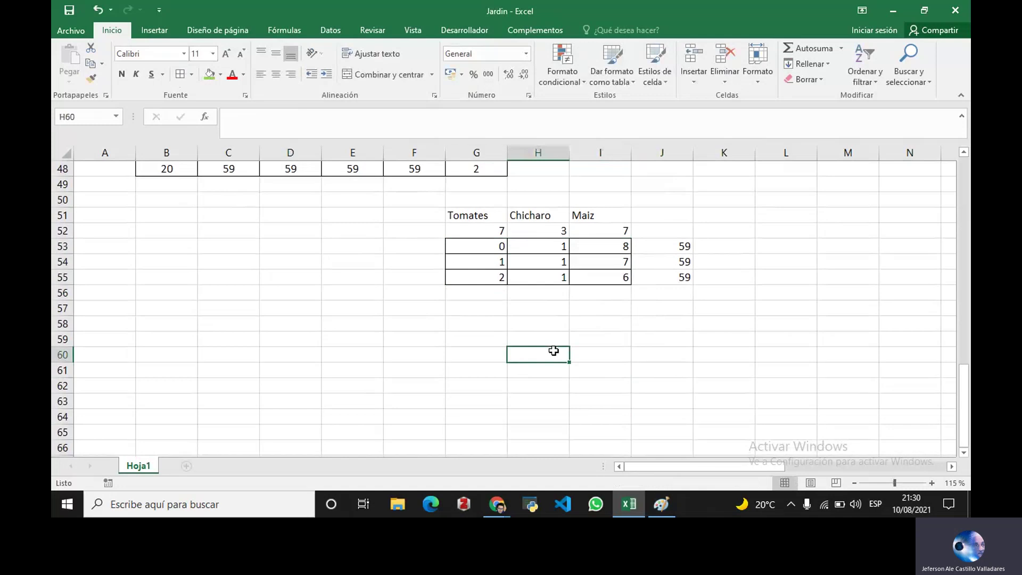
# - Compare the Chicharo decisions in H53:H55 with the D2(S2) column of the Chicharo table
pyautogui.scroll(1, 538, 330)
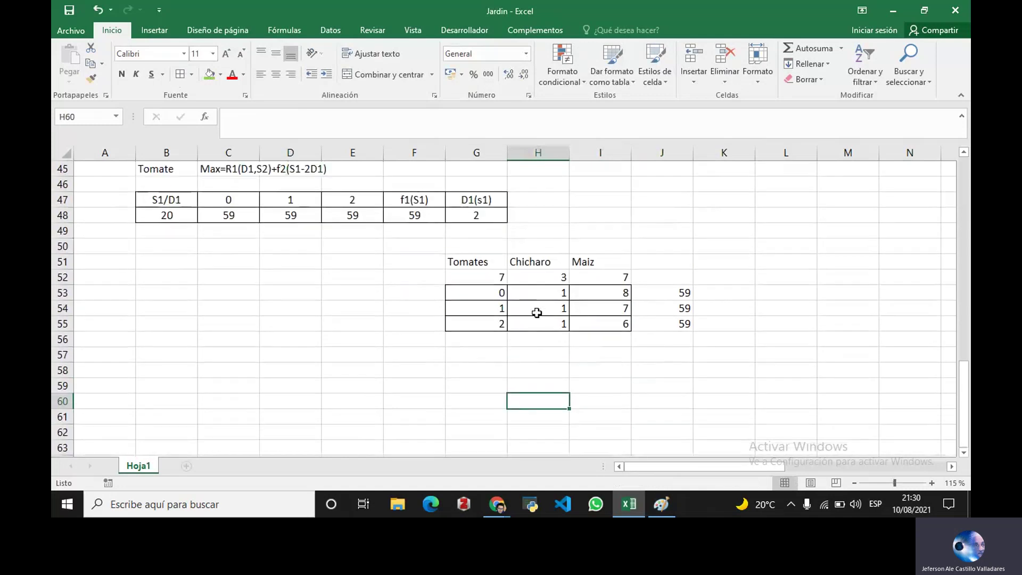
pyautogui.moveTo(535, 290); pyautogui.dragTo(536, 323)
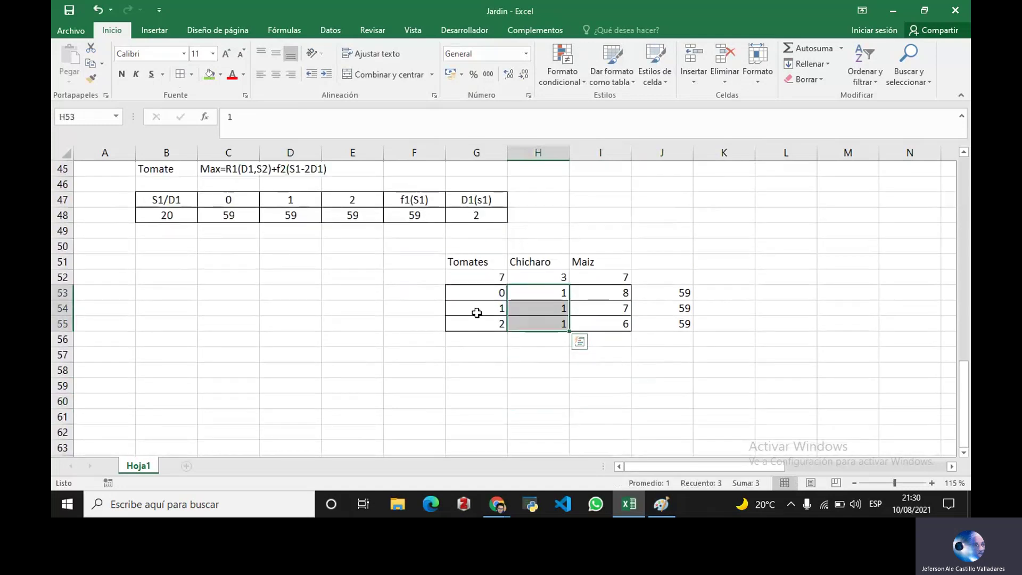
pyautogui.scroll(7, 530, 320)
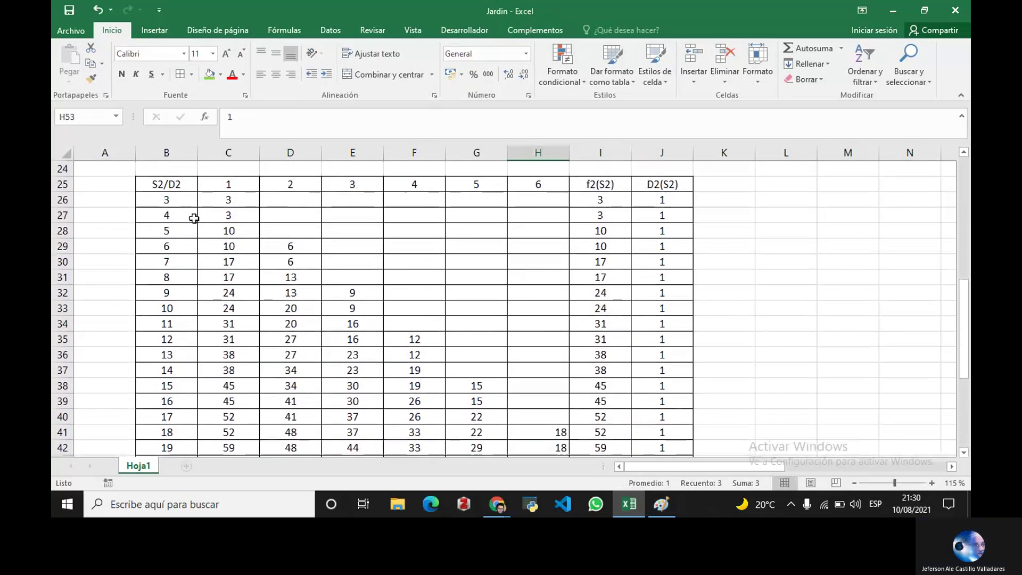
pyautogui.scroll(-1, 176, 351)
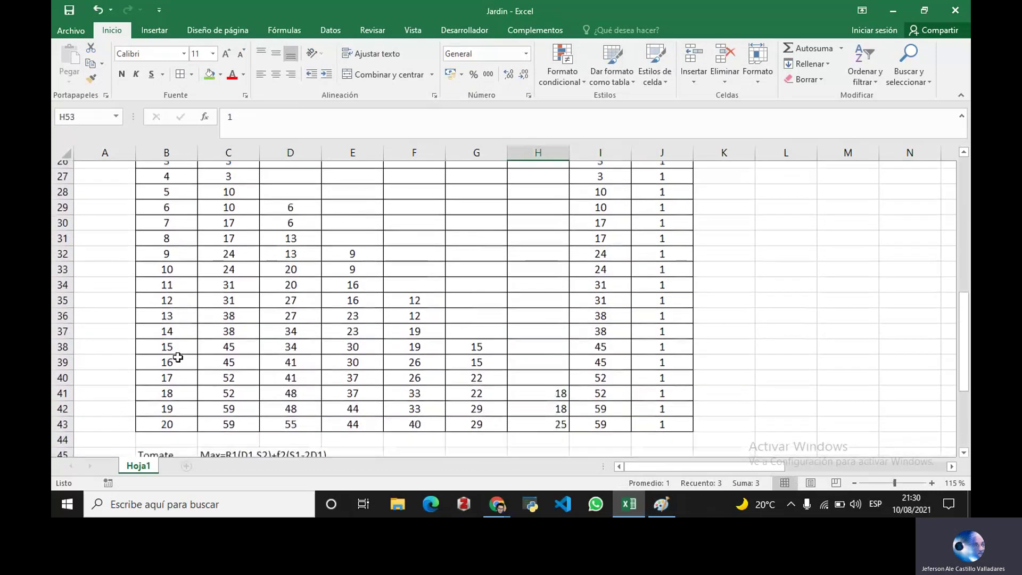
pyautogui.scroll(2, 178, 351)
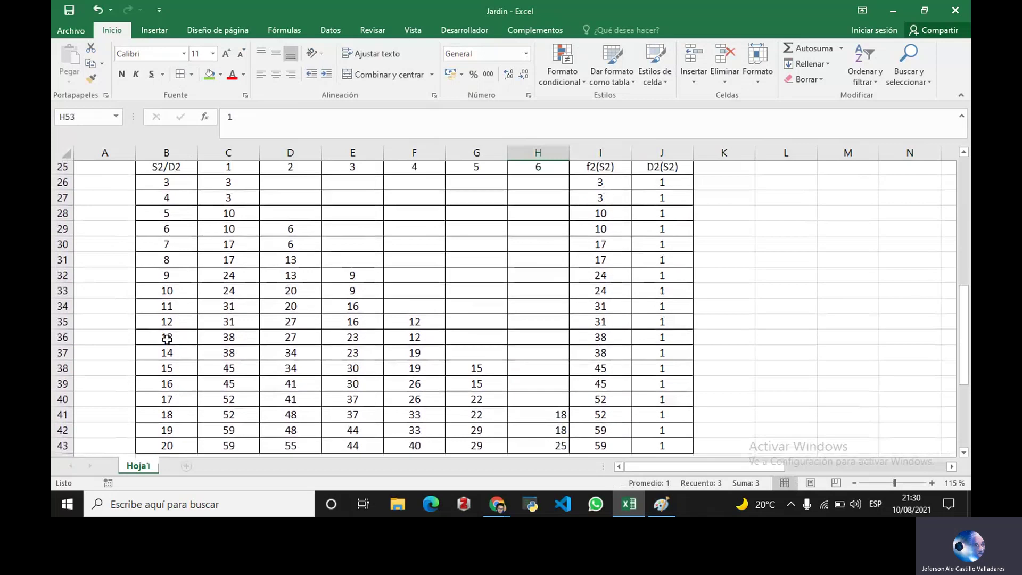
pyautogui.scroll(-2, 244, 324)
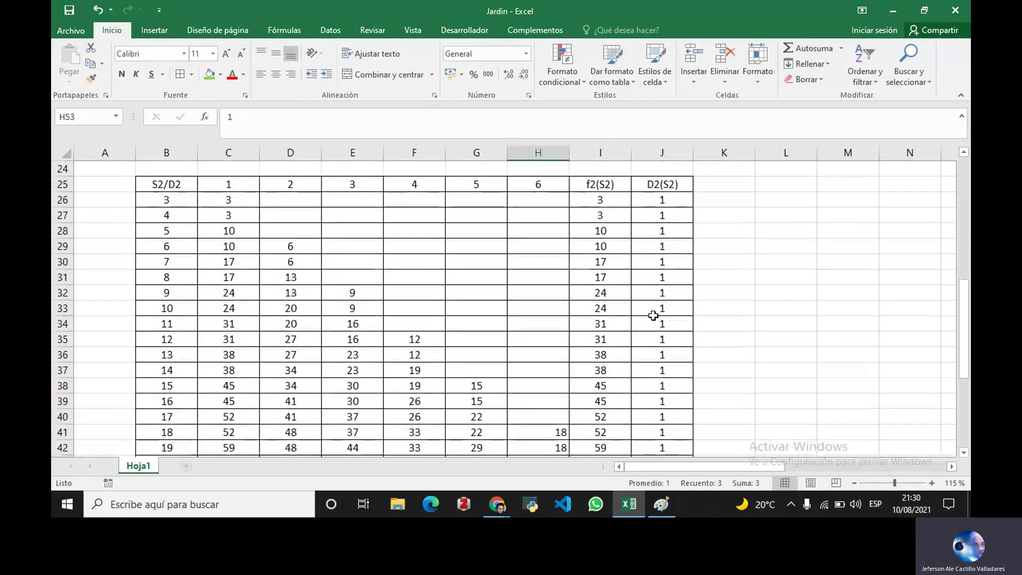
pyautogui.scroll(-1, 655, 313)
pyautogui.moveTo(672, 415); pyautogui.dragTo(659, 194)
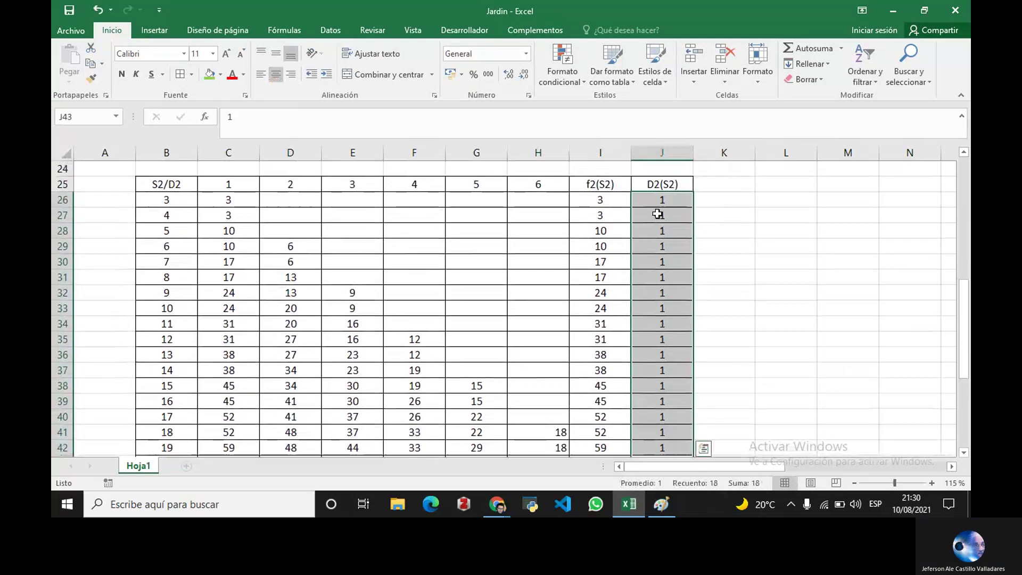
pyautogui.click(722, 306)
pyautogui.scroll(-8, 537, 282)
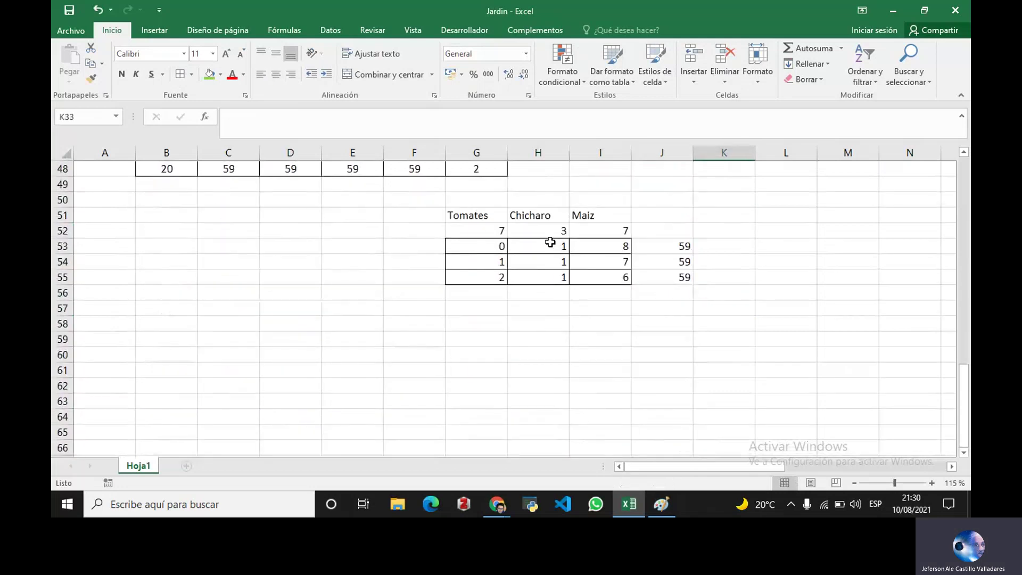
pyautogui.moveTo(550, 243); pyautogui.dragTo(550, 274)
pyautogui.scroll(1, 546, 289)
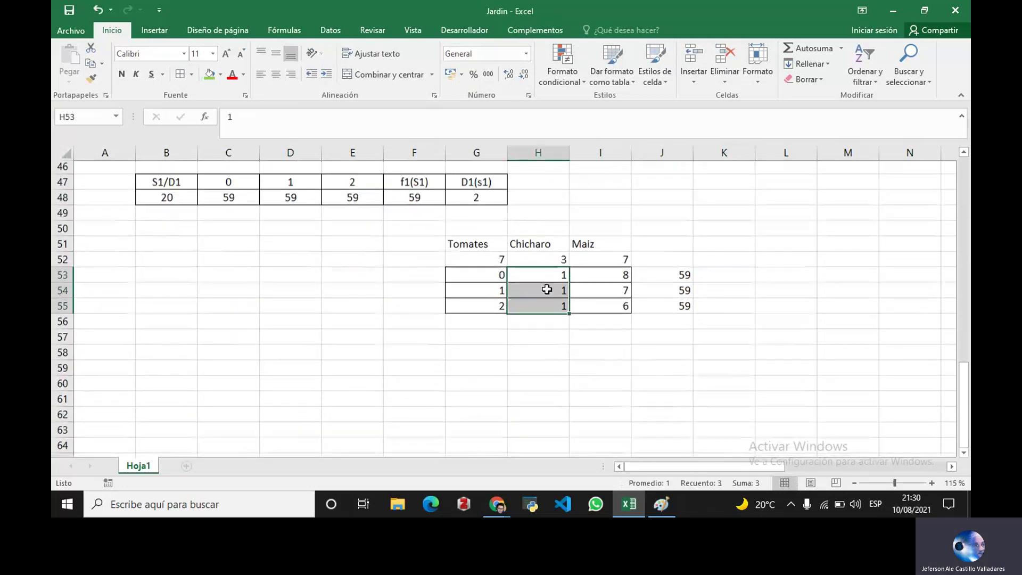
# - Review the Tomates and Maiz decisions row by row across the solution rows 52 to 55
pyautogui.scroll(2, 543, 285)
pyautogui.moveTo(456, 335); pyautogui.dragTo(483, 367)
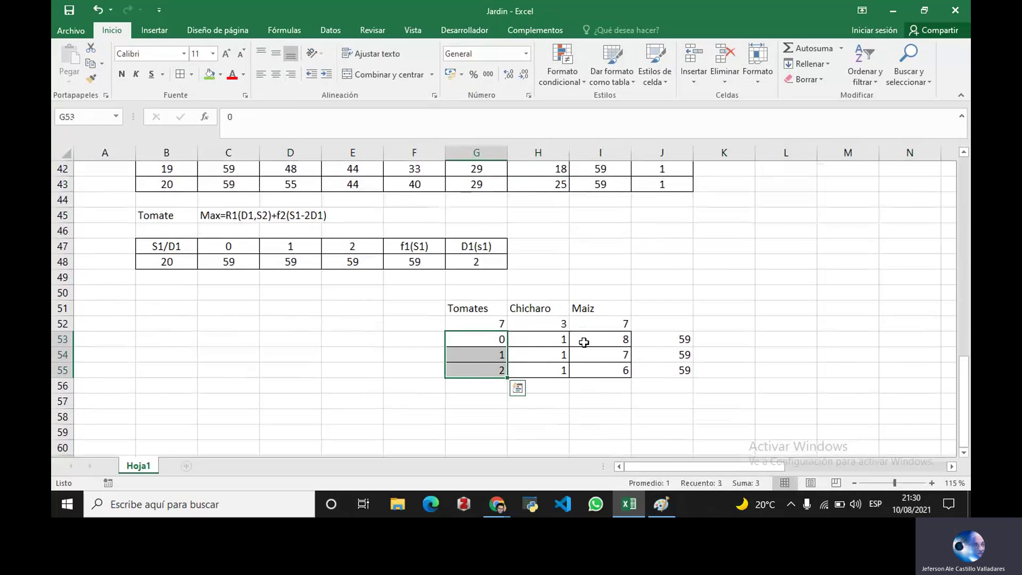
pyautogui.click(465, 326)
pyautogui.click(598, 321)
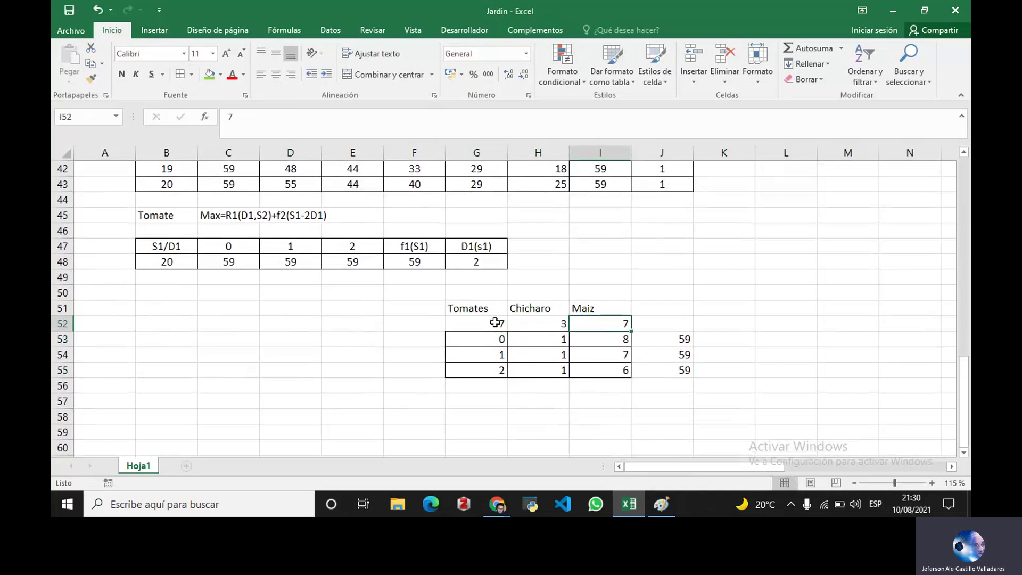
pyautogui.click(495, 323)
pyautogui.click(580, 323)
pyautogui.click(487, 324)
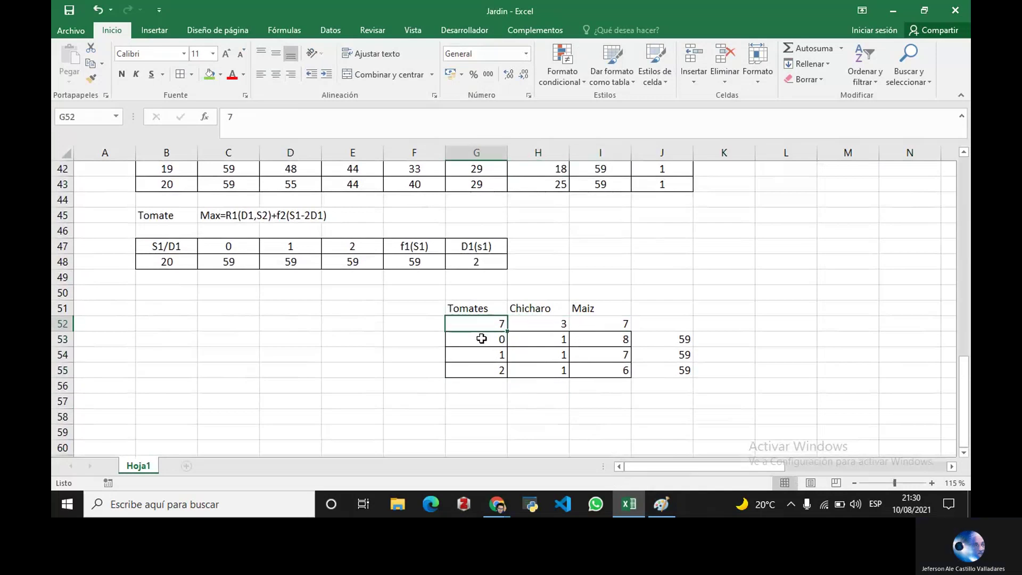
pyautogui.click(581, 340)
pyautogui.click(473, 352)
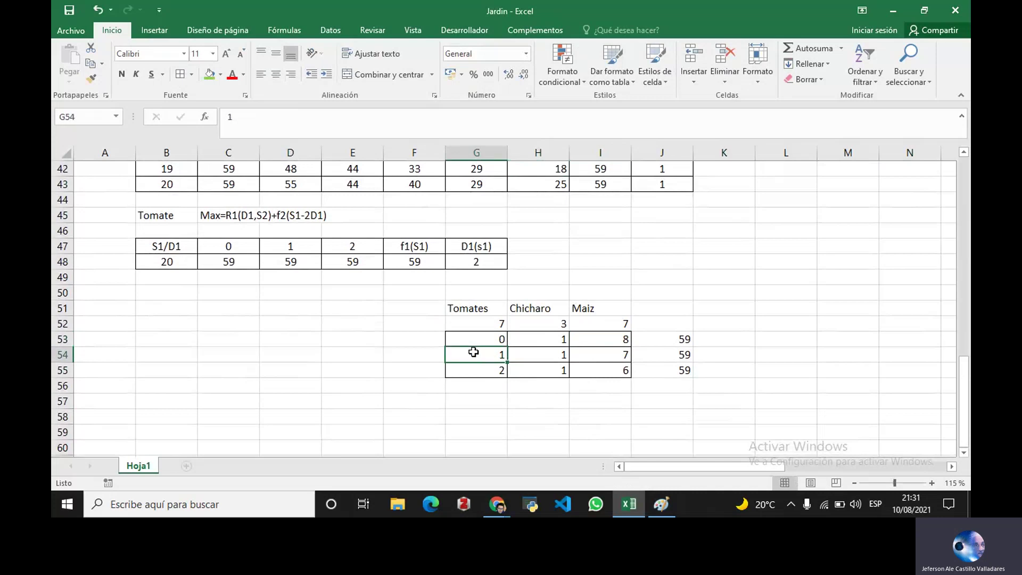
pyautogui.click(587, 353)
pyautogui.click(478, 371)
pyautogui.click(567, 372)
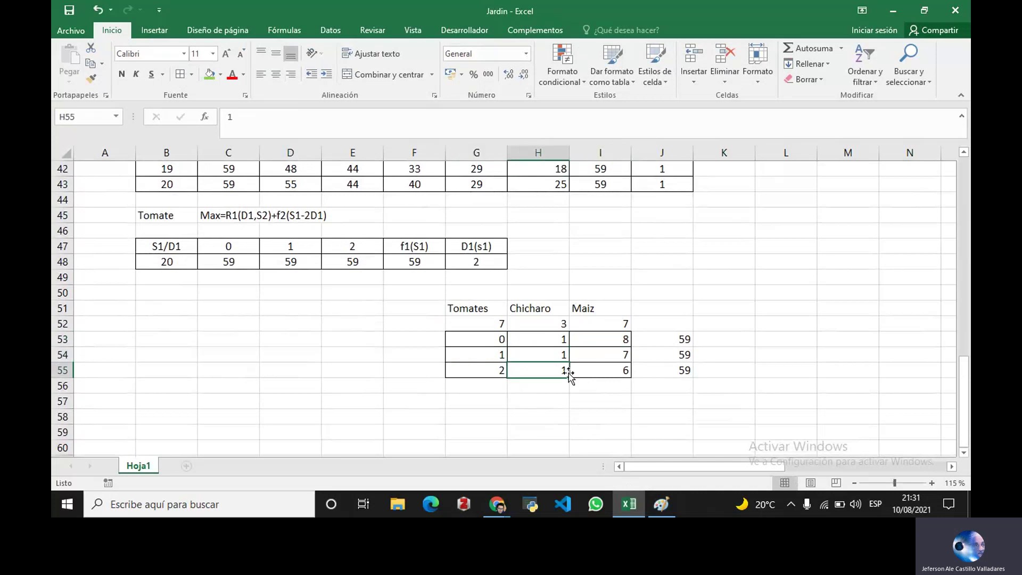
pyautogui.click(584, 372)
pyautogui.click(482, 371)
pyautogui.click(586, 371)
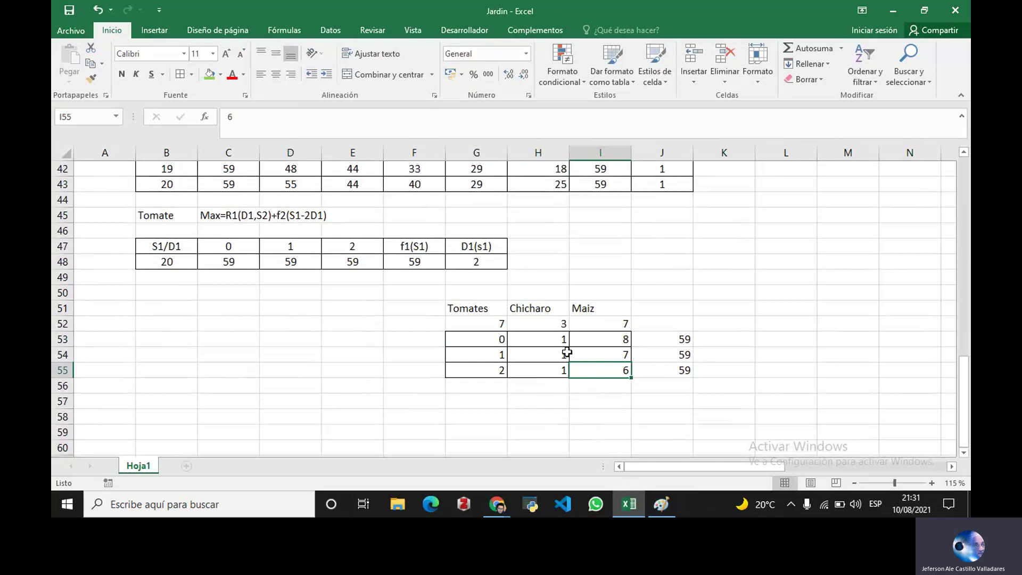
pyautogui.click(591, 408)
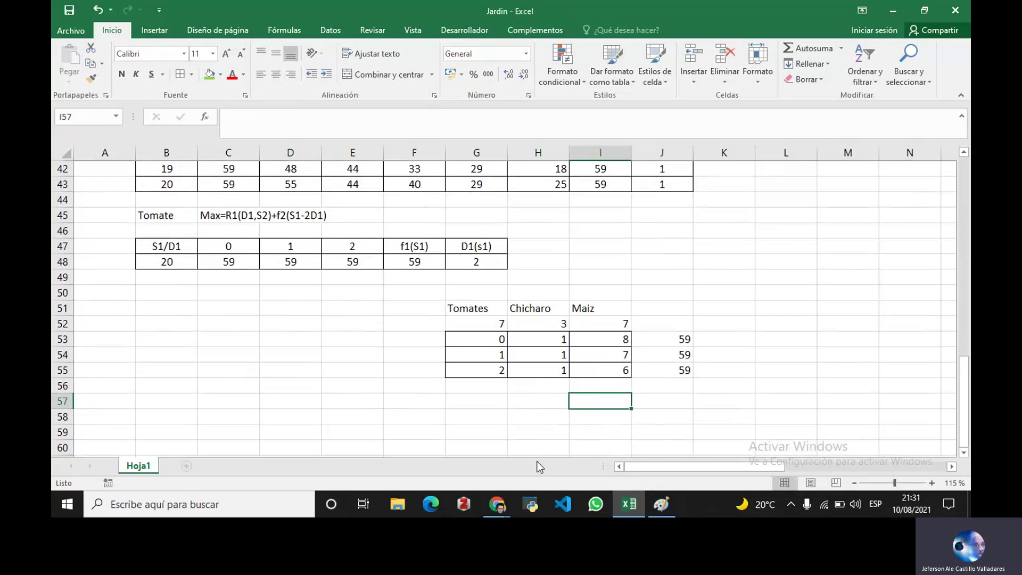
# - Switch to the Microsoft Teams meeting window in Chrome
pyautogui.moveTo(495, 504)
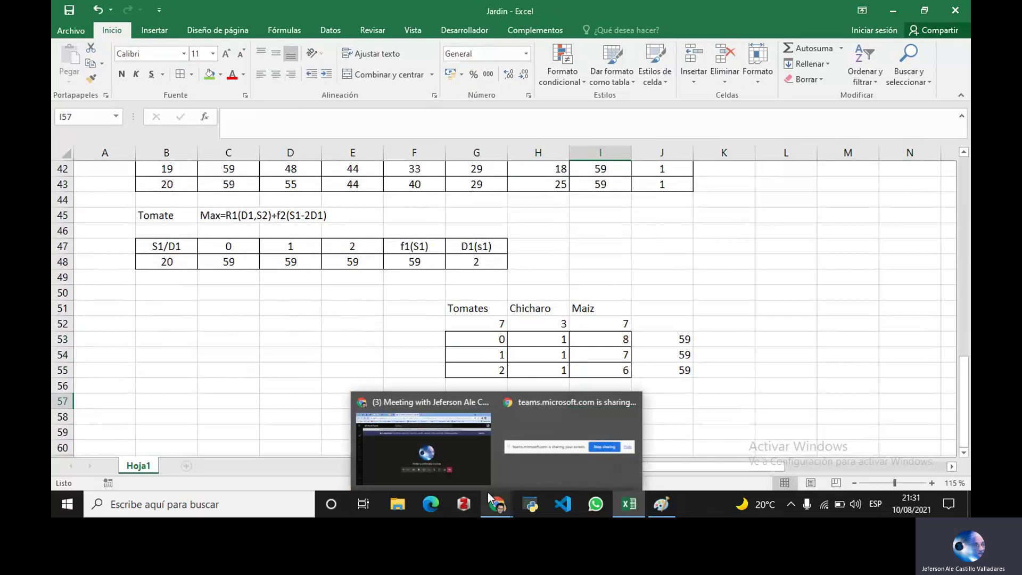
pyautogui.click(448, 452)
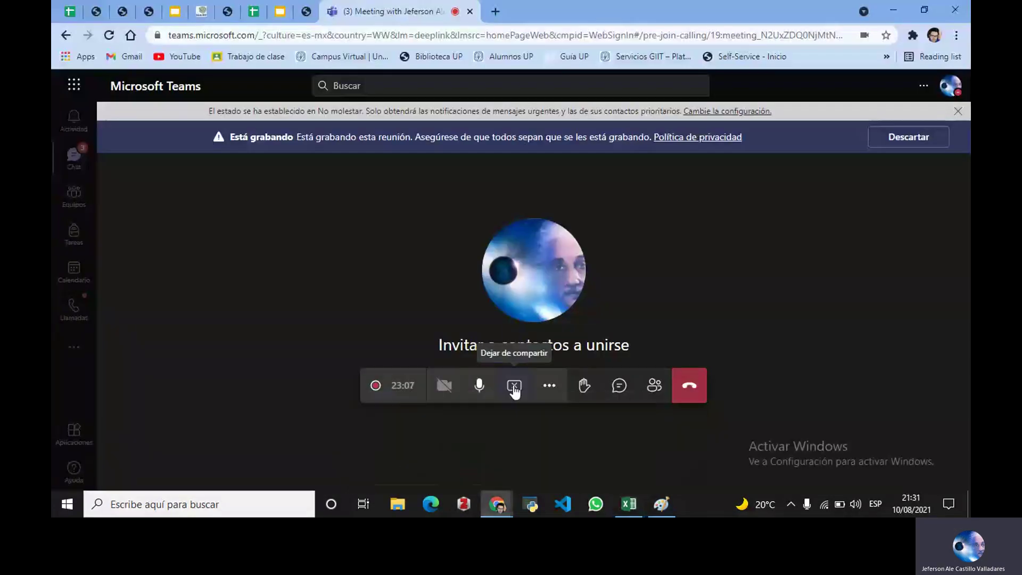